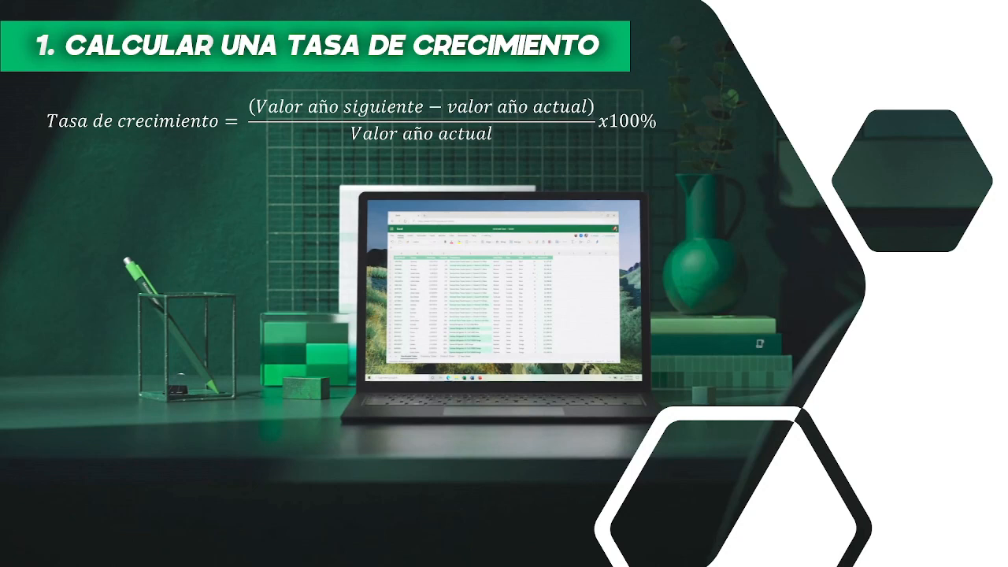
- Switch from the PowerPoint slide show to the Webinar - Plantilla workbook in Excel and show the Negocio sheet
{"action": "key", "text": "super+Tab"}
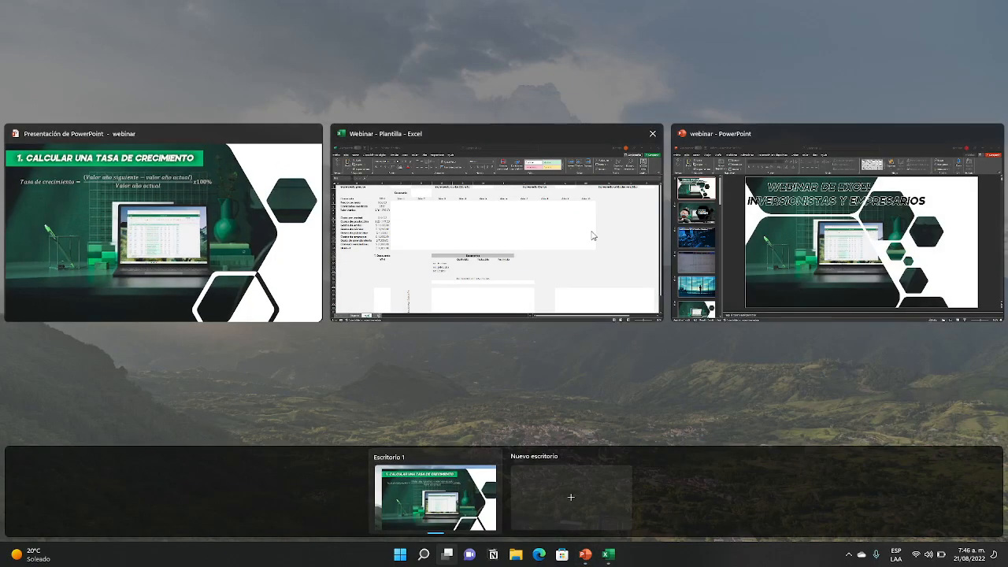
{"action": "left_click", "coordinate": [524, 232]}
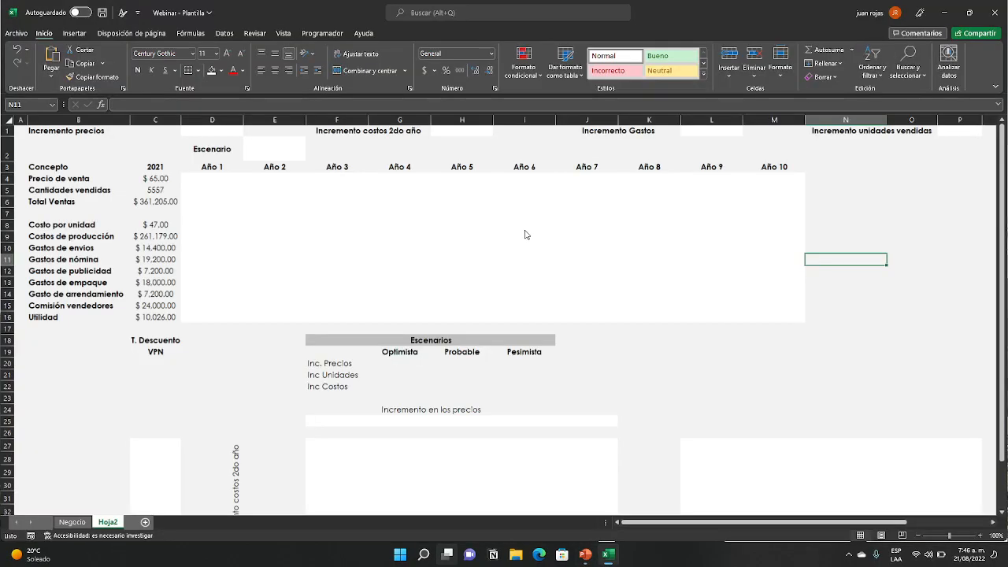
{"action": "left_click", "coordinate": [71, 523]}
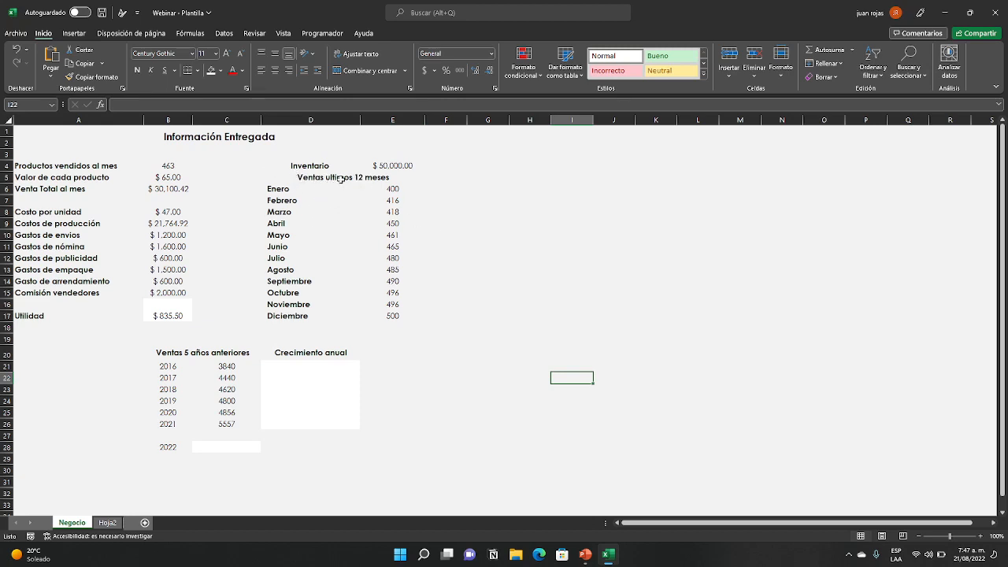
- Examine the monthly sales of the last 12 months and the yearly sales from 2016 to 2021
{"action": "left_click_drag", "start_coordinate": [331, 178], "coordinate": [307, 315]}
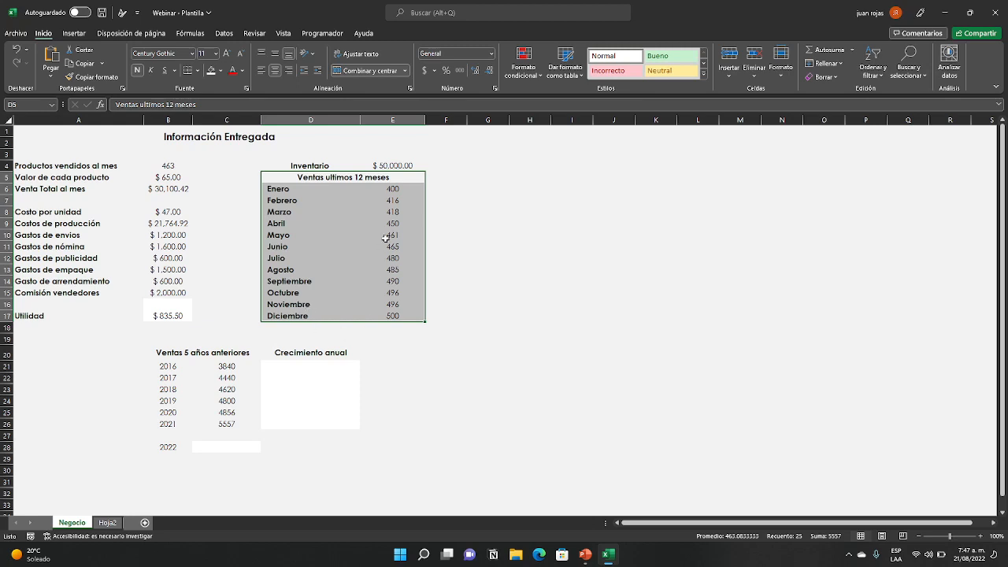
{"action": "left_click", "coordinate": [512, 329]}
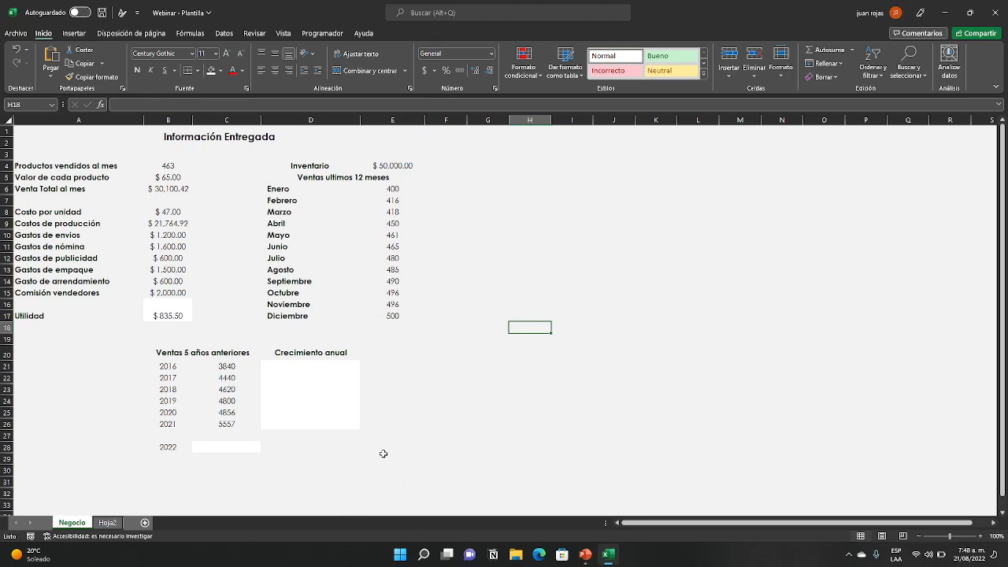
{"action": "left_click", "coordinate": [218, 370]}
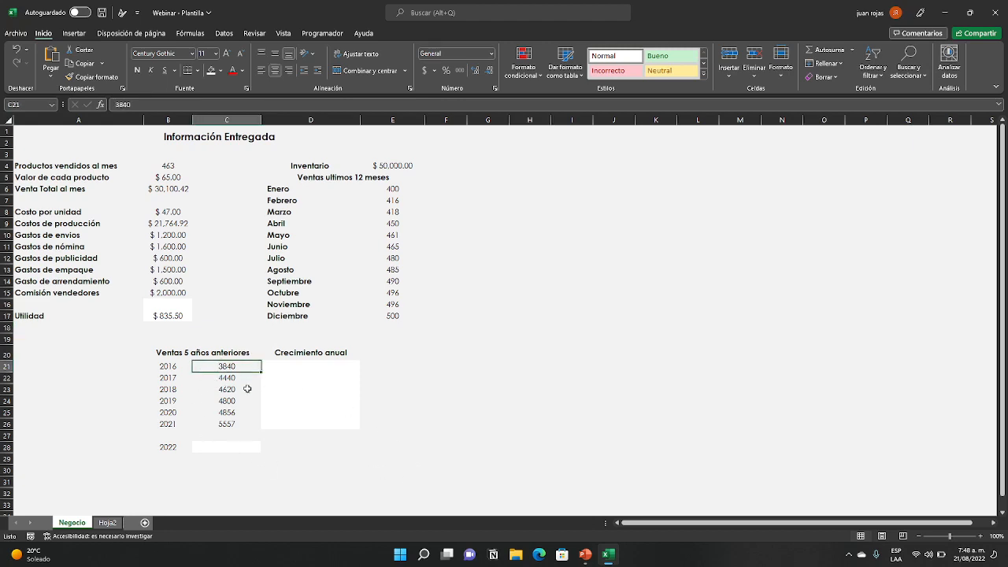
{"action": "left_click", "coordinate": [218, 378]}
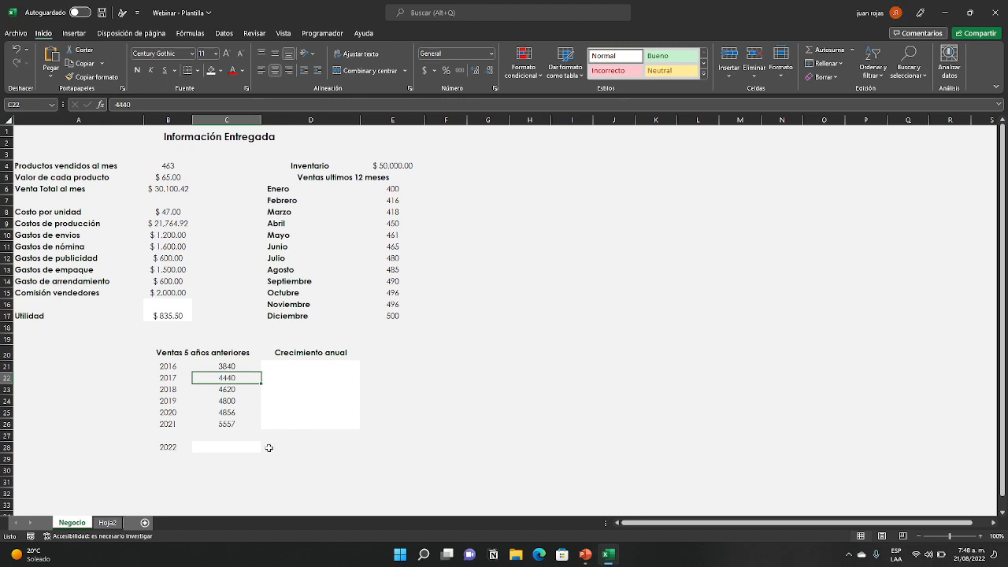
{"action": "left_click", "coordinate": [247, 387]}
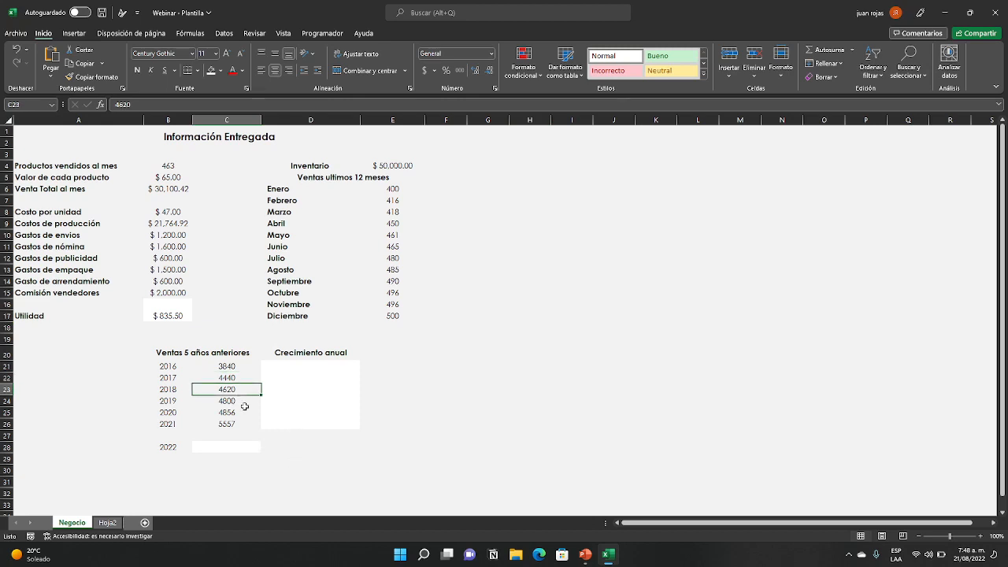
{"action": "left_click", "coordinate": [247, 399]}
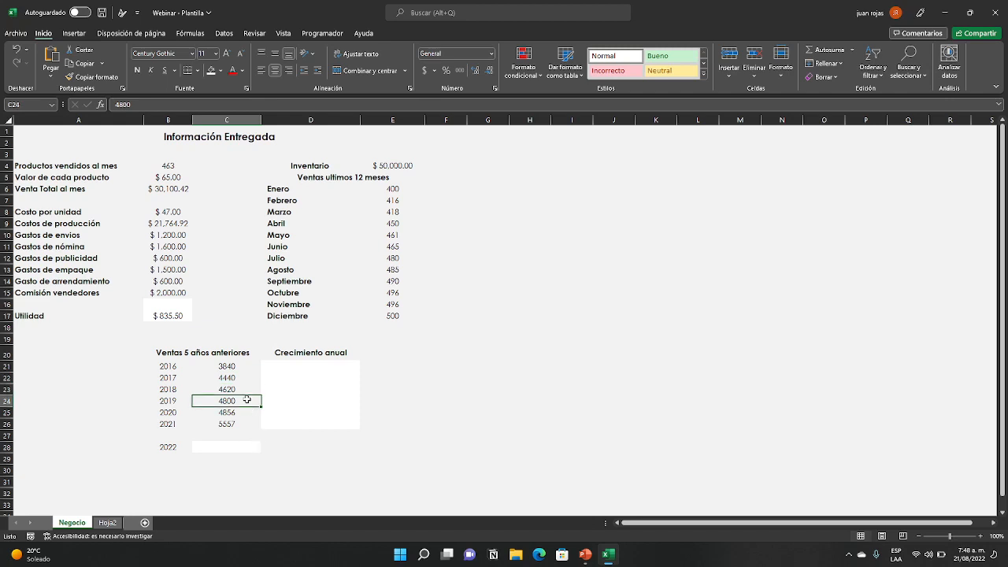
{"action": "left_click", "coordinate": [246, 411]}
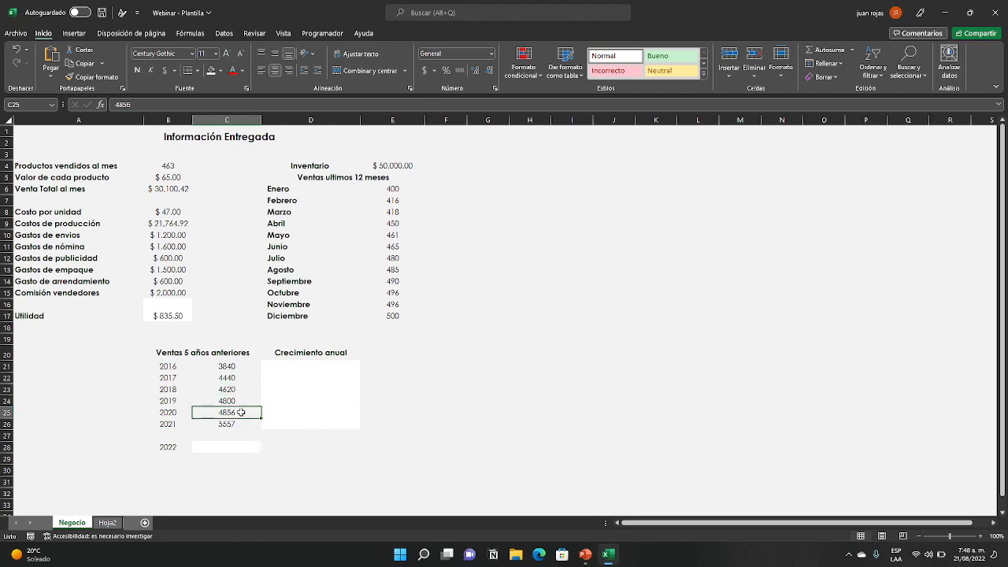
{"action": "left_click", "coordinate": [245, 424]}
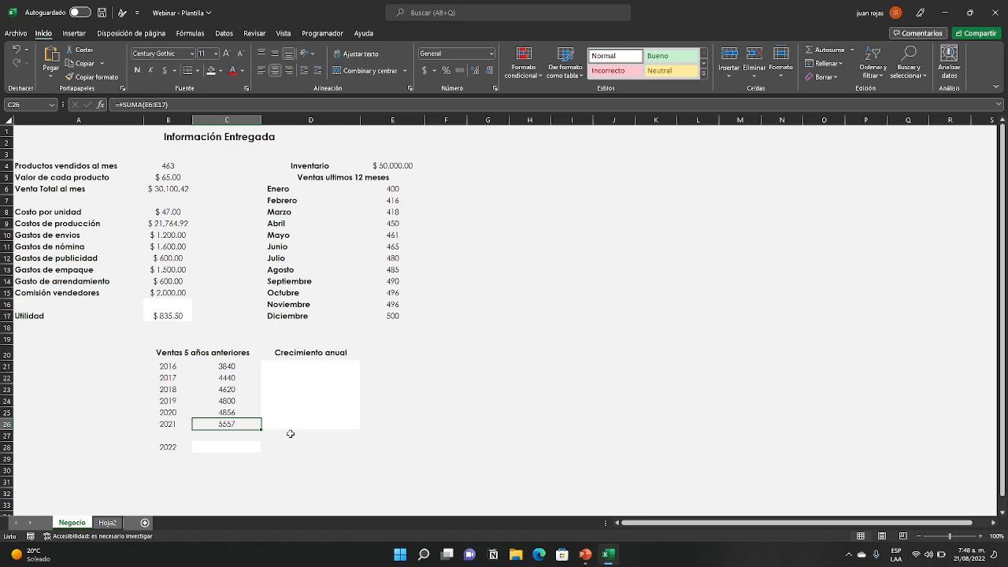
{"action": "left_click", "coordinate": [449, 364]}
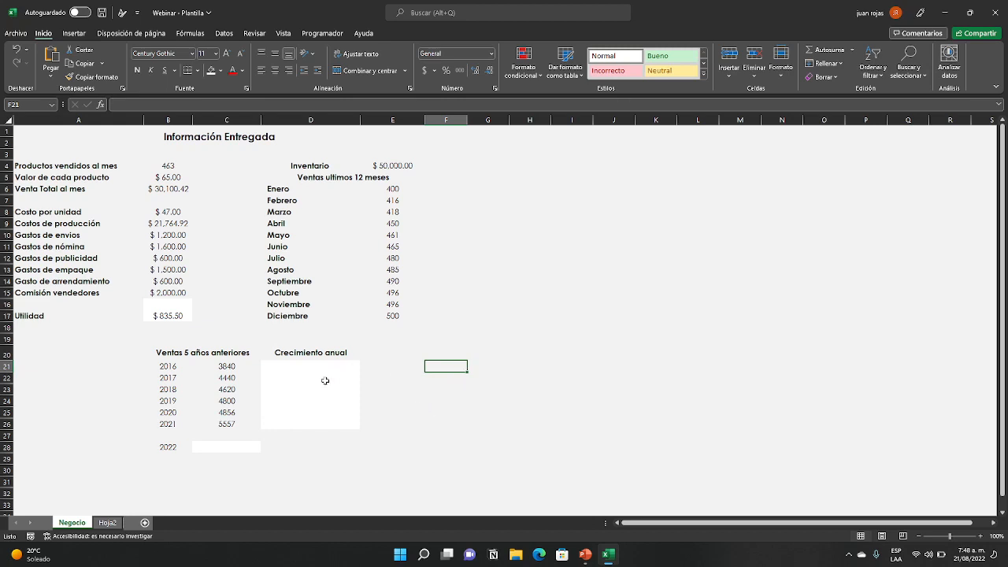
- Begin the 2017 annual growth formula in D22 with +(, consulting the growth-rate slide in PowerPoint before returning to the Excel workbook
{"action": "left_click", "coordinate": [274, 377]}
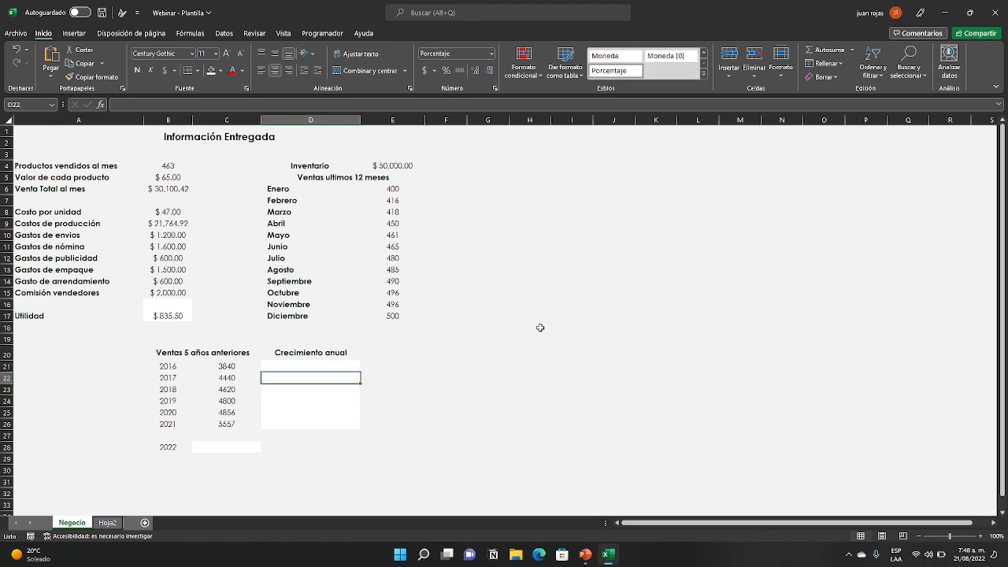
{"action": "type", "text": "+"}
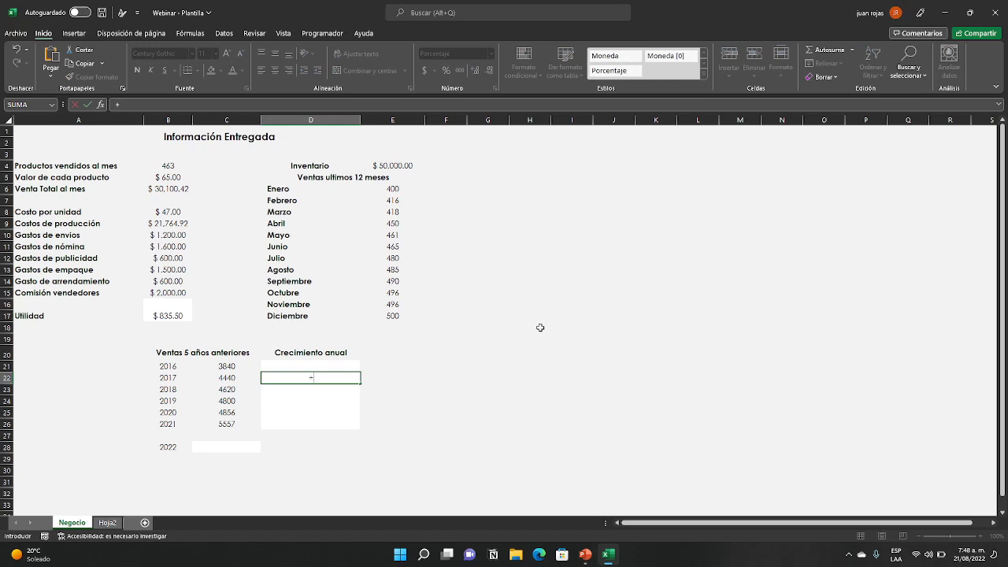
{"action": "type", "text": "("}
{"action": "mouse_move", "coordinate": [586, 556]}
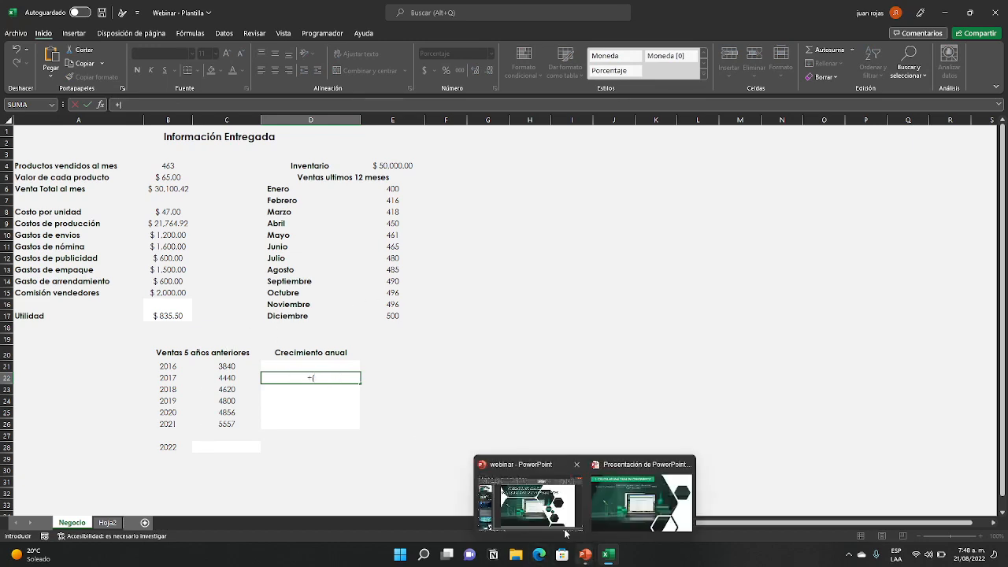
{"action": "left_click", "coordinate": [629, 496]}
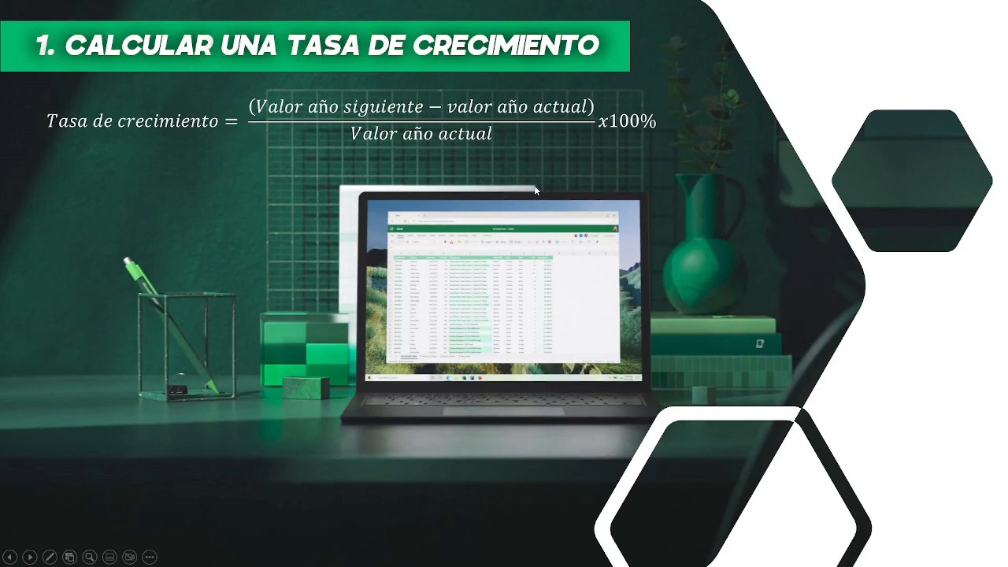
{"action": "key", "text": "super+Tab"}
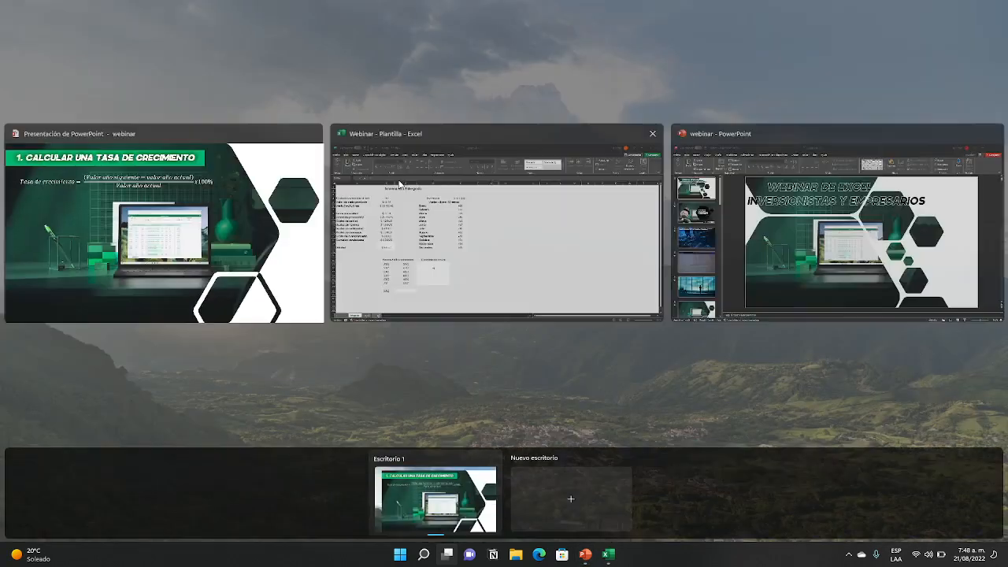
{"action": "left_click", "coordinate": [532, 252]}
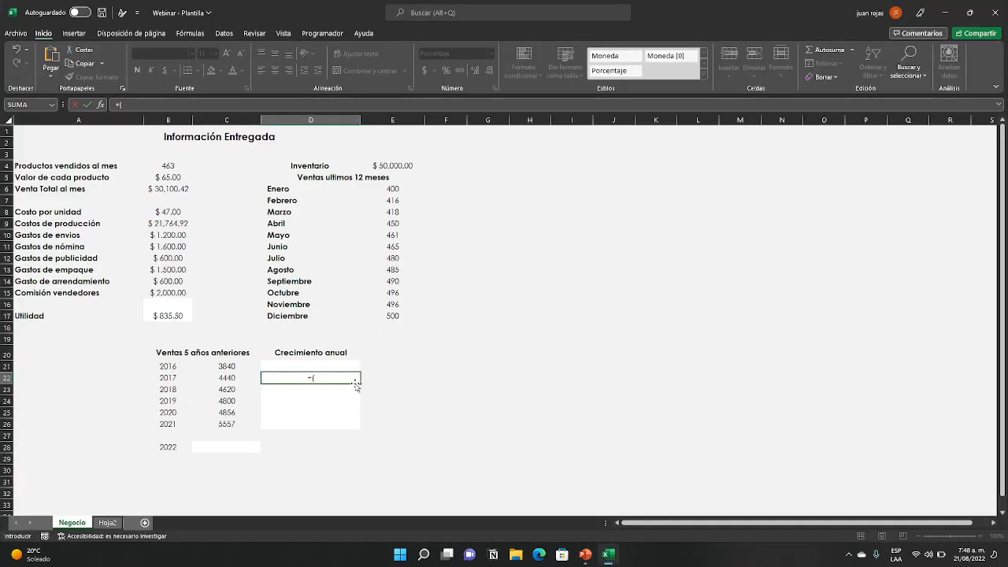
- Complete the 2017 growth formula in D22 as +(C22-C21)/C21*100
{"action": "left_click", "coordinate": [232, 378]}
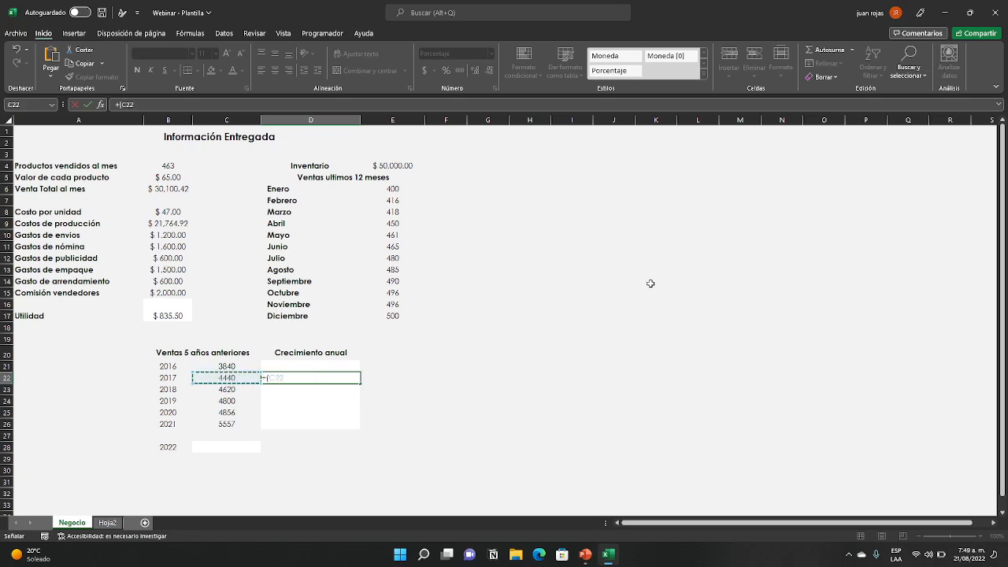
{"action": "type", "text": "-"}
{"action": "left_click", "coordinate": [233, 366]}
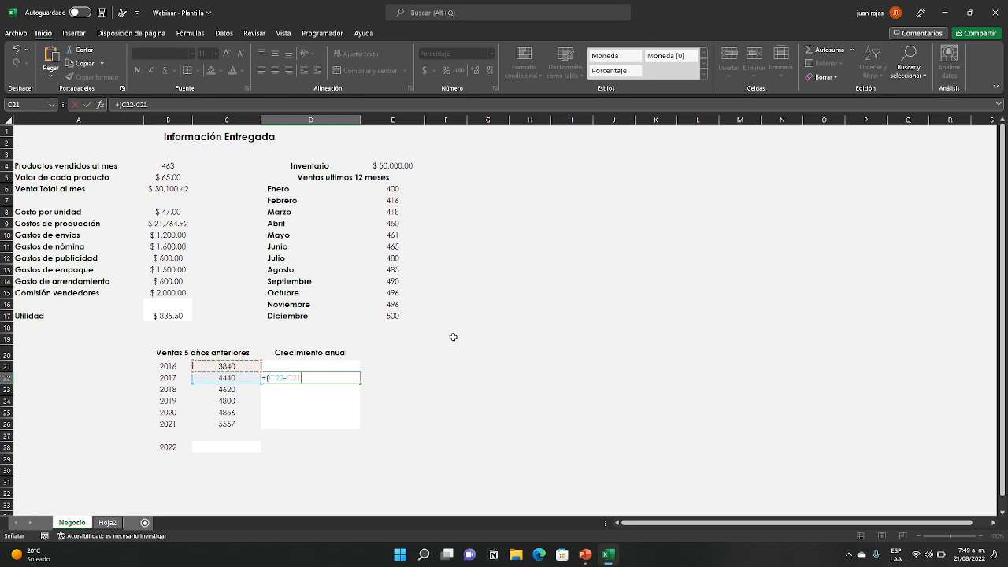
{"action": "type", "text": ")/"}
{"action": "left_click", "coordinate": [207, 366]}
{"action": "type", "text": "*"}
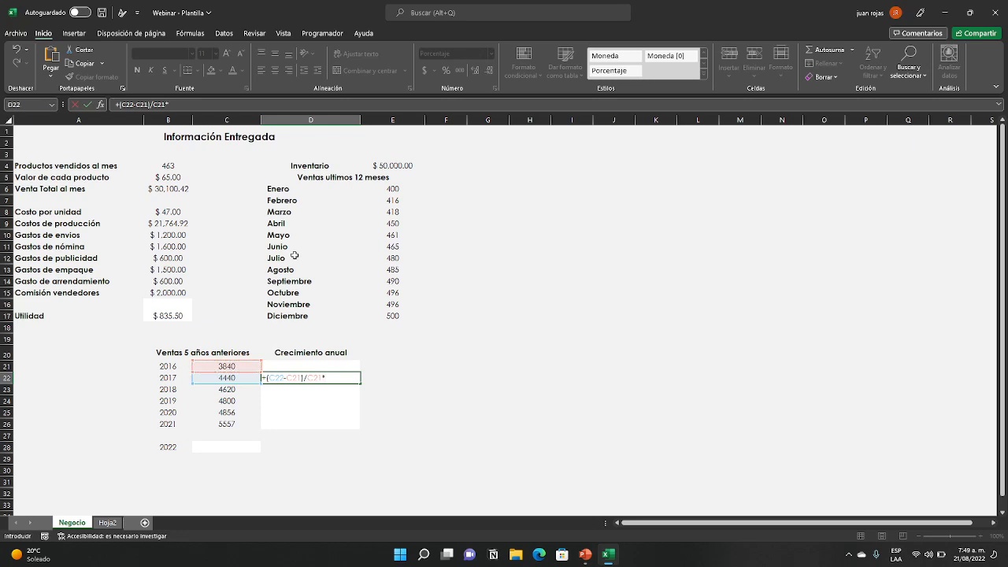
{"action": "type", "text": "100"}
{"action": "key", "text": "Return"}
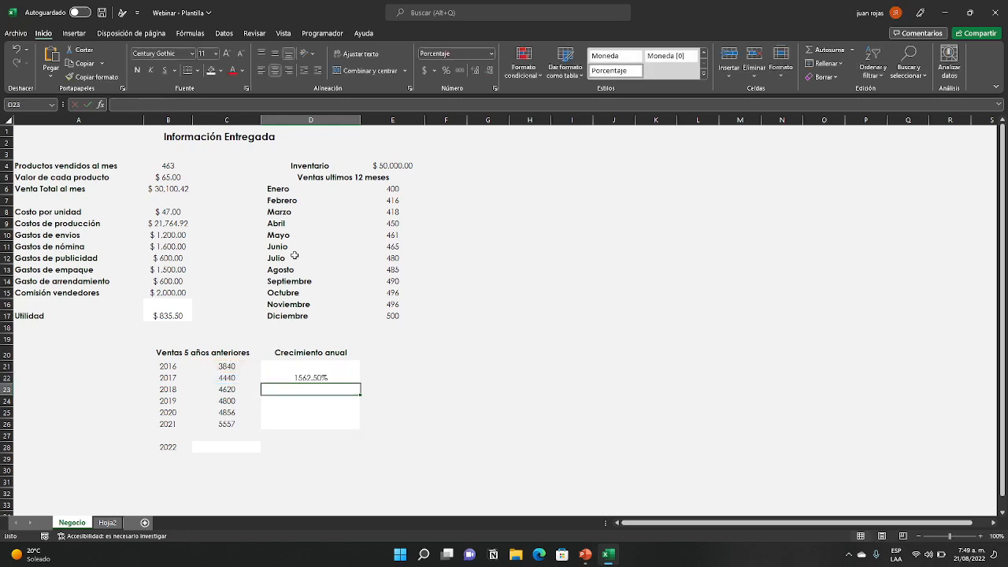
- Remove the multiplication by 100 from the 2017 growth formula in D22, leaving =+(C22-C21)/C21
{"action": "left_click", "coordinate": [299, 378]}
{"action": "left_click", "coordinate": [196, 104]}
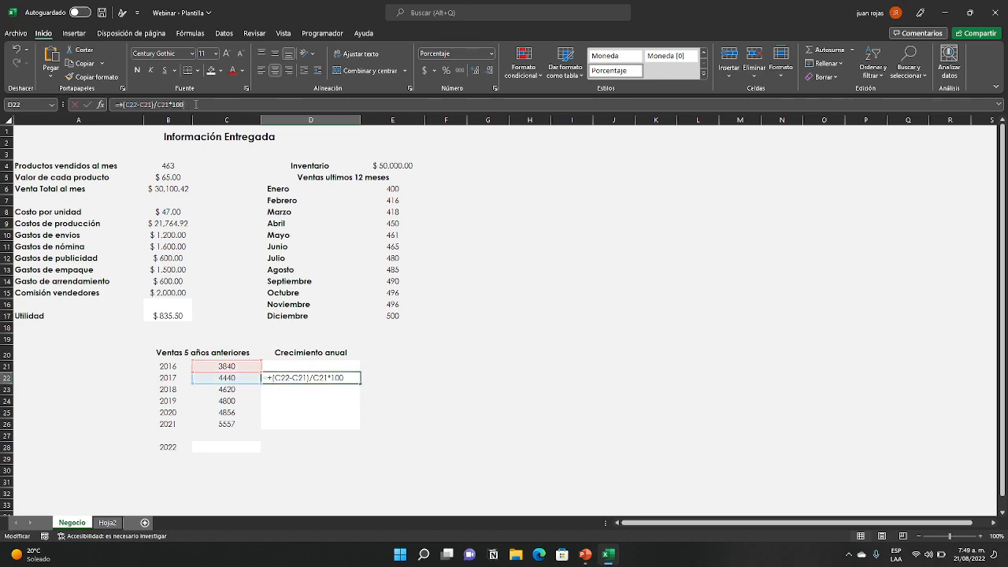
{"action": "key", "text": "BackSpace"}
{"action": "key", "text": "BackSpace"}
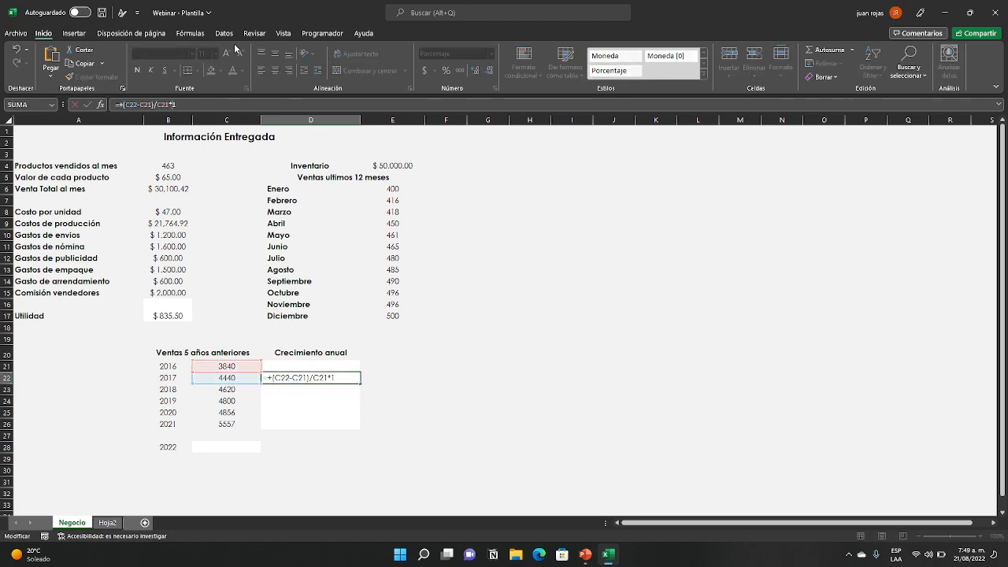
{"action": "key", "text": "Return"}
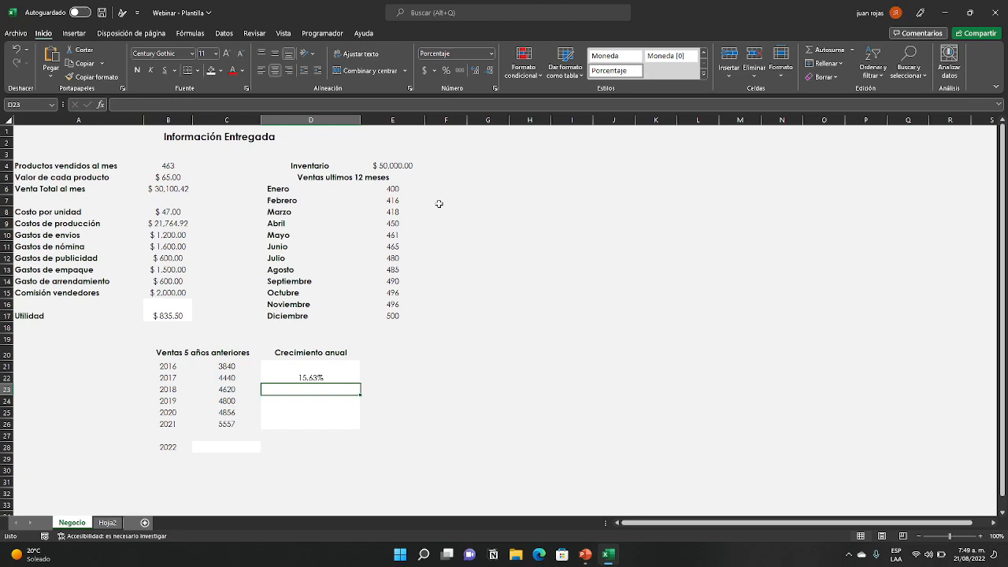
{"action": "left_click", "coordinate": [323, 377]}
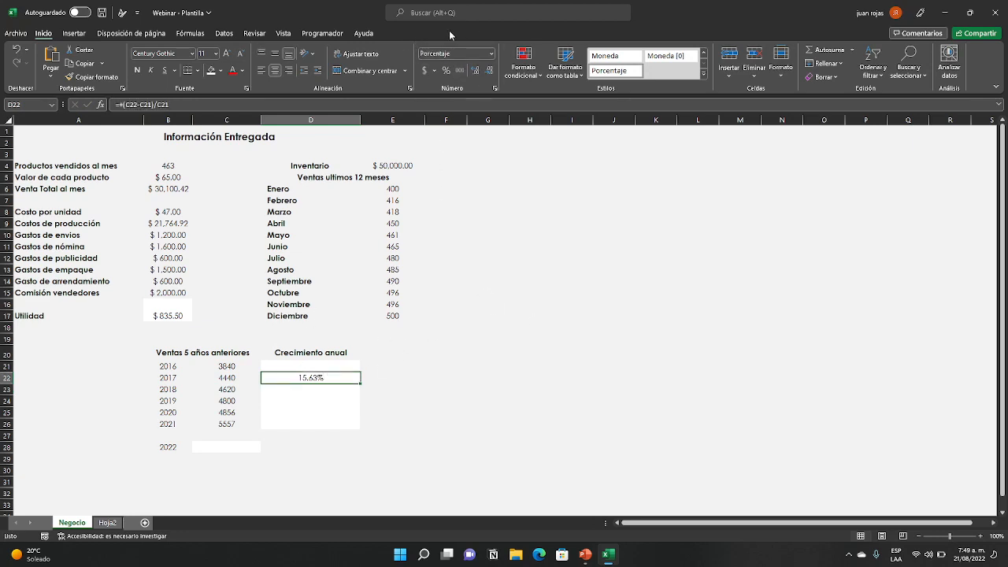
{"action": "left_click", "coordinate": [474, 365]}
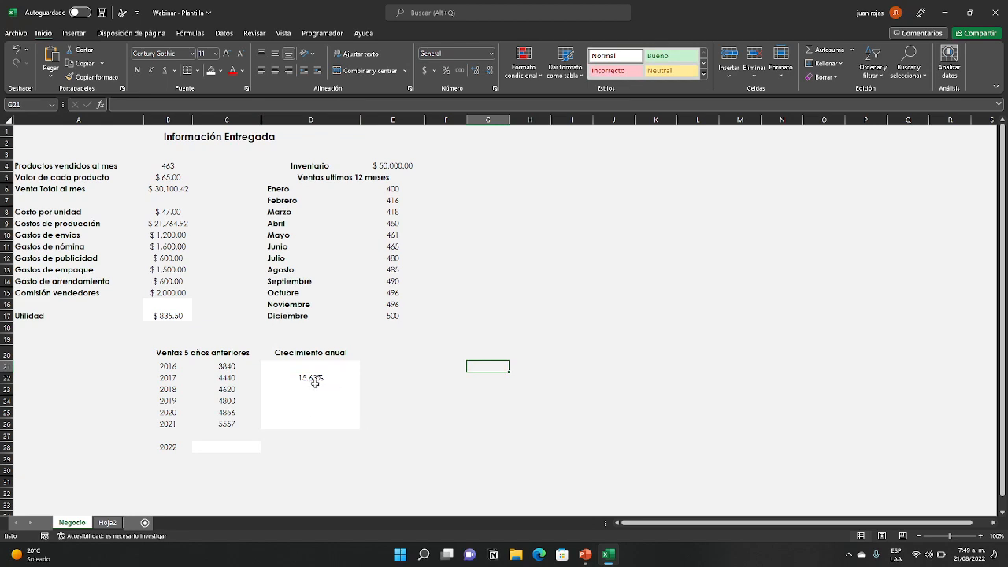
- Copy the 2017 growth formula from D22 down through 2021 in D26
{"action": "left_click", "coordinate": [315, 379]}
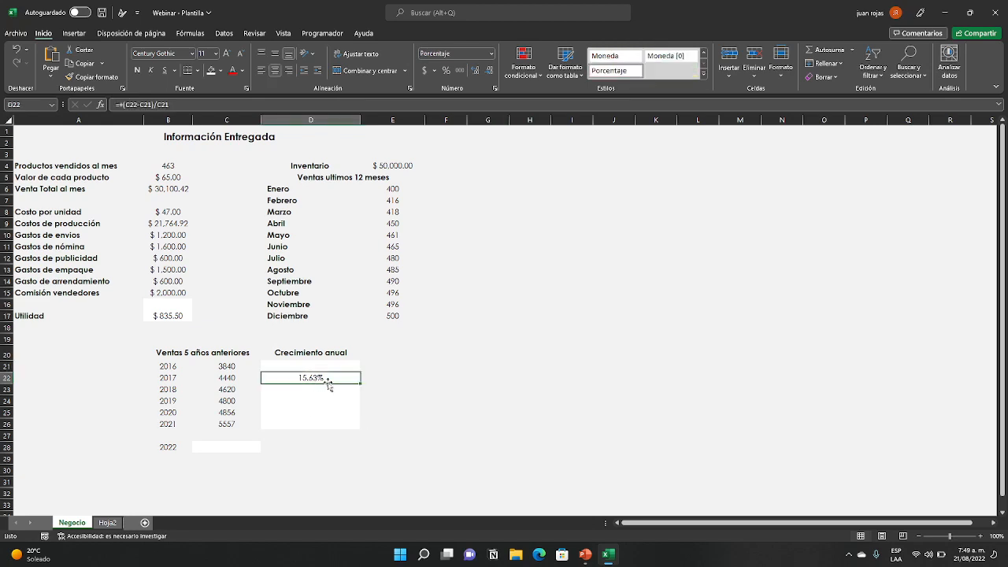
{"action": "left_click_drag", "start_coordinate": [360, 382], "coordinate": [363, 419]}
{"action": "left_click", "coordinate": [517, 399]}
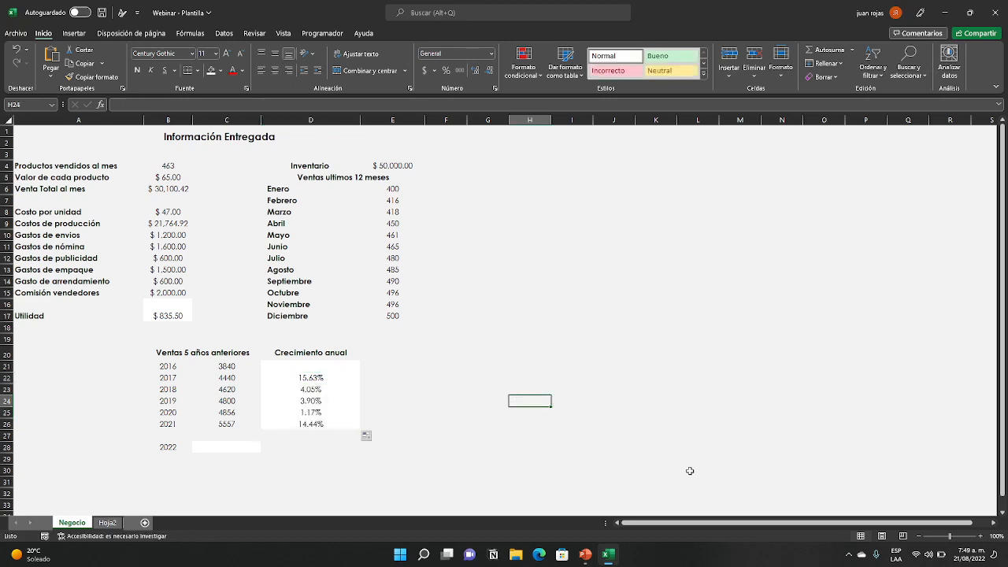
{"action": "left_click", "coordinate": [404, 356]}
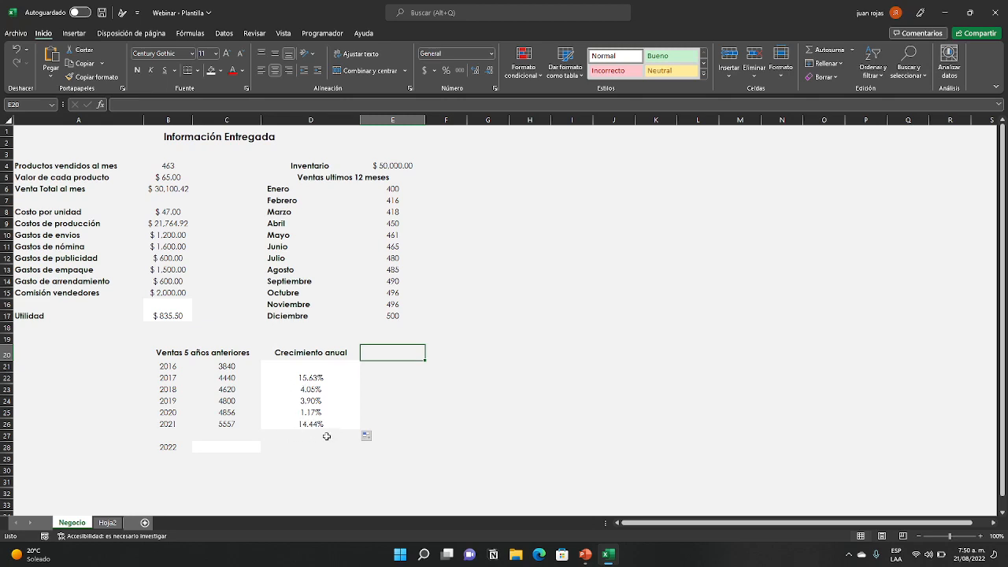
{"action": "left_click", "coordinate": [460, 420]}
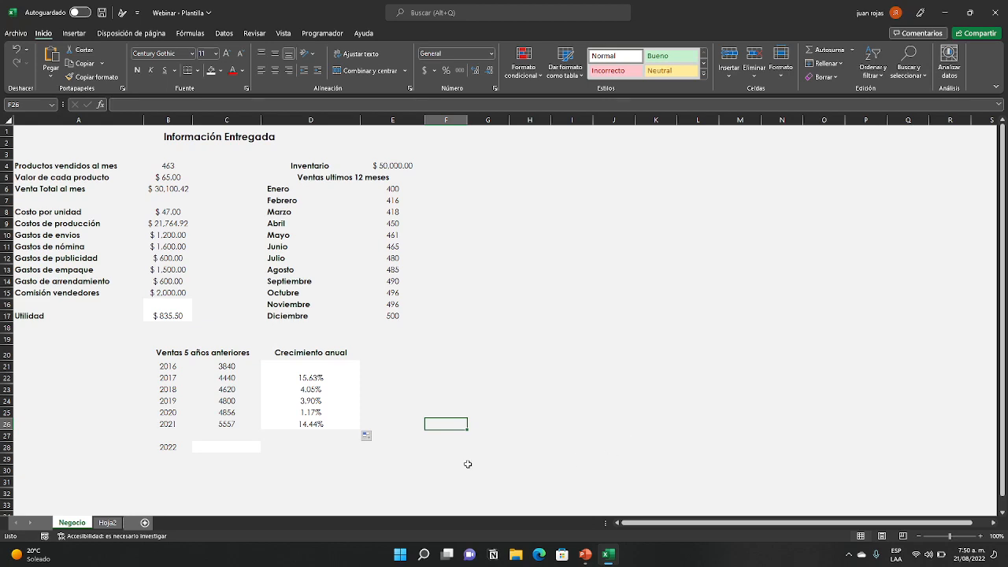
- Average the 2017 to 2021 annual growth rates (D22:D26) with PROMEDIO in the 2022 cell C28
{"action": "left_click", "coordinate": [226, 447]}
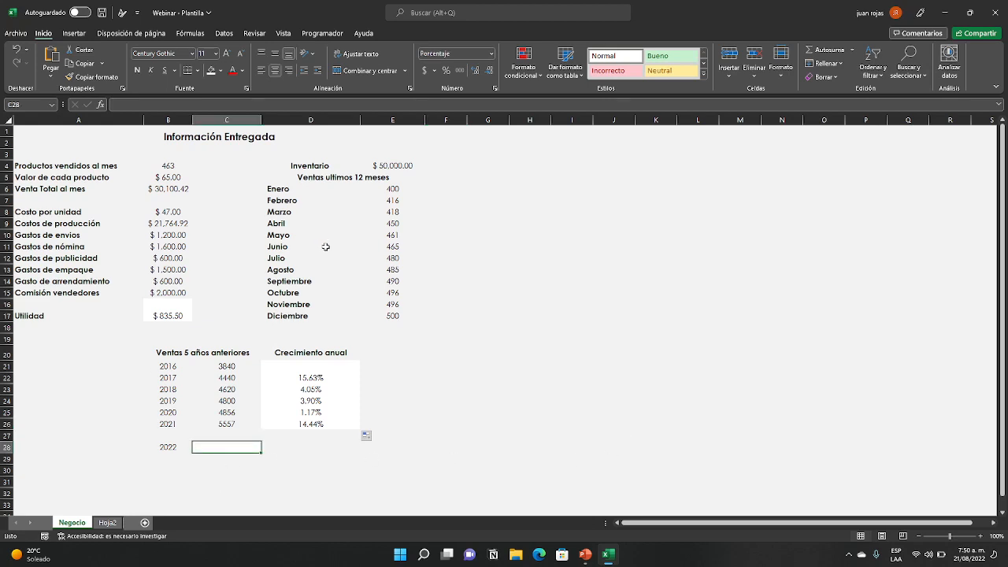
{"action": "type", "text": "+pro"}
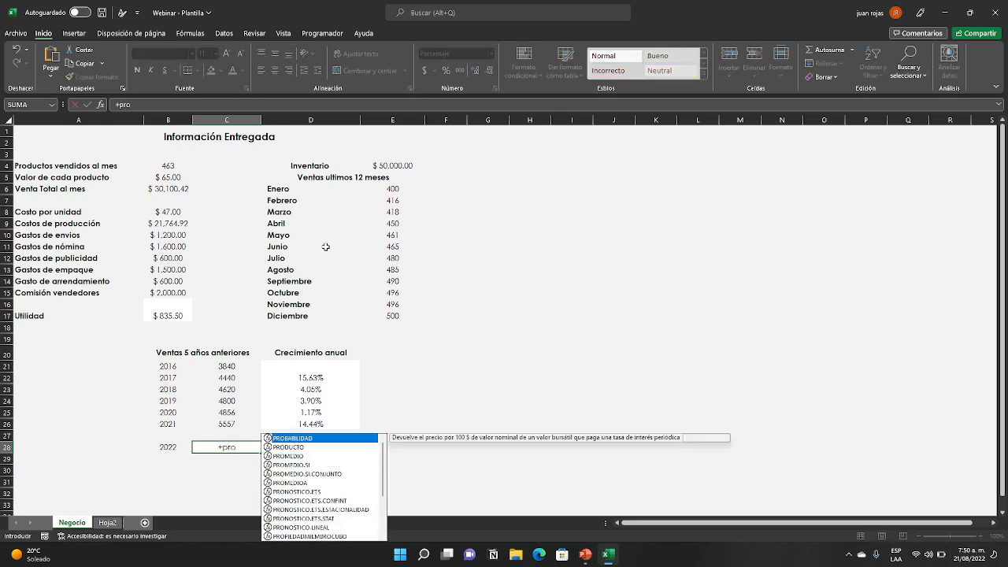
{"action": "type", "text": "me"}
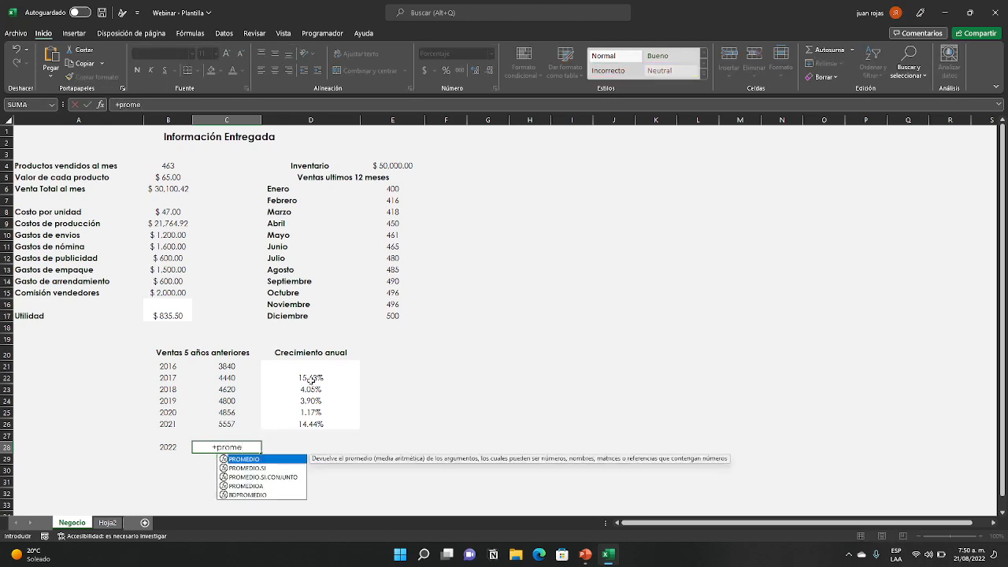
{"action": "double_click", "coordinate": [241, 459]}
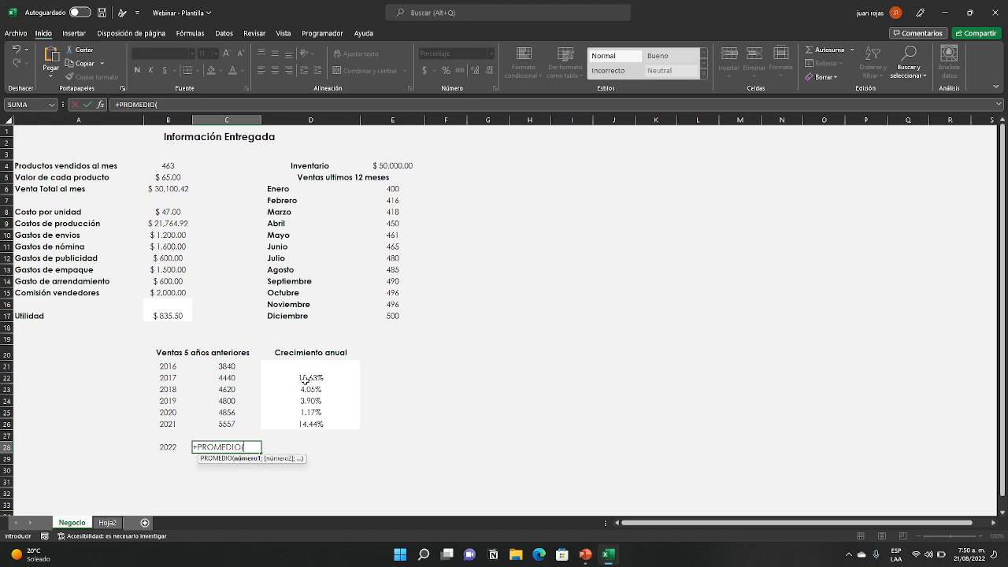
{"action": "left_click_drag", "start_coordinate": [307, 381], "coordinate": [311, 424]}
{"action": "key", "text": "Return"}
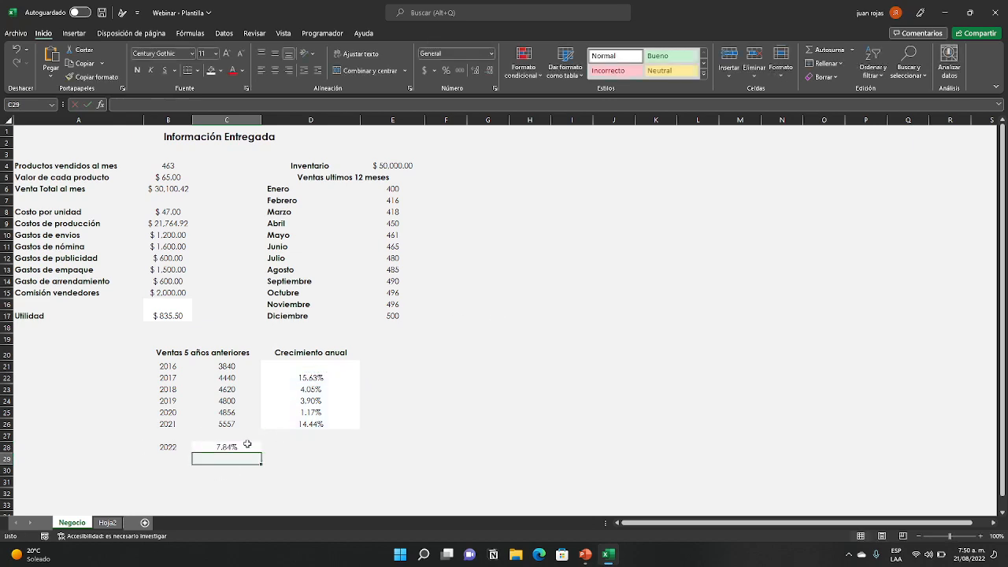
{"action": "left_click", "coordinate": [474, 458]}
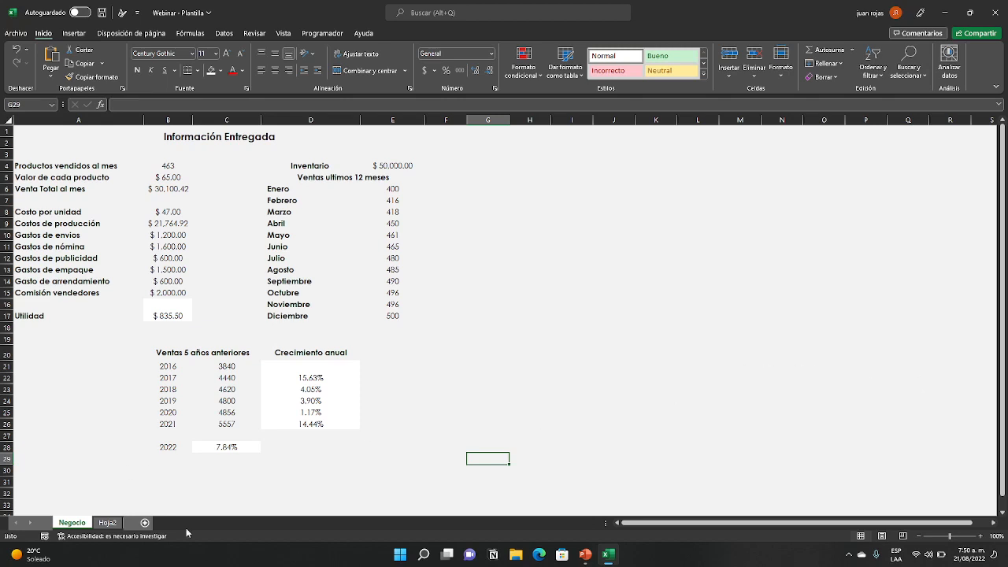
- Open the Hoja2 sheet and switch to the PowerPoint slide show on calculating a growth rate
{"action": "left_click", "coordinate": [108, 523]}
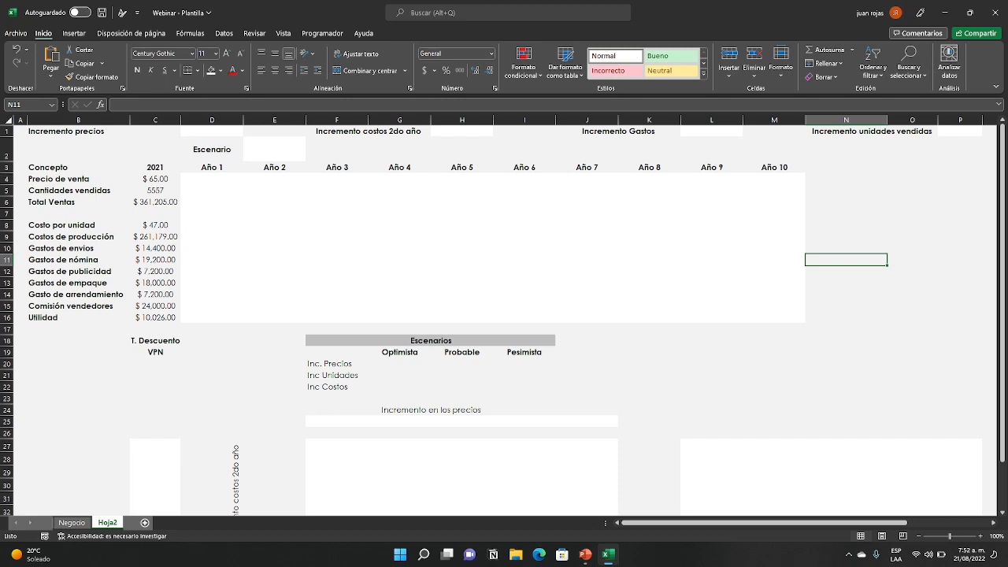
{"action": "left_click", "coordinate": [447, 553]}
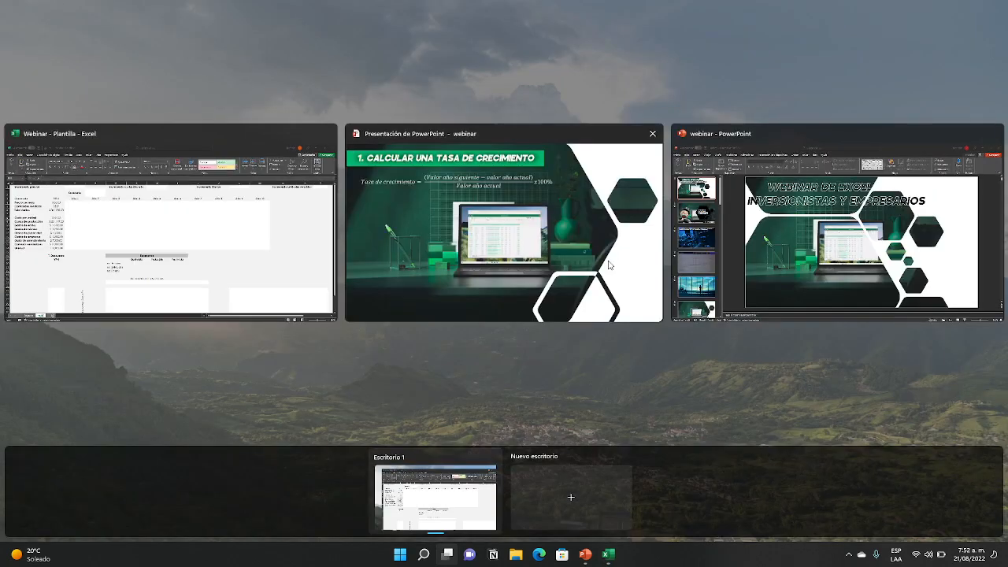
{"action": "left_click", "coordinate": [431, 229]}
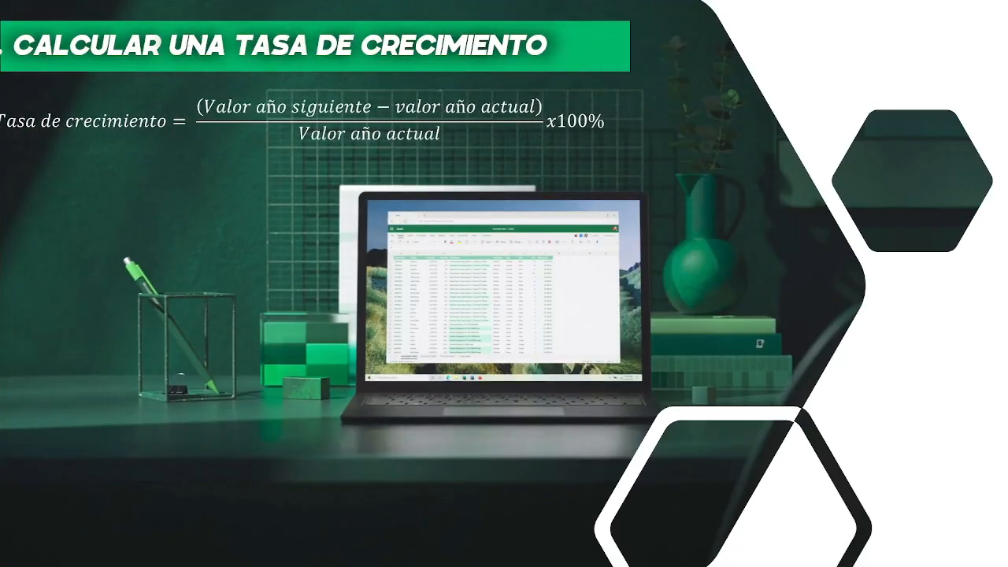
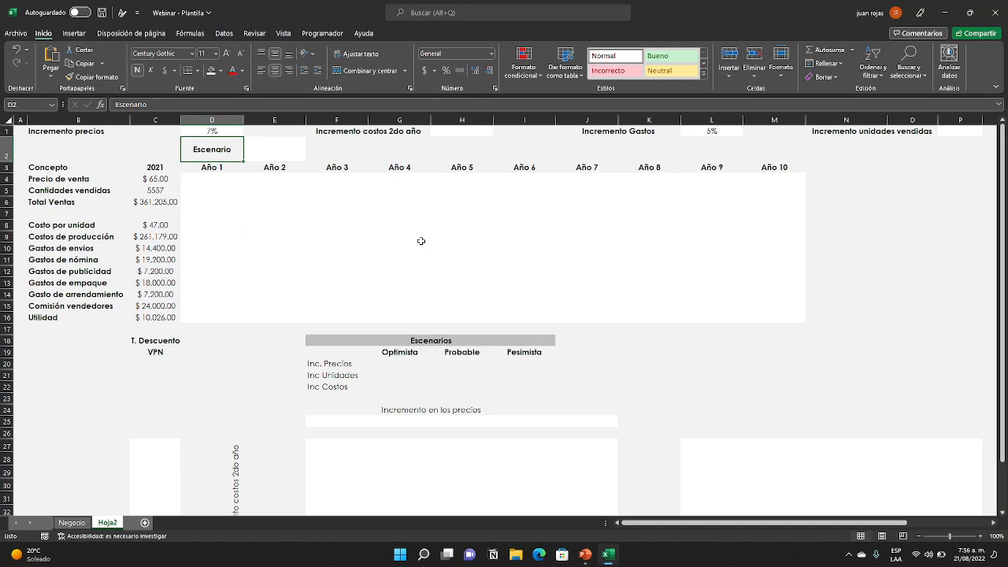
- Enter the Año 1 sale price formula +C4*(1+$D$1)^1 in D4 of Hoja2 in the Excel workbook
{"action": "left_click", "coordinate": [201, 177]}
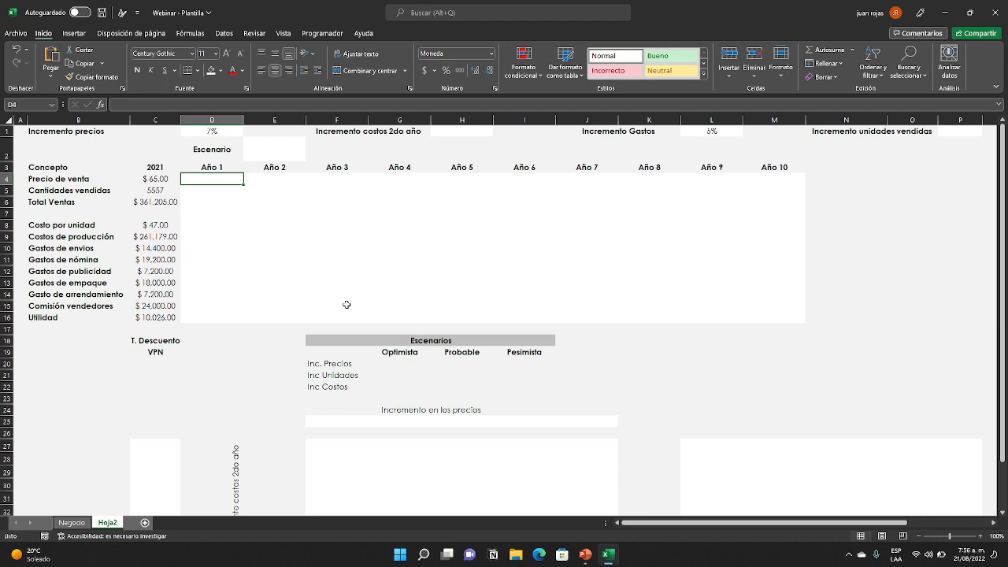
{"action": "type", "text": "+"}
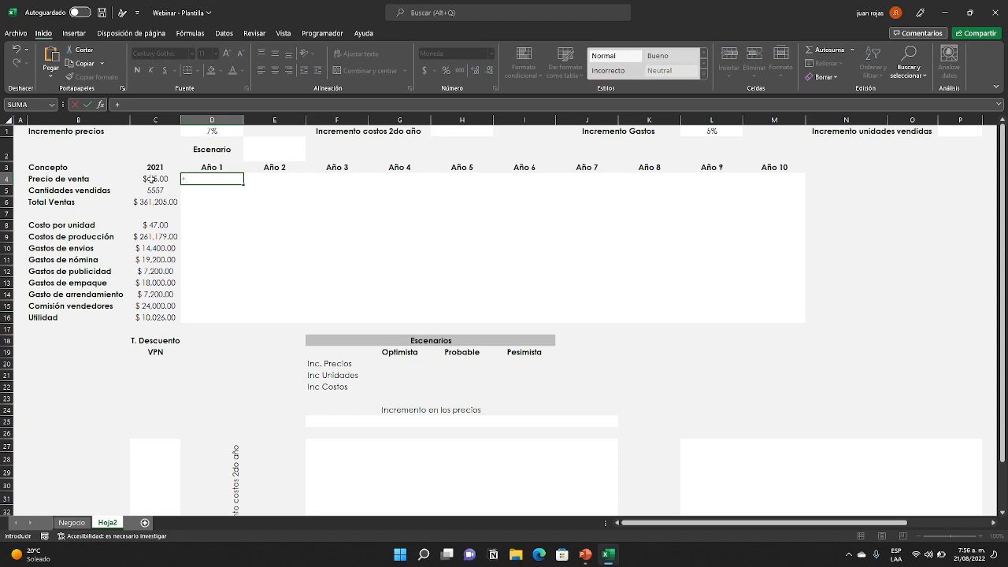
{"action": "left_click", "coordinate": [152, 179]}
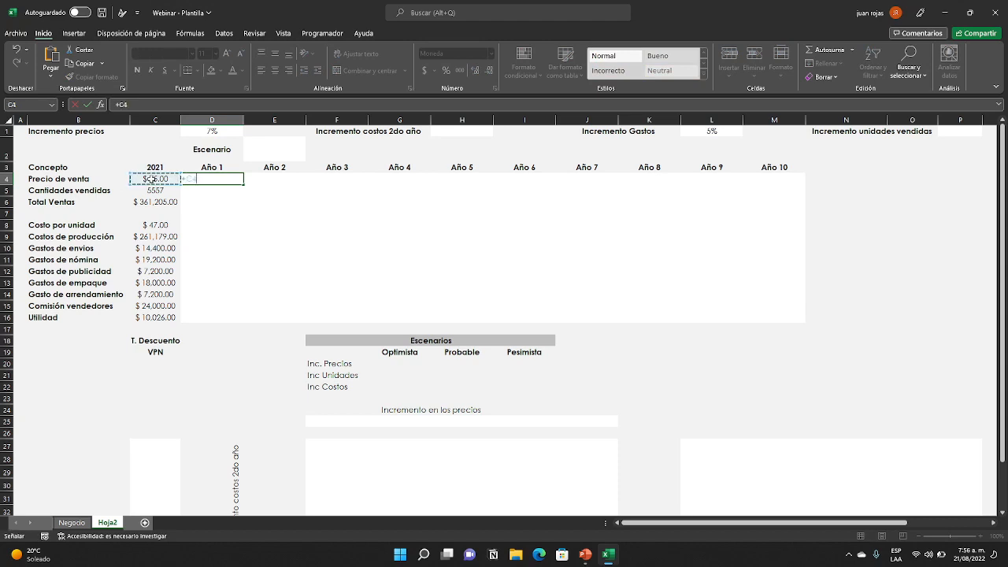
{"action": "type", "text": "*"}
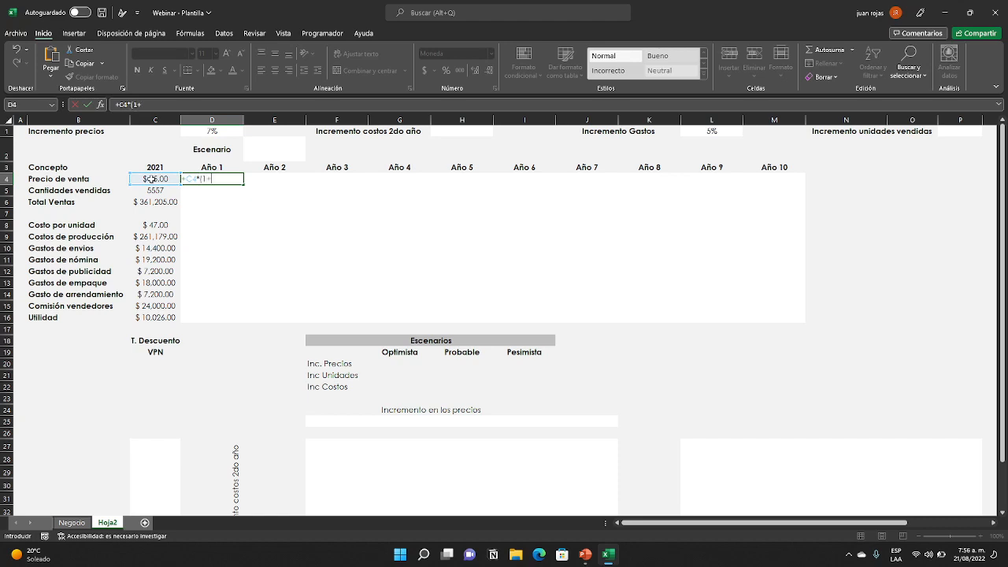
{"action": "left_click", "coordinate": [205, 132]}
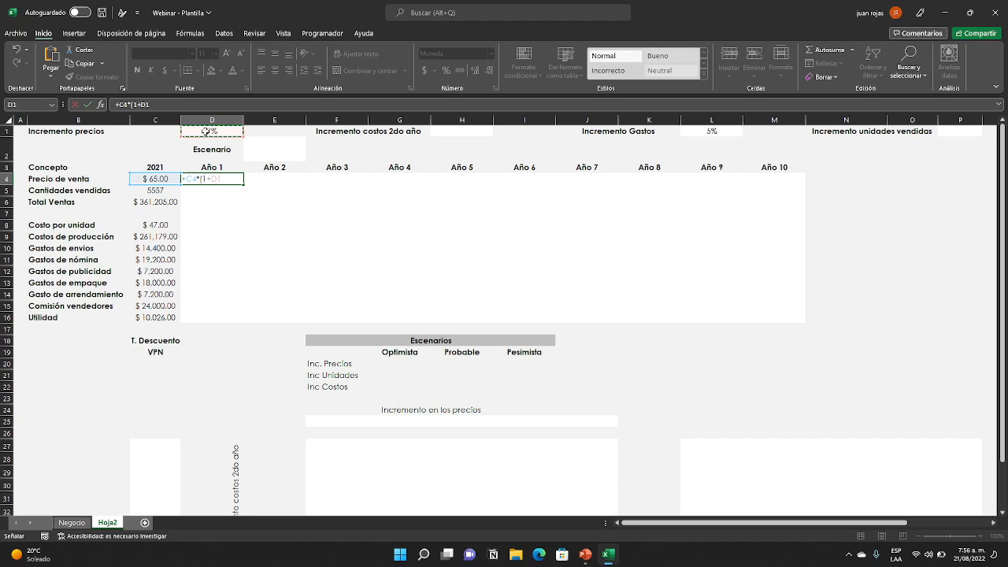
{"action": "key", "text": "F4"}
{"action": "type", "text": ")^1"}
{"action": "key", "text": "Return"}
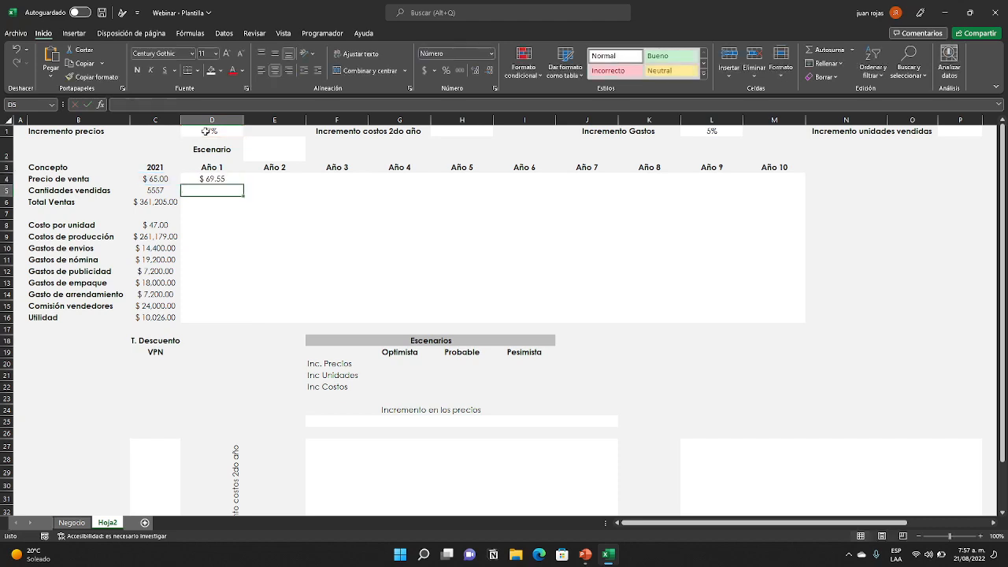
- Copy the sale price formula from D4 across through Año 10 in M4
{"action": "left_click", "coordinate": [226, 180]}
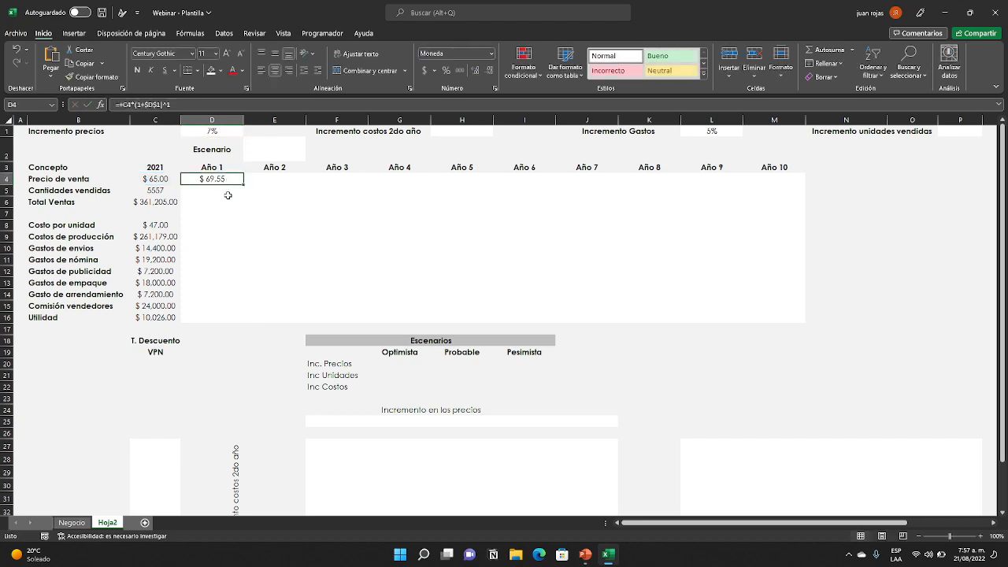
{"action": "left_click", "coordinate": [223, 211]}
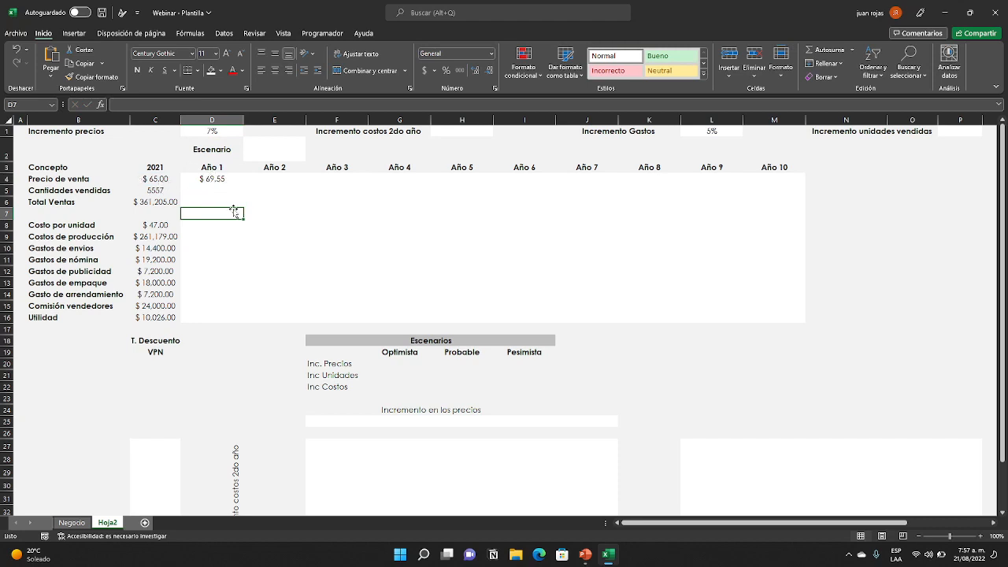
{"action": "left_click", "coordinate": [226, 184]}
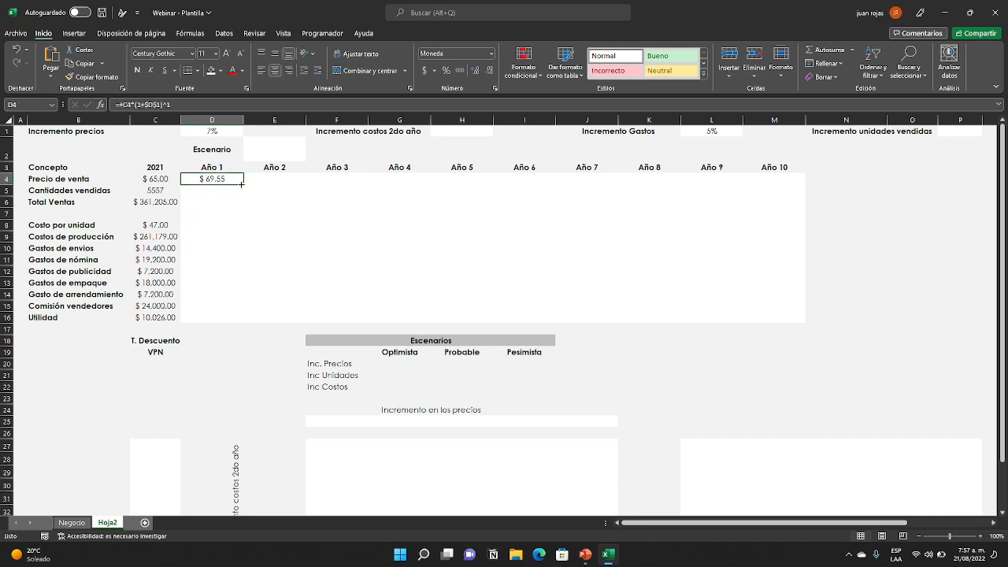
{"action": "left_click_drag", "start_coordinate": [242, 184], "coordinate": [803, 179]}
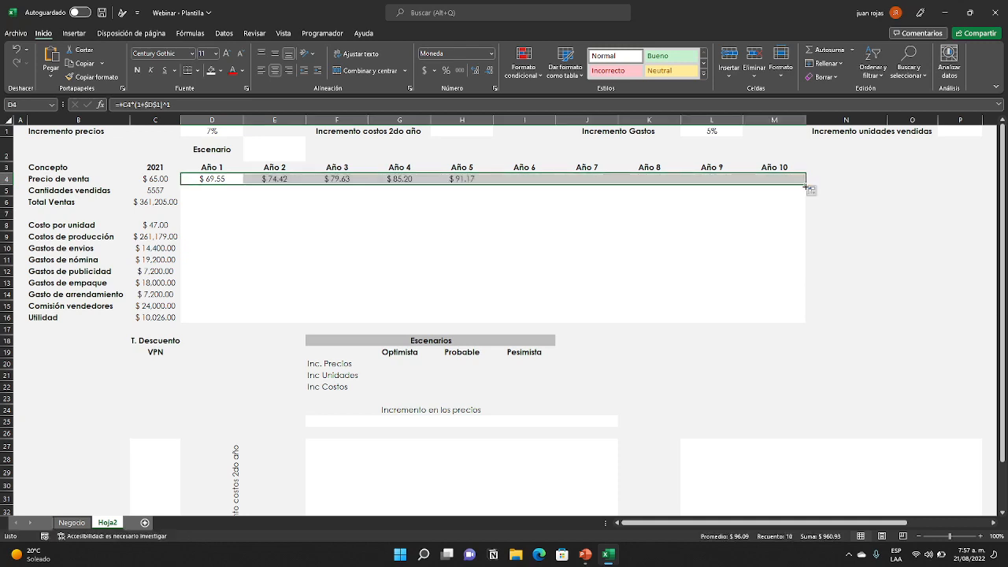
{"action": "left_click", "coordinate": [879, 365]}
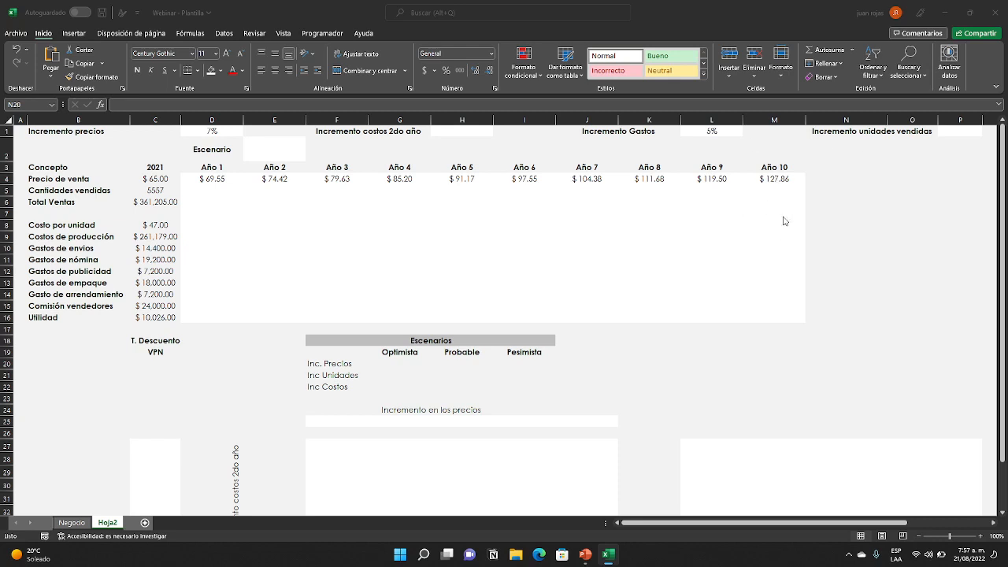
{"action": "left_click", "coordinate": [861, 210]}
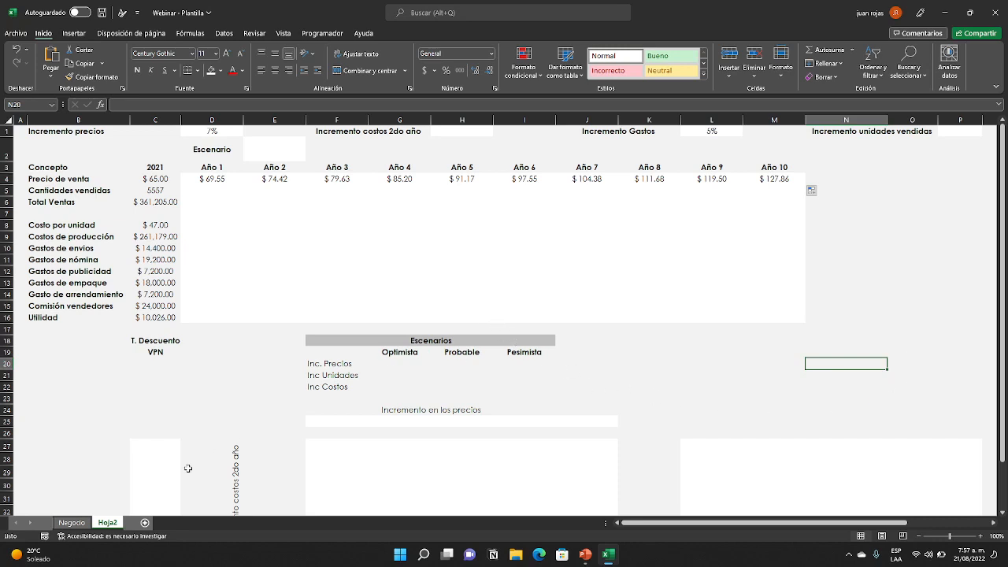
- Link the Incremento unidades vendidas cell P1 to the 2022 average growth in C28 of the Negocio sheet
{"action": "left_click", "coordinate": [71, 523]}
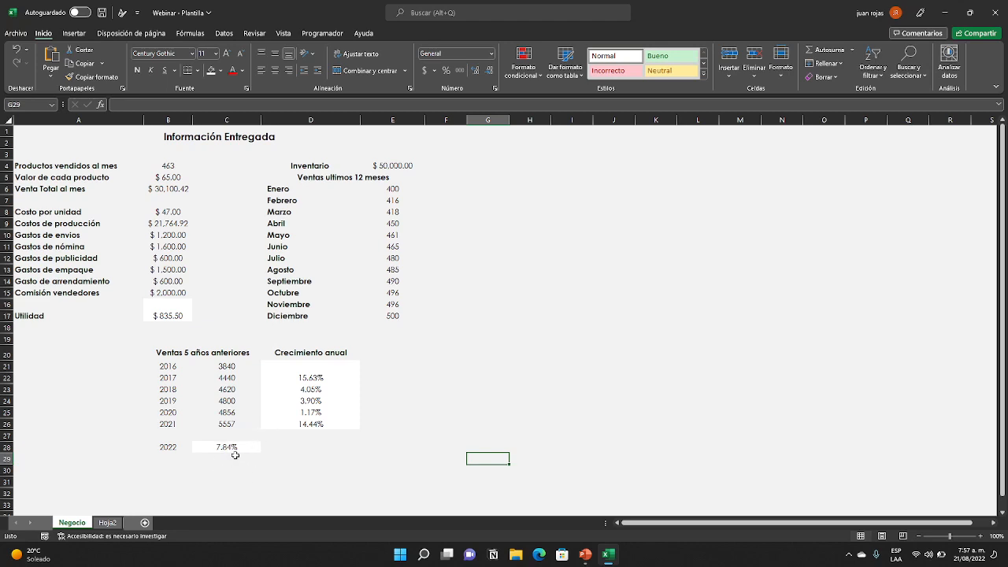
{"action": "left_click", "coordinate": [107, 522]}
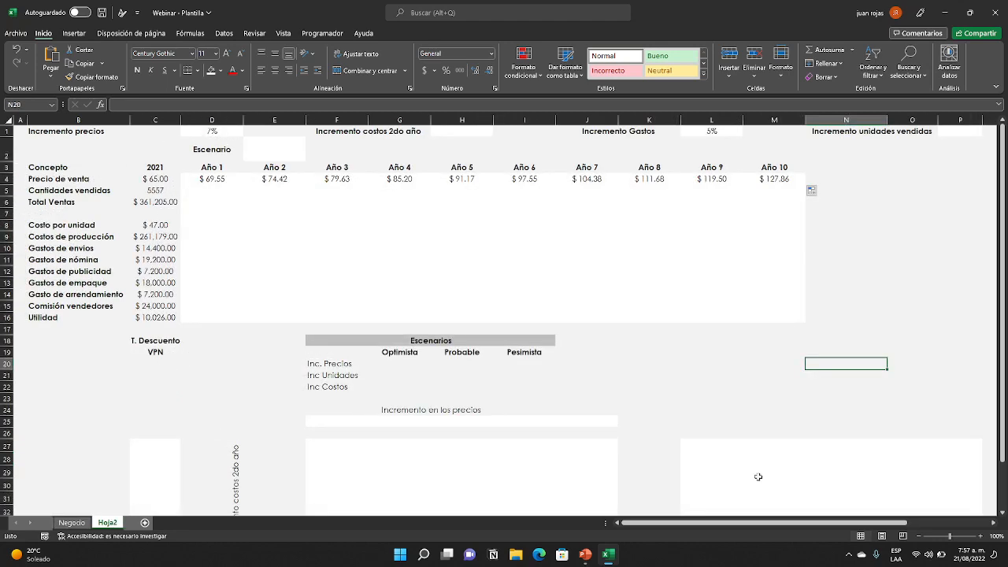
{"action": "left_click", "coordinate": [956, 134]}
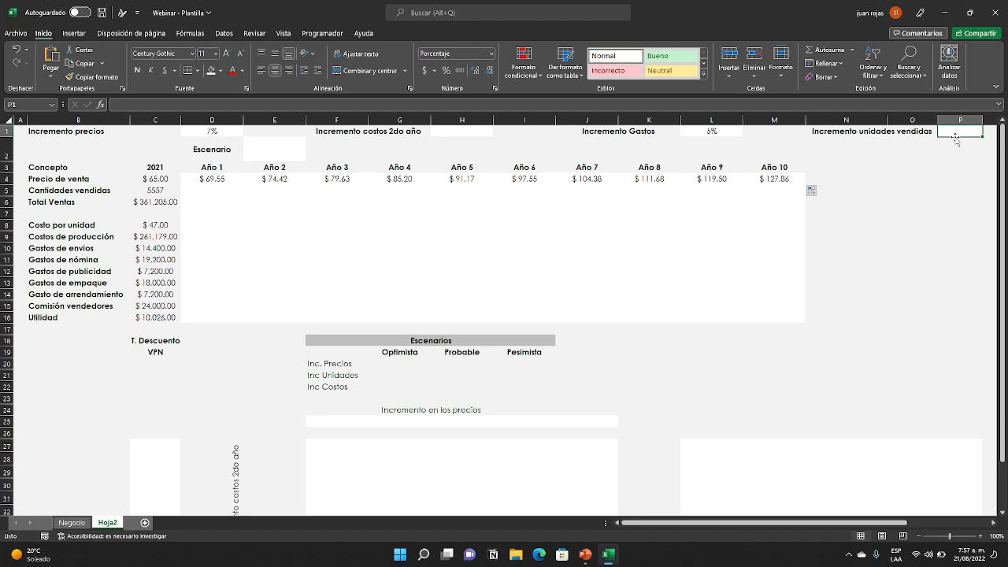
{"action": "type", "text": "+"}
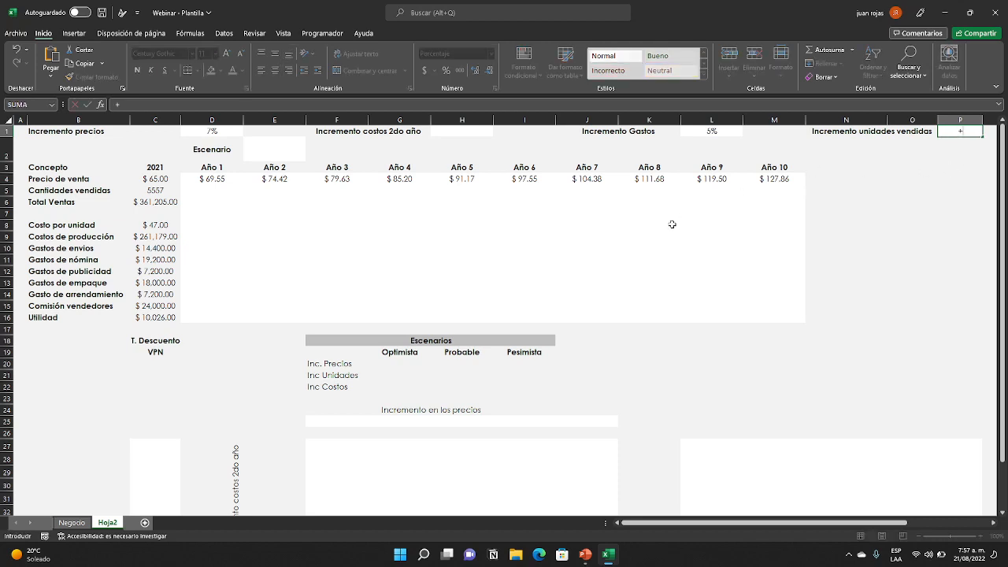
{"action": "left_click", "coordinate": [73, 523]}
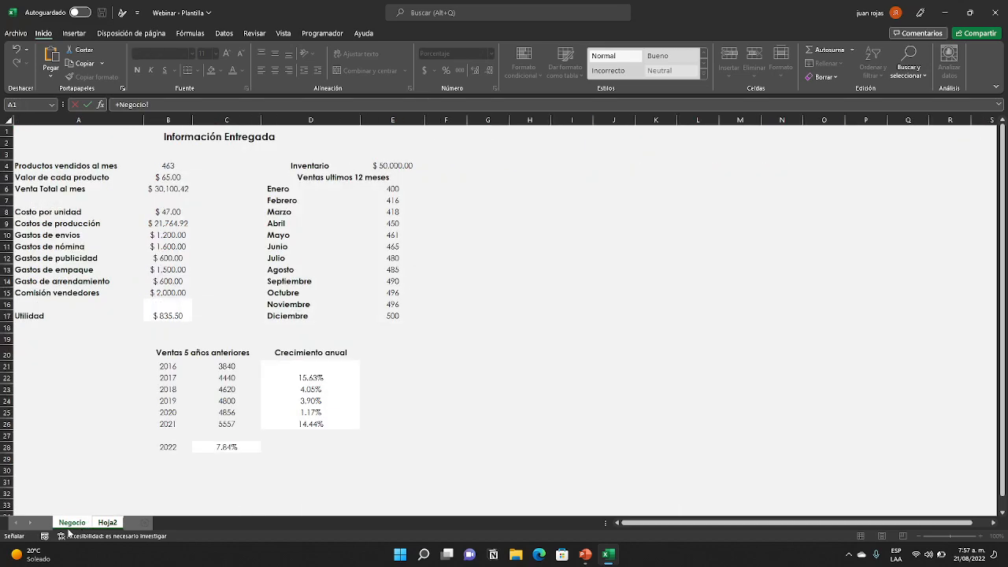
{"action": "left_click", "coordinate": [236, 446]}
{"action": "key", "text": "Return"}
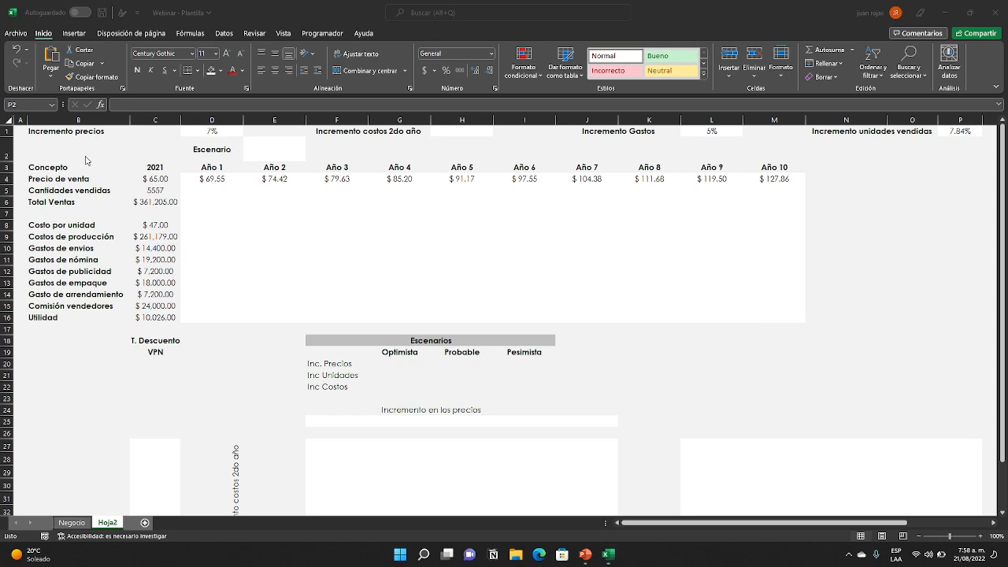
{"action": "left_click", "coordinate": [207, 181]}
{"action": "left_click", "coordinate": [215, 189]}
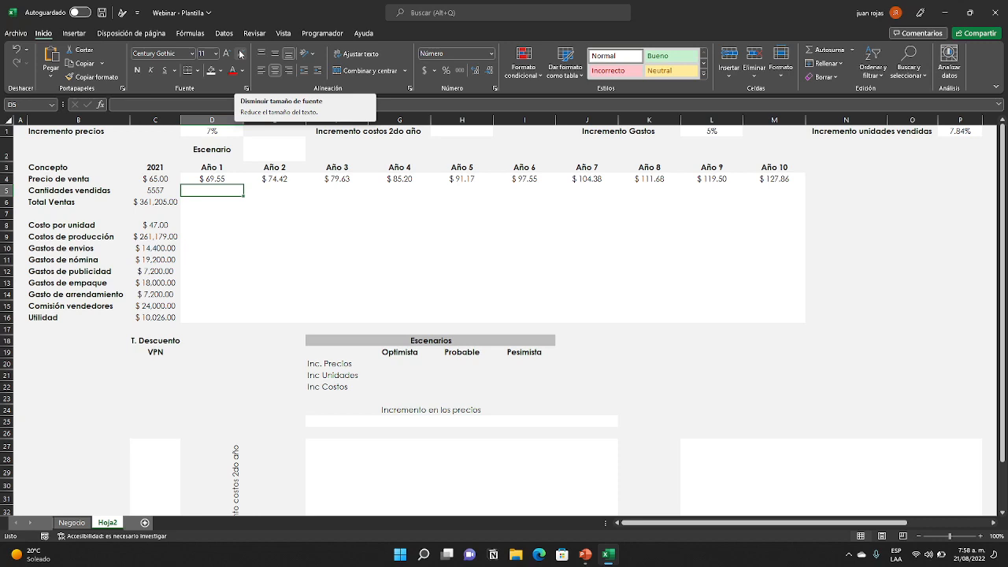
{"action": "type", "text": "+"}
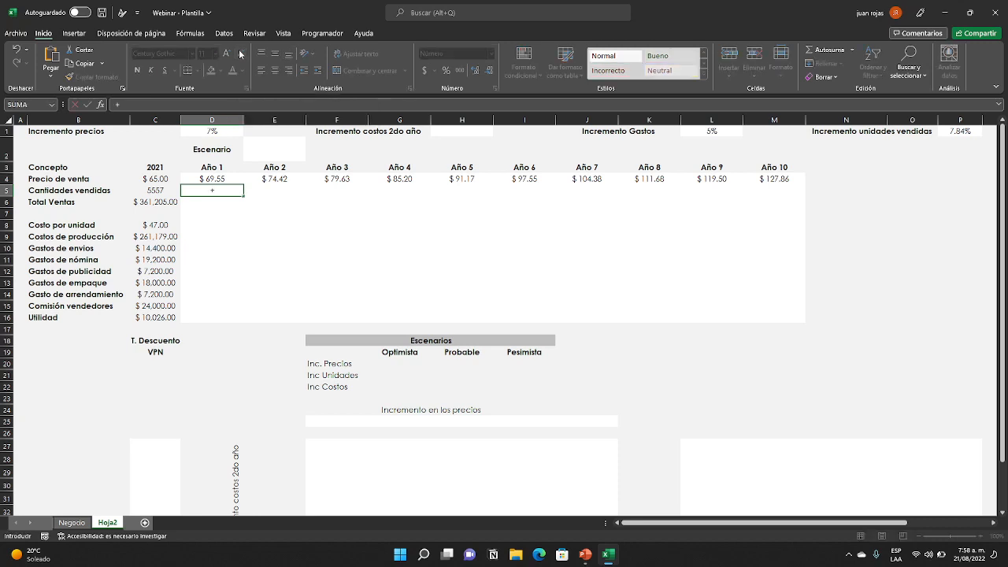
{"action": "type", "text": "vf"}
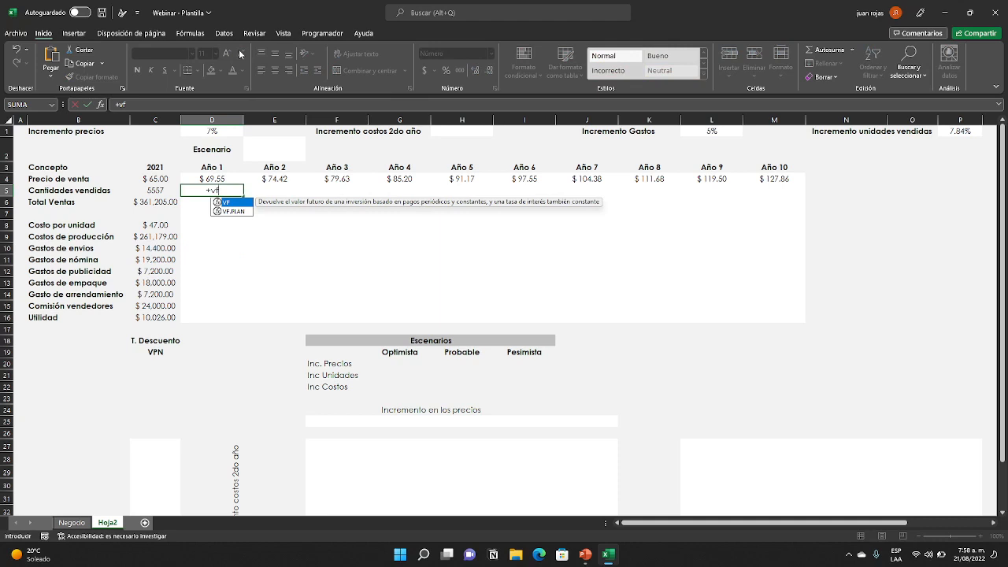
{"action": "key", "text": "Escape"}
{"action": "key", "text": "Escape"}
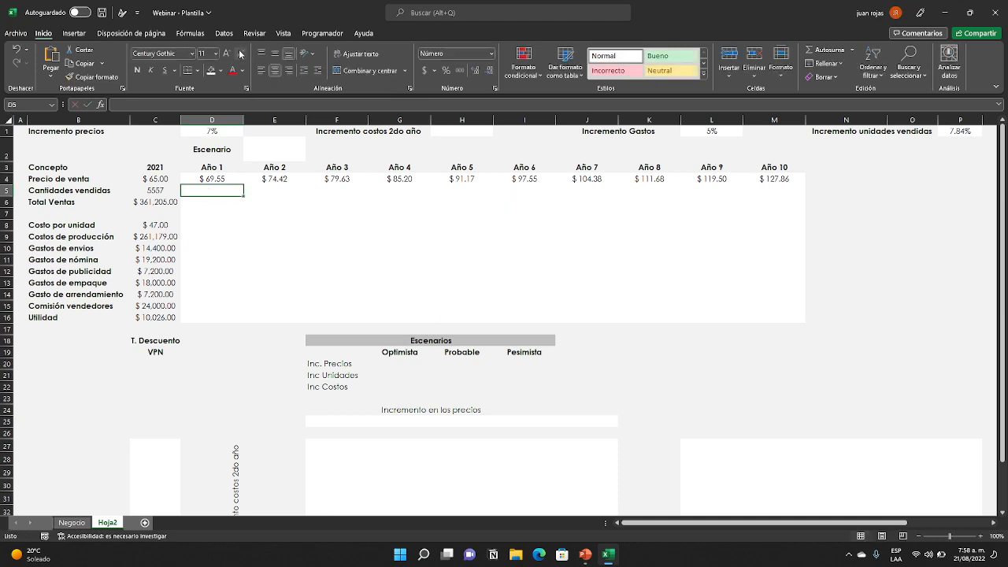
- Enter the Año 1 units sold formula +C5*(1+$P$1)^1 in D5 of Hoja2
{"action": "type", "text": "+"}
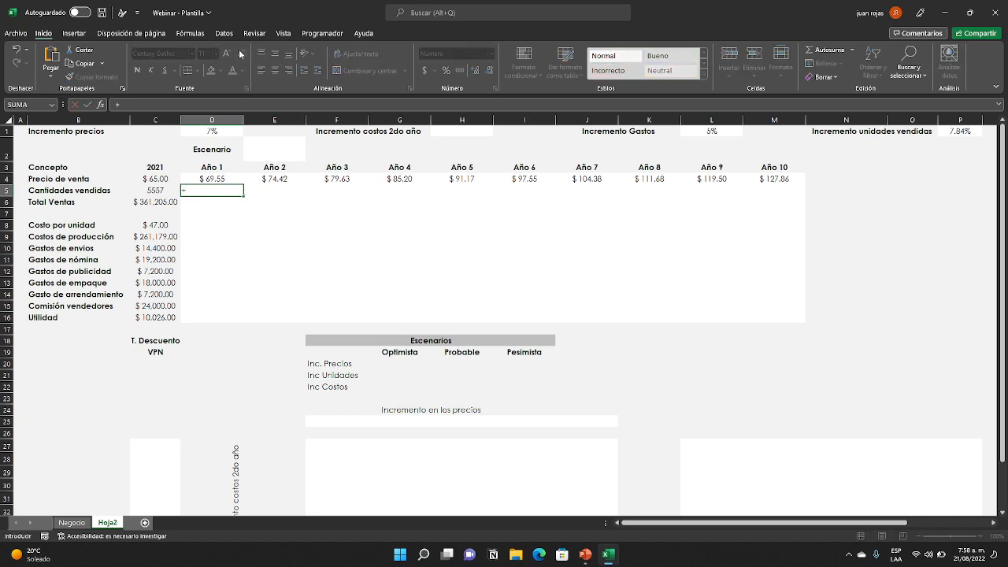
{"action": "left_click", "coordinate": [158, 195]}
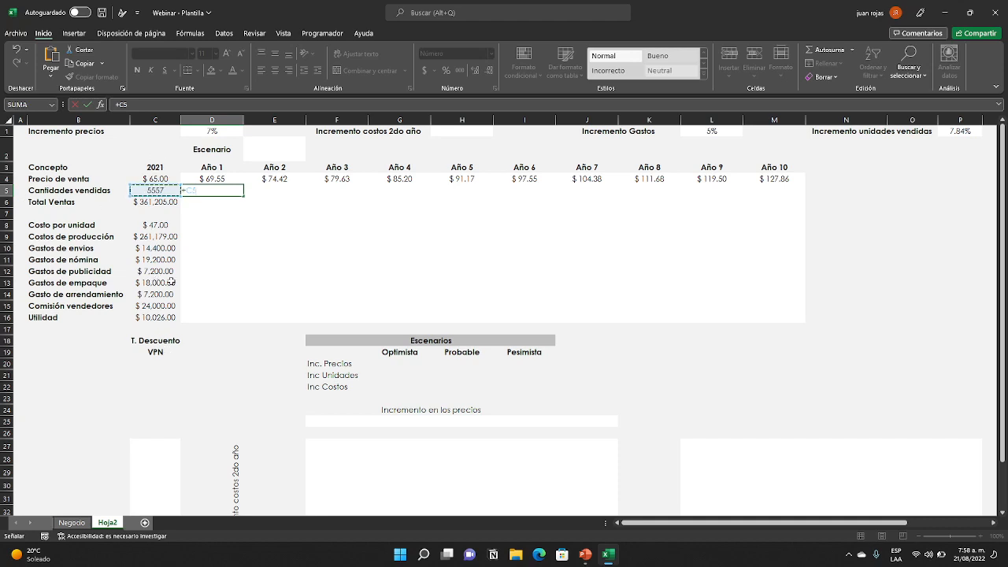
{"action": "type", "text": "*(1+"}
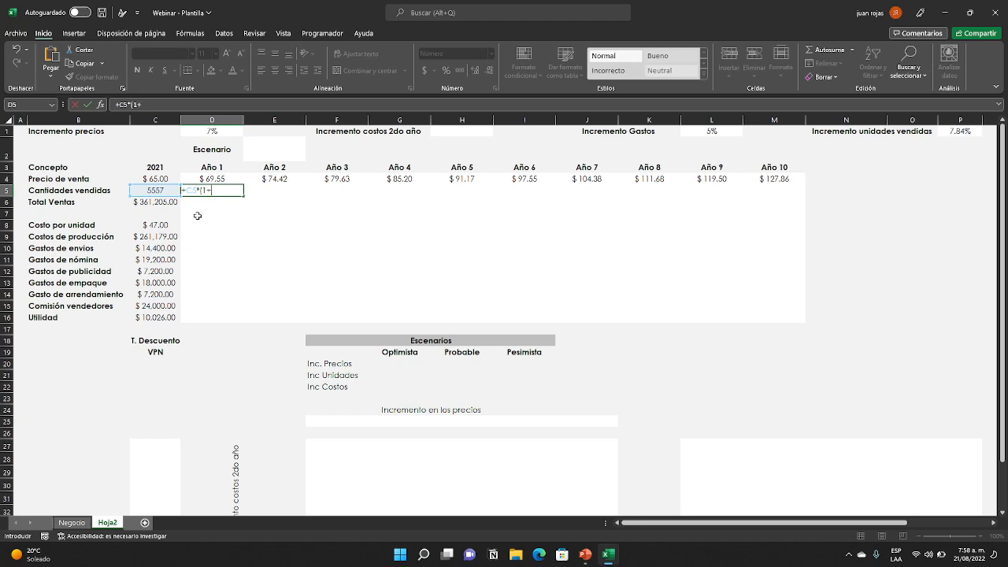
{"action": "left_click", "coordinate": [953, 131]}
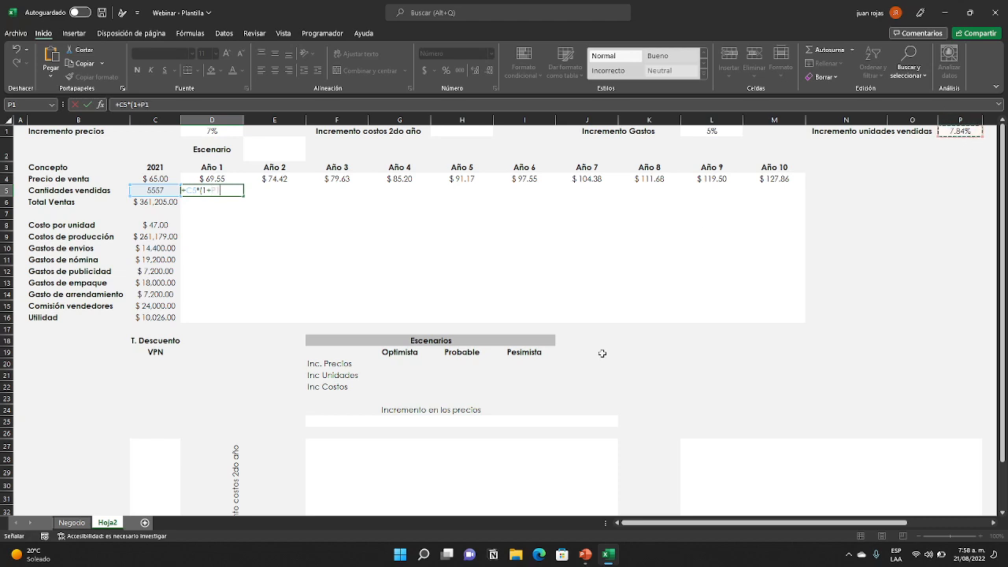
{"action": "key", "text": "F4"}
{"action": "type", "text": ")"}
{"action": "type", "text": "94"}
{"action": "key", "text": "BackSpace"}
{"action": "key", "text": "BackSpace"}
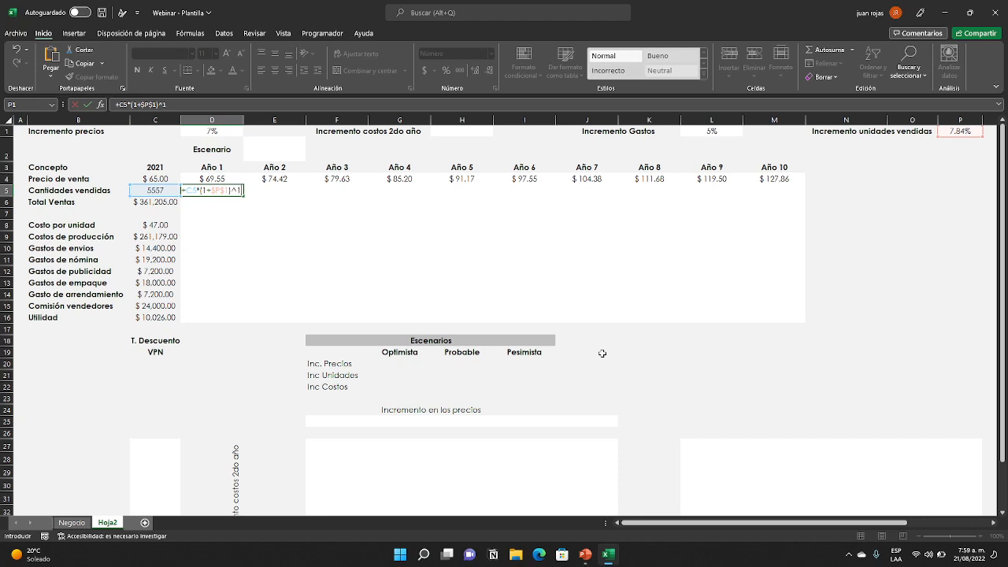
{"action": "type", "text": "^1"}
{"action": "key", "text": "Return"}
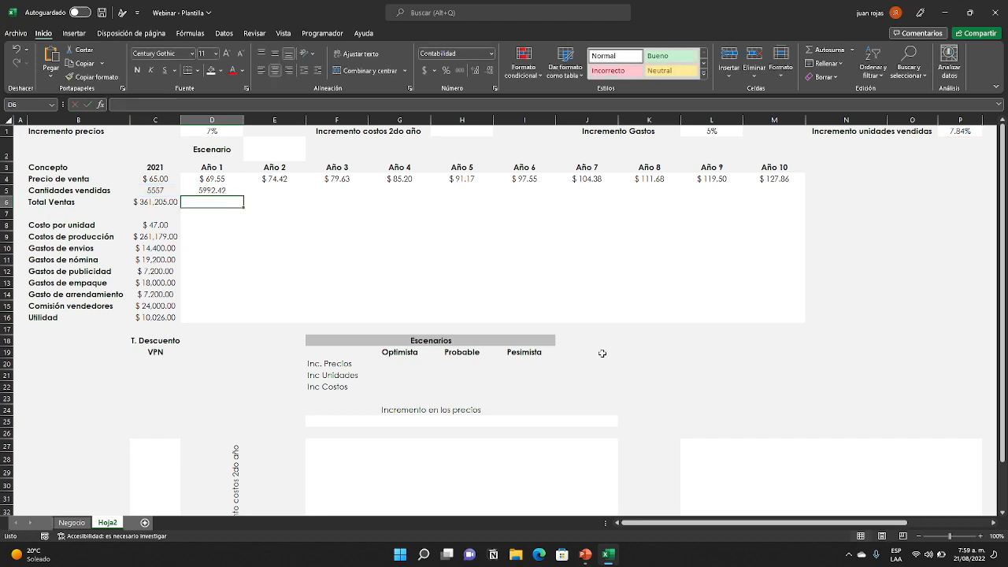
- Copy the Cantidades vendidas formula from D5 across through Año 10 in M5
{"action": "left_click", "coordinate": [213, 189]}
{"action": "left_click_drag", "start_coordinate": [243, 196], "coordinate": [803, 199]}
{"action": "left_click", "coordinate": [846, 387]}
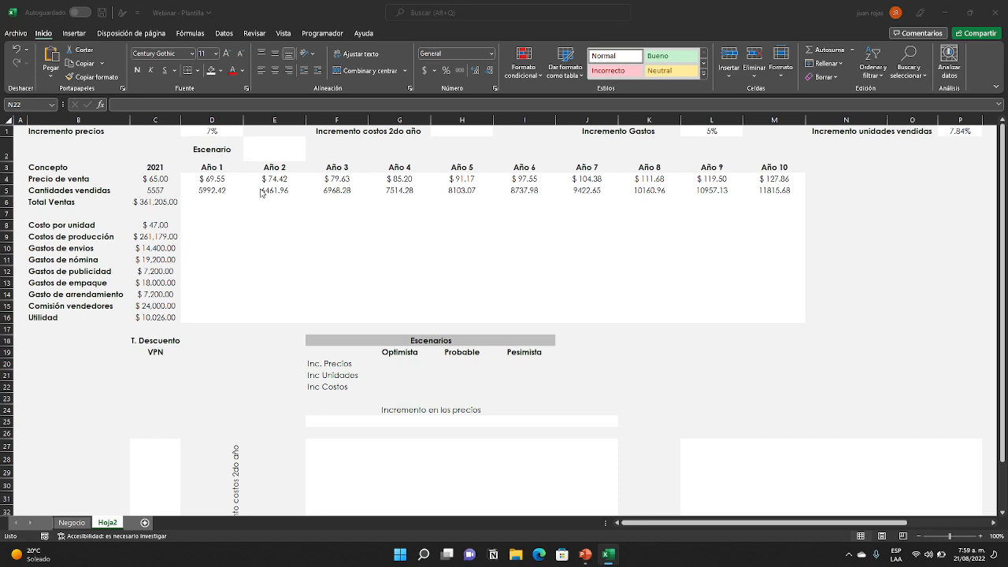
- Dismiss the low battery notice
{"action": "left_click", "coordinate": [230, 190]}
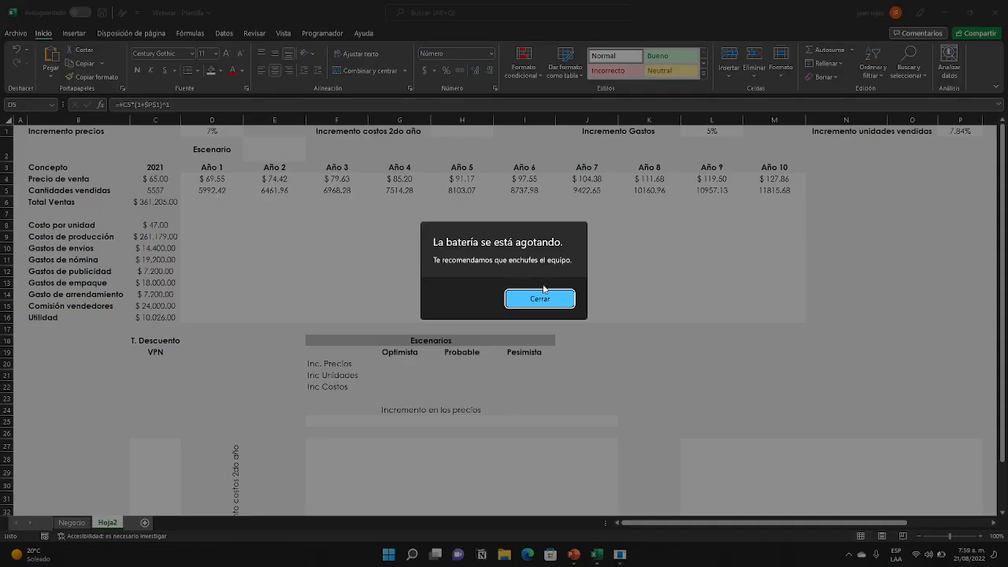
{"action": "left_click", "coordinate": [540, 300]}
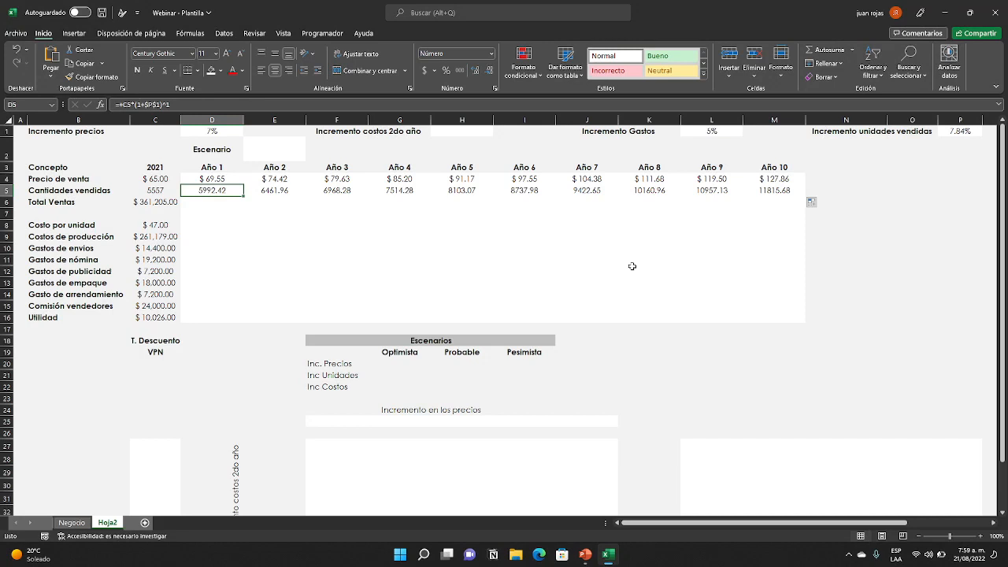
{"action": "type", "text": "{}"}
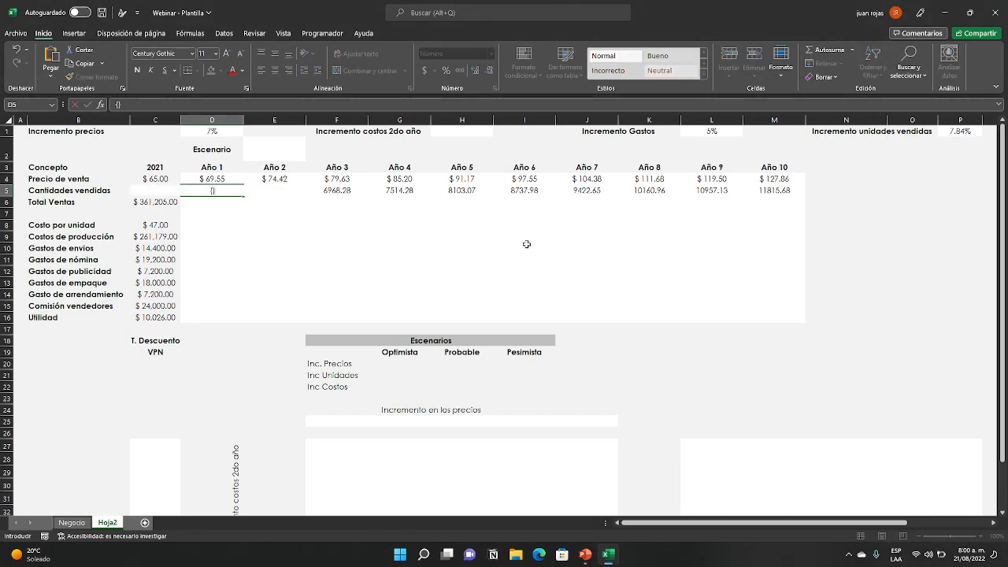
{"action": "key", "text": "Escape"}
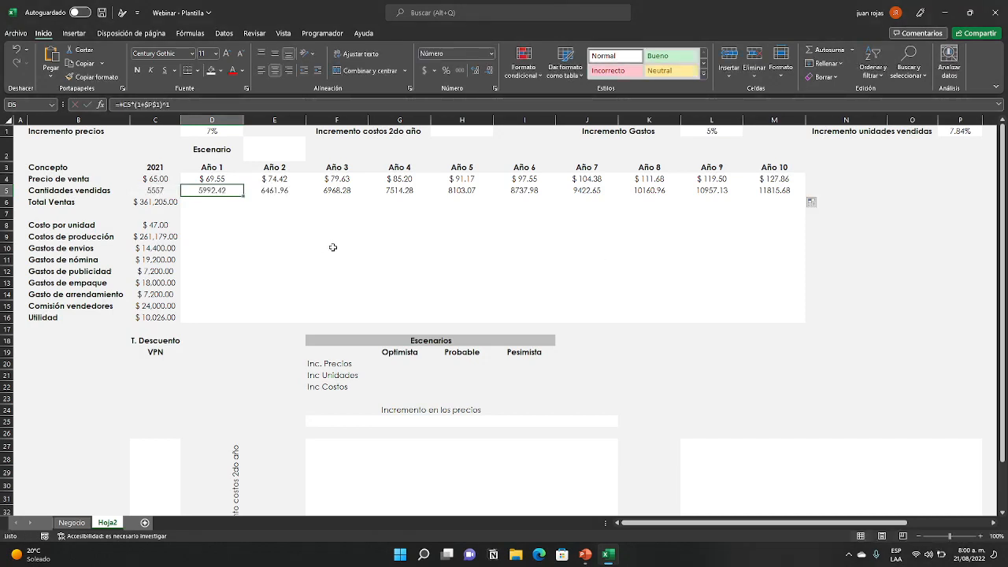
{"action": "left_click", "coordinate": [314, 247]}
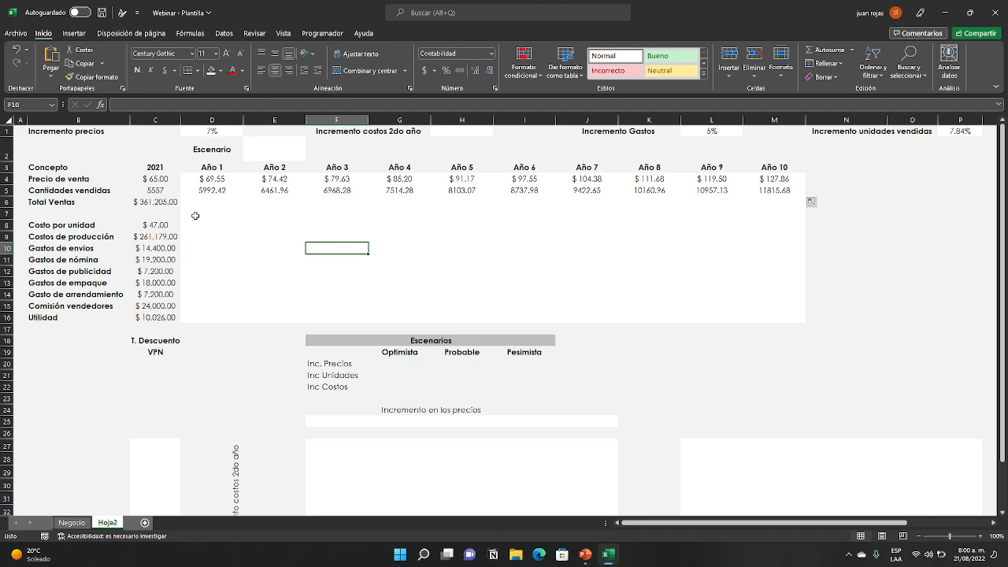
{"action": "left_click", "coordinate": [204, 190]}
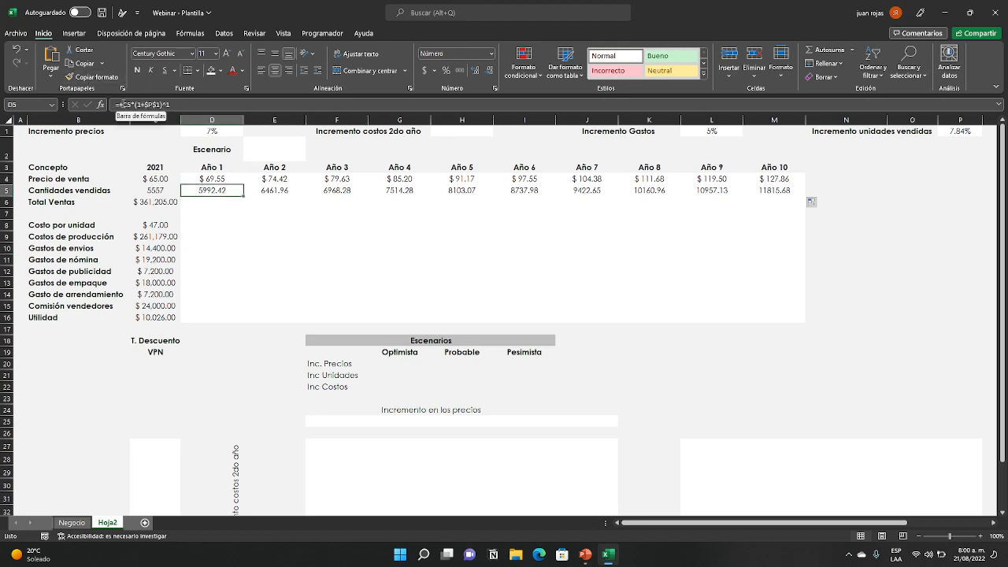
{"action": "left_click", "coordinate": [268, 249]}
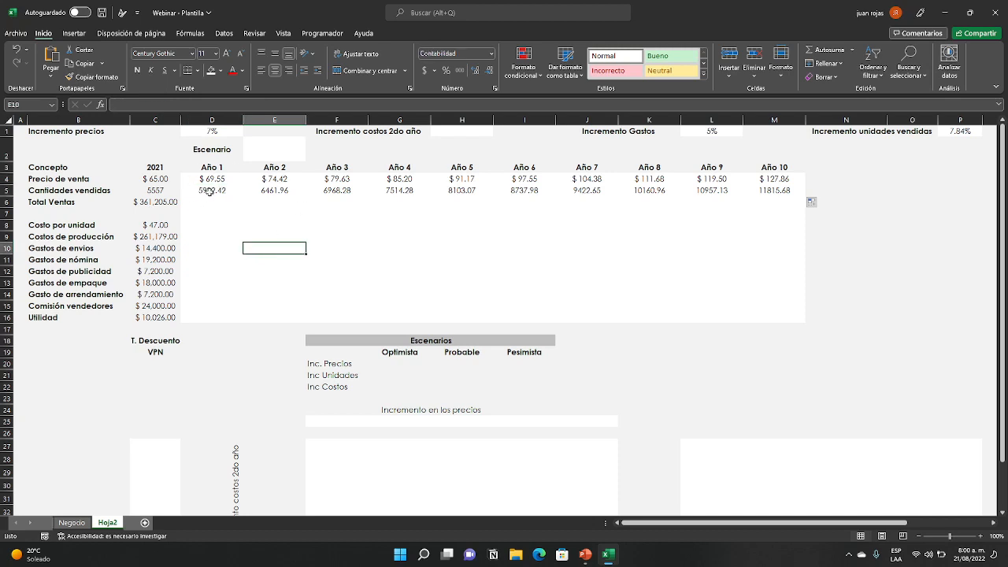
- Wrap the units sold formula in D5 in REDONDEAR.MAS with 0 decimals: =+REDONDEAR.MAS(C5*(1+$P$1)^1;0)
{"action": "left_click", "coordinate": [220, 190]}
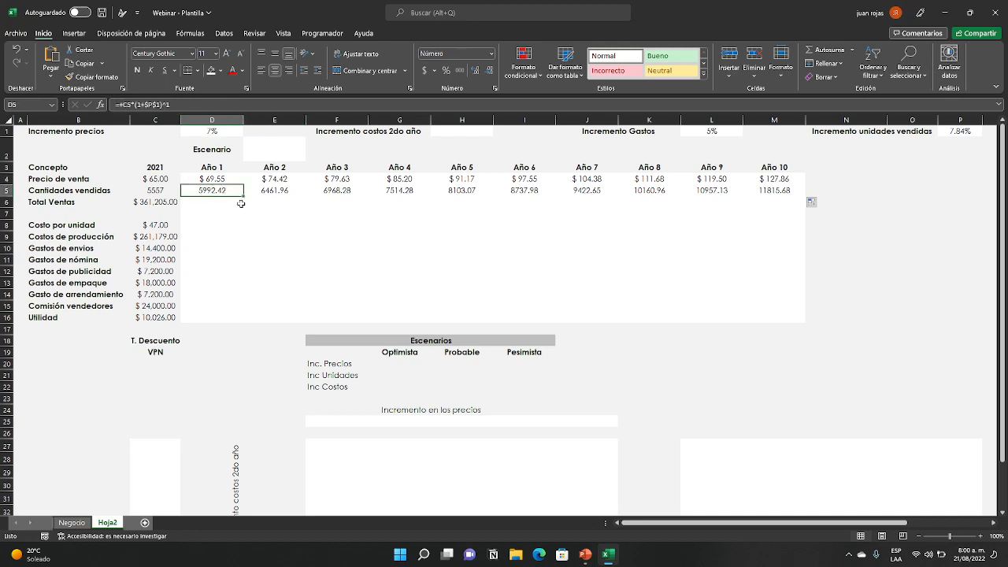
{"action": "left_click", "coordinate": [123, 104]}
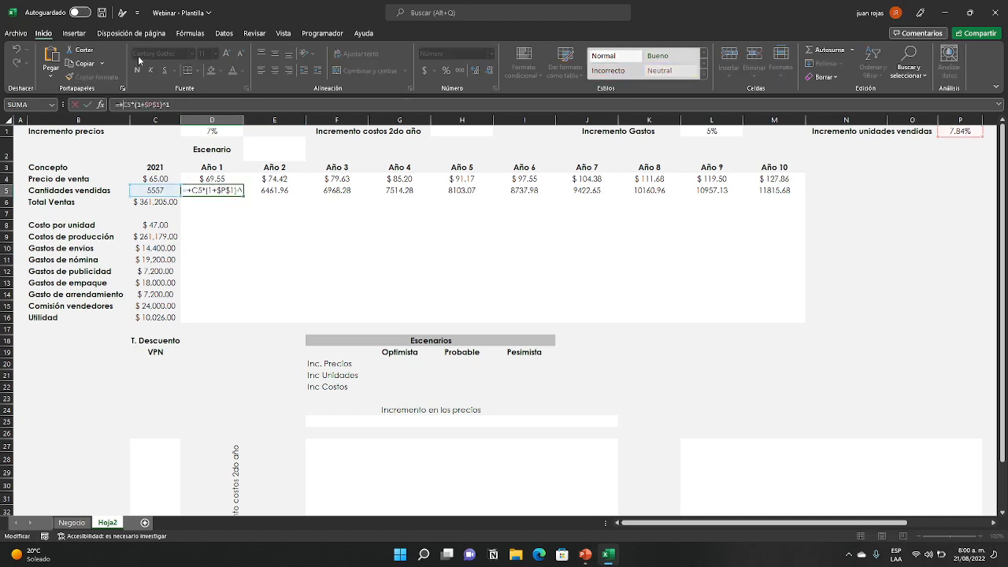
{"action": "type", "text": "red"}
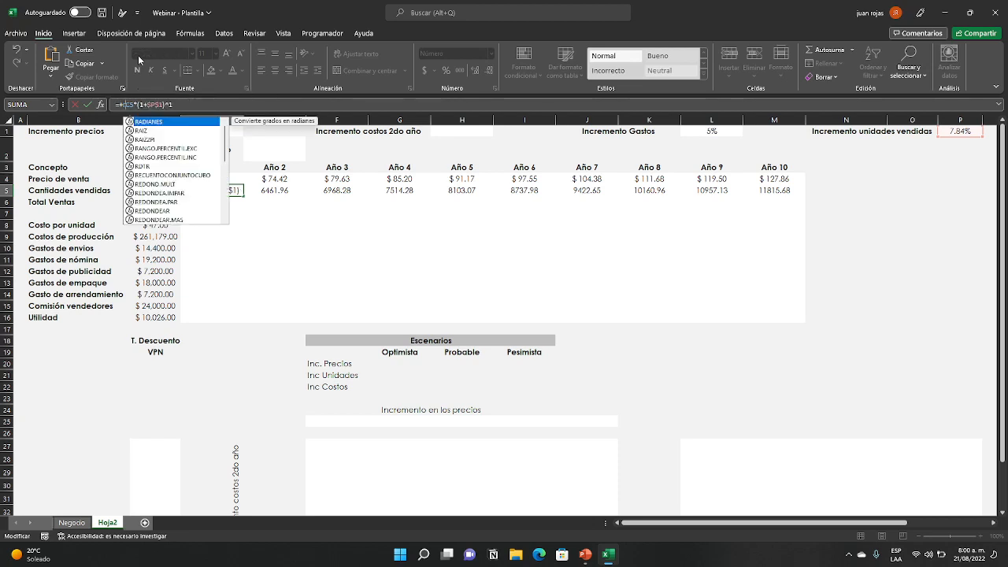
{"action": "type", "text": "ondear"}
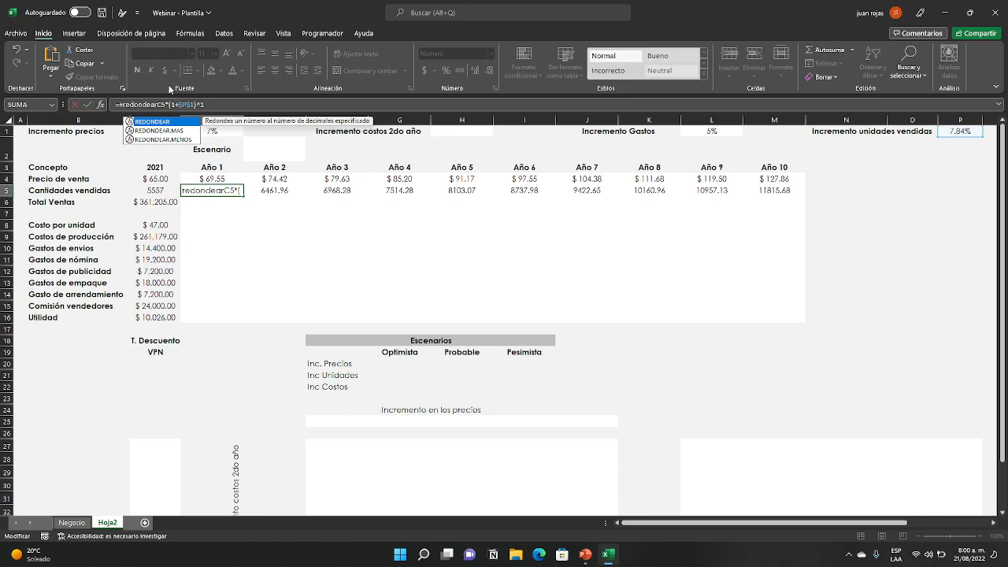
{"action": "double_click", "coordinate": [181, 130]}
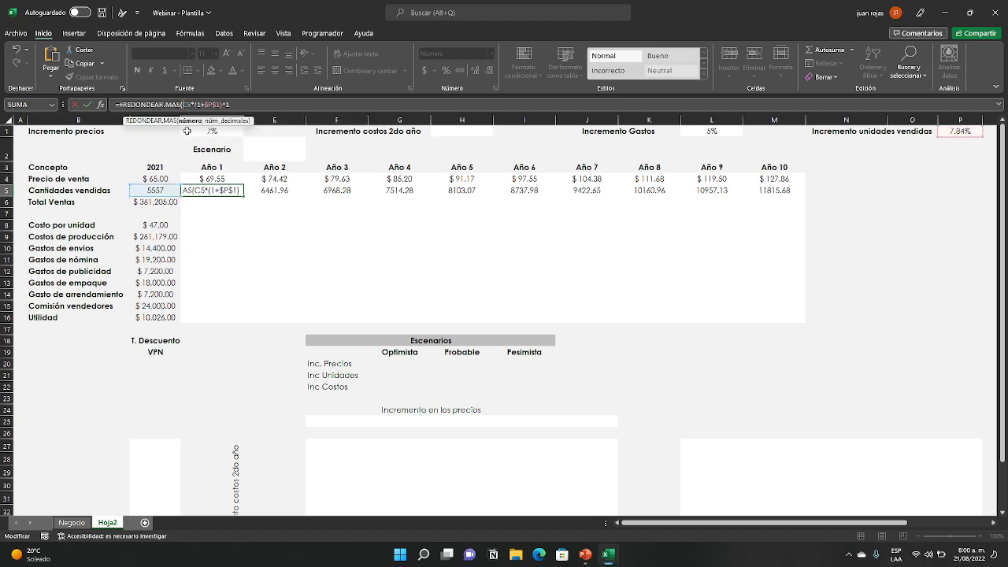
{"action": "left_click", "coordinate": [237, 103]}
{"action": "type", "text": ";"}
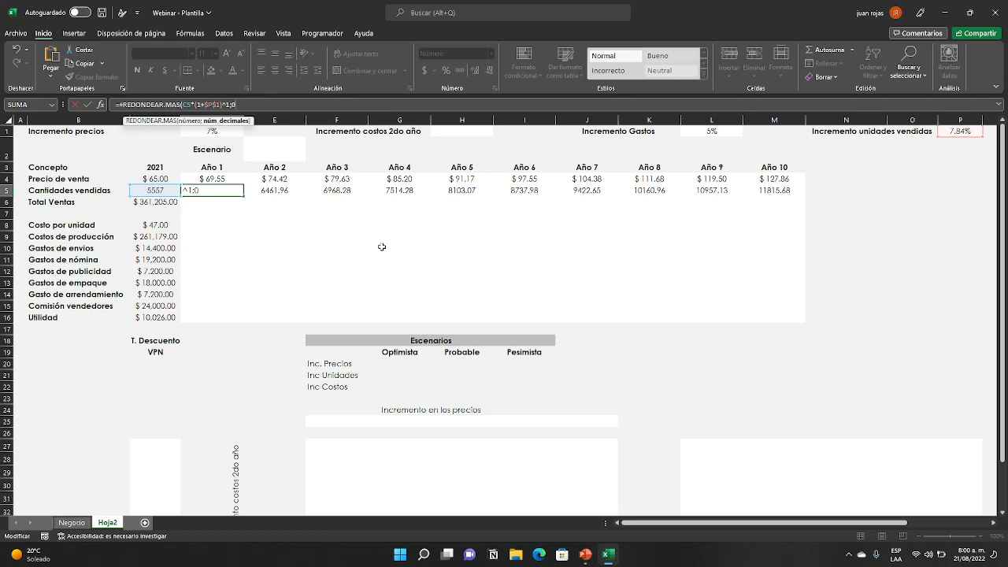
{"action": "type", "text": "0"}
{"action": "key", "text": "Return"}
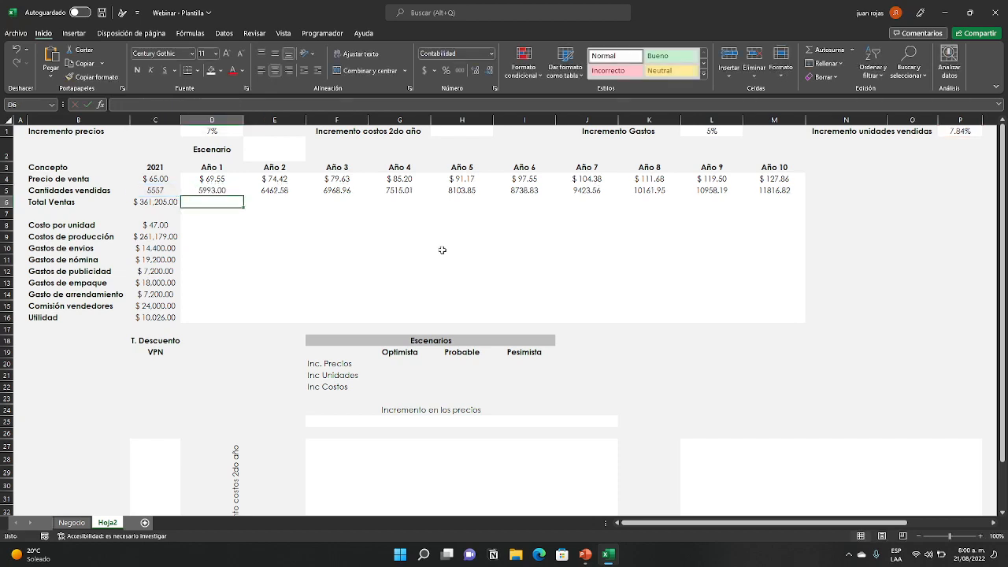
- Copy the rounded-up units sold formula from D5 across through Año 10 in M5
{"action": "left_click", "coordinate": [213, 189]}
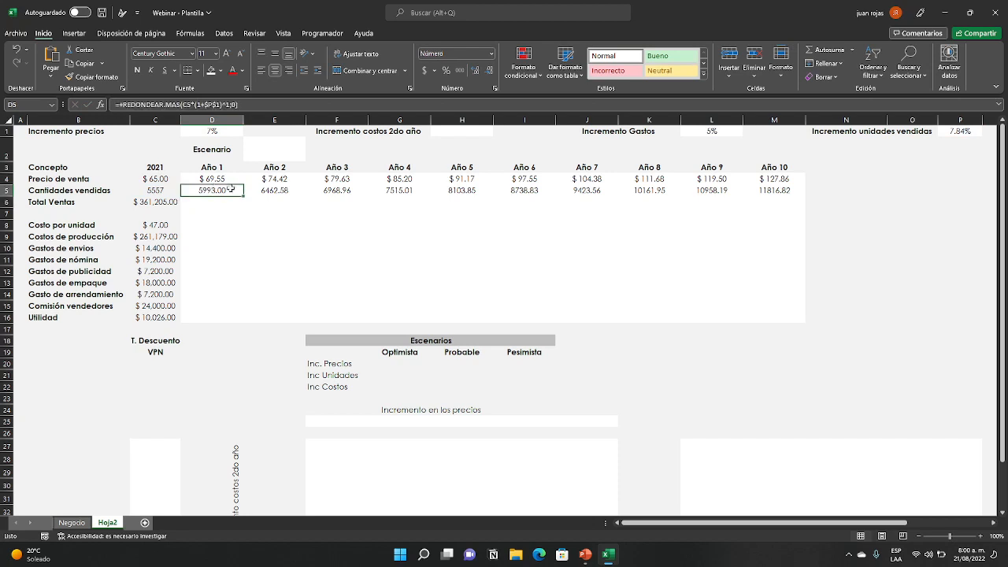
{"action": "left_click_drag", "start_coordinate": [243, 196], "coordinate": [784, 214]}
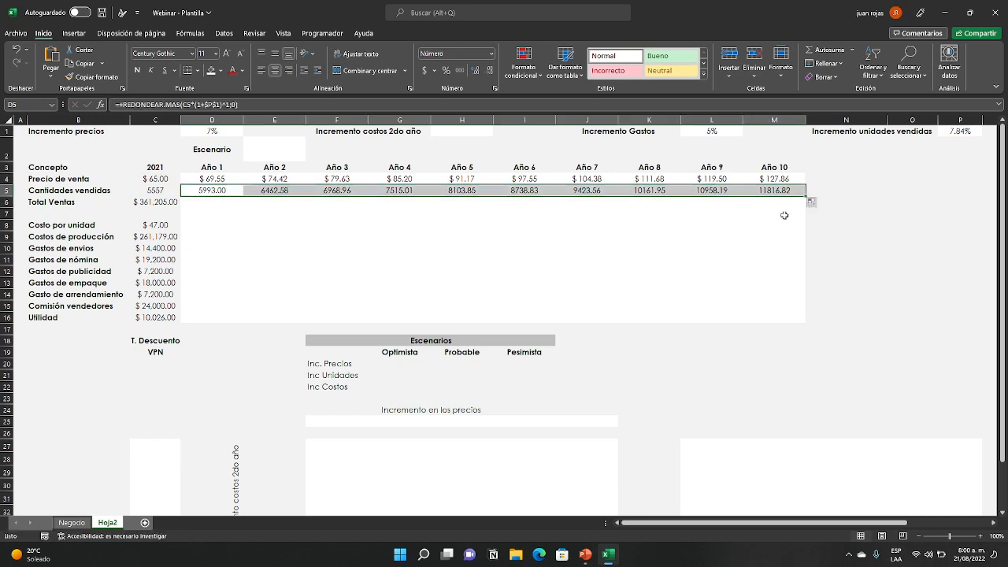
{"action": "left_click", "coordinate": [902, 283]}
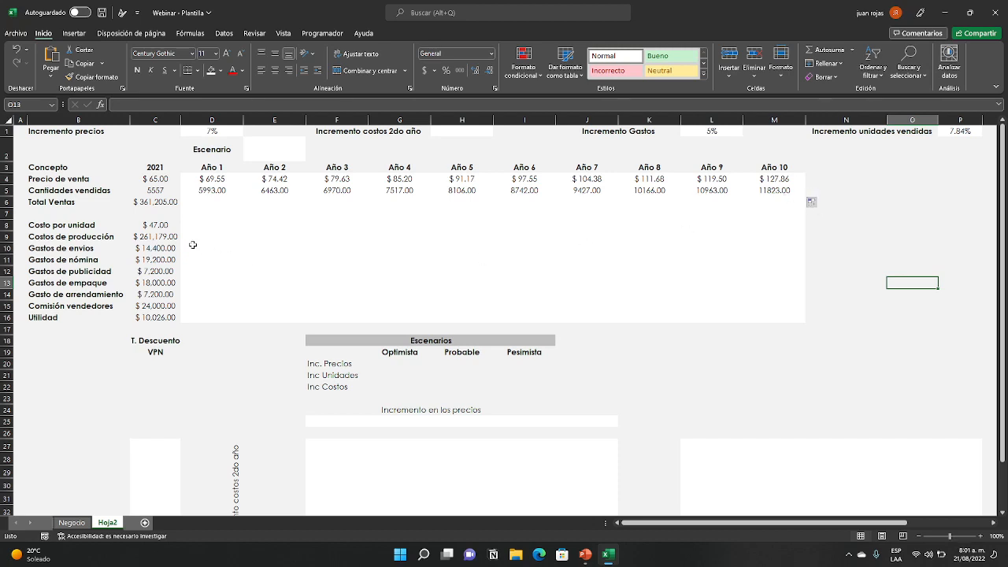
- Enter the Año 1 Total Ventas formula +D4*D5 in D6, multiplying sale price by units sold
{"action": "left_click", "coordinate": [210, 203]}
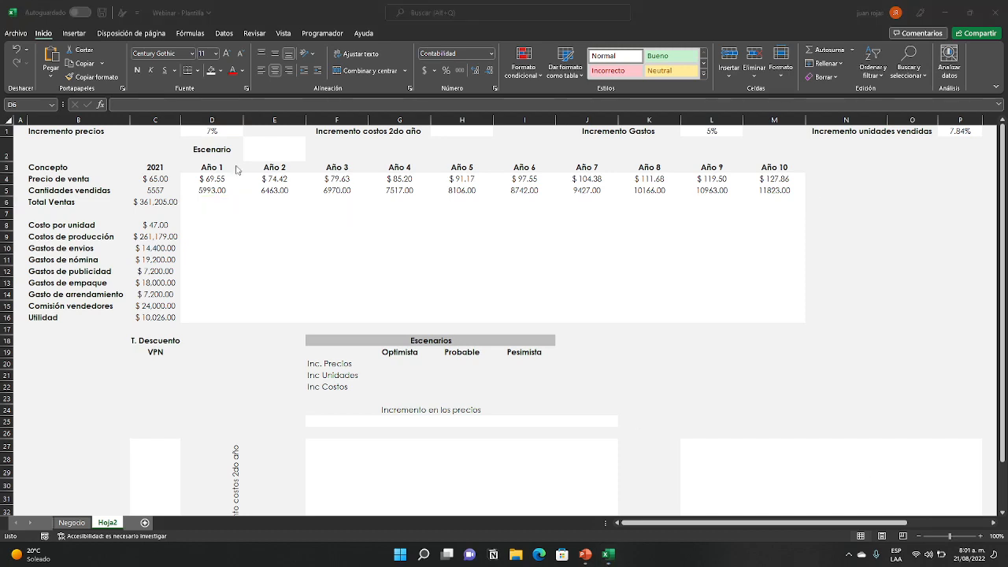
{"action": "left_click", "coordinate": [221, 190]}
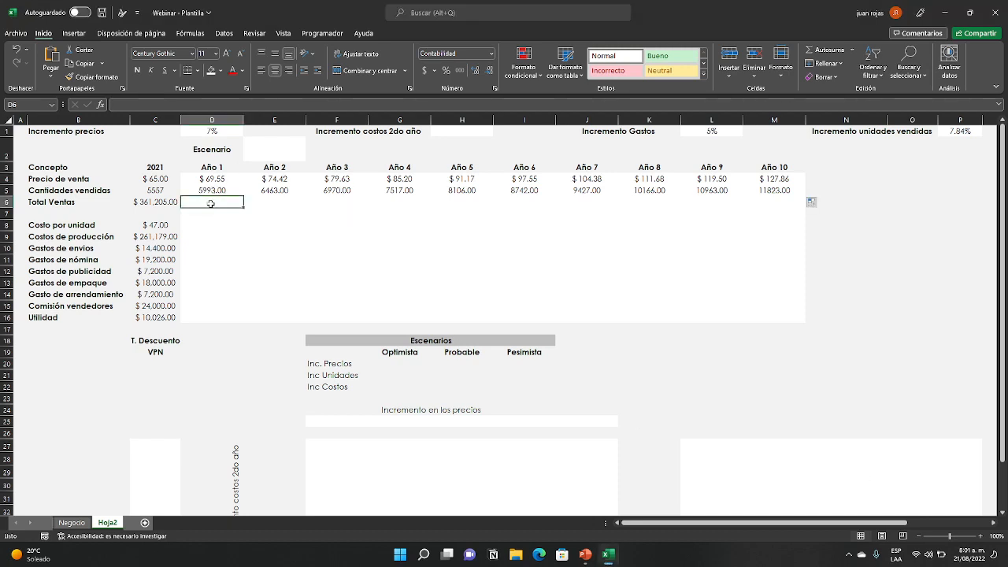
{"action": "type", "text": "+"}
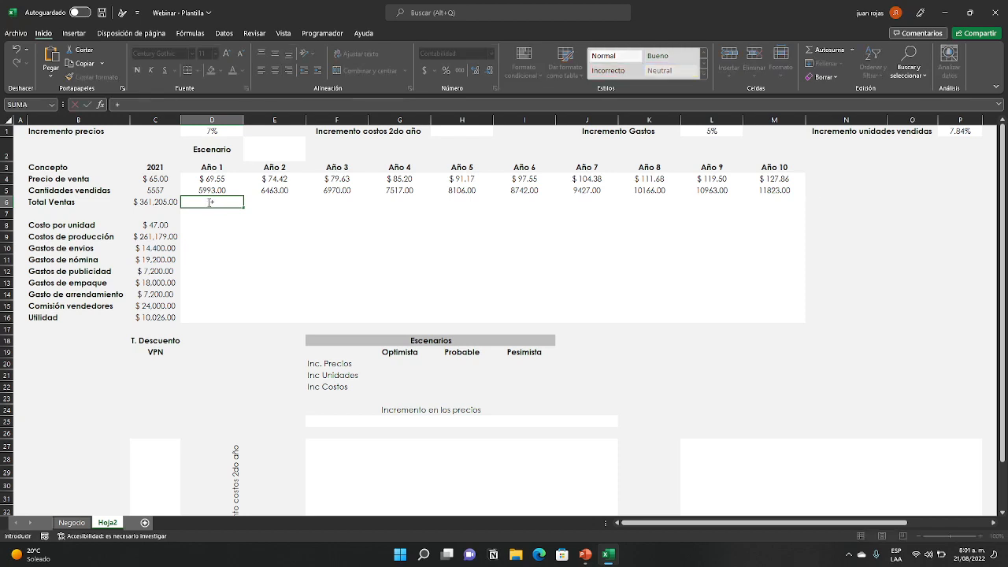
{"action": "left_click", "coordinate": [205, 181]}
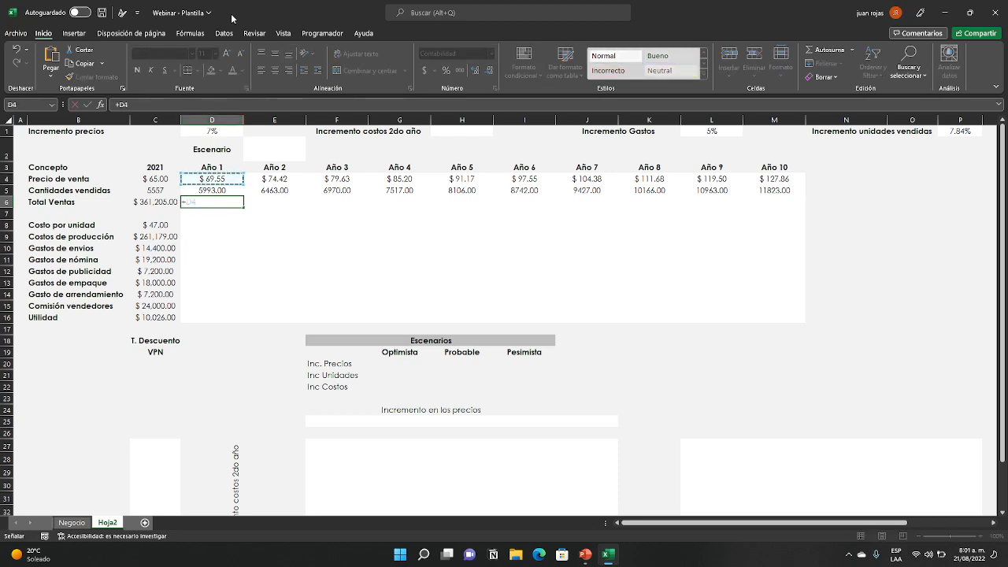
{"action": "type", "text": "*"}
{"action": "left_click", "coordinate": [213, 191]}
{"action": "key", "text": "Return"}
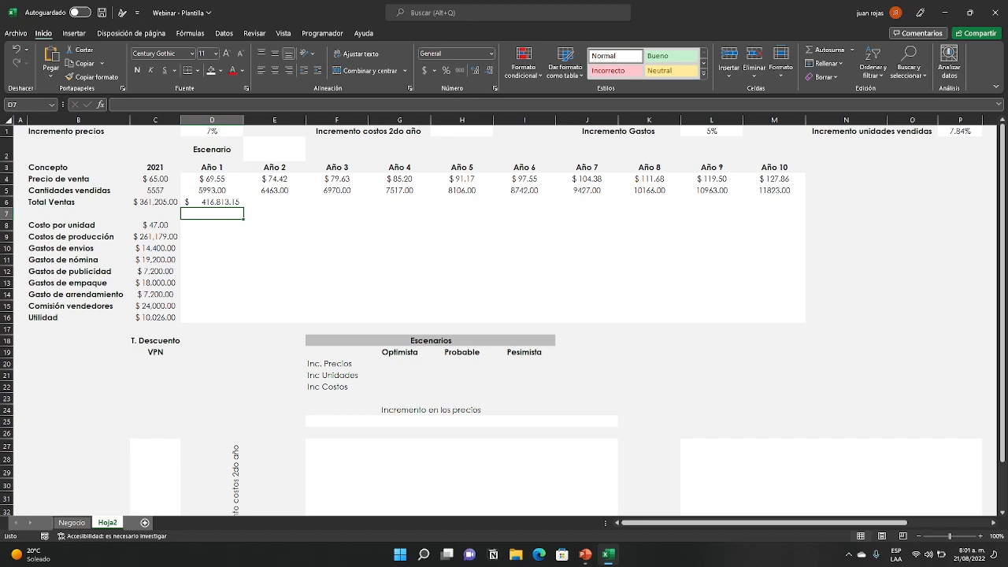
{"action": "key", "text": "alt+Tab"}
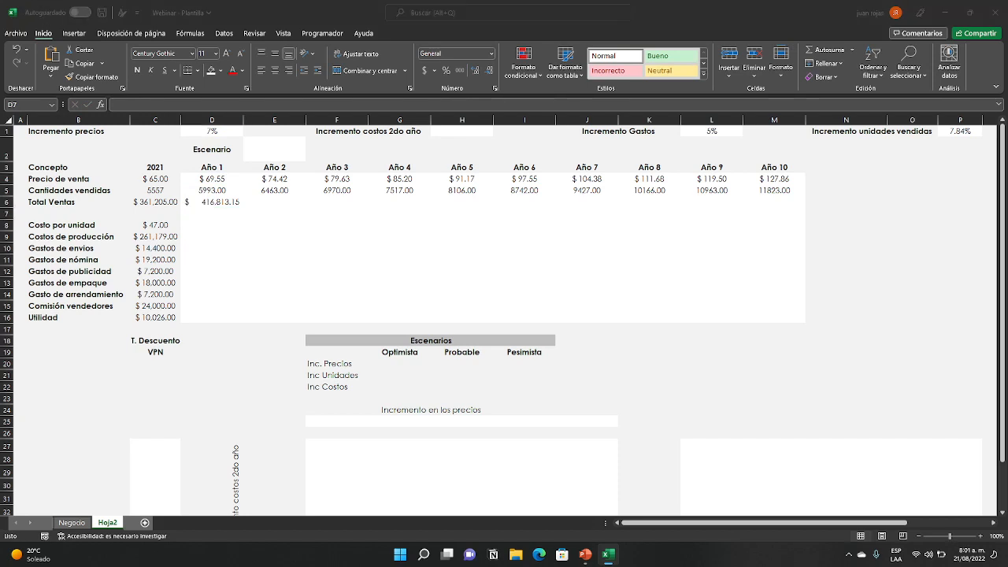
{"action": "key", "text": "alt+Tab"}
{"action": "double_click", "coordinate": [211, 203]}
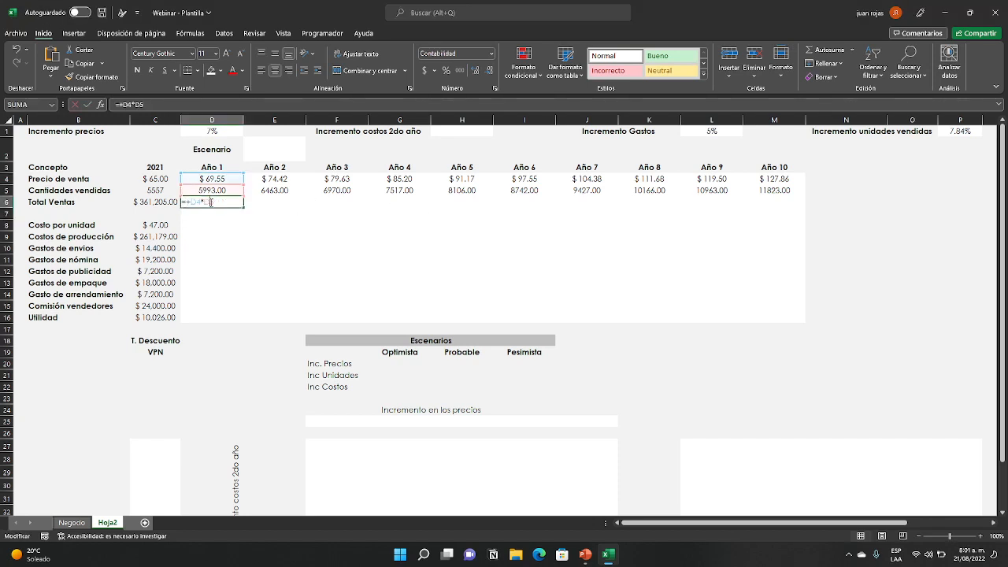
{"action": "left_click", "coordinate": [233, 247]}
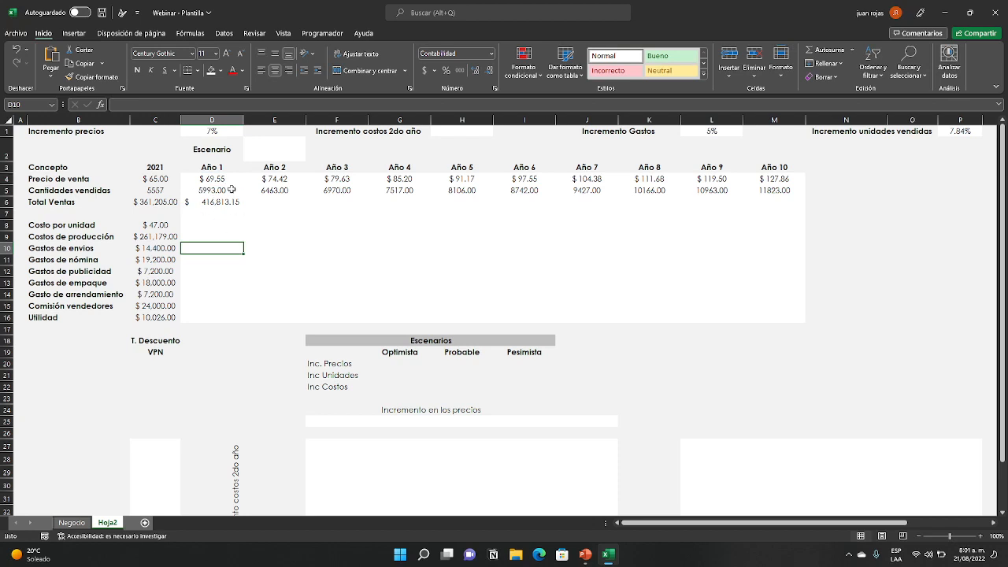
- Copy the Total Ventas formula from D6 across through Año 10 in M6
{"action": "left_click", "coordinate": [226, 201]}
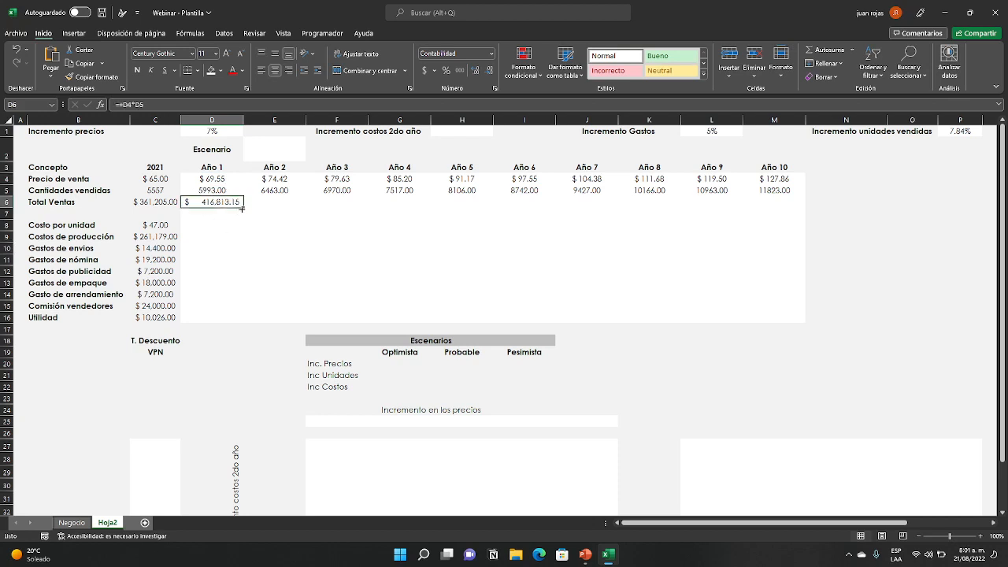
{"action": "left_click_drag", "start_coordinate": [242, 208], "coordinate": [787, 220]}
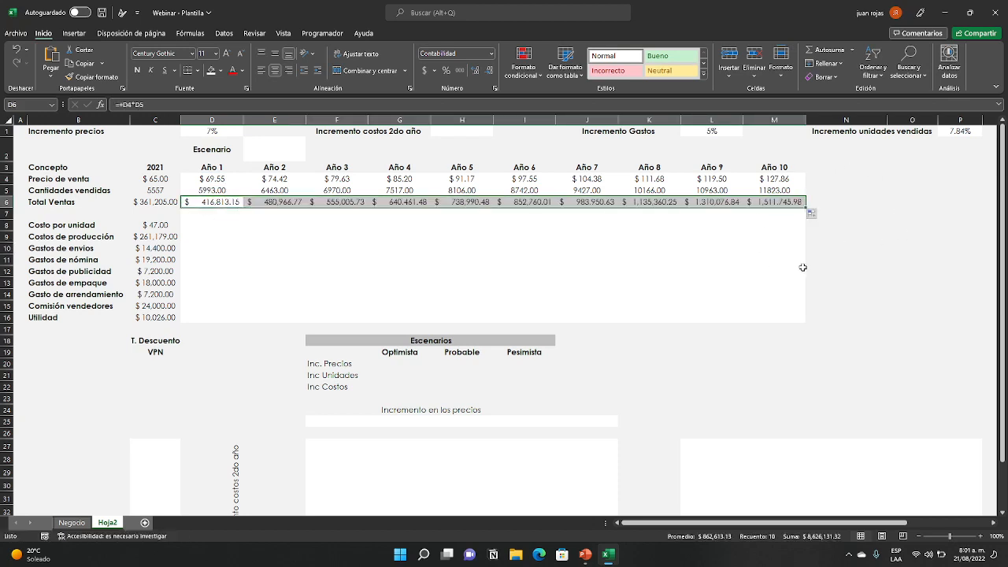
{"action": "left_click", "coordinate": [885, 248]}
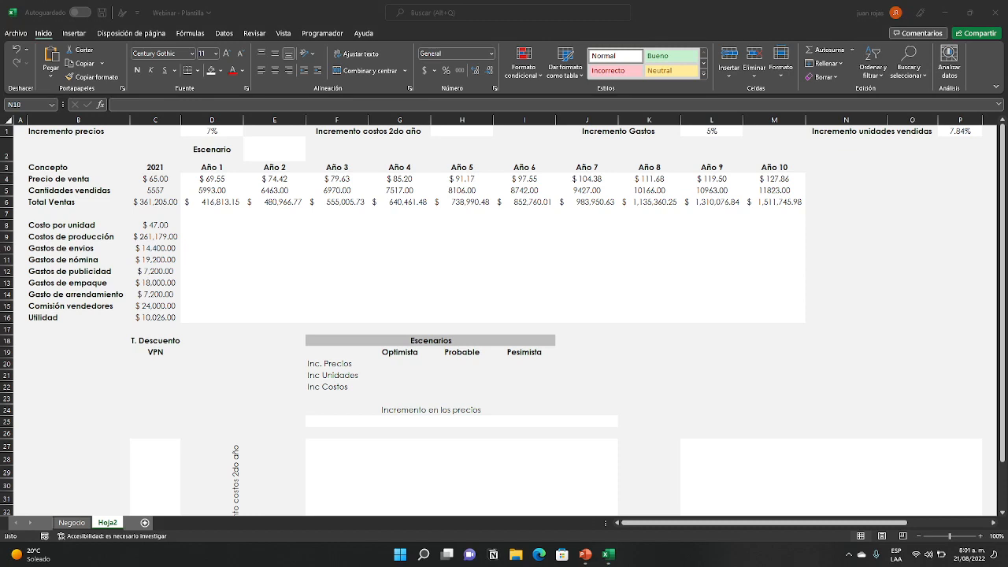
- Enter the Año 1 Costo por unidad formula +C8*(1+$L$1)^1 in D8, using the absolute Incremento Gastos rate
{"action": "left_click", "coordinate": [205, 247]}
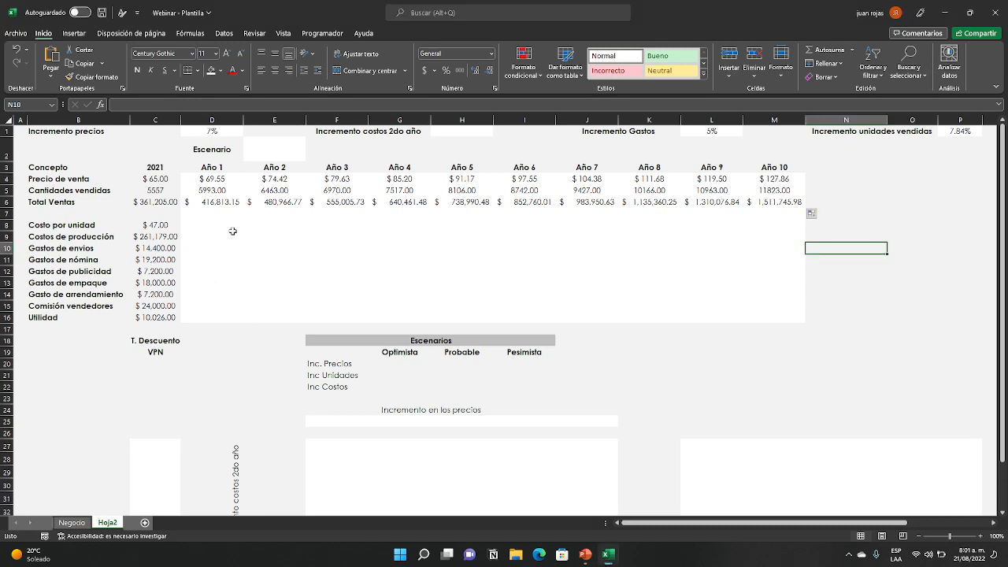
{"action": "left_click", "coordinate": [210, 223]}
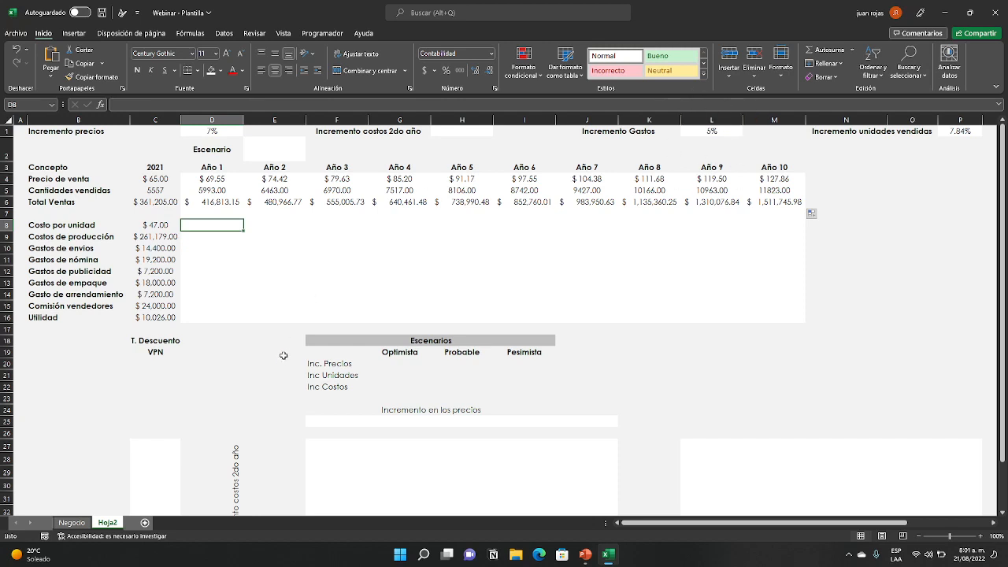
{"action": "type", "text": "+"}
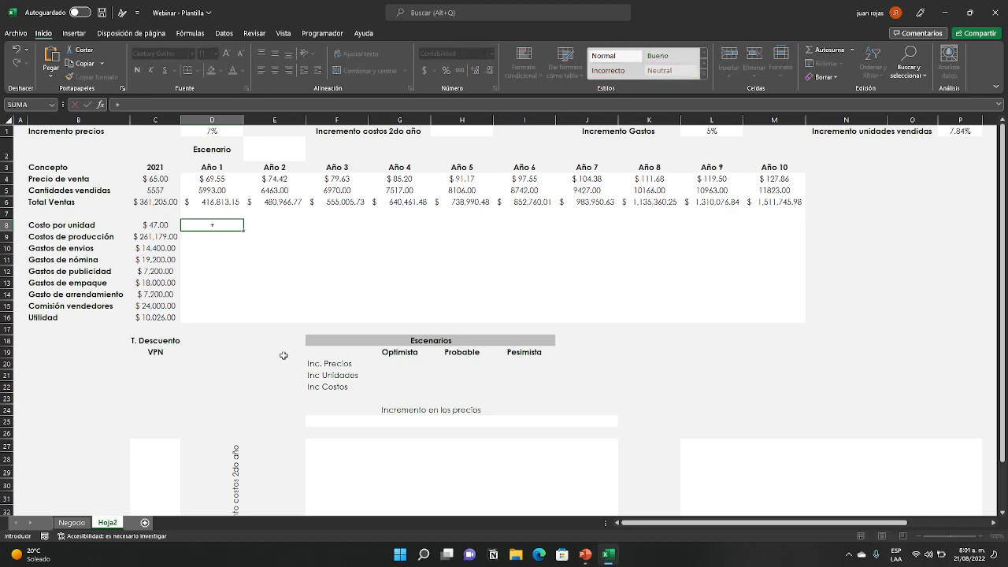
{"action": "left_click", "coordinate": [151, 224]}
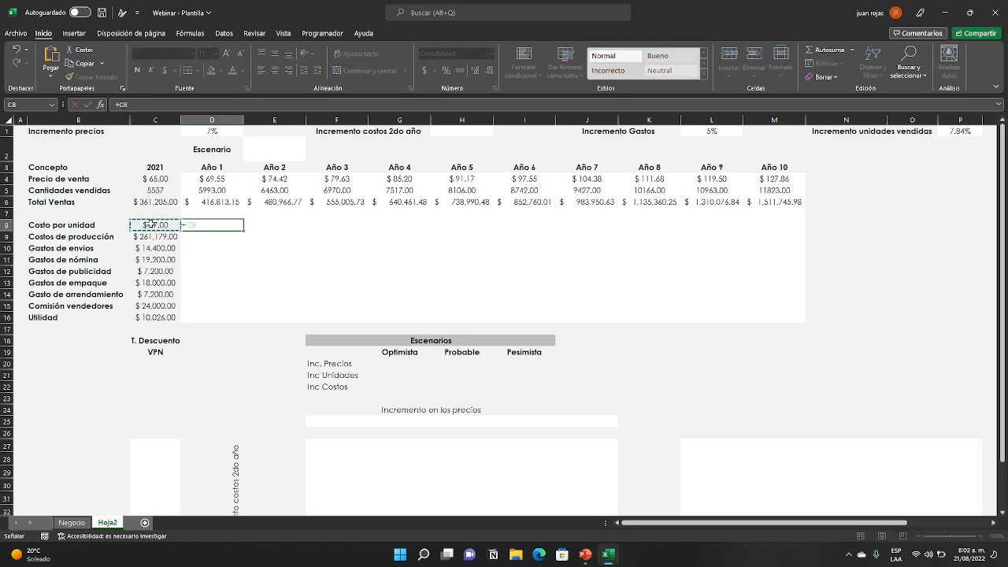
{"action": "type", "text": "*(1+"}
{"action": "left_click", "coordinate": [699, 130]}
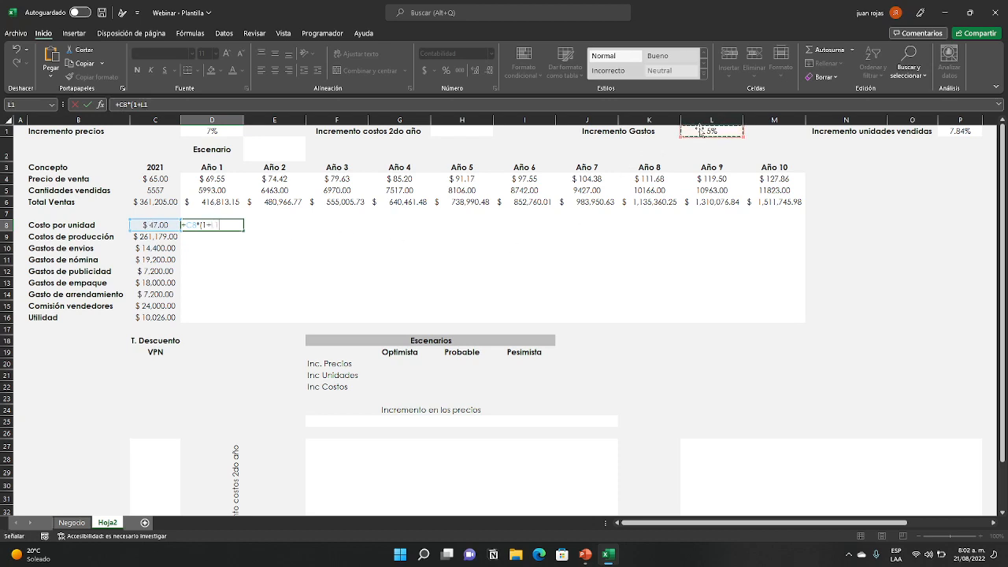
{"action": "key", "text": "F4"}
{"action": "type", "text": ")^1"}
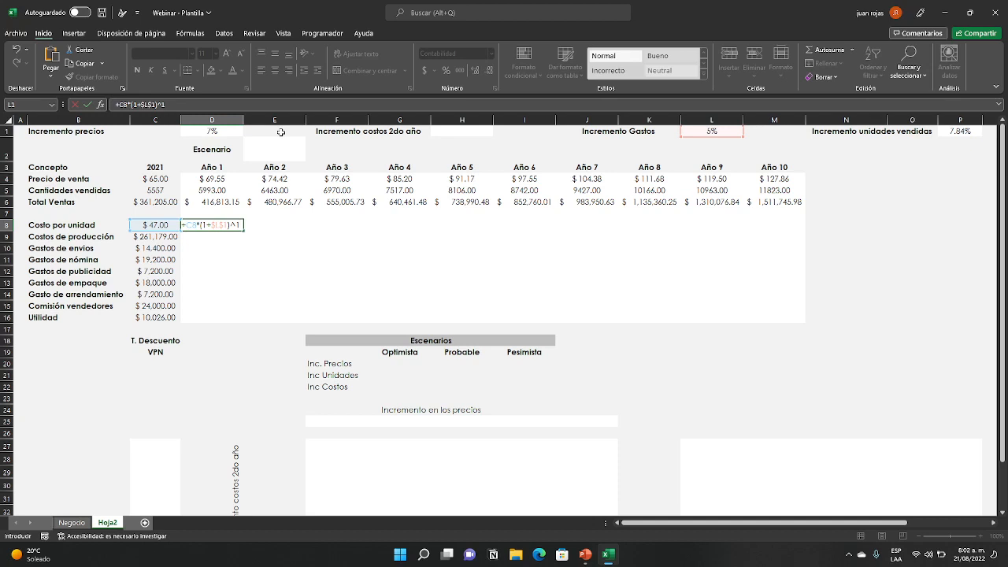
{"action": "key", "text": "Return"}
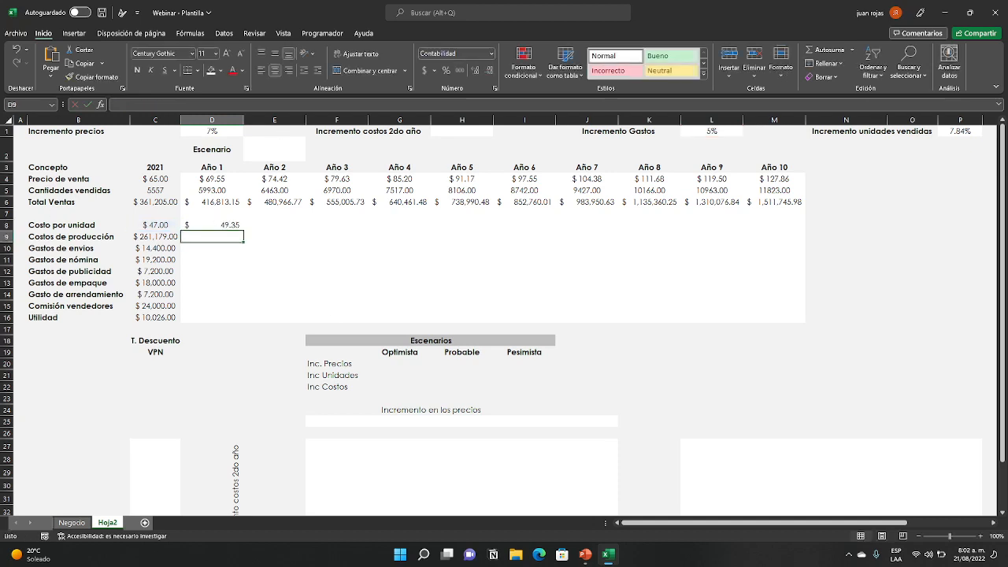
- Copy the Costo por unidad formula from D8 across through Año 10 in M8
{"action": "left_click", "coordinate": [232, 226]}
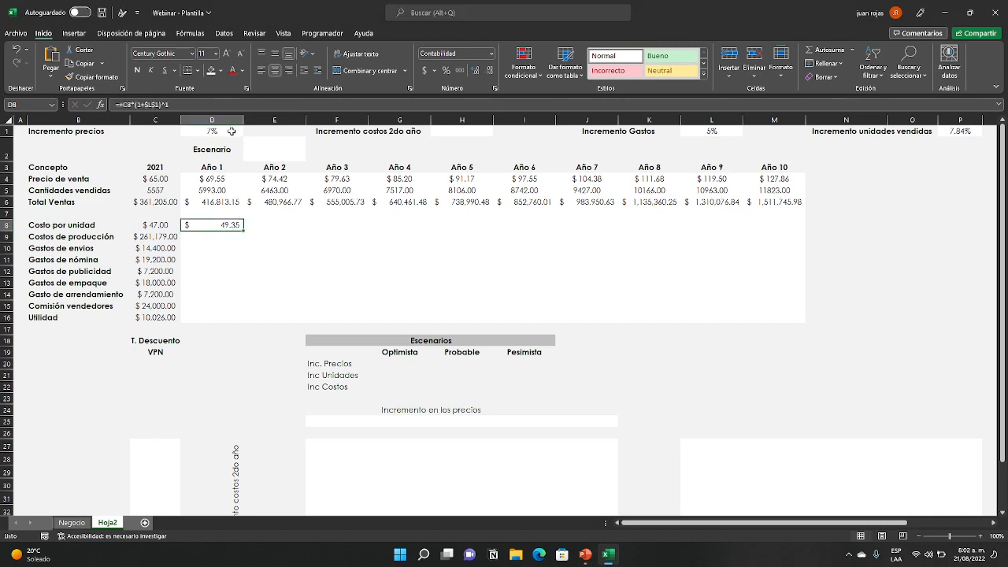
{"action": "left_click", "coordinate": [252, 268]}
{"action": "left_click", "coordinate": [228, 221]}
{"action": "left_click_drag", "start_coordinate": [243, 231], "coordinate": [778, 251]}
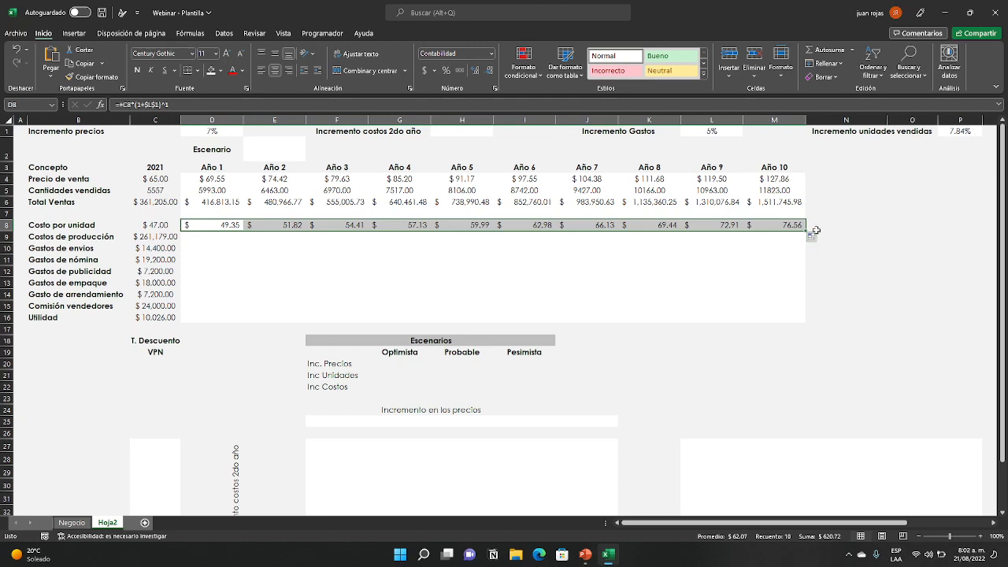
{"action": "left_click", "coordinate": [875, 341]}
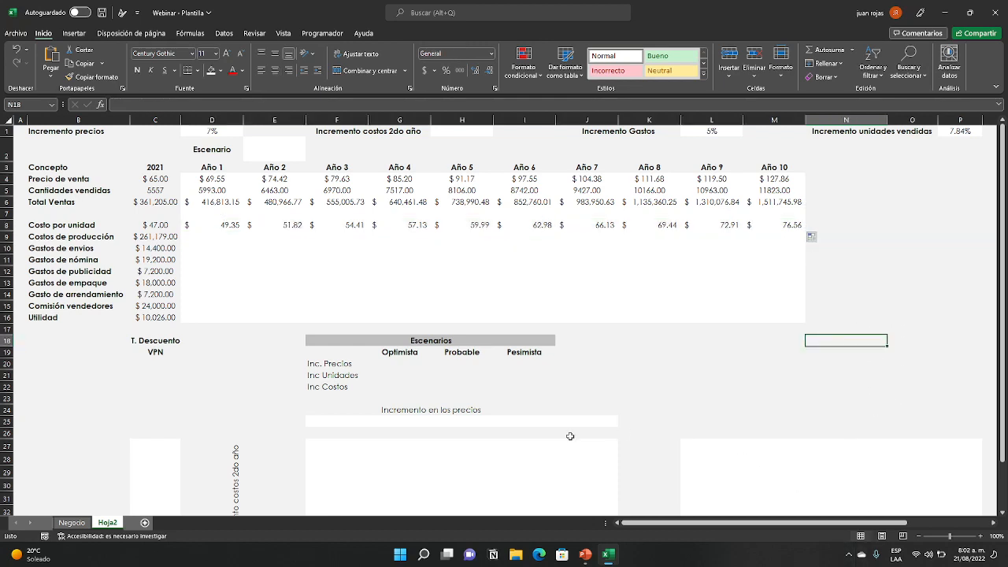
- Enter the Año 1 Costos de producción formula +D5*D8 in D9, multiplying units sold by unit cost
{"action": "left_click", "coordinate": [213, 238]}
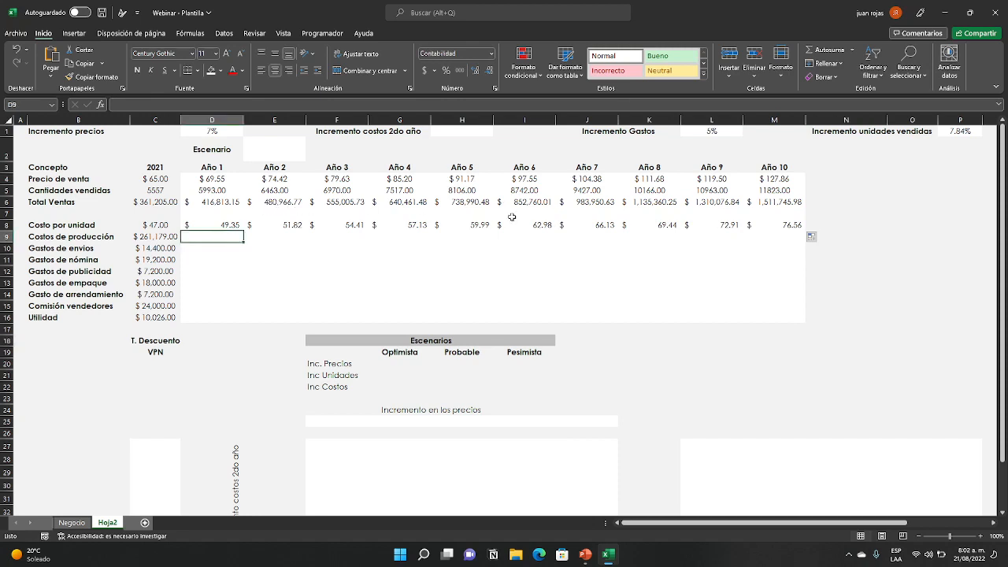
{"action": "type", "text": "+"}
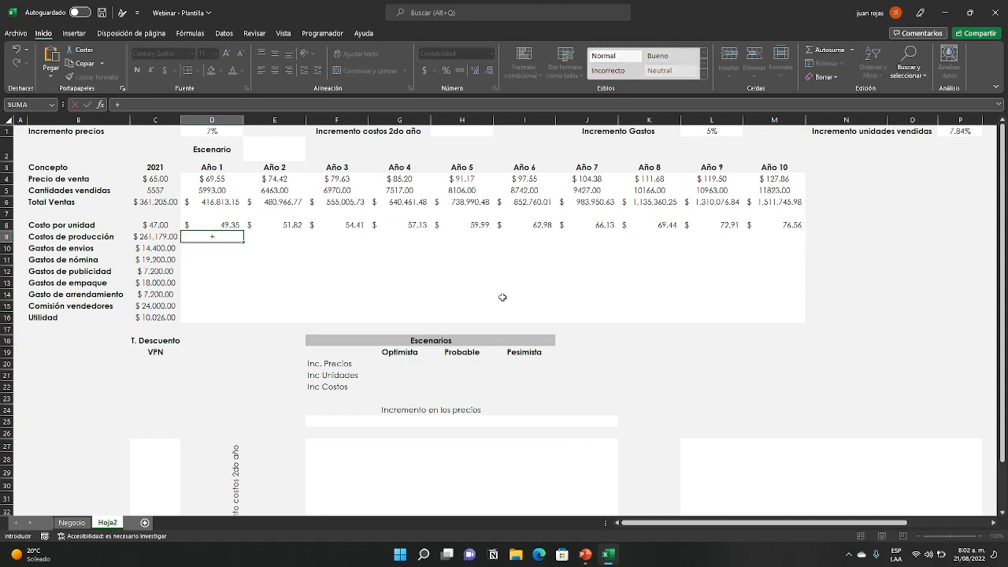
{"action": "left_click", "coordinate": [206, 192]}
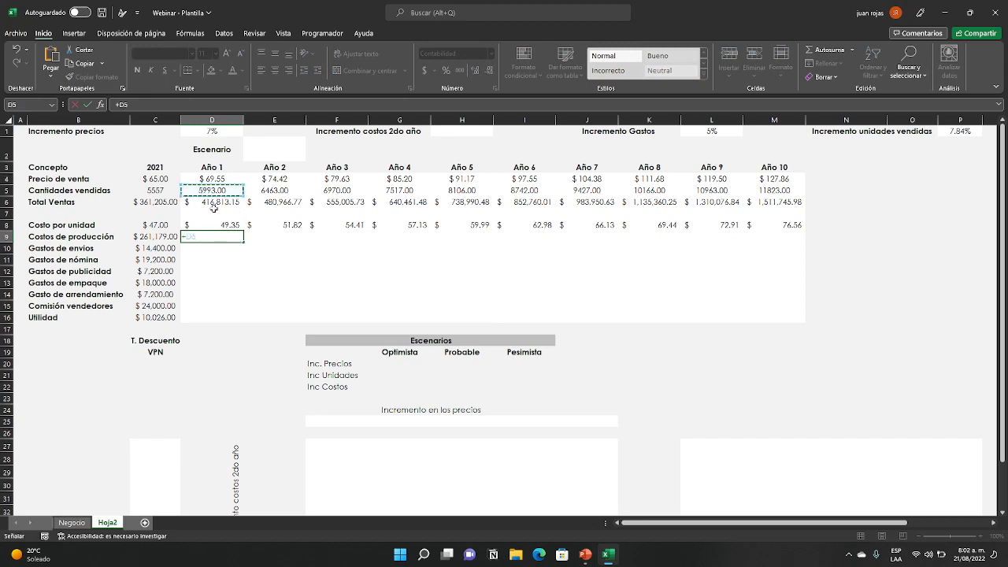
{"action": "type", "text": "*"}
{"action": "left_click", "coordinate": [224, 225]}
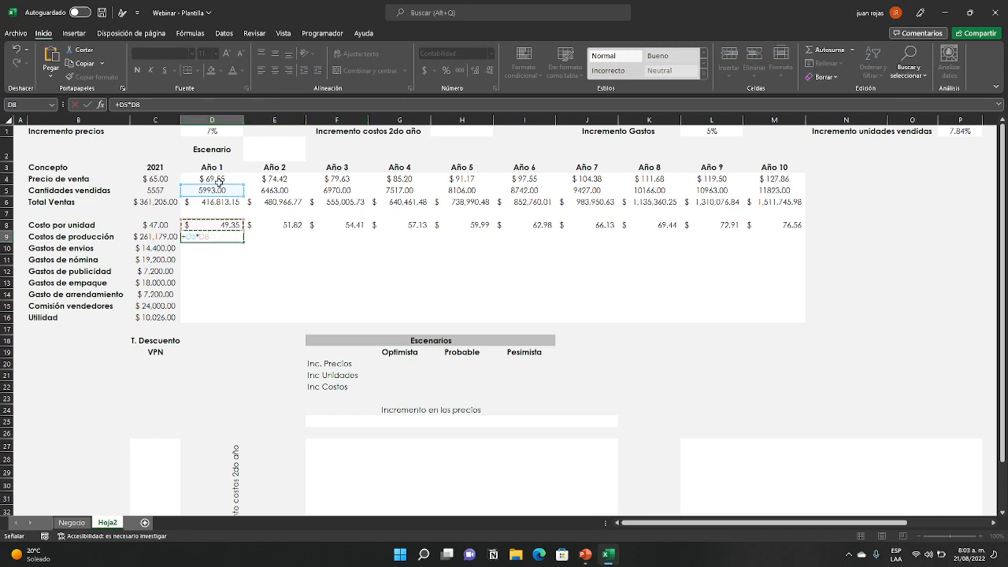
{"action": "key", "text": "Return"}
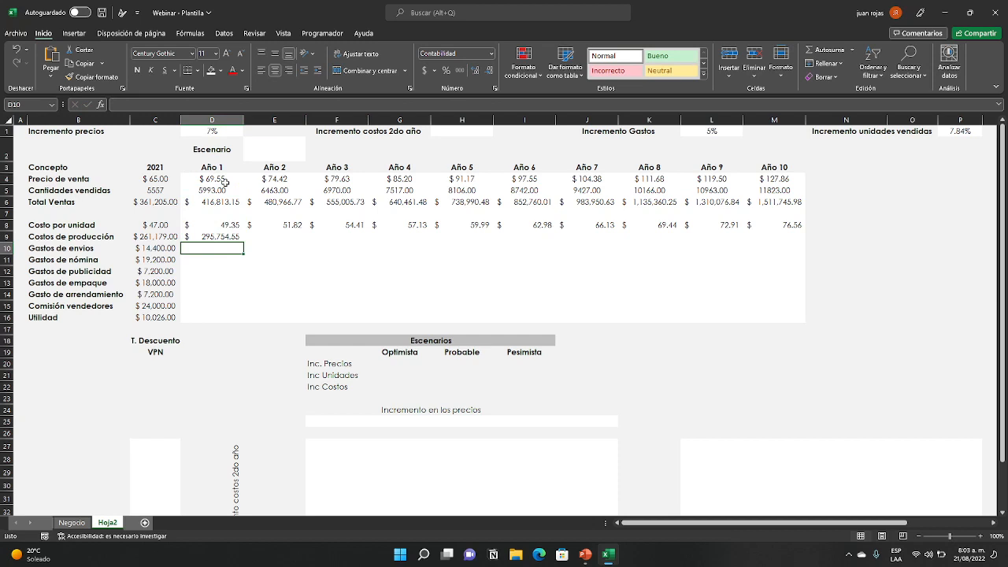
- Copy the Costos de producción formula from D9 across through Año 10 in M9
{"action": "left_click", "coordinate": [232, 236]}
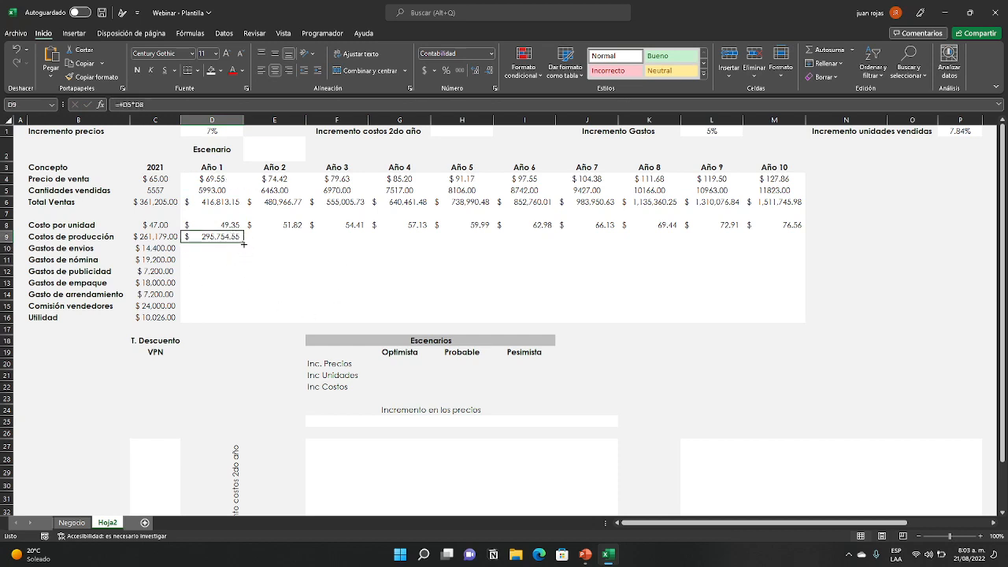
{"action": "left_click_drag", "start_coordinate": [244, 245], "coordinate": [790, 252]}
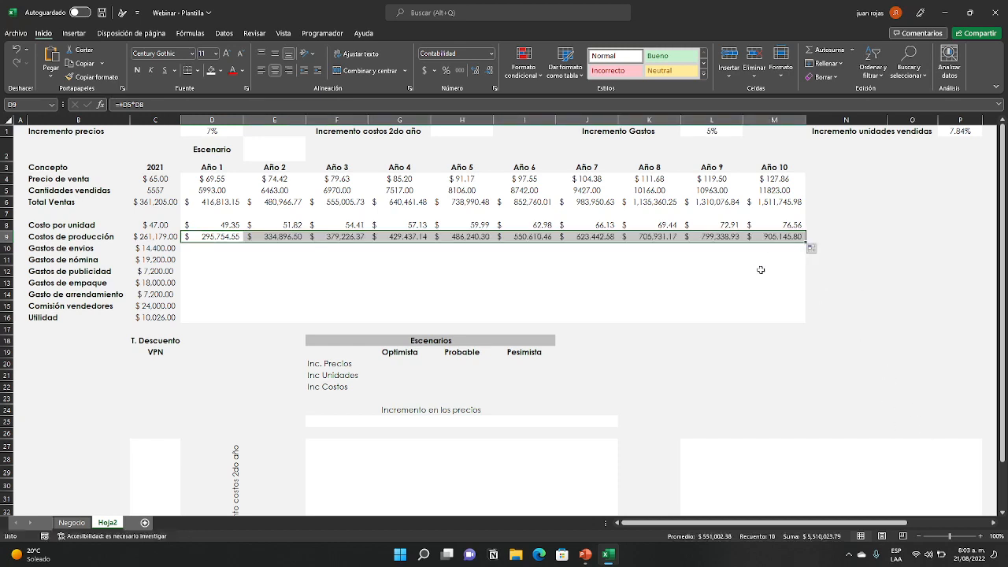
{"action": "left_click", "coordinate": [855, 355]}
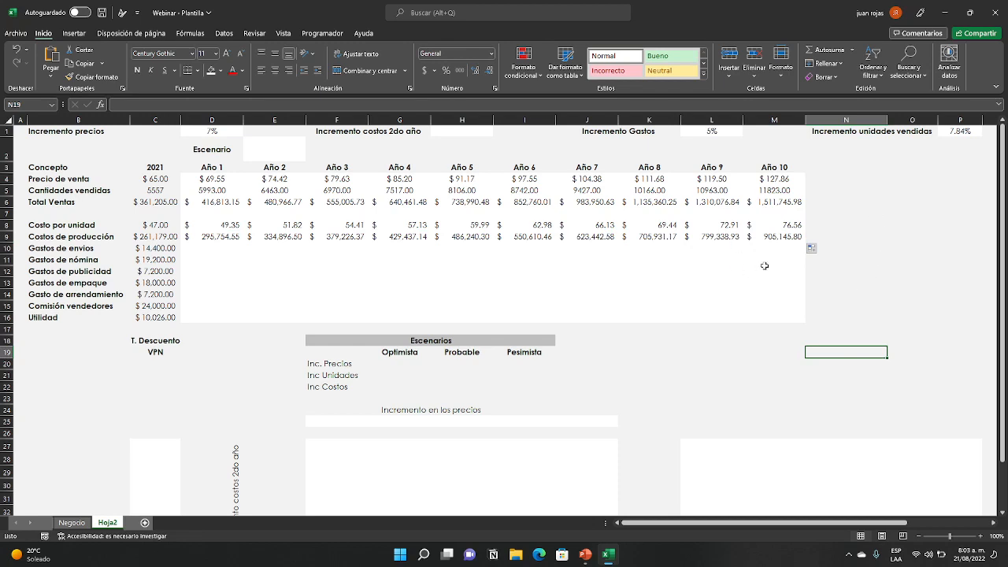
{"action": "left_click", "coordinate": [620, 378]}
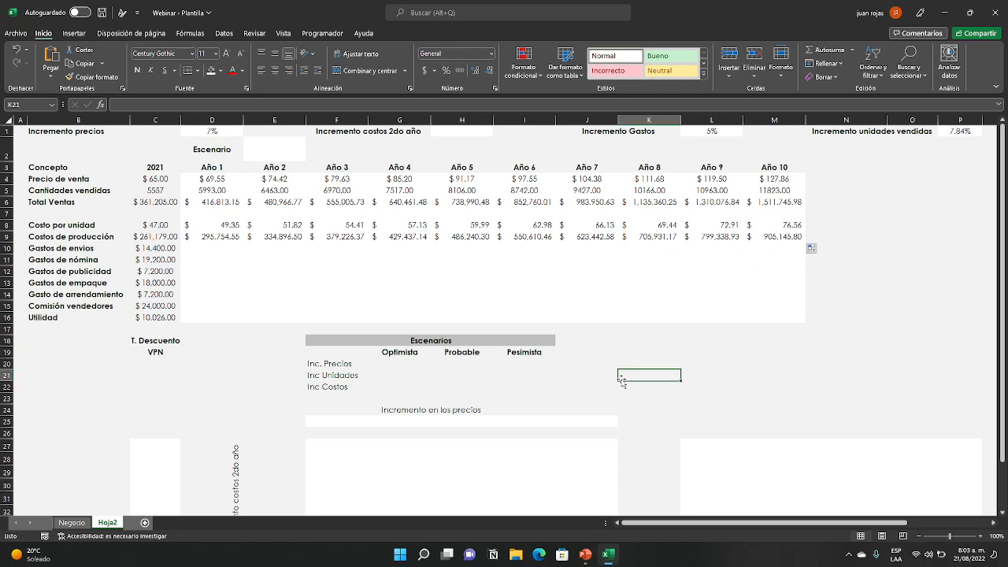
- Enter the Año 1 Gastos de envíos formula +C10*(1+$L$1)^1 in D10 and reselect that cell
{"action": "left_click", "coordinate": [198, 249]}
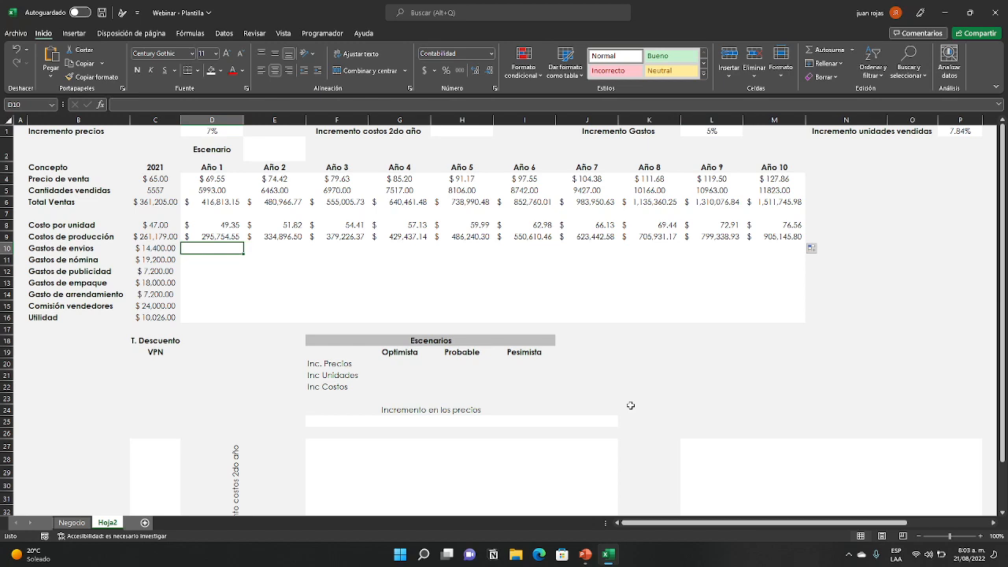
{"action": "type", "text": "+"}
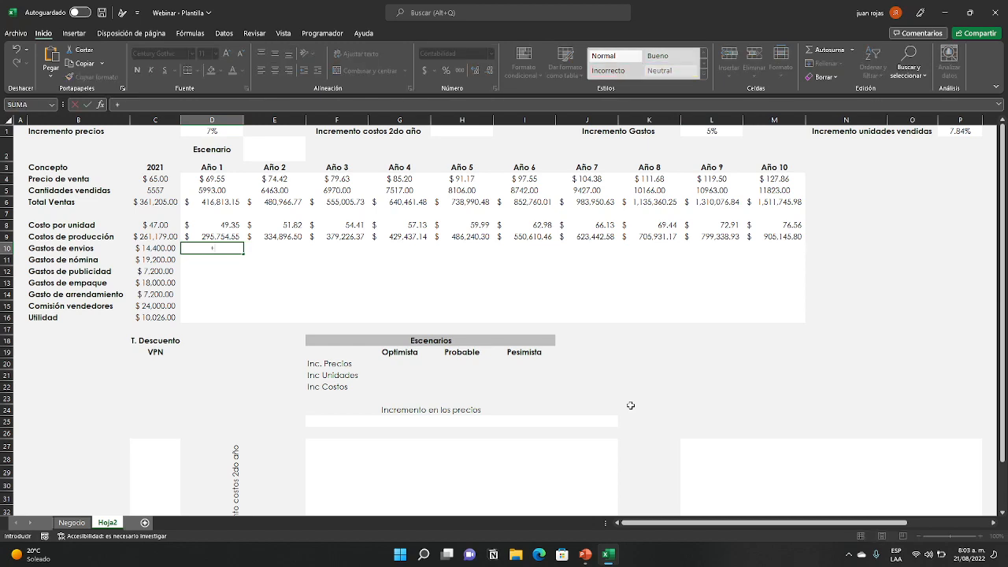
{"action": "left_click", "coordinate": [161, 247]}
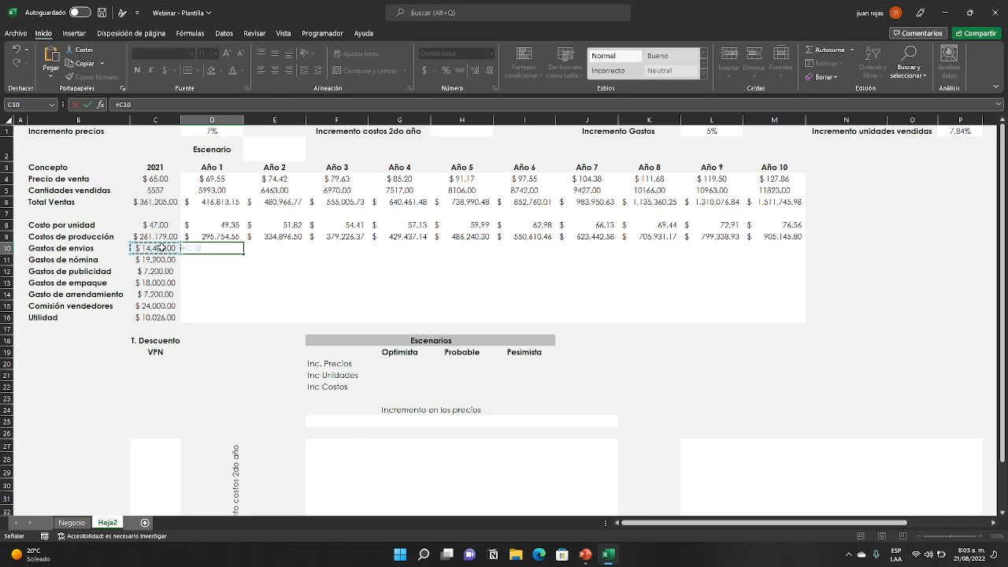
{"action": "type", "text": "*(1"}
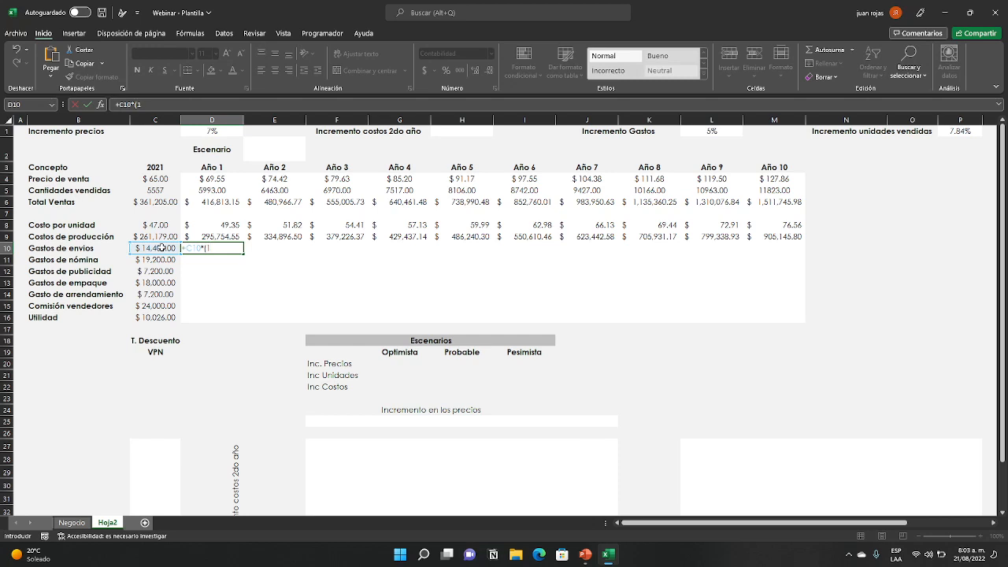
{"action": "type", "text": "+"}
{"action": "left_click", "coordinate": [709, 130]}
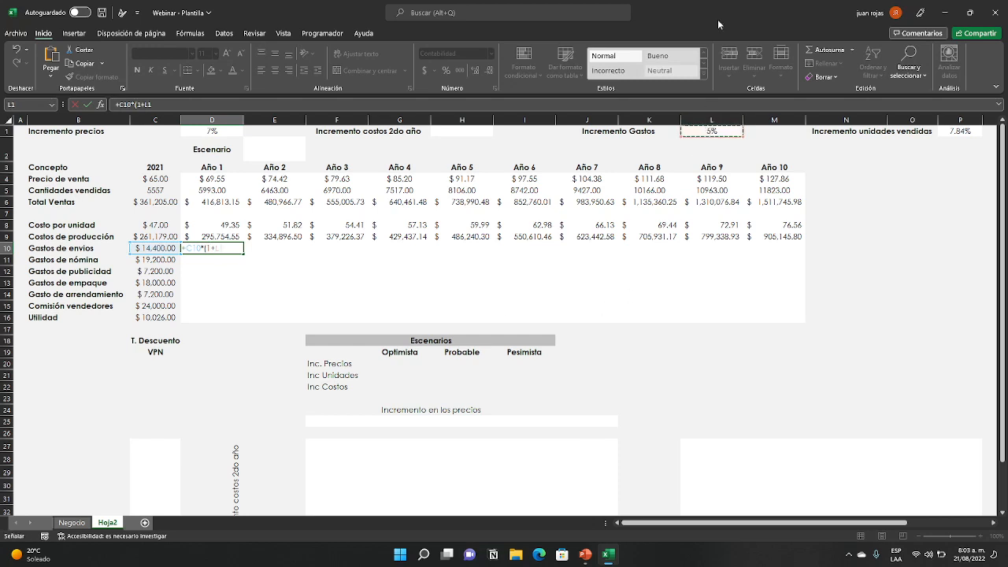
{"action": "type", "text": ")"}
{"action": "key", "text": "F2"}
{"action": "key", "text": "F4"}
{"action": "type", "text": "^1"}
{"action": "key", "text": "Return"}
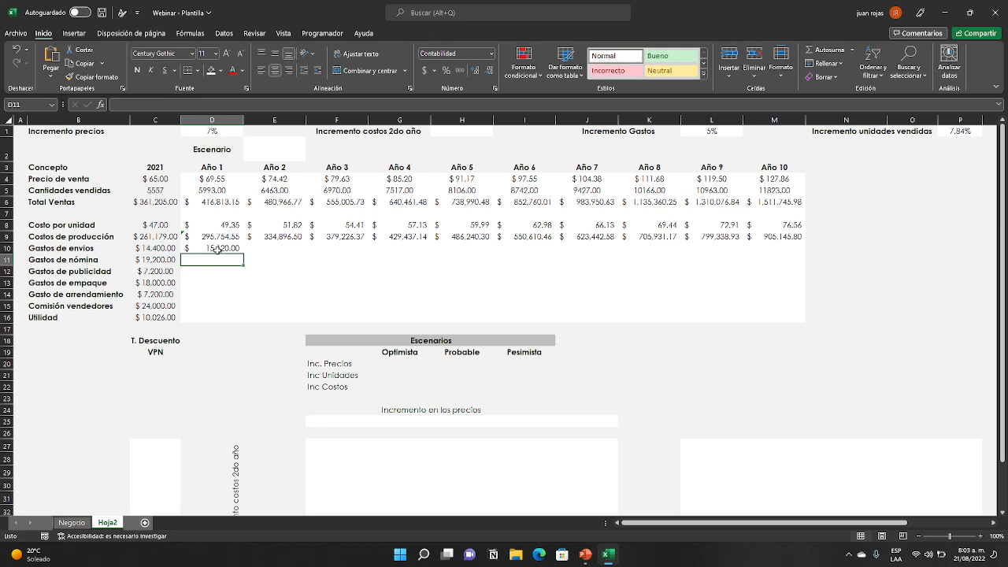
{"action": "key", "text": "Up"}
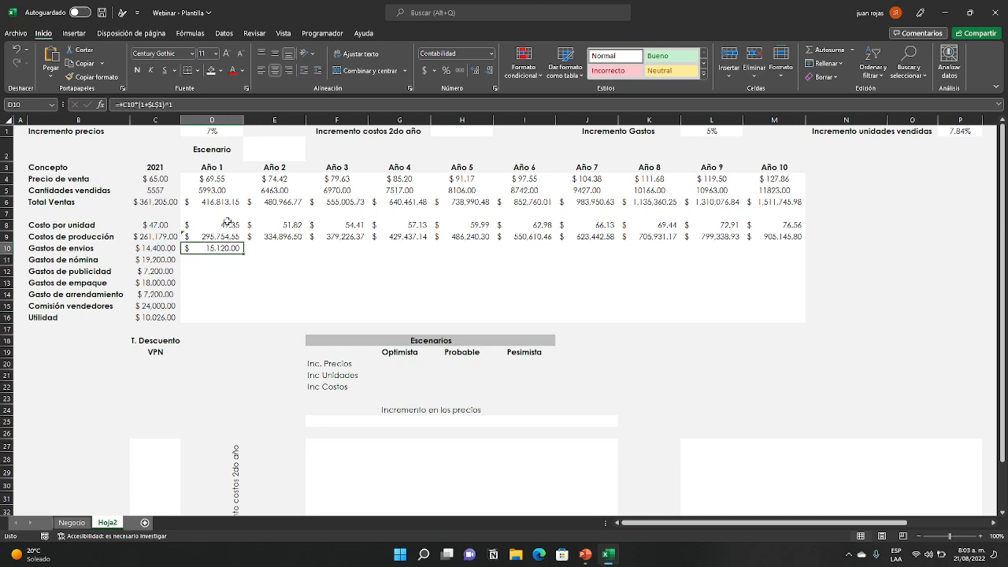
{"action": "key", "text": "shift+Right"}
{"action": "key", "text": "shift+Right"}
{"action": "key", "text": "shift+Right"}
{"action": "key", "text": "shift+Right"}
{"action": "key", "text": "shift+Right"}
{"action": "key", "text": "Left"}
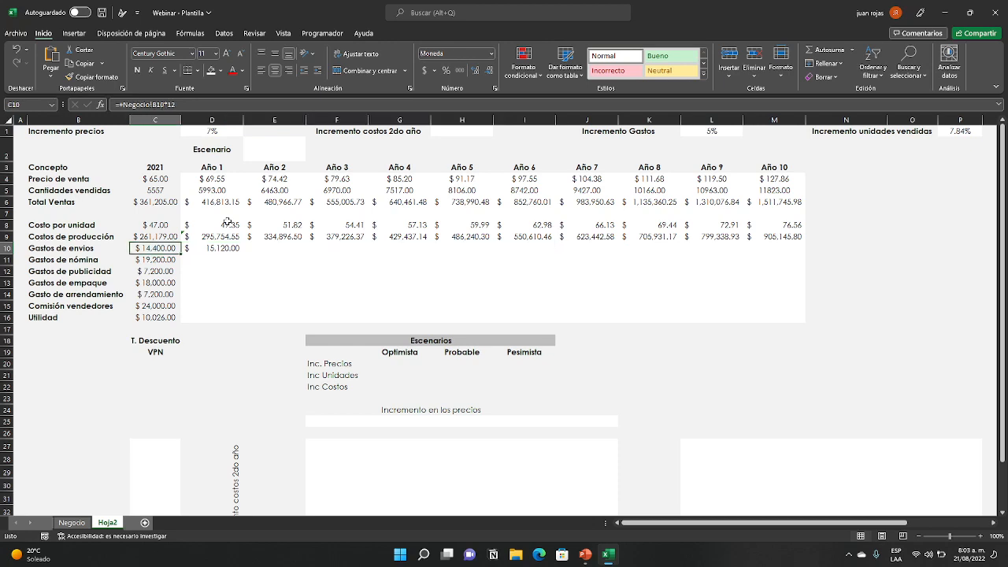
{"action": "key", "text": "Right"}
- Copy the D10 formula into D10:M15, filling every expense row through Comisión vendedores for Año 1 to Año 10
{"action": "key", "text": "ctrl+c"}
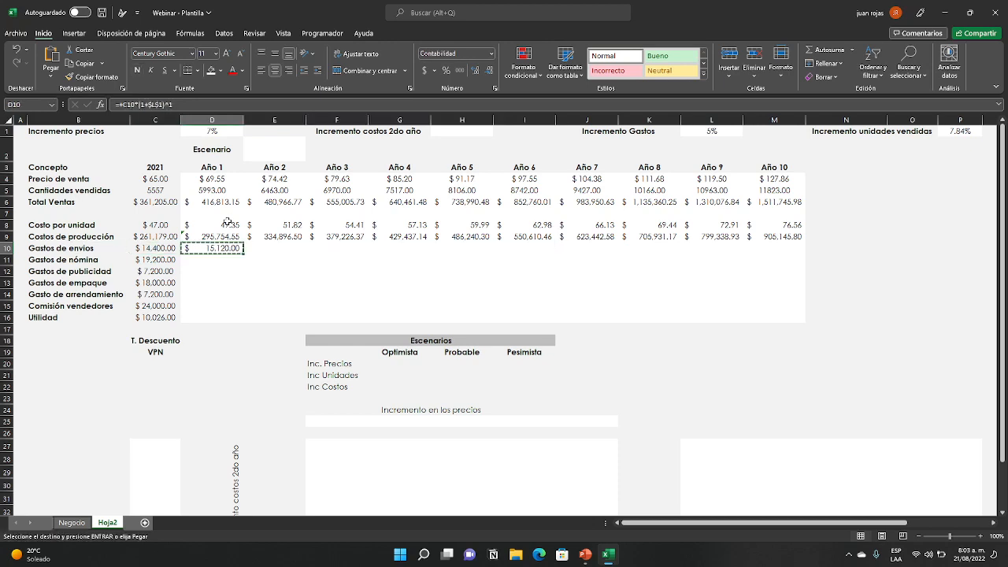
{"action": "key", "text": "shift+Right"}
{"action": "key", "text": "shift+Right"}
{"action": "key", "text": "shift+Right"}
{"action": "key", "text": "shift+Right"}
{"action": "key", "text": "shift+Right"}
{"action": "key", "text": "shift+Right"}
{"action": "key", "text": "shift+Right"}
{"action": "key", "text": "shift+Right"}
{"action": "key", "text": "shift+Right"}
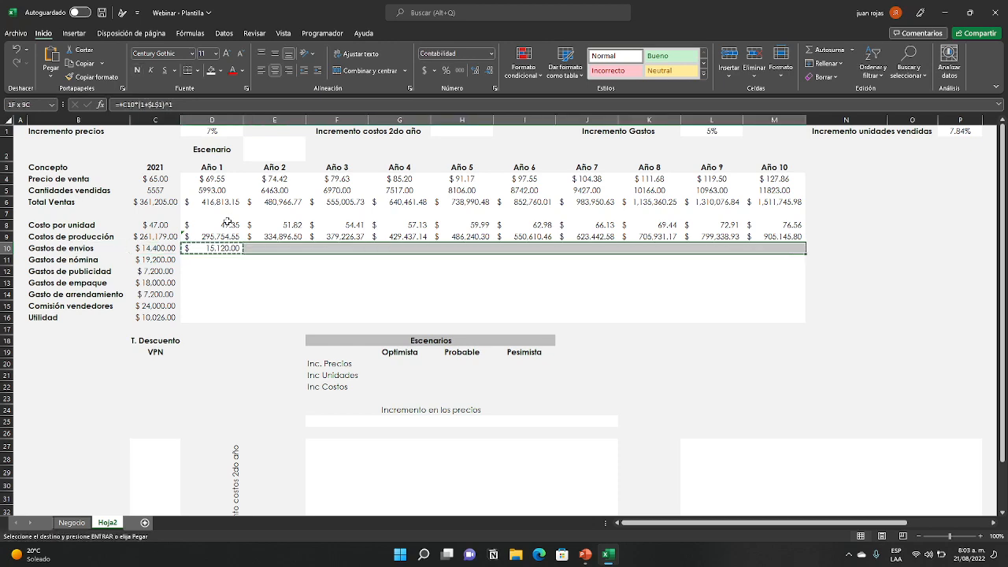
{"action": "key", "text": "shift+Down"}
{"action": "key", "text": "shift+Down"}
{"action": "key", "text": "shift+Down"}
{"action": "key", "text": "shift+Down"}
{"action": "key", "text": "shift+Down"}
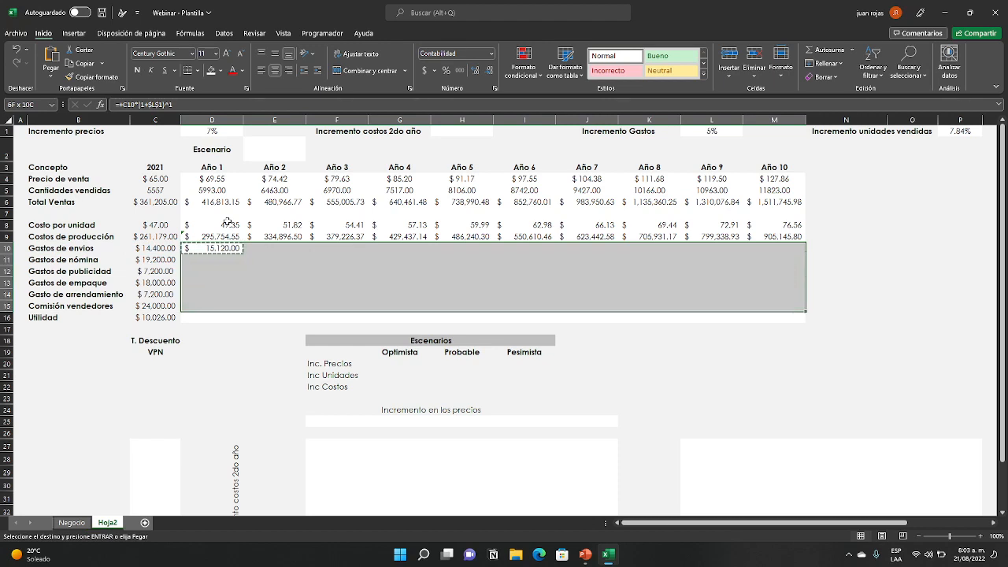
{"action": "key", "text": "ctrl+v"}
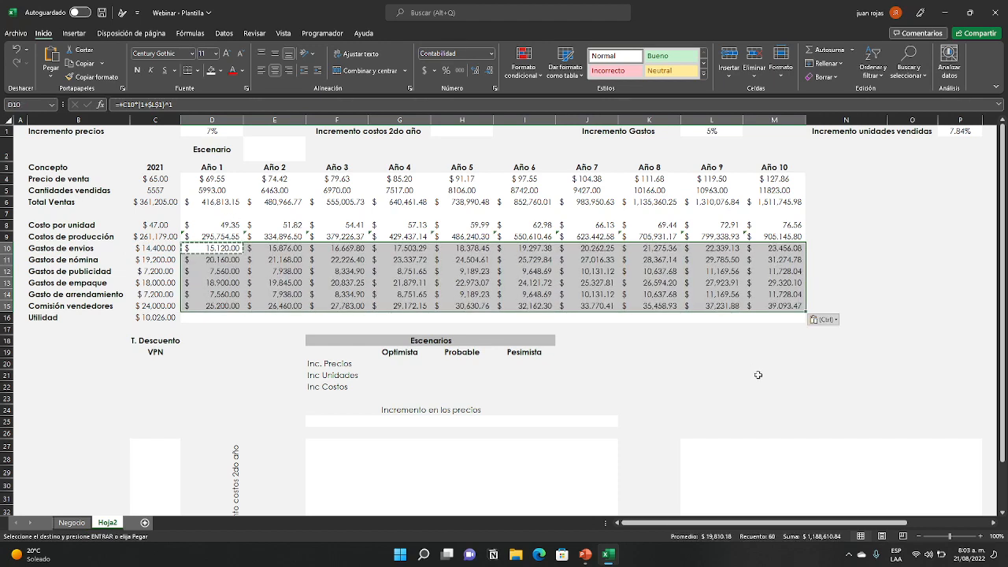
{"action": "left_click", "coordinate": [912, 294]}
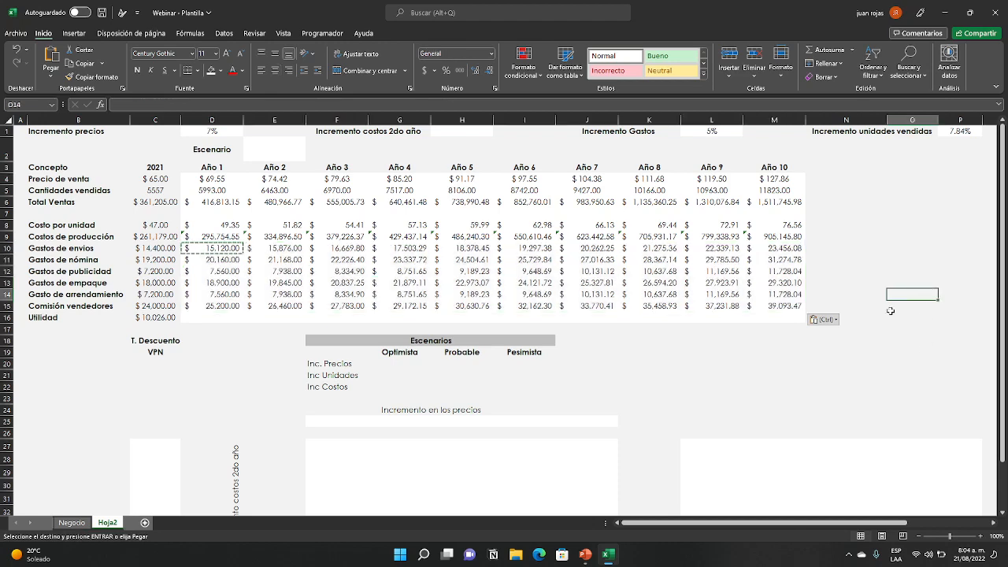
{"action": "left_click", "coordinate": [741, 351]}
{"action": "key", "text": "Escape"}
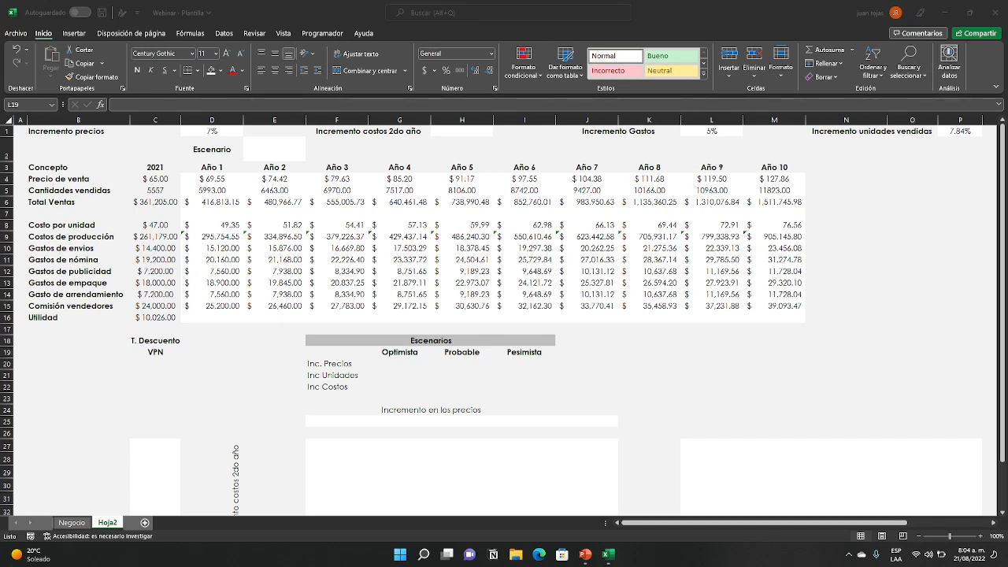
- Enter the Año 1 Utilidad formula +D6-SUMA(D9:D15) in D16, subtracting production costs and all expenses from total sales
{"action": "left_click", "coordinate": [242, 325]}
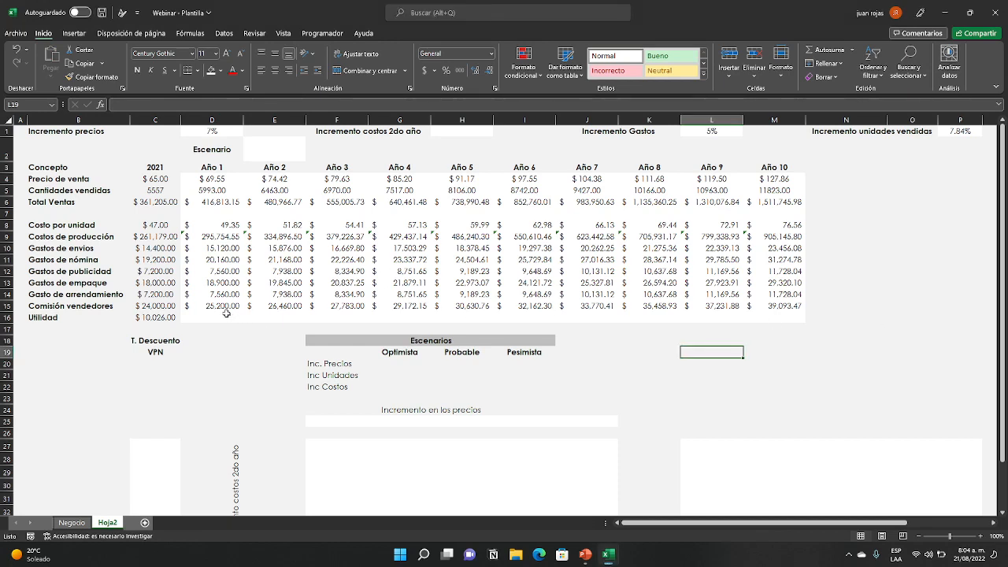
{"action": "left_click", "coordinate": [226, 316]}
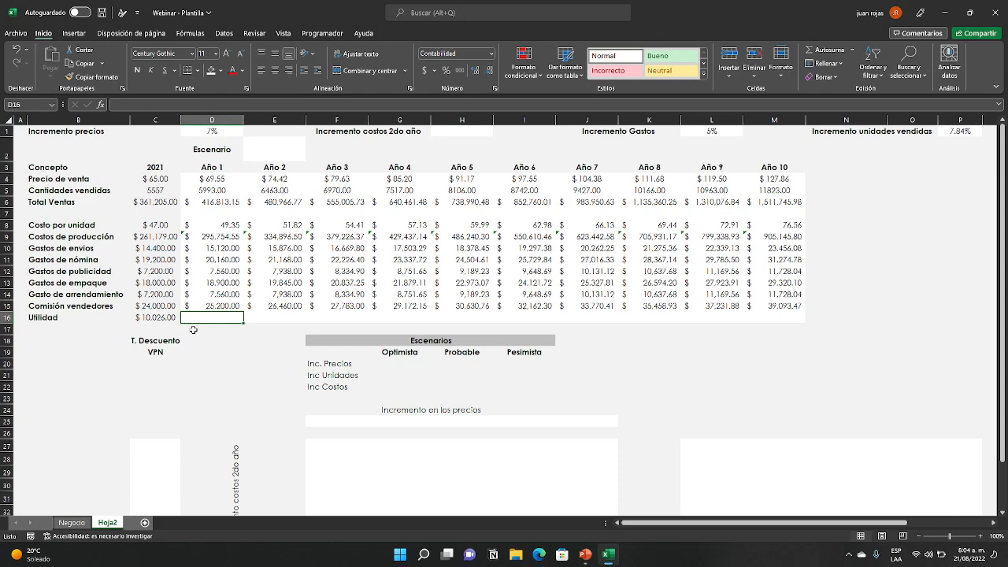
{"action": "type", "text": "+"}
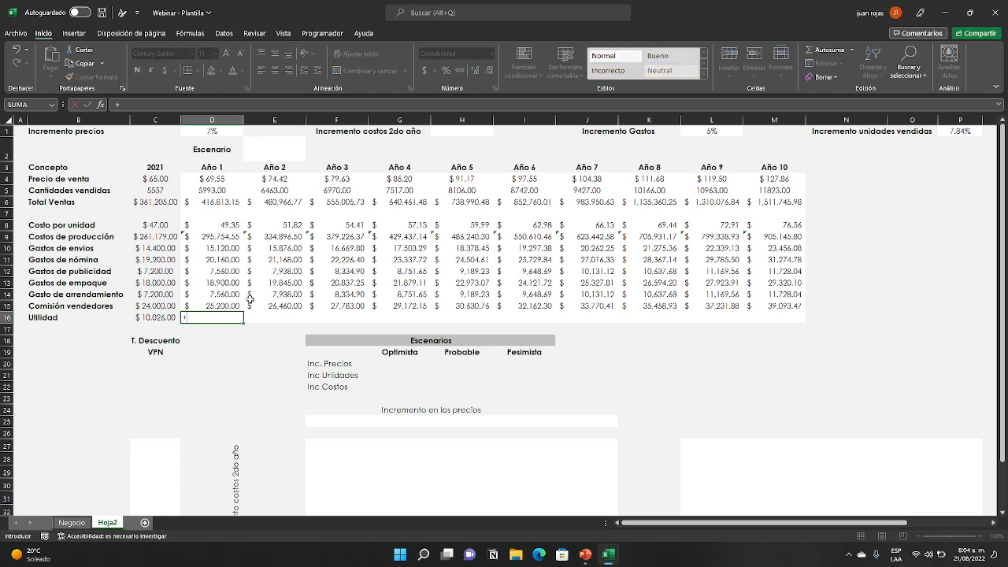
{"action": "left_click", "coordinate": [226, 203]}
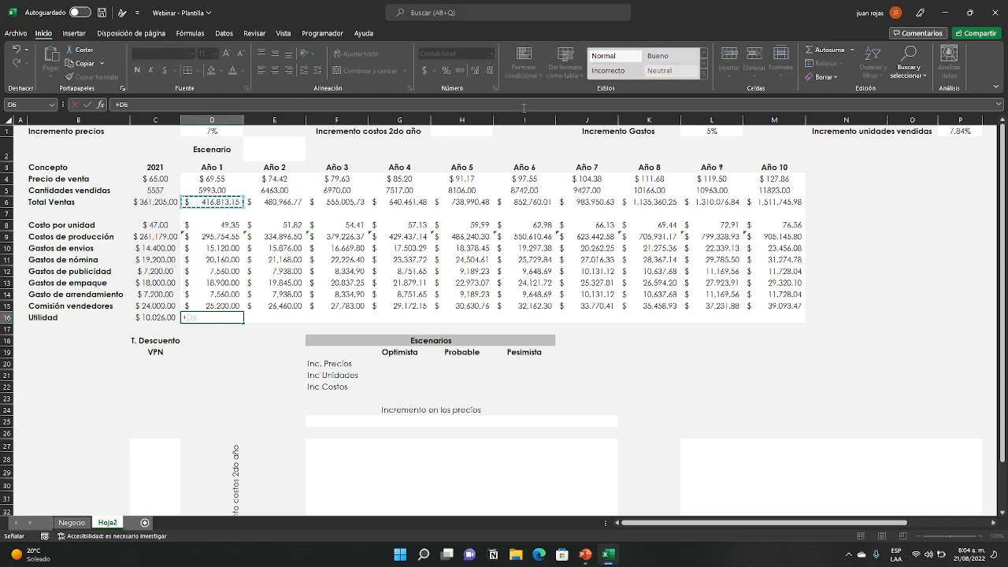
{"action": "type", "text": "-sum"}
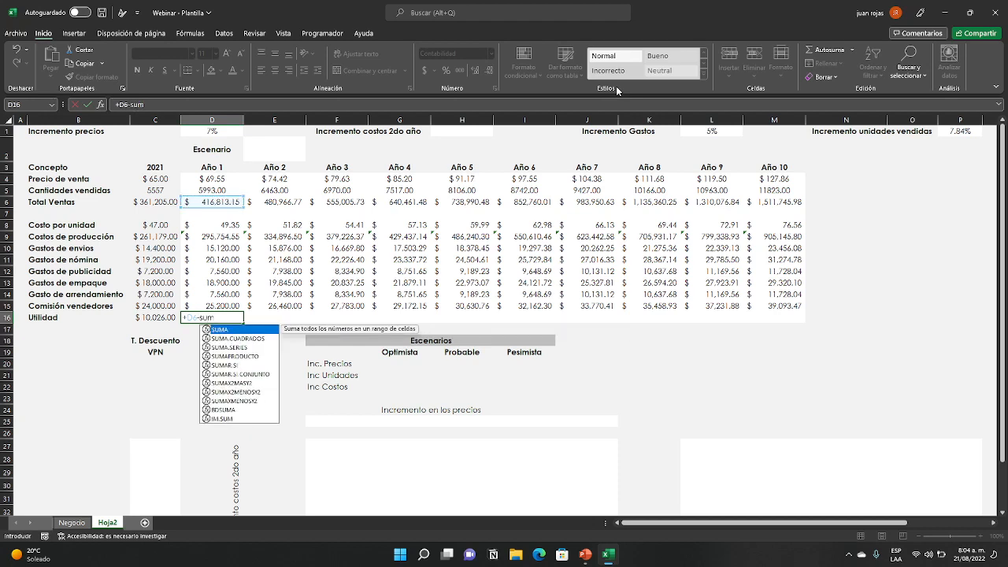
{"action": "double_click", "coordinate": [228, 330]}
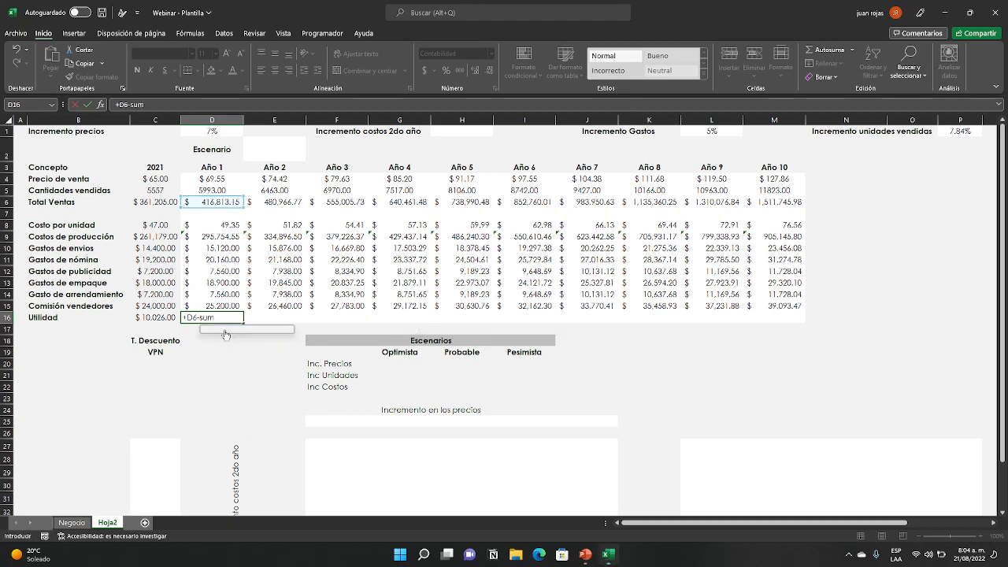
{"action": "left_click", "coordinate": [206, 236]}
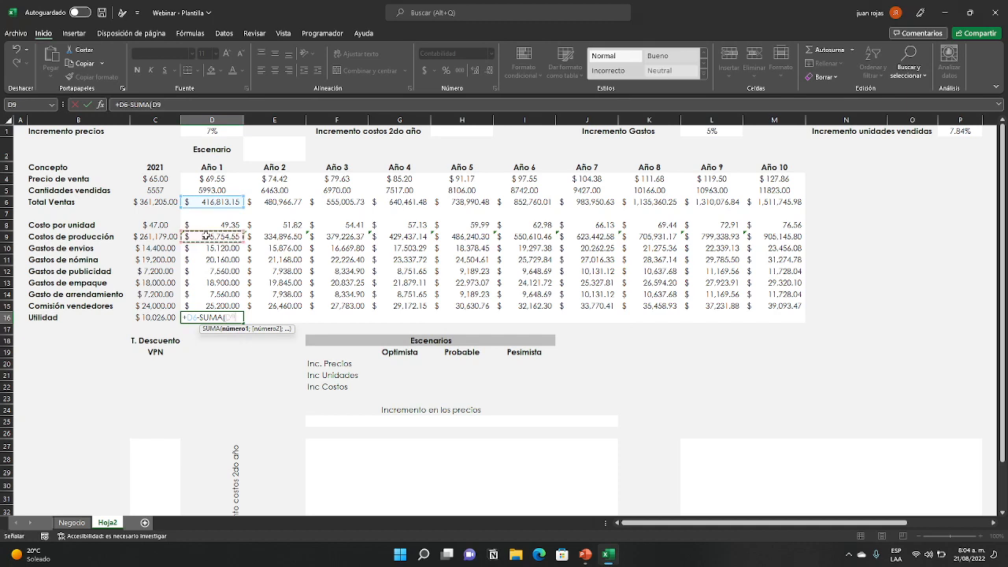
{"action": "left_click_drag", "start_coordinate": [206, 236], "coordinate": [211, 306]}
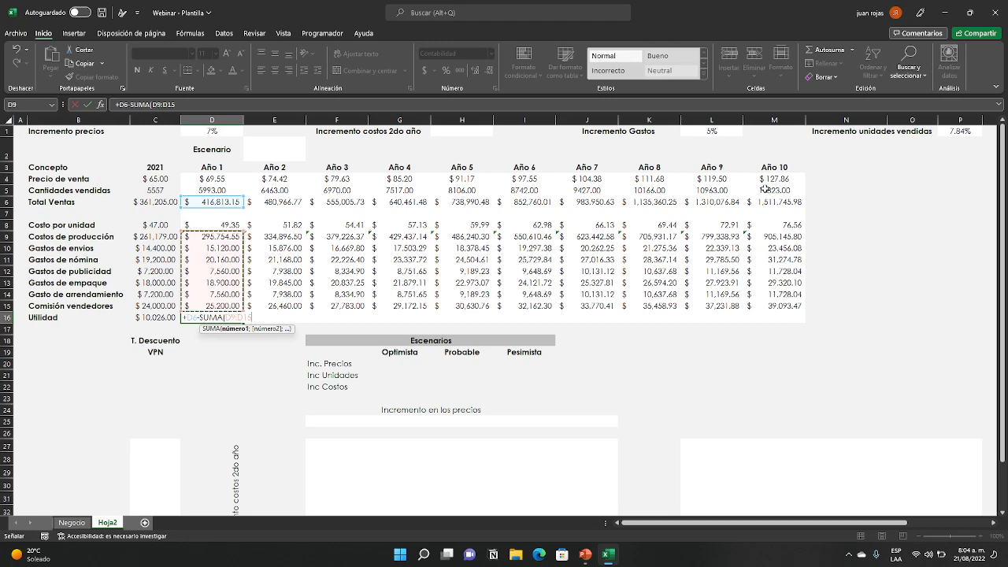
{"action": "key", "text": "Return"}
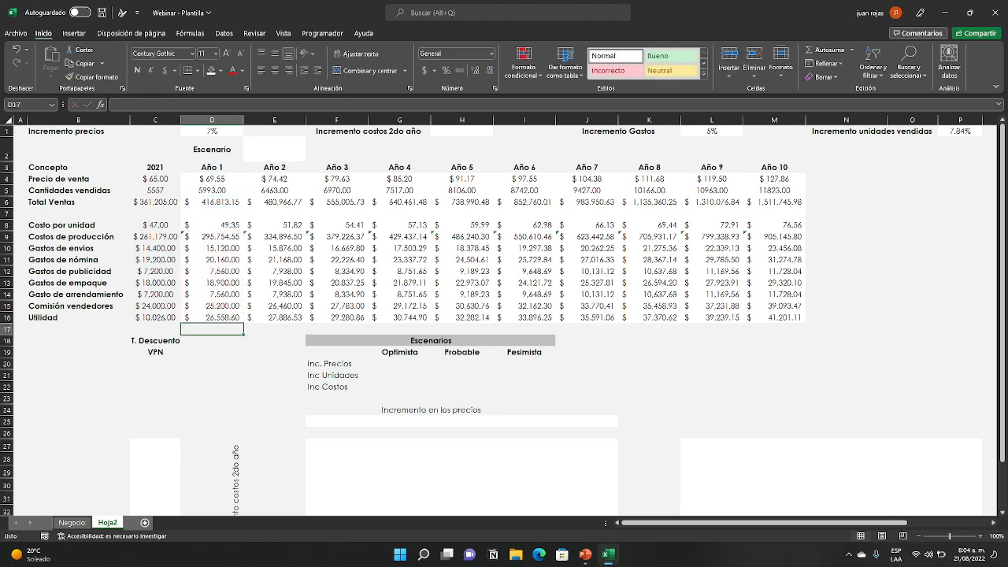
{"action": "key", "text": "super+d"}
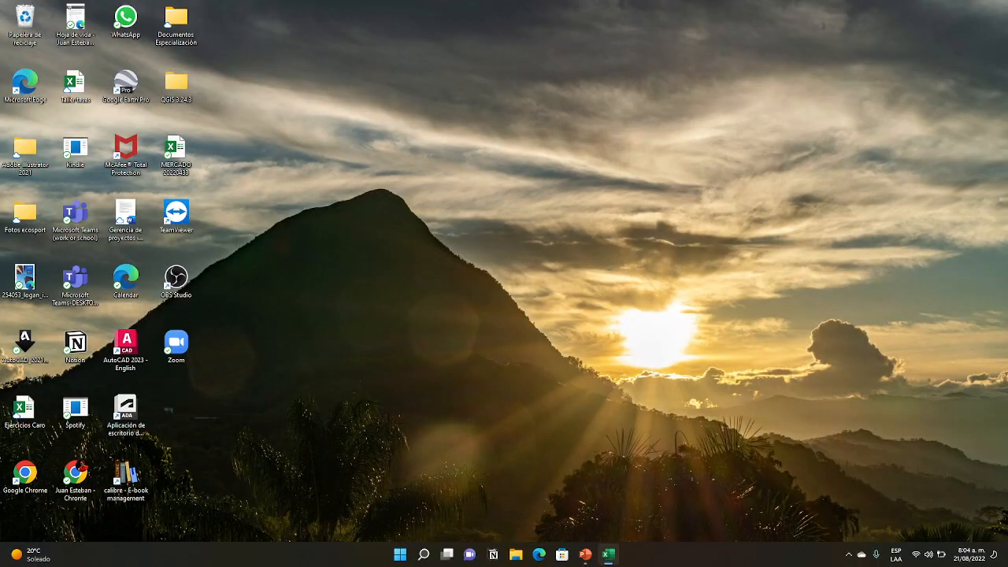
{"action": "key", "text": "super+d"}
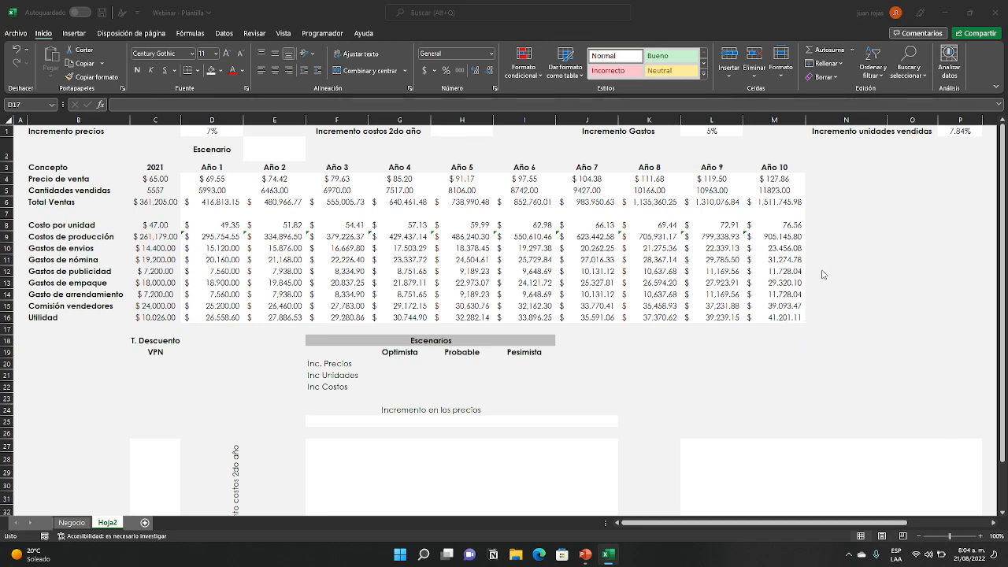
{"action": "left_click", "coordinate": [791, 346]}
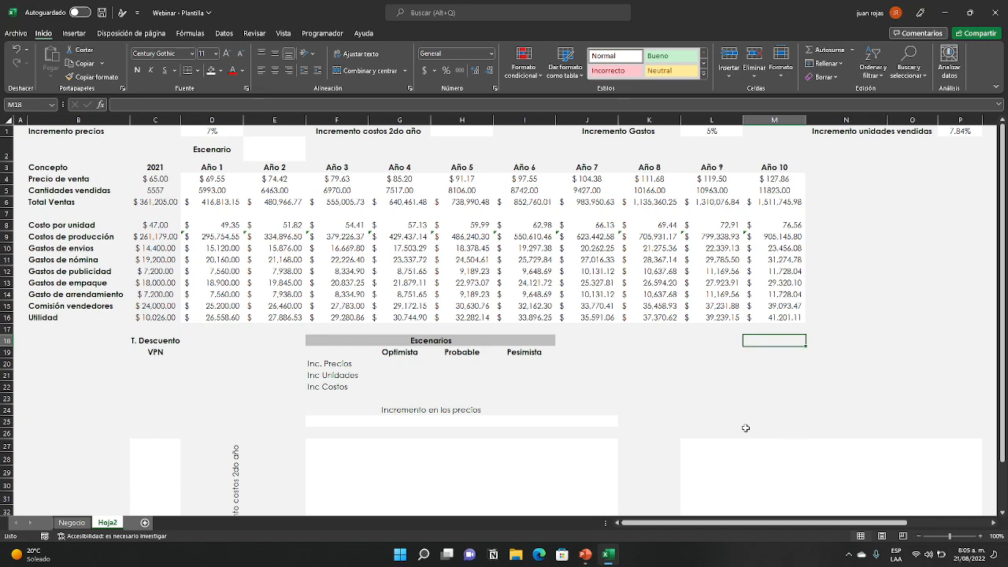
{"action": "left_click", "coordinate": [713, 360]}
{"action": "left_click", "coordinate": [718, 339]}
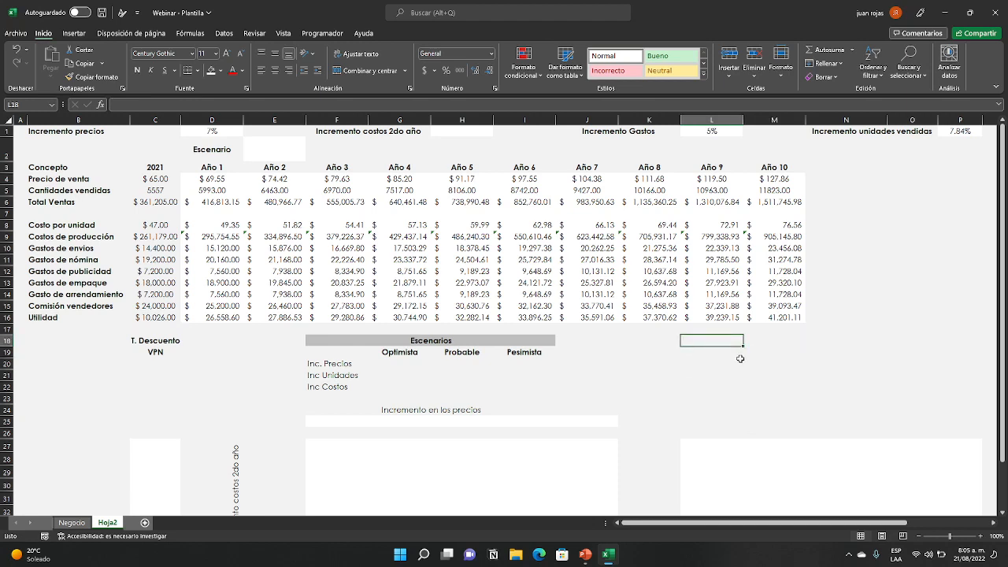
{"action": "left_click", "coordinate": [679, 356]}
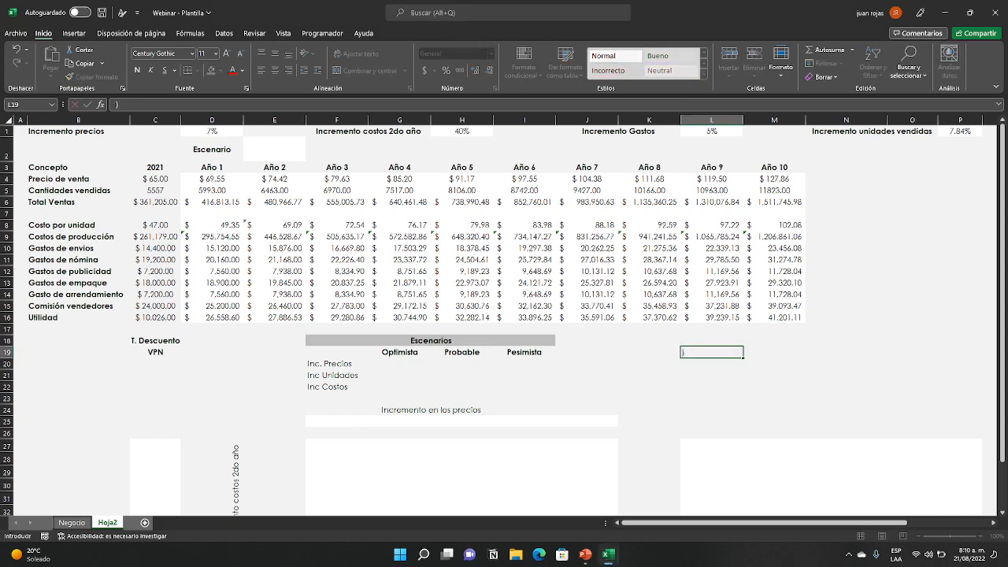
{"action": "key", "text": "Escape"}
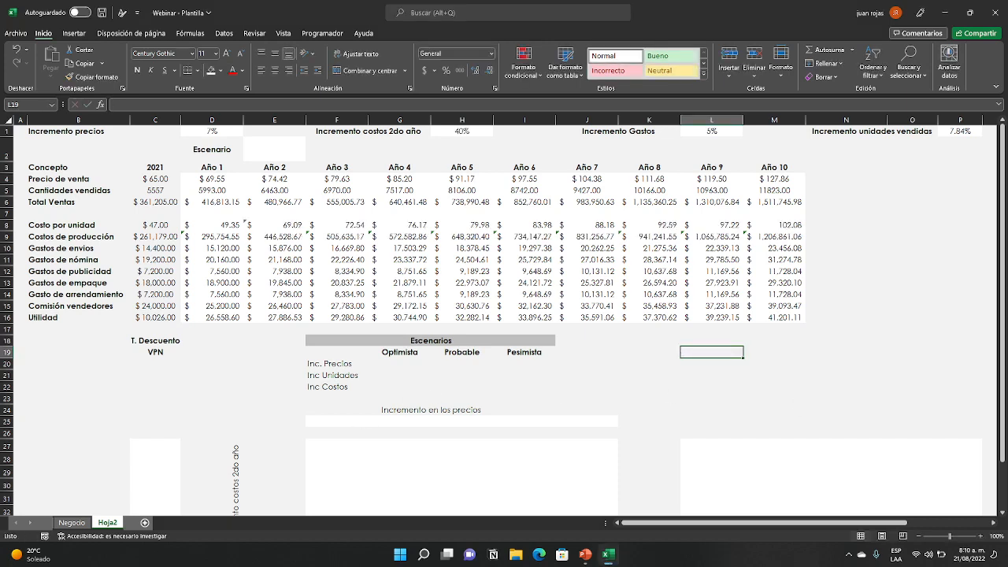
{"action": "left_click", "coordinate": [793, 398]}
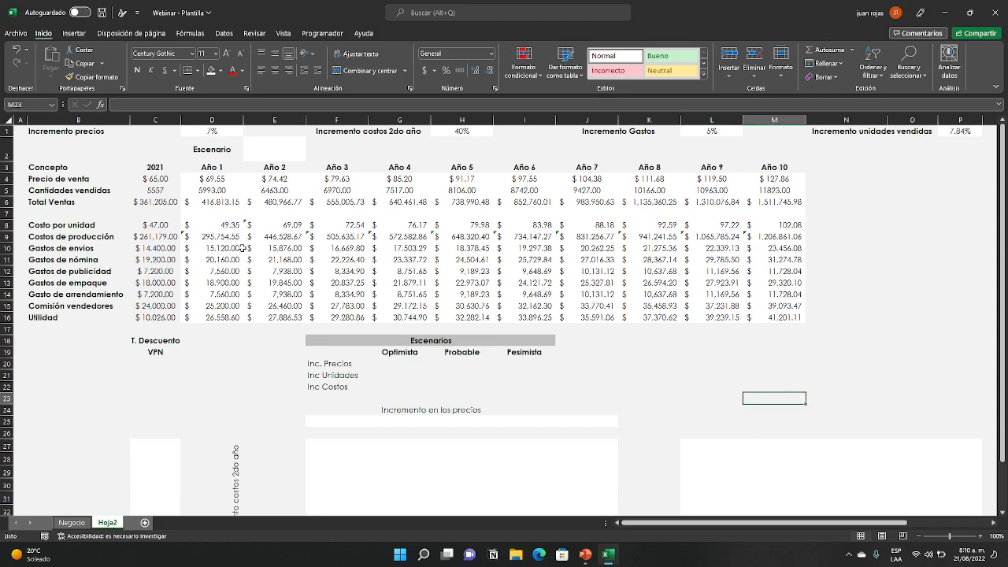
- Review the Utilidad formula in D16 and copy it across through Año 10 in M16
{"action": "left_click", "coordinate": [216, 319]}
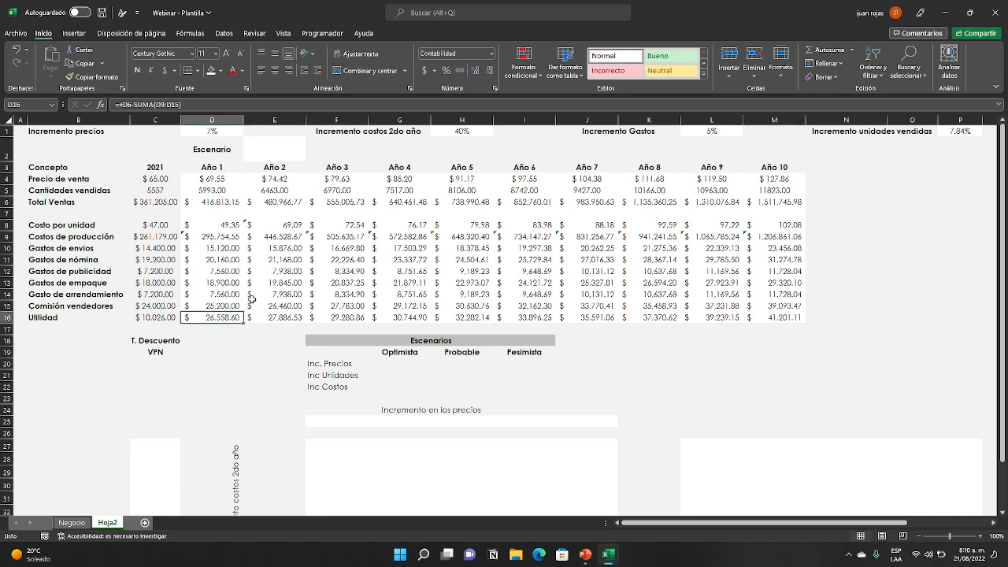
{"action": "left_click", "coordinate": [204, 104]}
{"action": "key", "text": "Escape"}
{"action": "left_click_drag", "start_coordinate": [244, 323], "coordinate": [772, 318]}
{"action": "left_click_drag", "start_coordinate": [859, 382], "coordinate": [859, 380]}
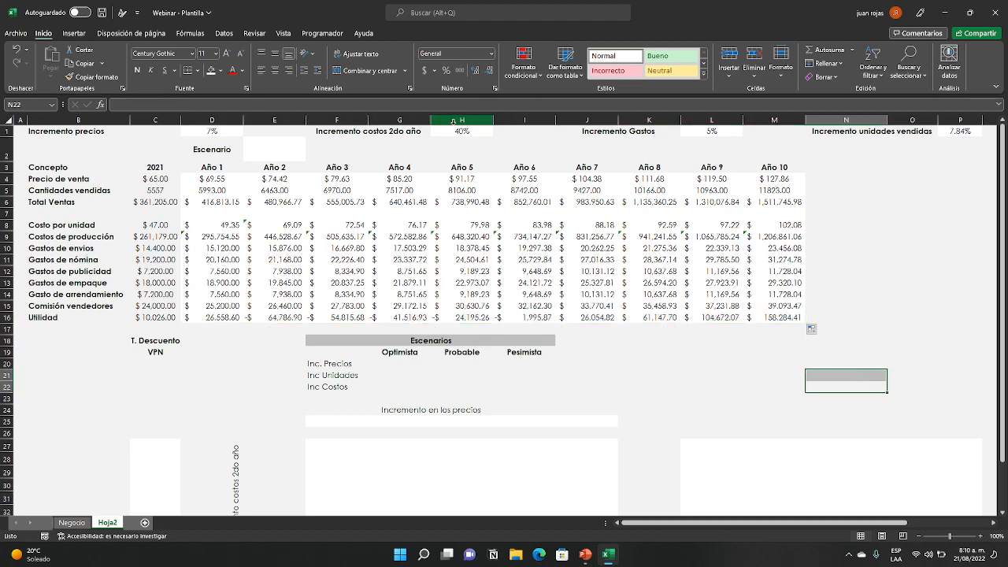
- Clear the Incremento costos 2do año percentage from H1
{"action": "left_click", "coordinate": [446, 133]}
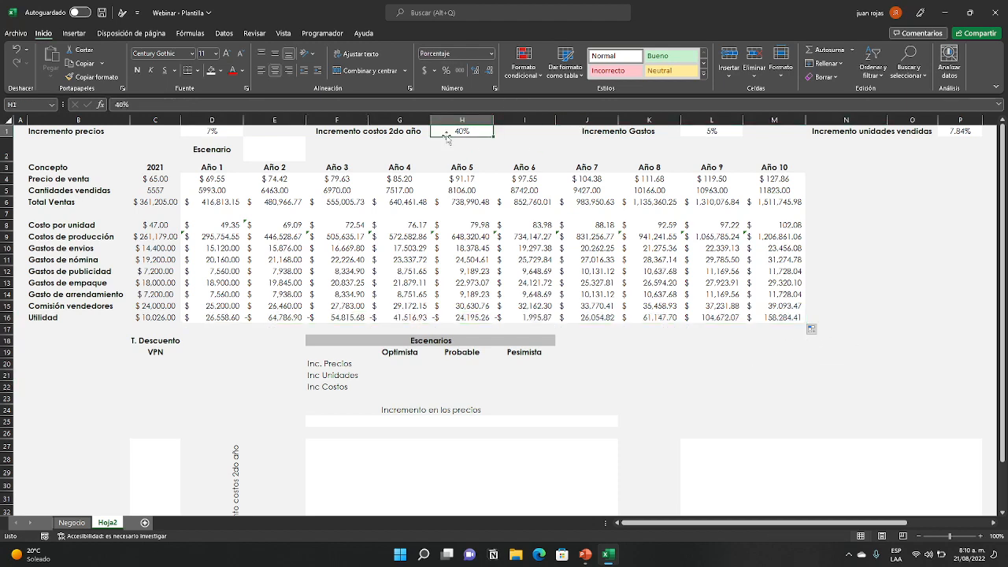
{"action": "key", "text": "Delete"}
{"action": "left_click", "coordinate": [866, 238]}
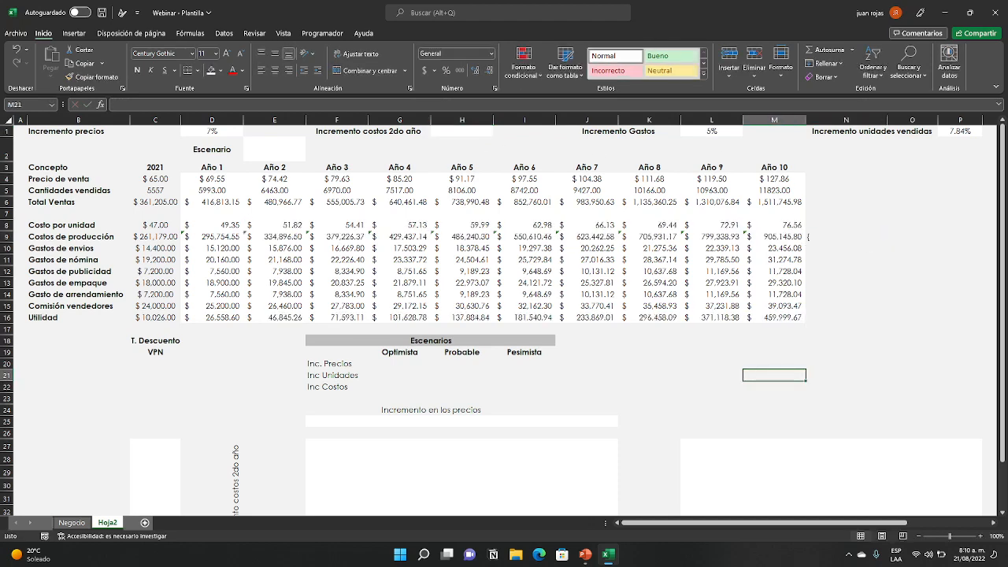
- Recheck the D16 formula and fill it once more across the Utilidad row to M16, then deselect the range
{"action": "left_click", "coordinate": [274, 363]}
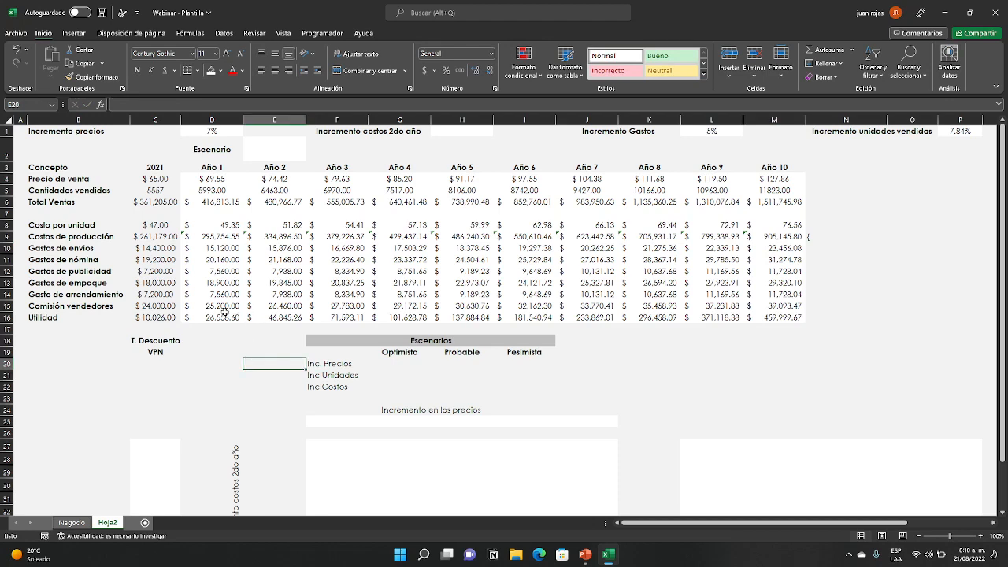
{"action": "left_click", "coordinate": [211, 317]}
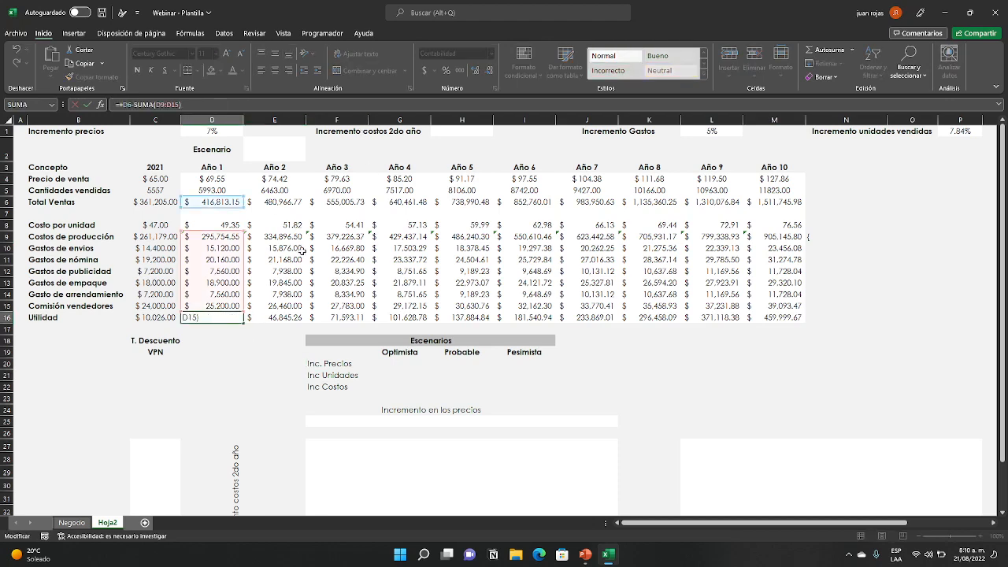
{"action": "left_click_drag", "start_coordinate": [246, 321], "coordinate": [787, 319]}
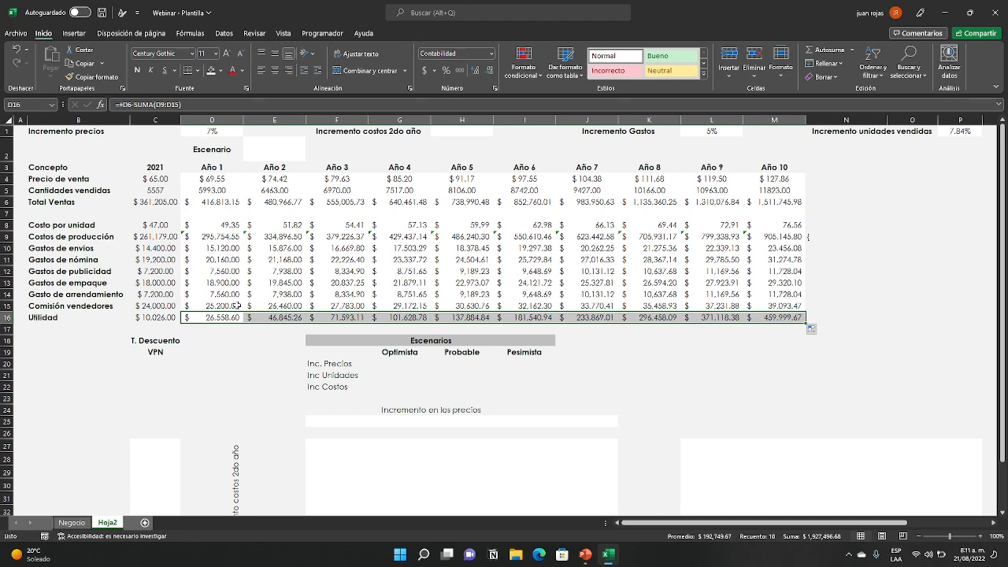
{"action": "left_click", "coordinate": [846, 363]}
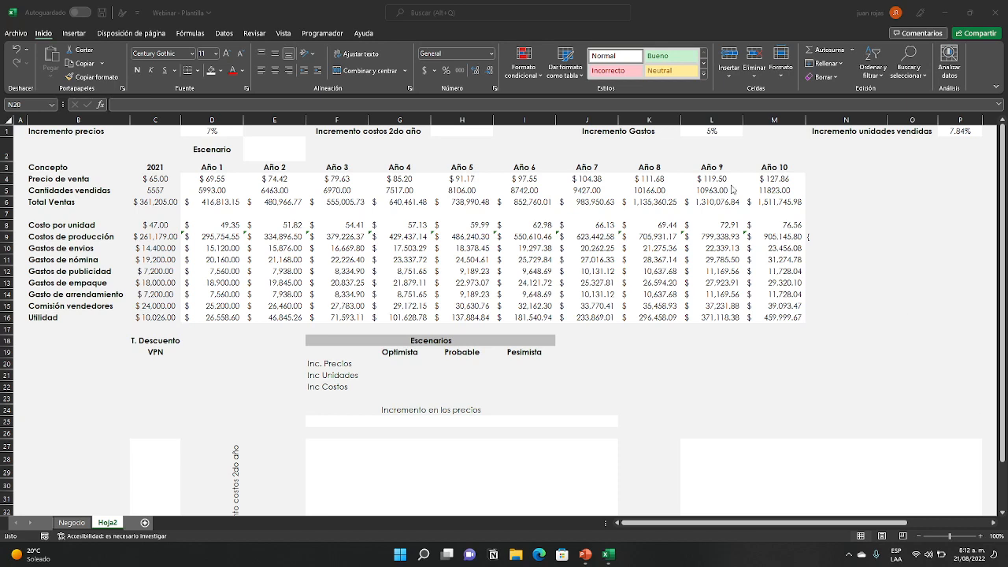
{"action": "left_click", "coordinate": [671, 362]}
{"action": "left_click", "coordinate": [664, 346]}
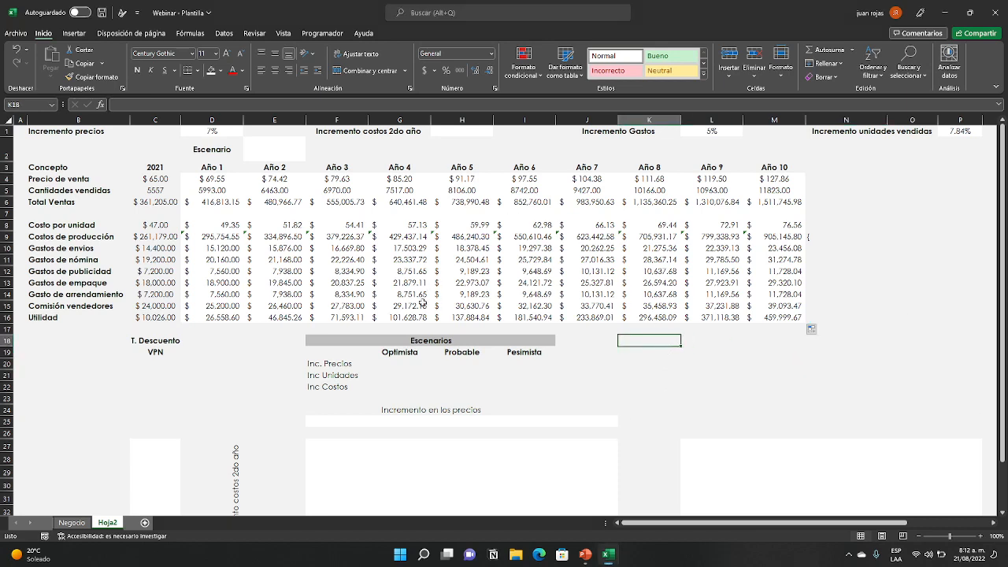
- Set the T. Descuento rate in D18 to 15%
{"action": "left_click", "coordinate": [224, 338]}
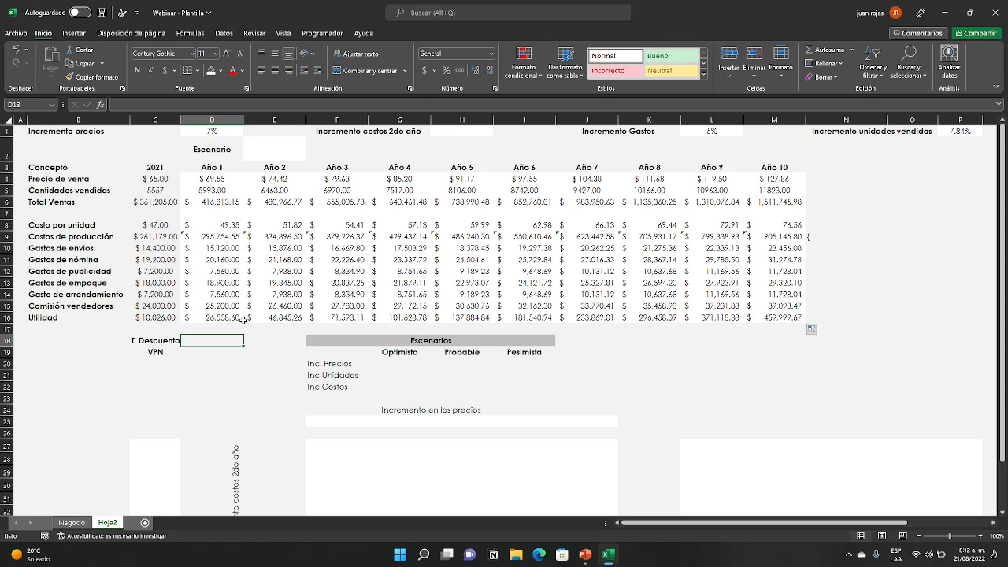
{"action": "type", "text": "15"}
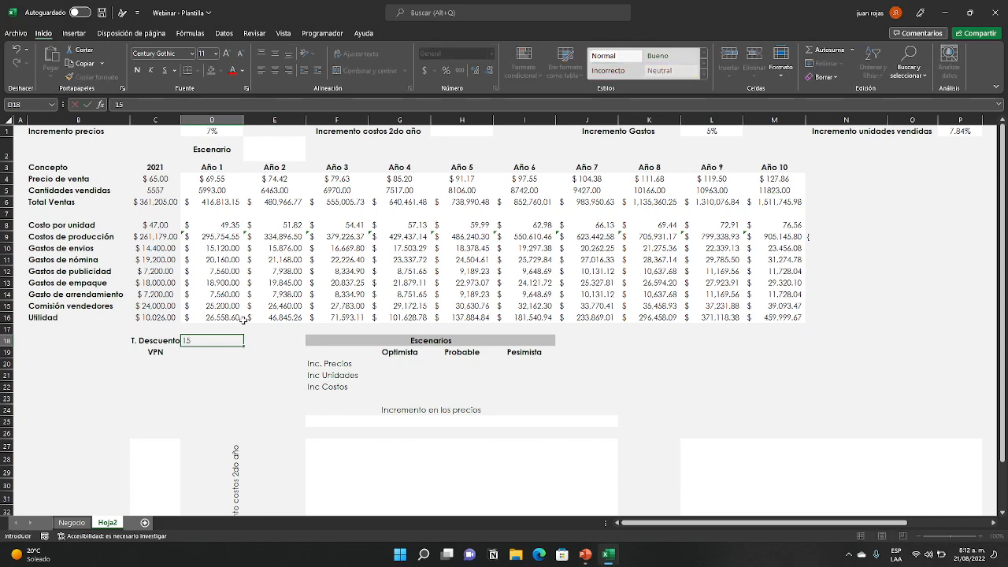
{"action": "key", "text": "Return"}
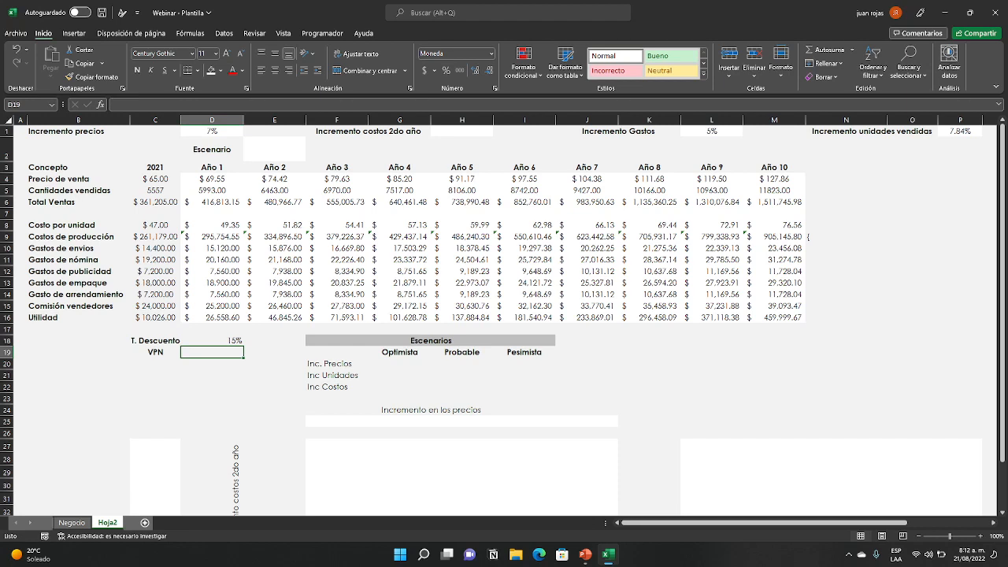
- Remove the stray brace from N9, beside the Año 10 Costos de producción value
{"action": "left_click", "coordinate": [819, 209]}
{"action": "left_click", "coordinate": [820, 234]}
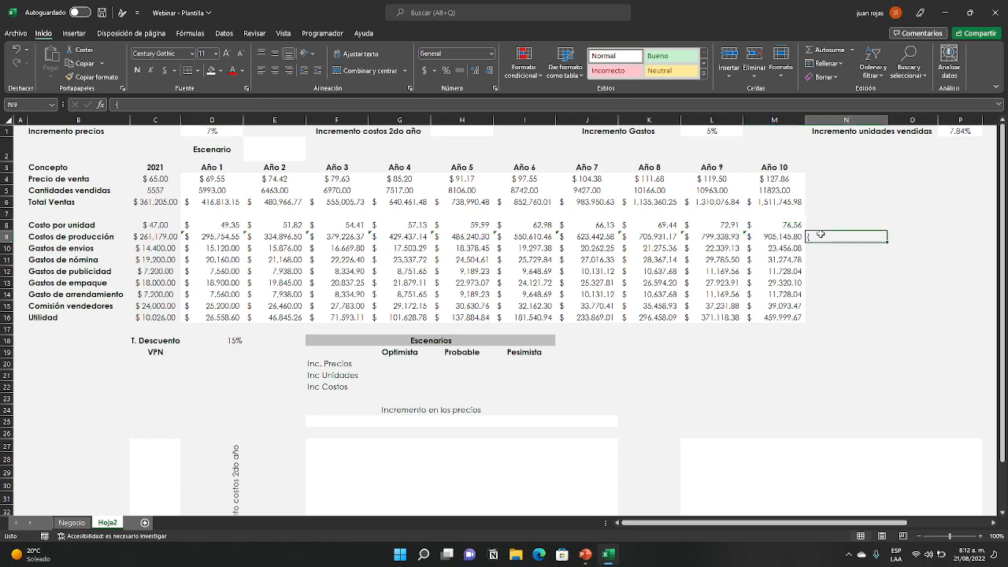
{"action": "type", "text": "{"}
{"action": "key", "text": "BackSpace"}
{"action": "key", "text": "Return"}
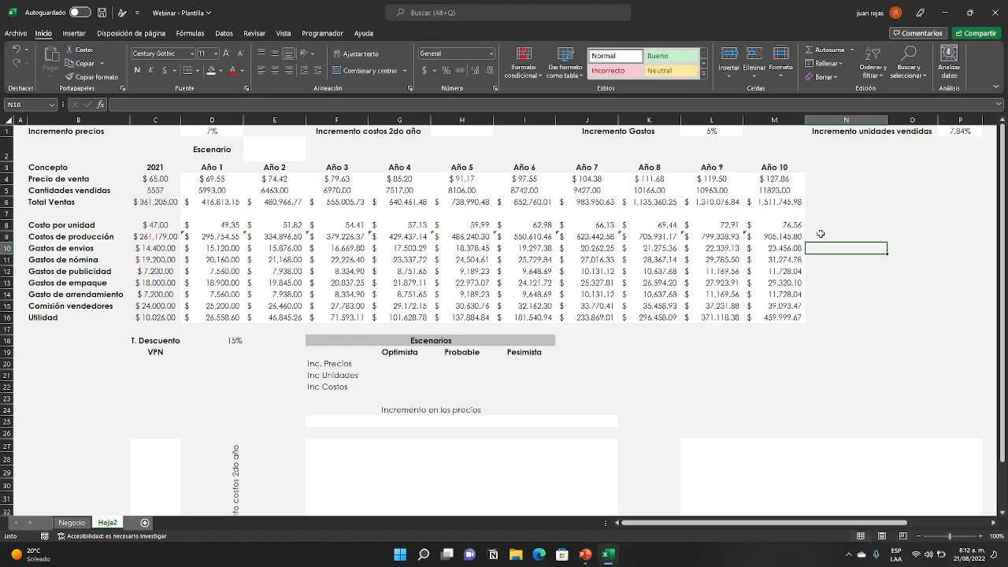
{"action": "left_click", "coordinate": [745, 349]}
{"action": "left_click", "coordinate": [608, 343]}
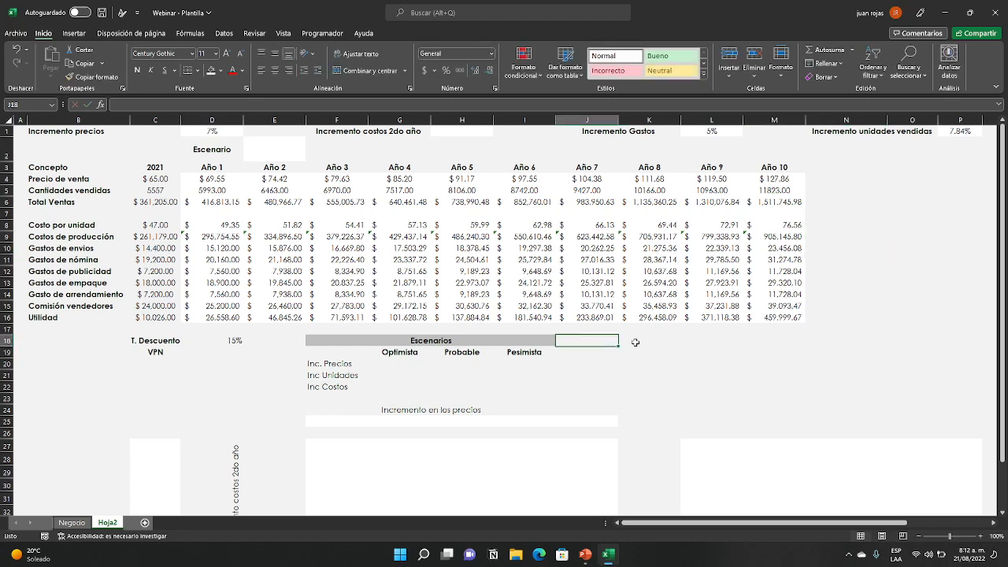
{"action": "left_click", "coordinate": [635, 341]}
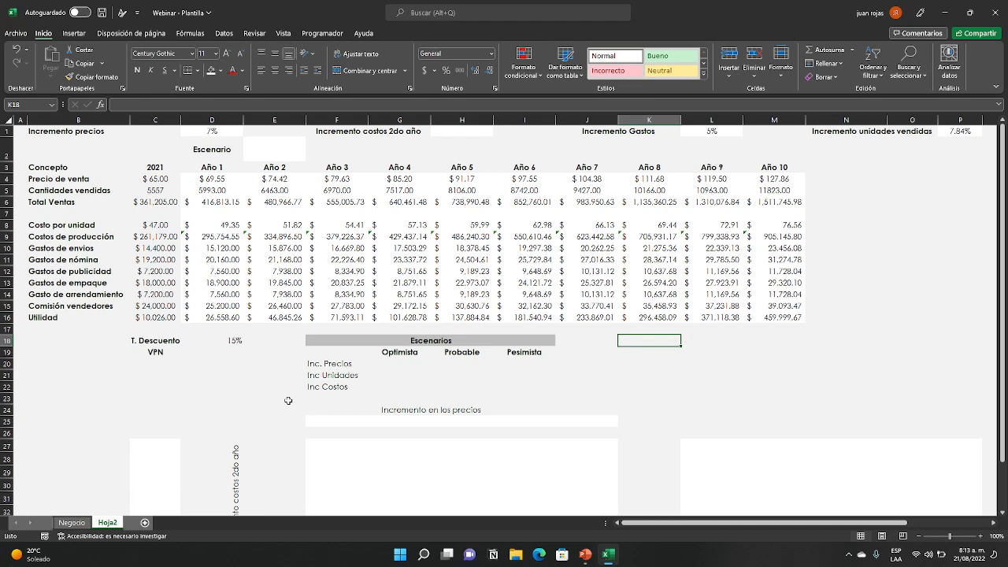
- Calculate the VPN in D19 with the VNA function, using the D18 discount rate and the Utilidad values D16:M16
{"action": "left_click", "coordinate": [236, 355]}
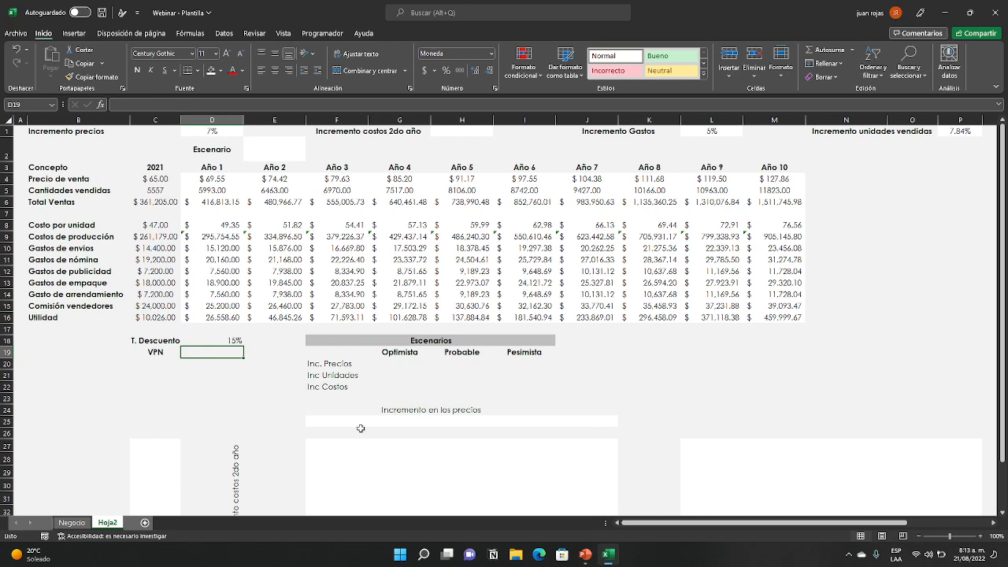
{"action": "type", "text": "+"}
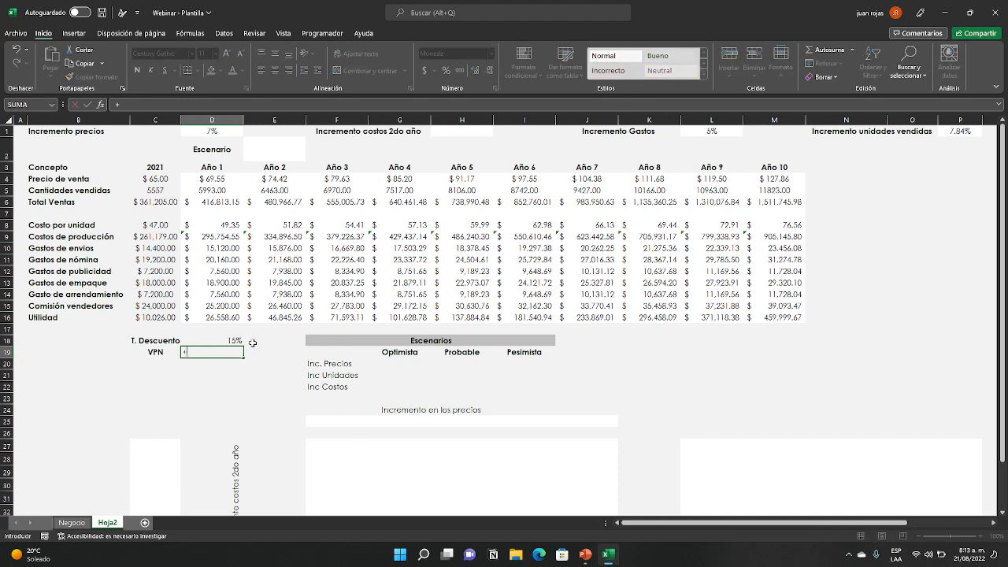
{"action": "type", "text": "vna"}
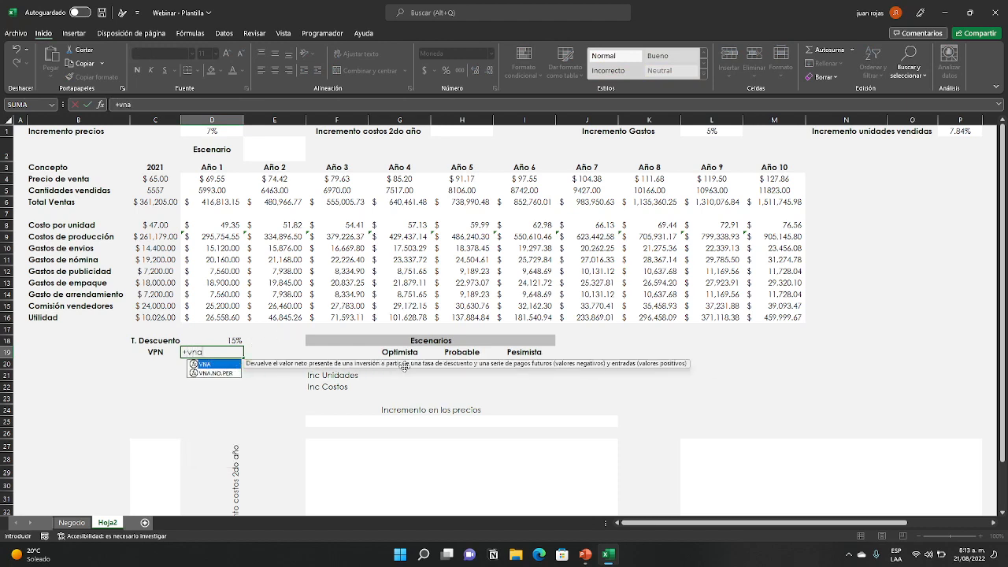
{"action": "double_click", "coordinate": [210, 366]}
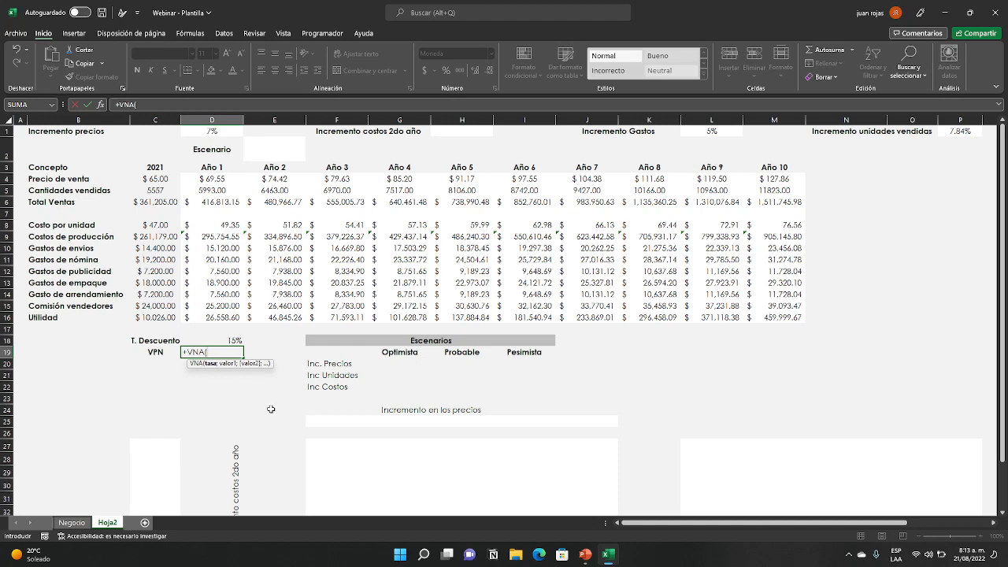
{"action": "left_click", "coordinate": [234, 336]}
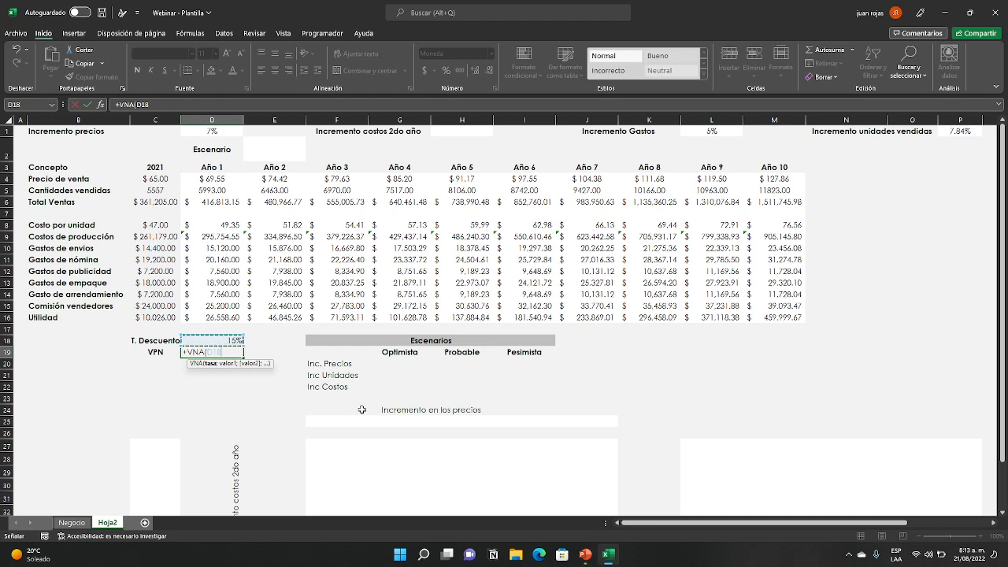
{"action": "type", "text": ";"}
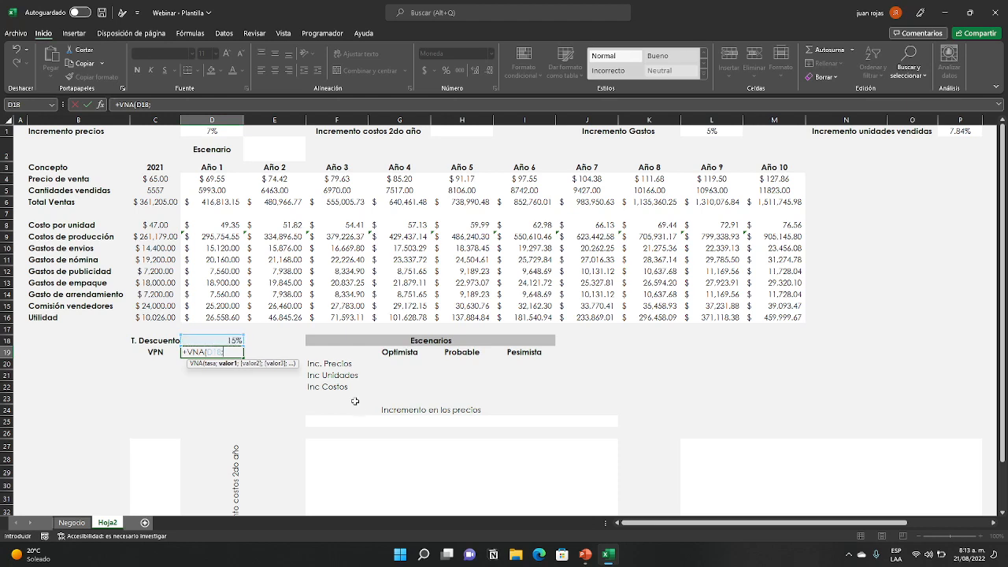
{"action": "left_click_drag", "start_coordinate": [225, 318], "coordinate": [802, 317]}
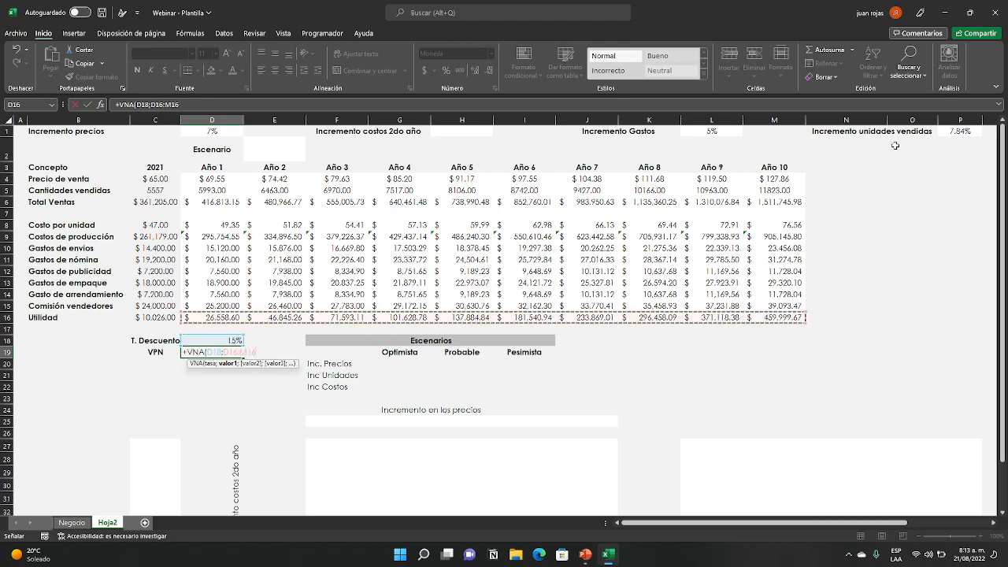
{"action": "key", "text": "Return"}
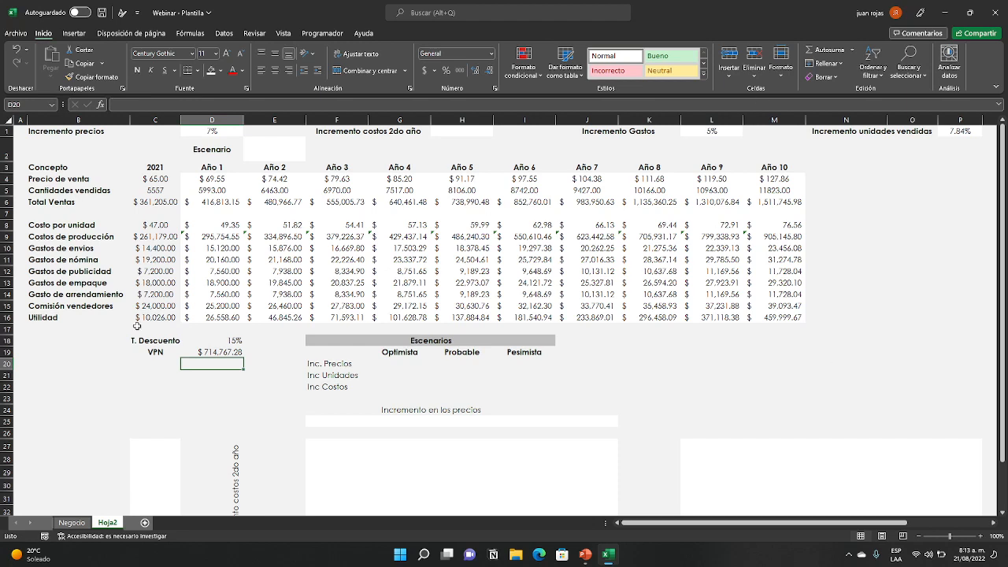
{"action": "key", "text": "Down"}
{"action": "key", "text": "Down"}
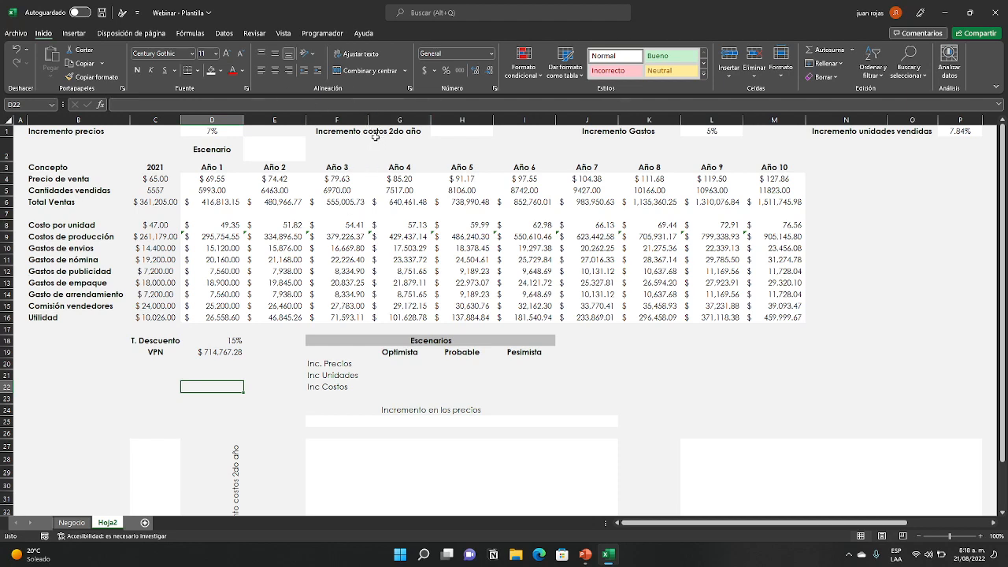
- Set Incremento costos 2do año in H1 to 40%
{"action": "left_click", "coordinate": [455, 132]}
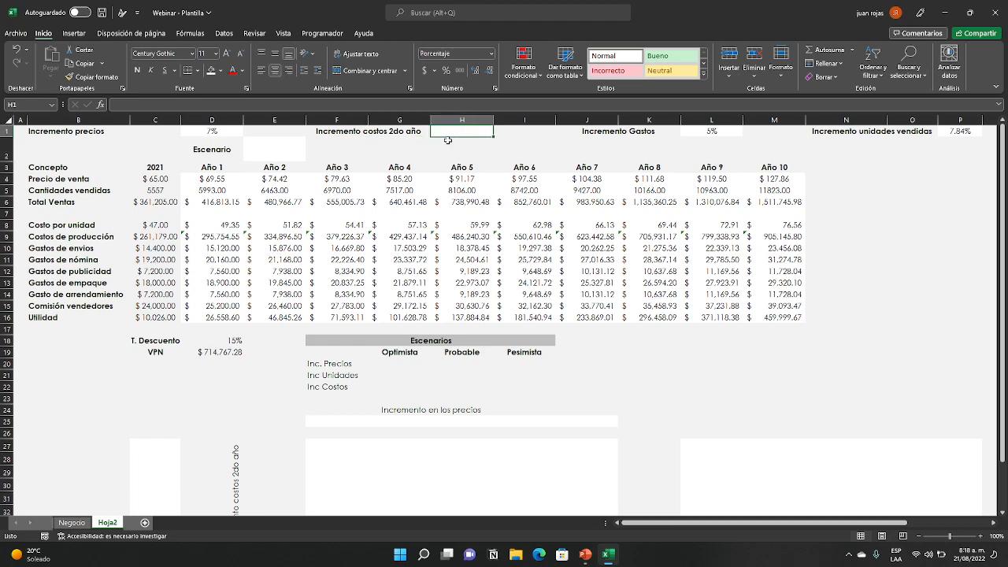
{"action": "type", "text": "40"}
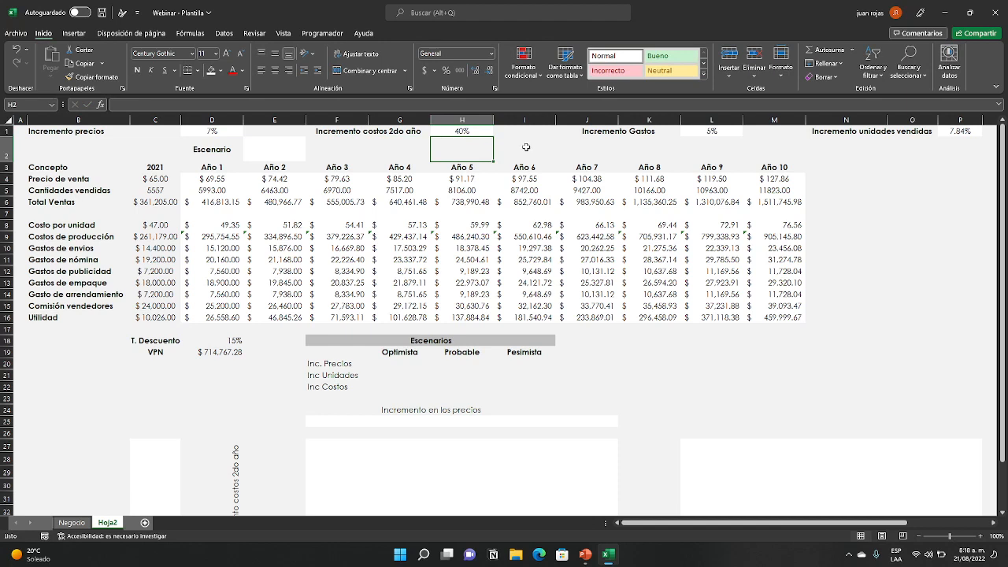
{"action": "left_click", "coordinate": [711, 375]}
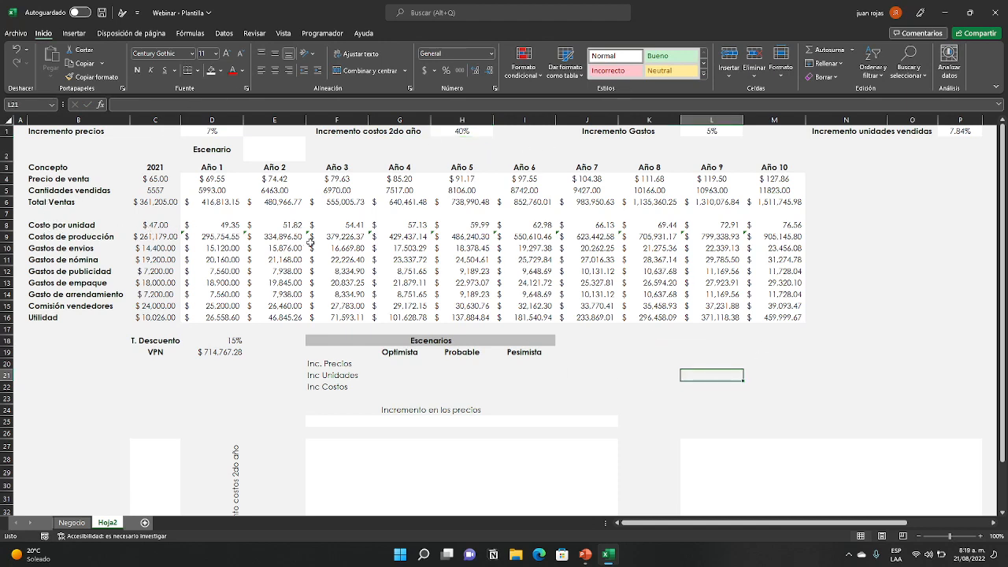
- Change the Año 2 Costo por unidad formula in E8 to use the increase in $H$1 instead of $L$1
{"action": "left_click", "coordinate": [293, 225]}
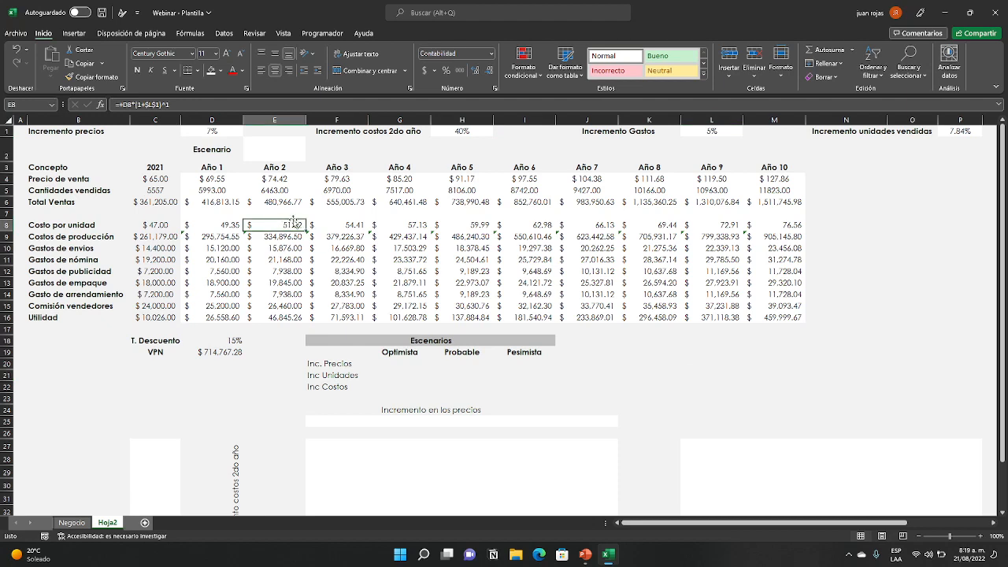
{"action": "left_click", "coordinate": [183, 102]}
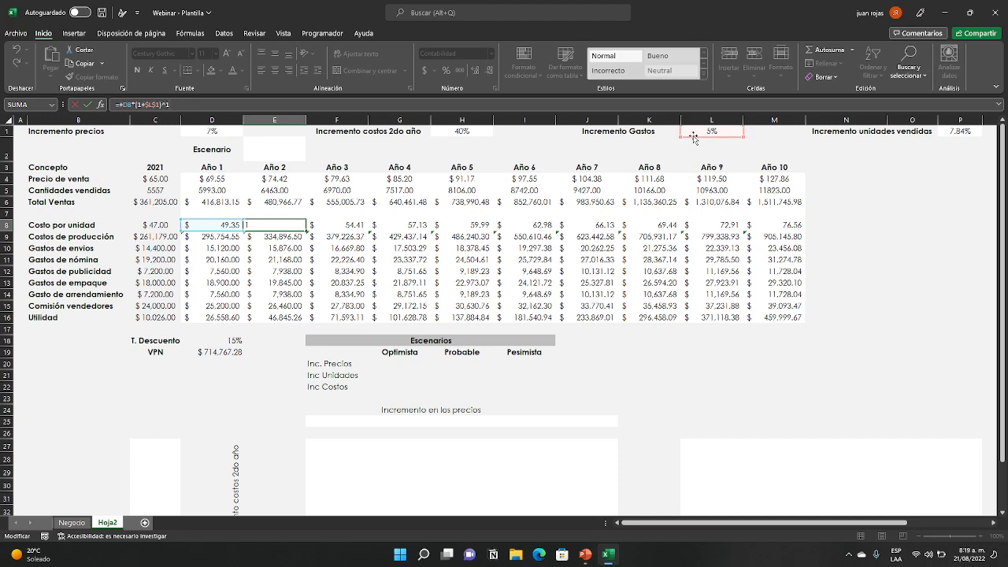
{"action": "left_click_drag", "start_coordinate": [693, 137], "coordinate": [472, 135]}
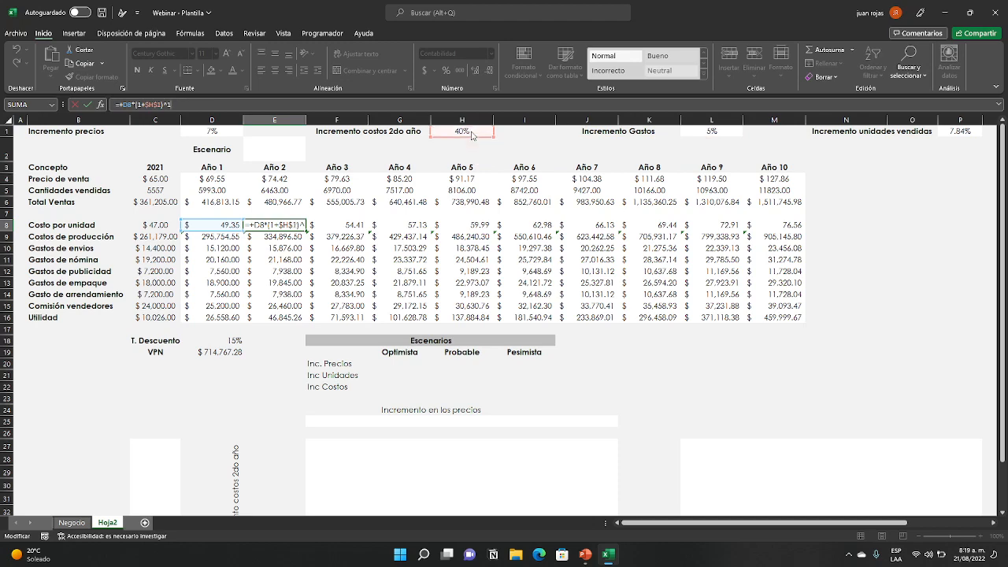
{"action": "key", "text": "Return"}
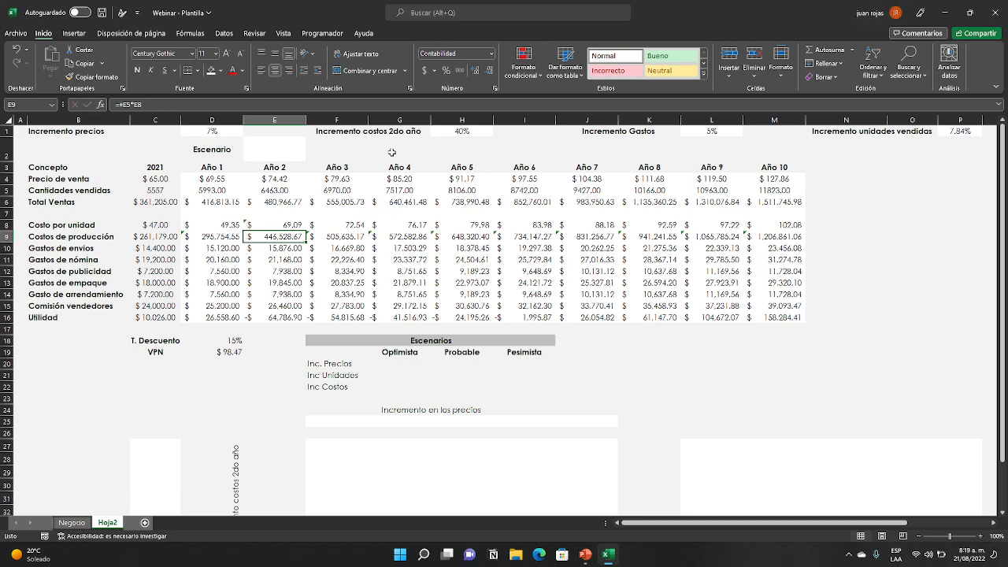
- Check the Año 1 Costo por unidad formula in D8 and the VPN formula in D19
{"action": "left_click", "coordinate": [233, 225]}
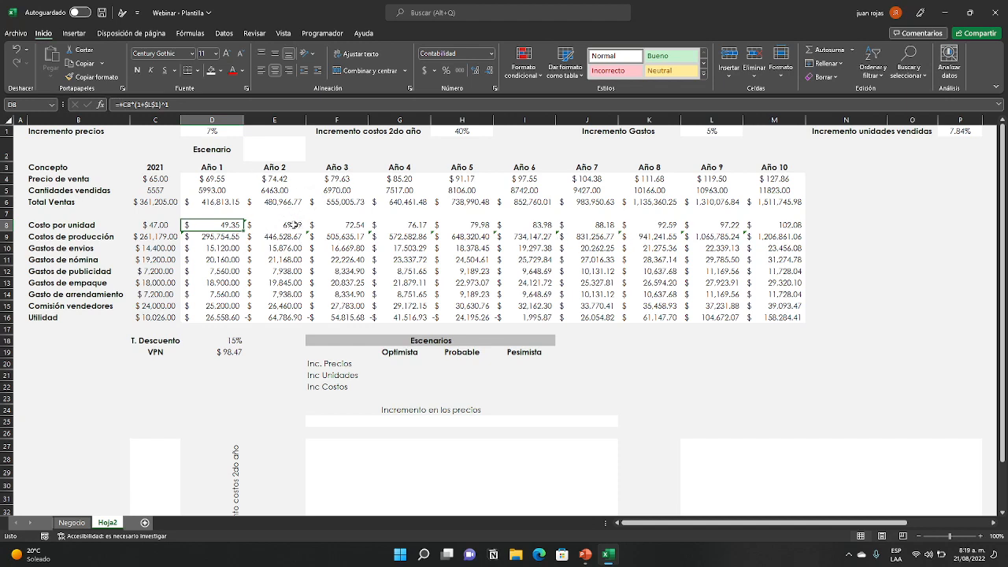
{"action": "left_click", "coordinate": [710, 385]}
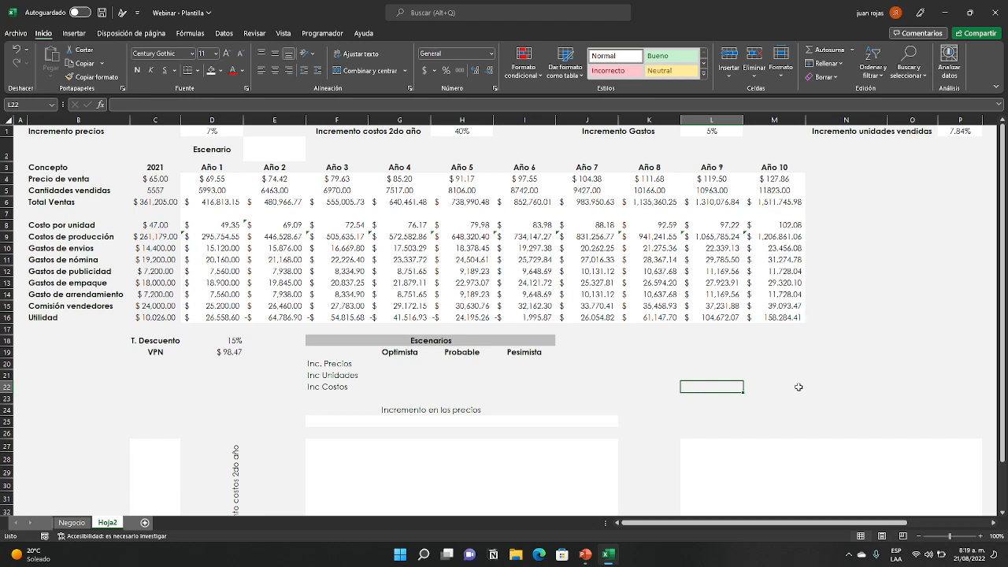
{"action": "left_click", "coordinate": [866, 376]}
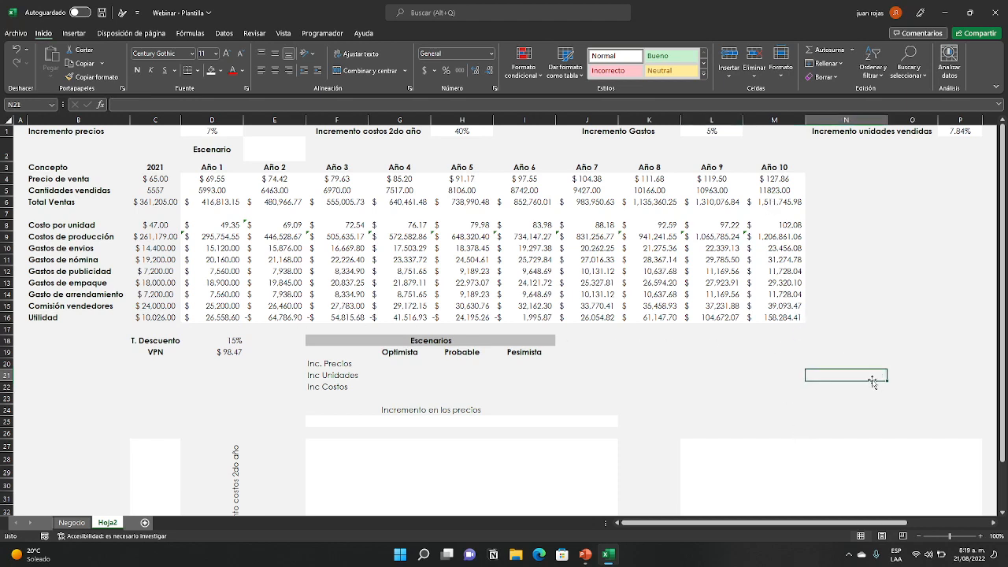
{"action": "left_click", "coordinate": [240, 353]}
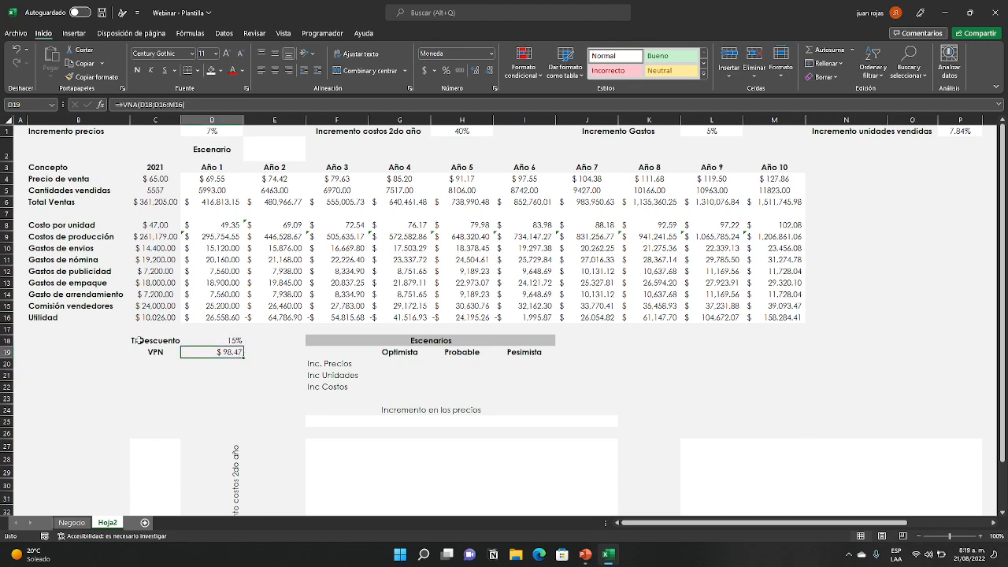
{"action": "left_click", "coordinate": [253, 373]}
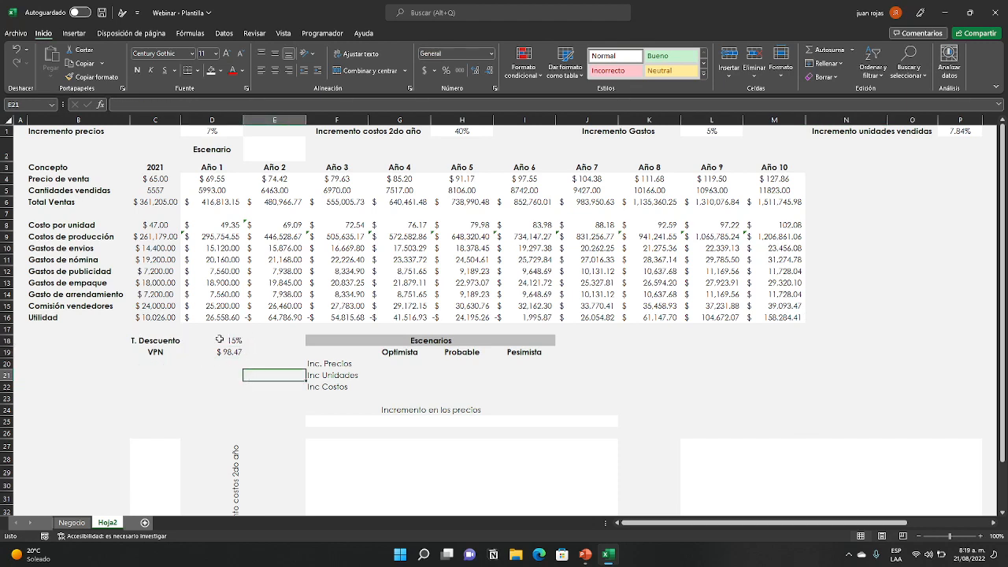
{"action": "left_click", "coordinate": [217, 400]}
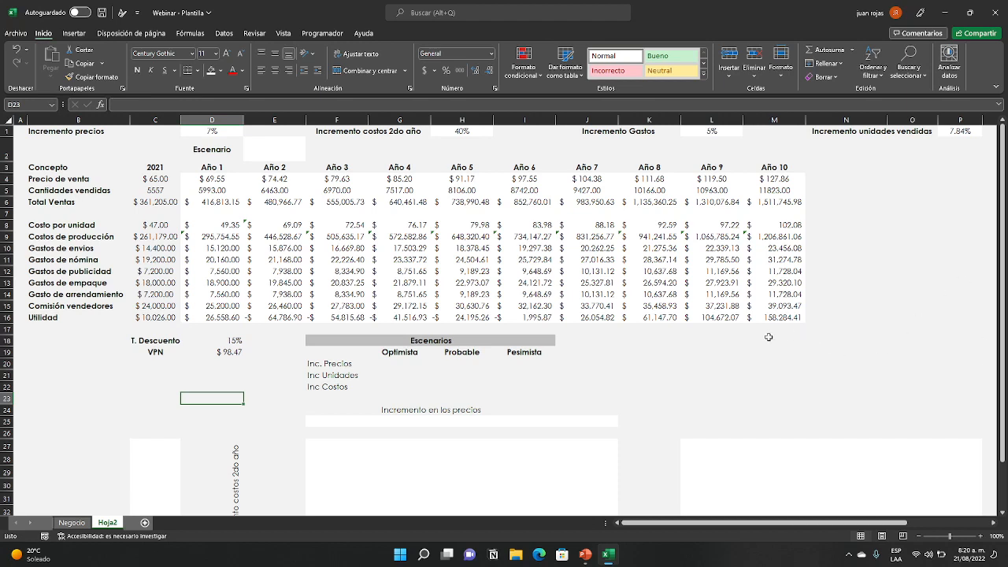
- Start a data validation rule on the Escenario cell E2 that allows a Lista
{"action": "left_click", "coordinate": [271, 141]}
{"action": "left_click", "coordinate": [343, 154]}
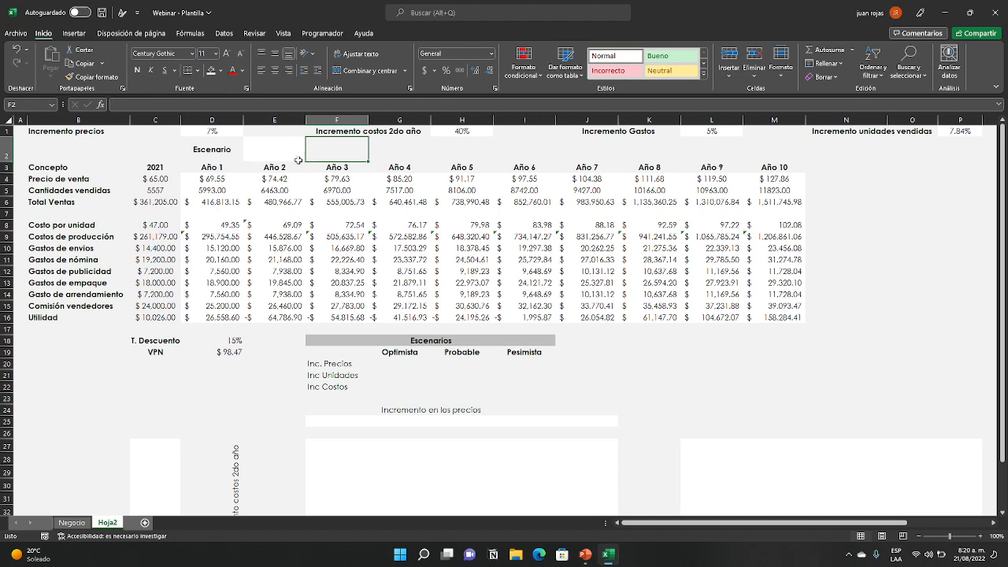
{"action": "left_click", "coordinate": [277, 151]}
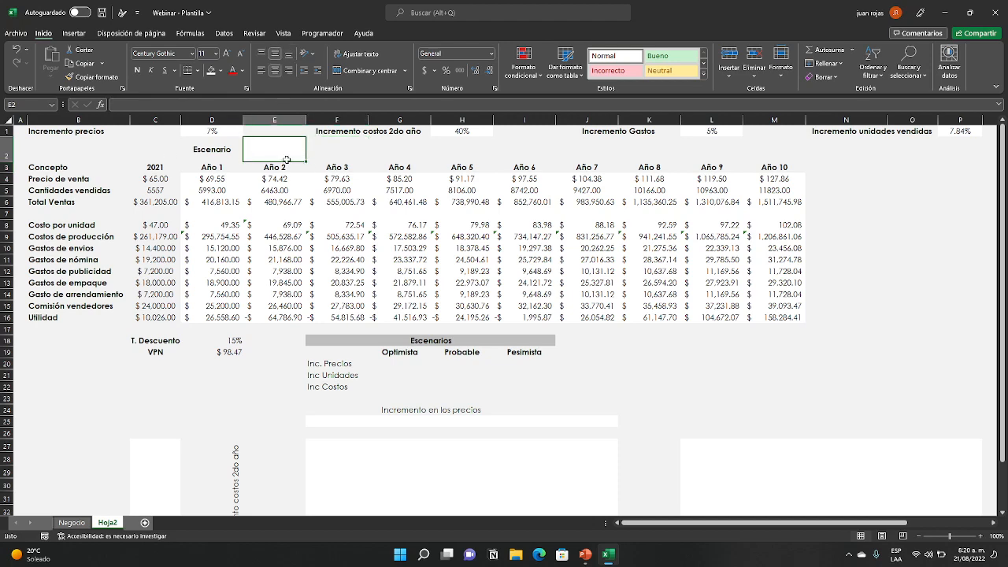
{"action": "left_click", "coordinate": [225, 35]}
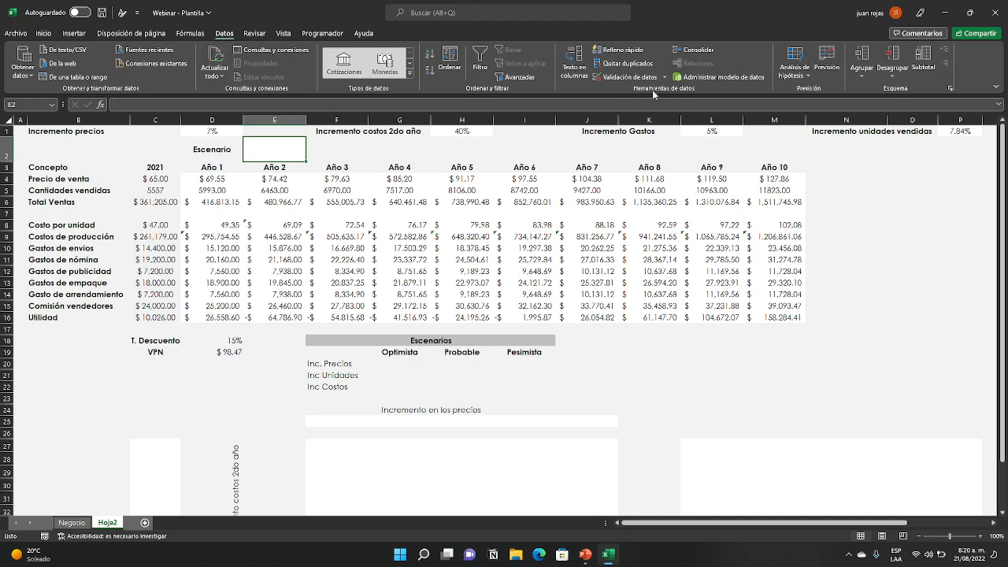
{"action": "left_click", "coordinate": [630, 77]}
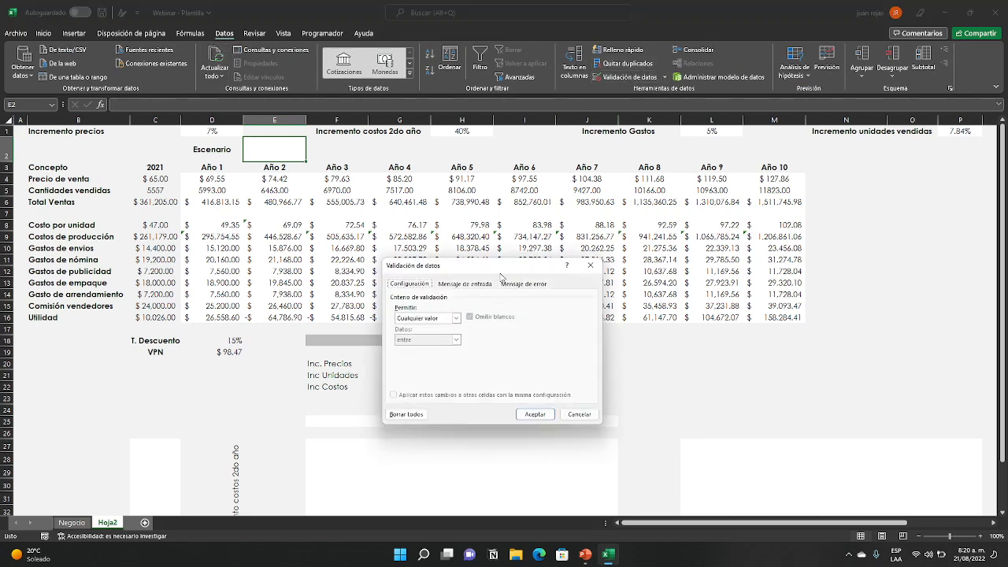
{"action": "left_click_drag", "start_coordinate": [491, 271], "coordinate": [607, 189]}
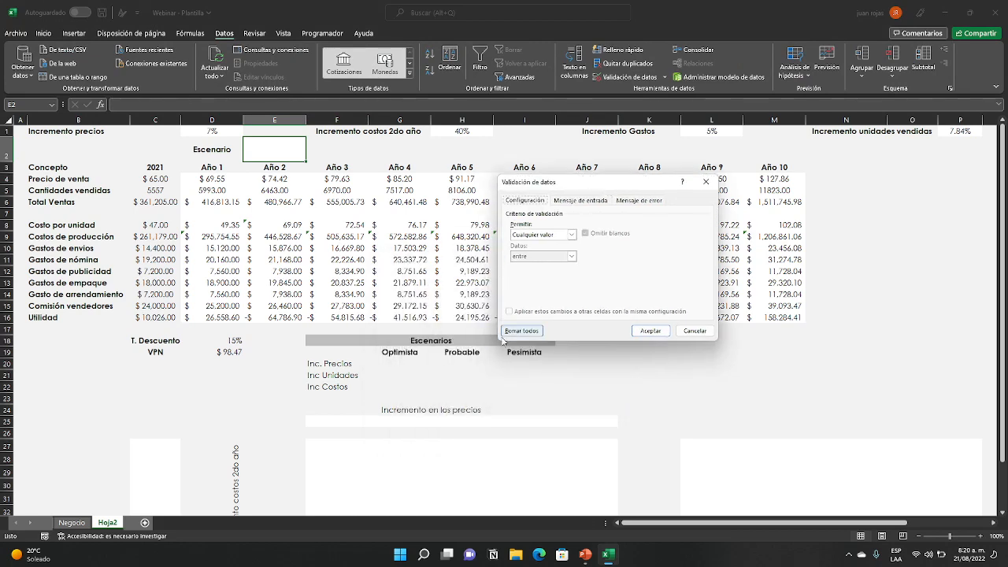
{"action": "left_click", "coordinate": [571, 235]}
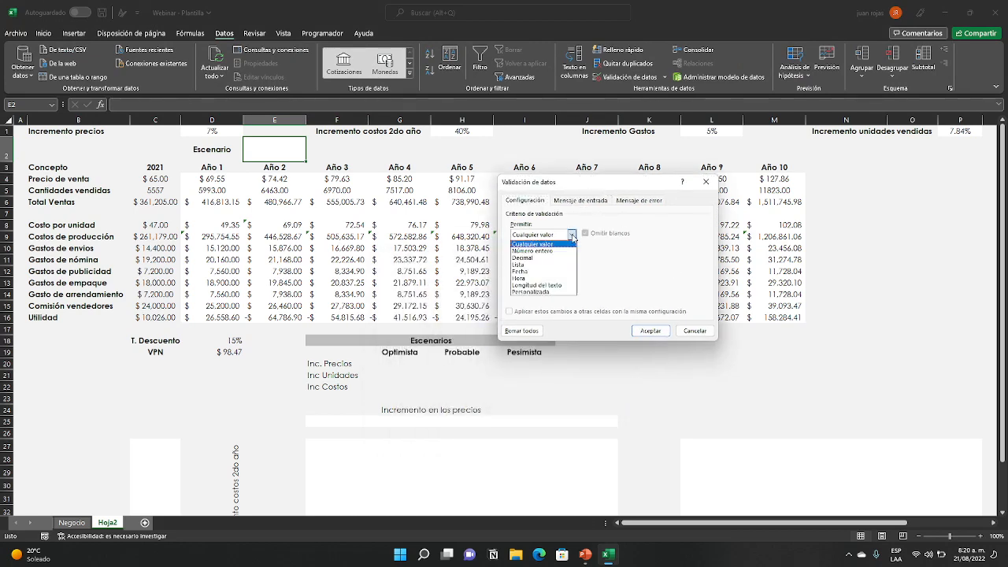
{"action": "left_click", "coordinate": [536, 265]}
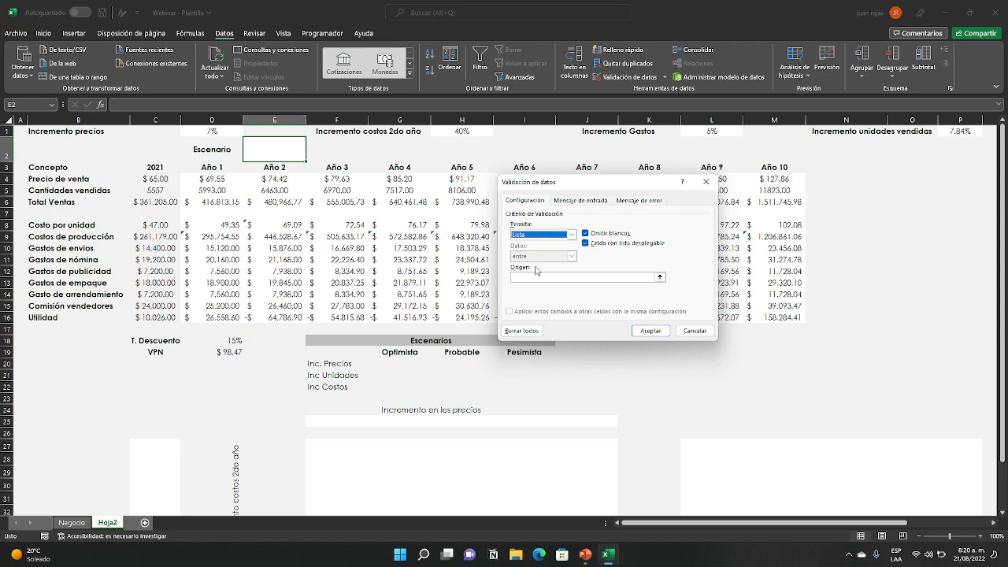
- Use the scenario names in G19:I19 as the validation list's source and apply the rule
{"action": "left_click", "coordinate": [660, 279]}
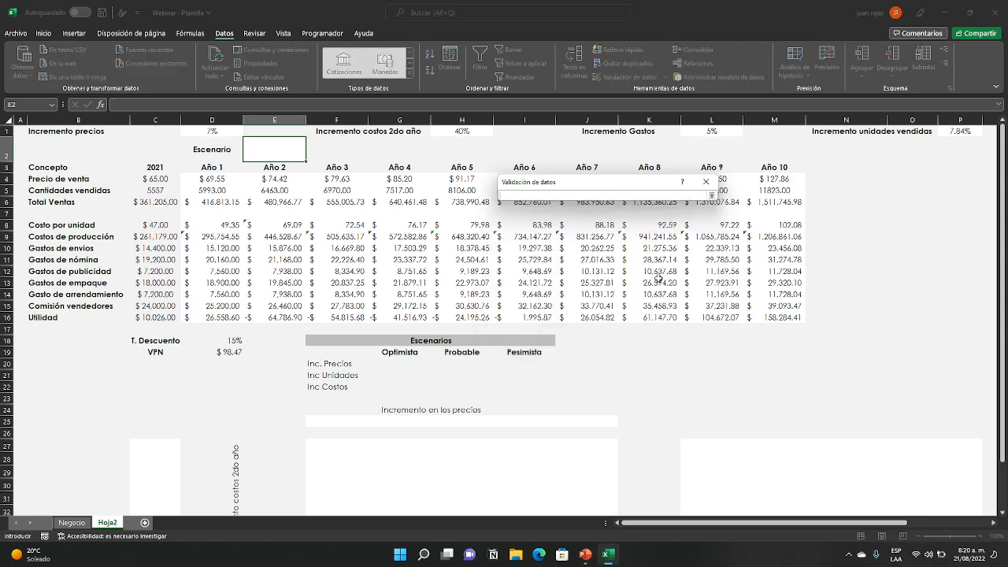
{"action": "left_click", "coordinate": [399, 353]}
{"action": "left_click_drag", "start_coordinate": [399, 353], "coordinate": [561, 358]}
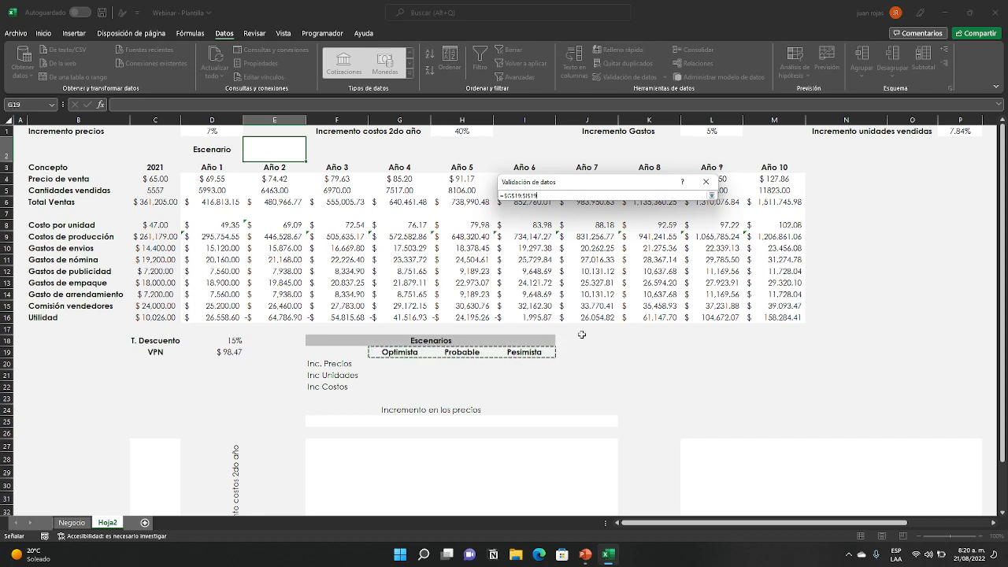
{"action": "key", "text": "Return"}
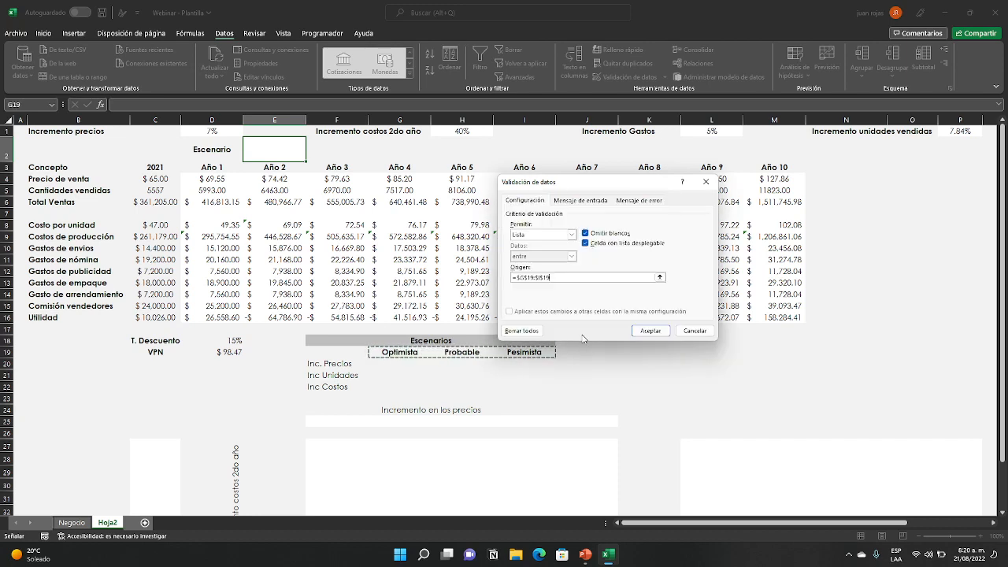
{"action": "left_click", "coordinate": [645, 331]}
{"action": "left_click", "coordinate": [650, 374]}
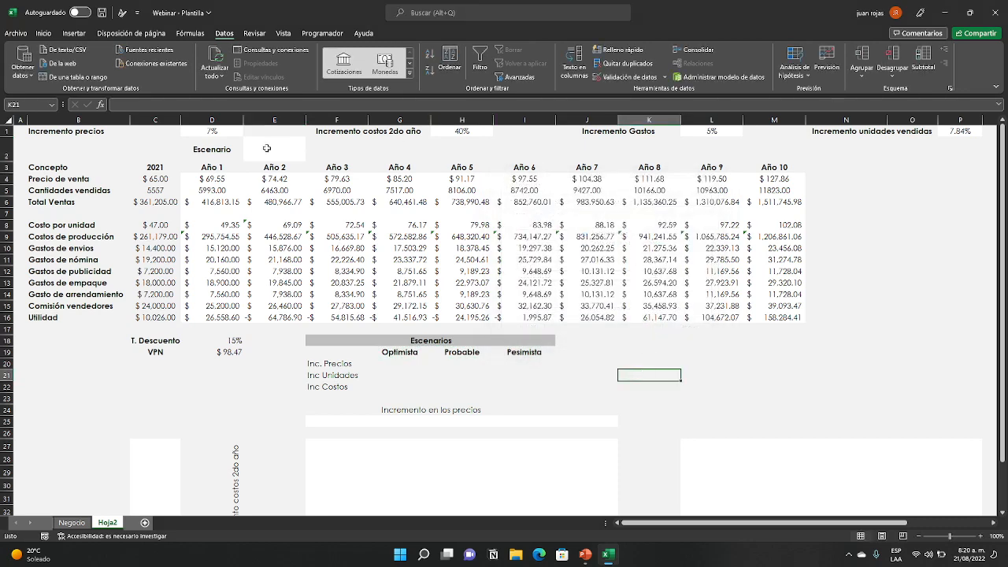
- Choose Optimista as the Escenario in E2
{"action": "left_click", "coordinate": [266, 148]}
{"action": "left_click", "coordinate": [309, 156]}
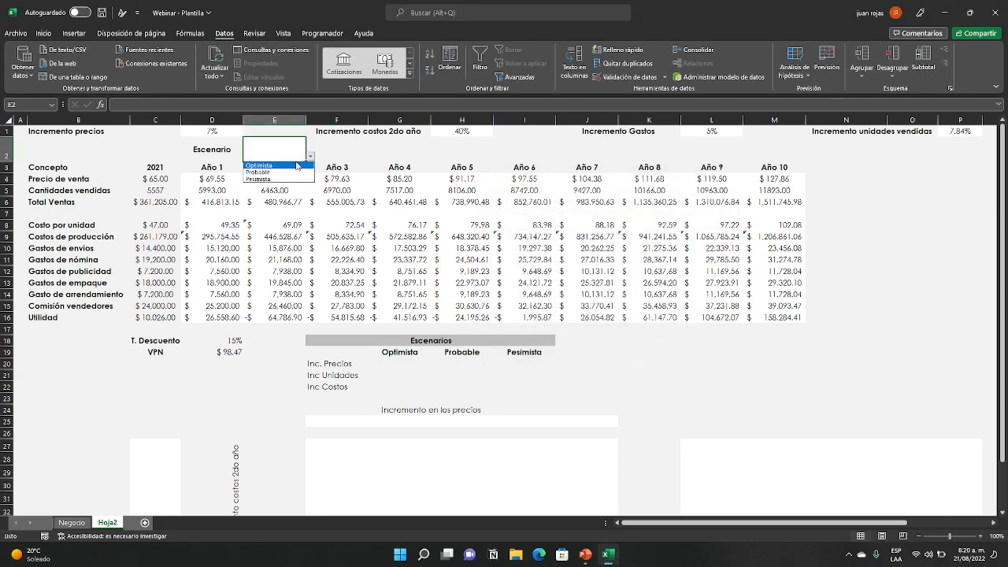
{"action": "left_click", "coordinate": [257, 165]}
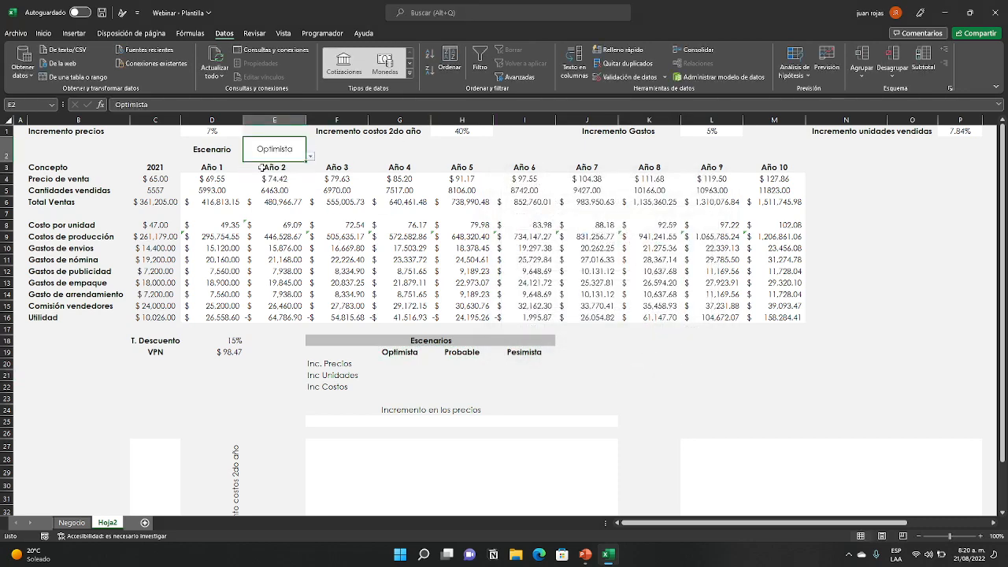
- Try the Escenario list in E2 with Probable and leave it set to Pesimista
{"action": "left_click", "coordinate": [310, 156]}
{"action": "left_click", "coordinate": [272, 172]}
{"action": "left_click", "coordinate": [310, 156]}
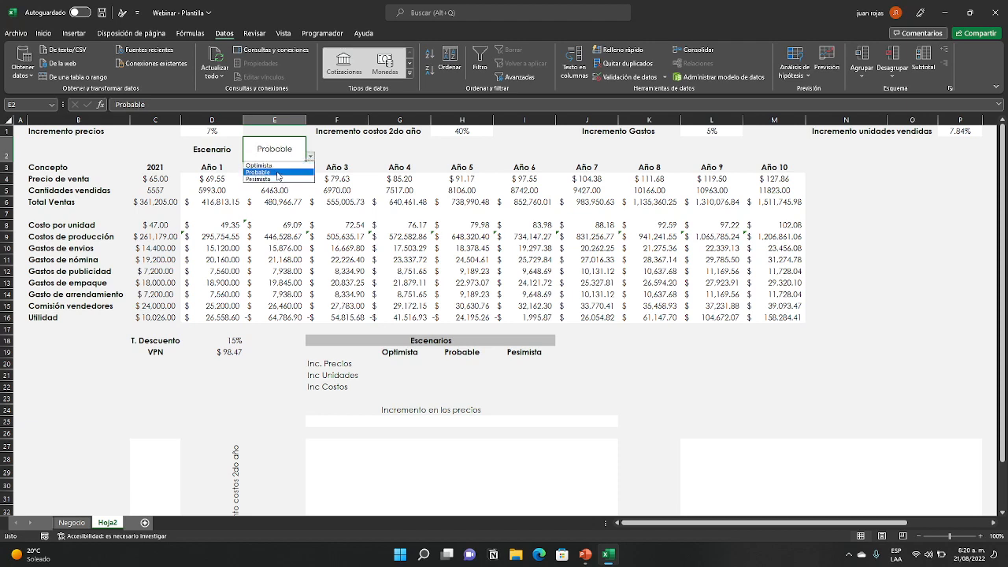
{"action": "left_click", "coordinate": [280, 172]}
{"action": "left_click", "coordinate": [311, 155]}
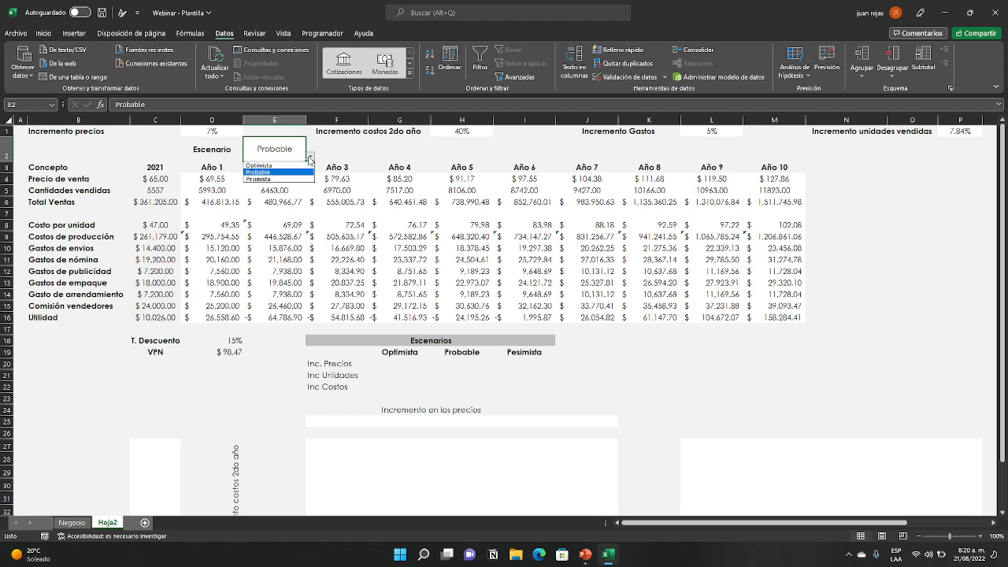
{"action": "left_click", "coordinate": [270, 180]}
{"action": "left_click", "coordinate": [329, 149]}
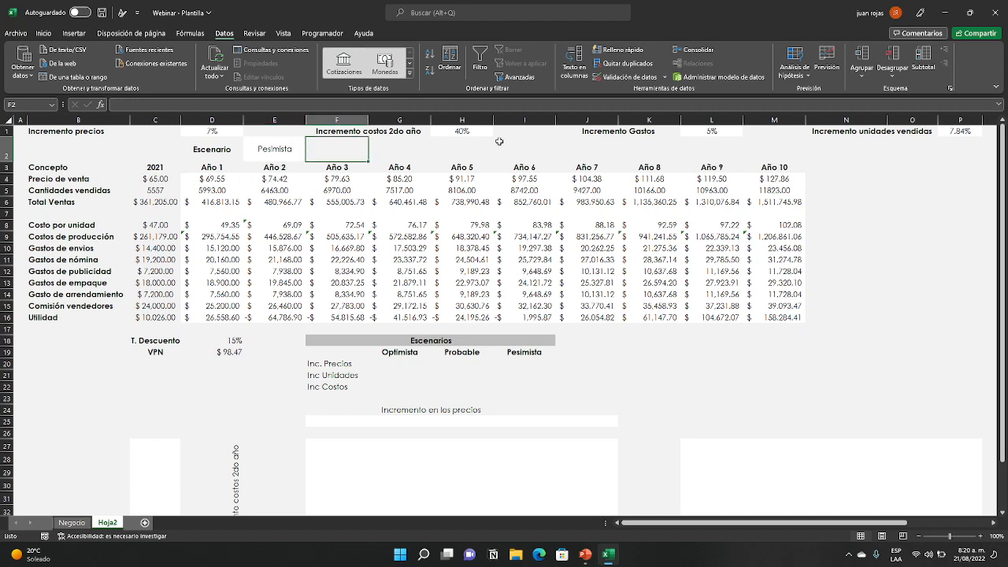
{"action": "left_click", "coordinate": [832, 404]}
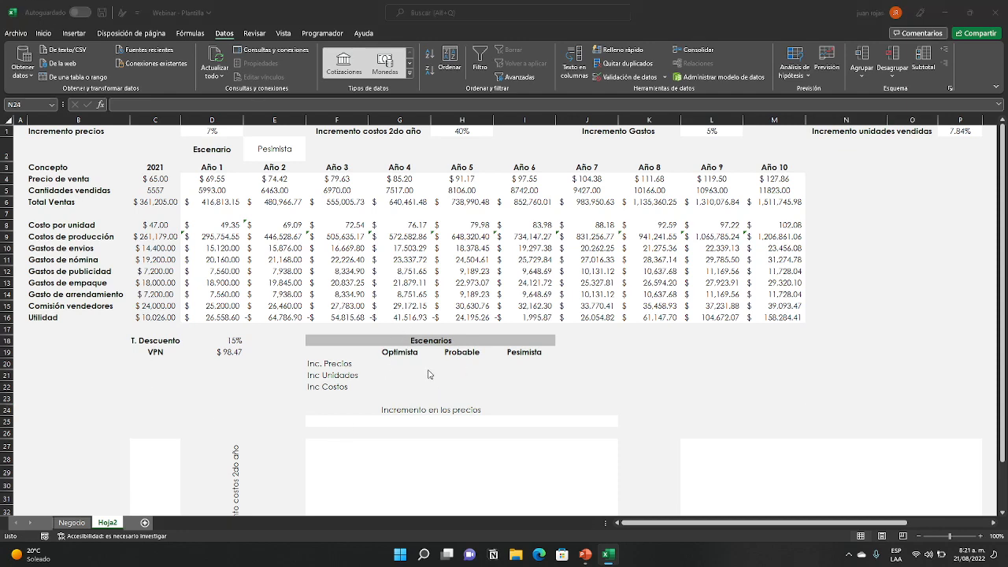
- Fill the Optimista column of the Escenarios table with 15% for Inc. Precios, 15% for Inc Unidades and 3% for Inc Costos
{"action": "left_click_drag", "start_coordinate": [330, 351], "coordinate": [545, 387]}
{"action": "left_click", "coordinate": [654, 391]}
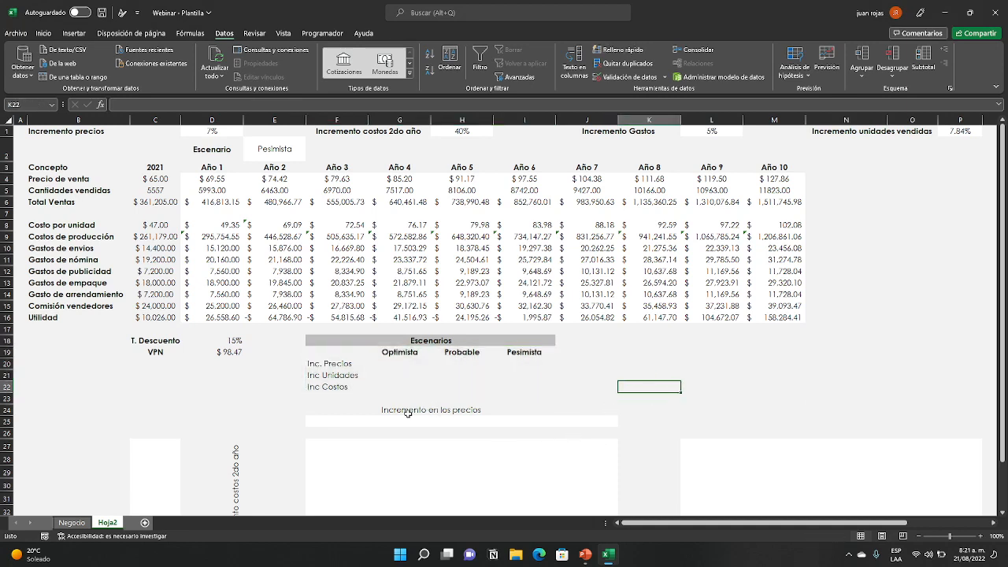
{"action": "left_click", "coordinate": [399, 351]}
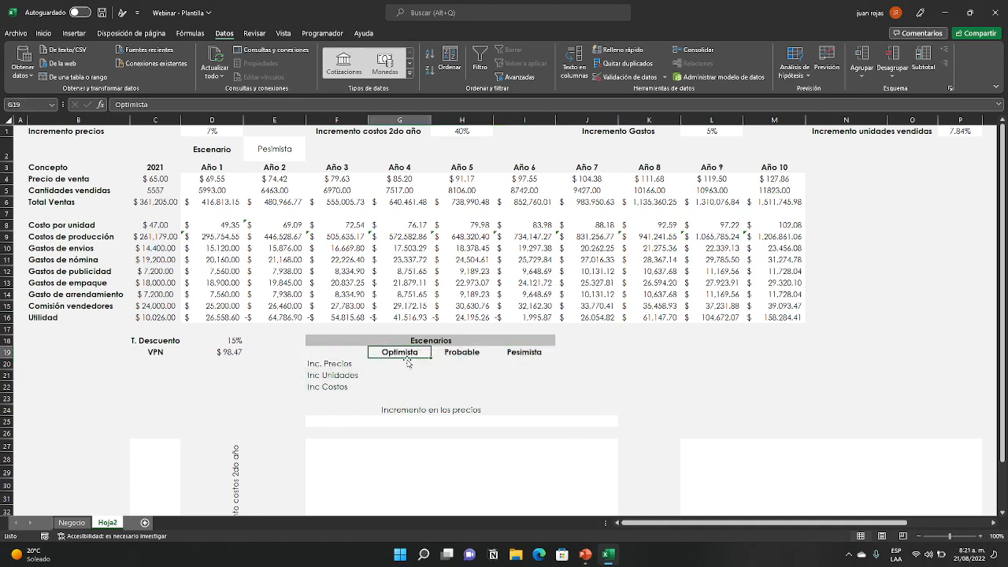
{"action": "left_click", "coordinate": [403, 365]}
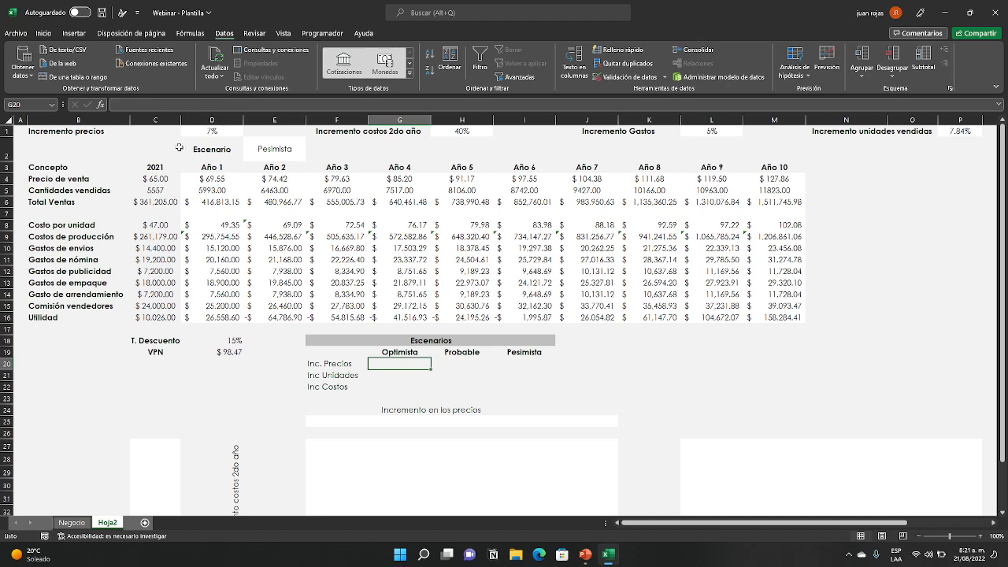
{"action": "type", "text": "15%"}
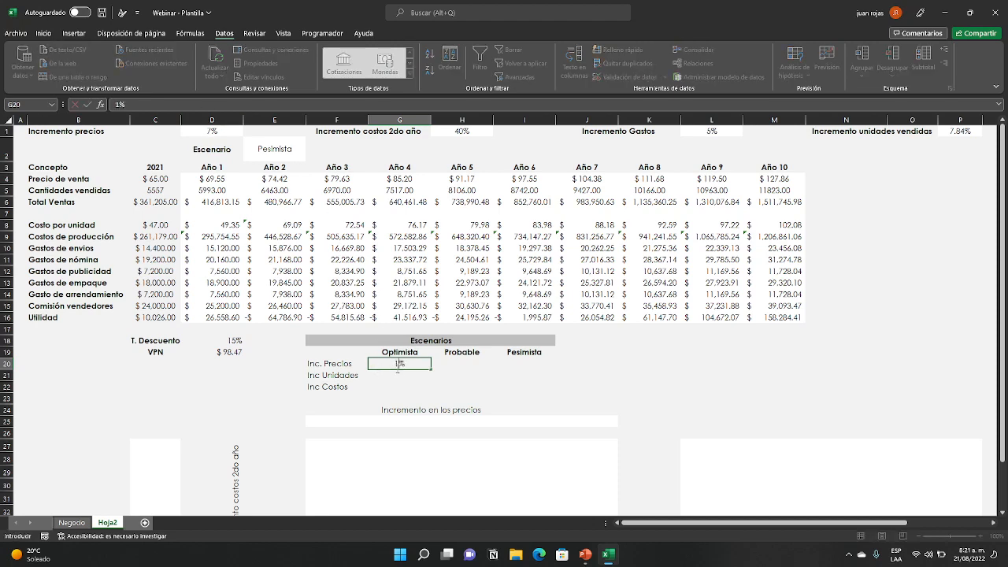
{"action": "key", "text": "Return"}
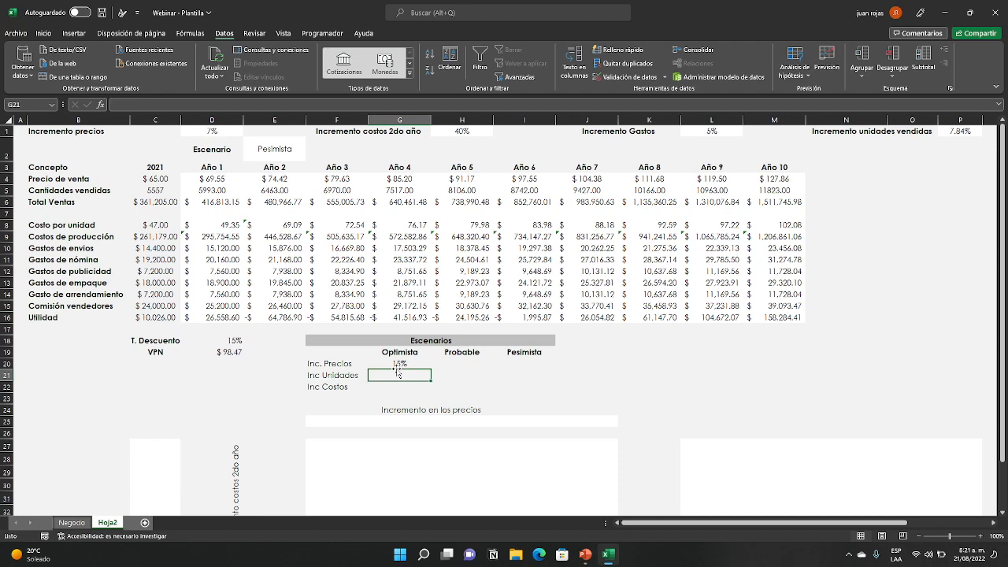
{"action": "type", "text": "15%"}
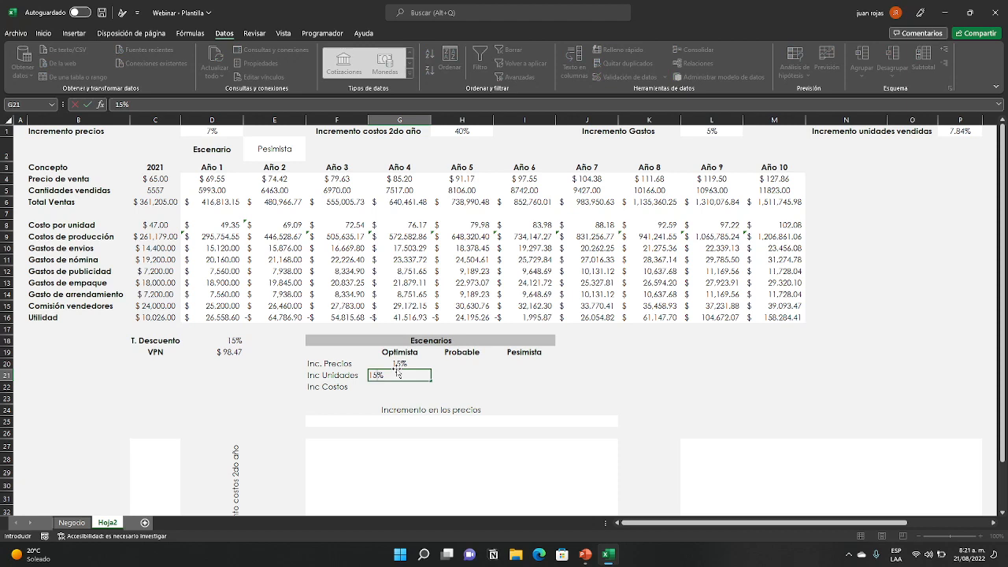
{"action": "key", "text": "Return"}
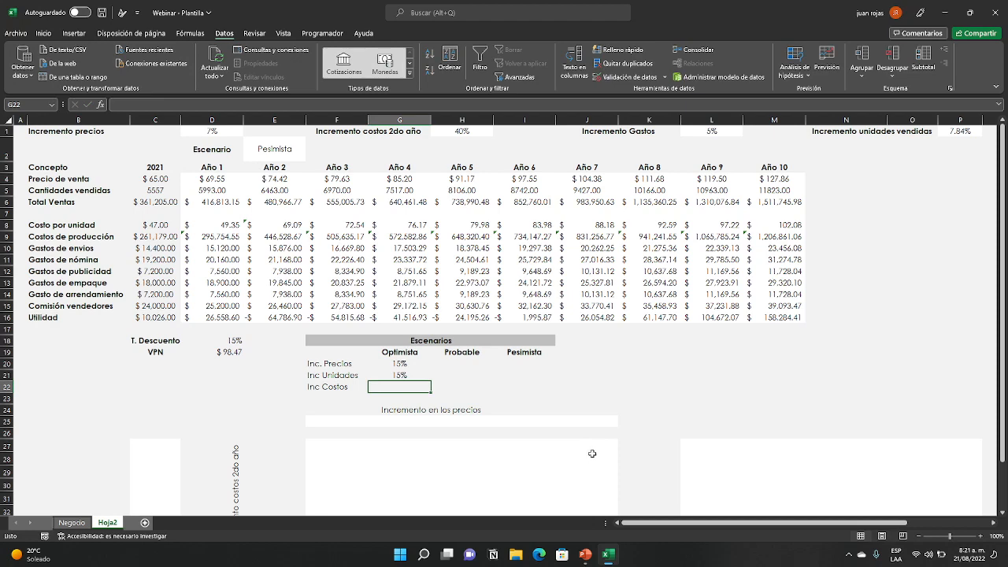
{"action": "type", "text": "3%"}
{"action": "key", "text": "Return"}
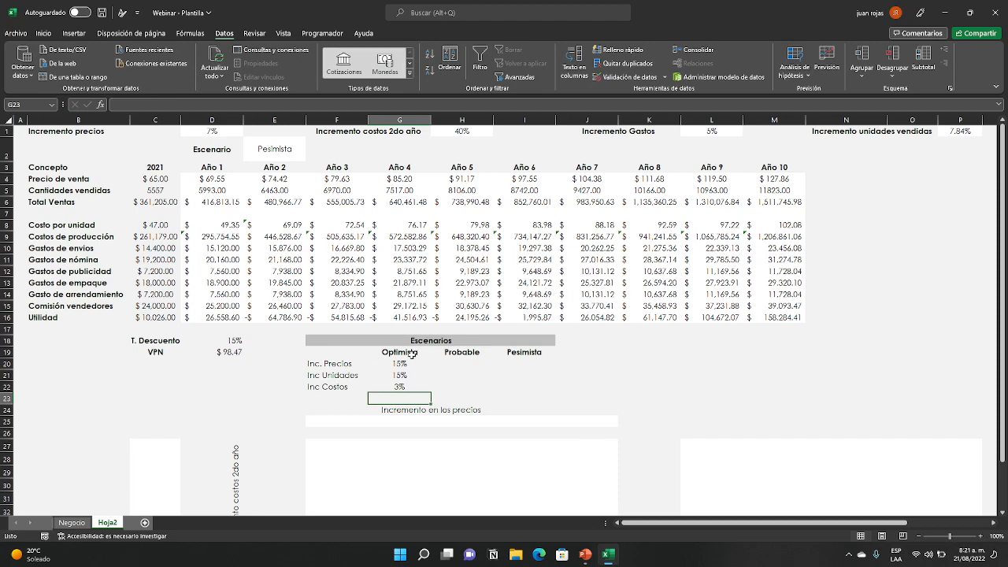
- Fill the Probable column with 7% for Inc. Precios, a reference to P1 for Inc Unidades and 5% for Inc Costos
{"action": "left_click", "coordinate": [470, 362]}
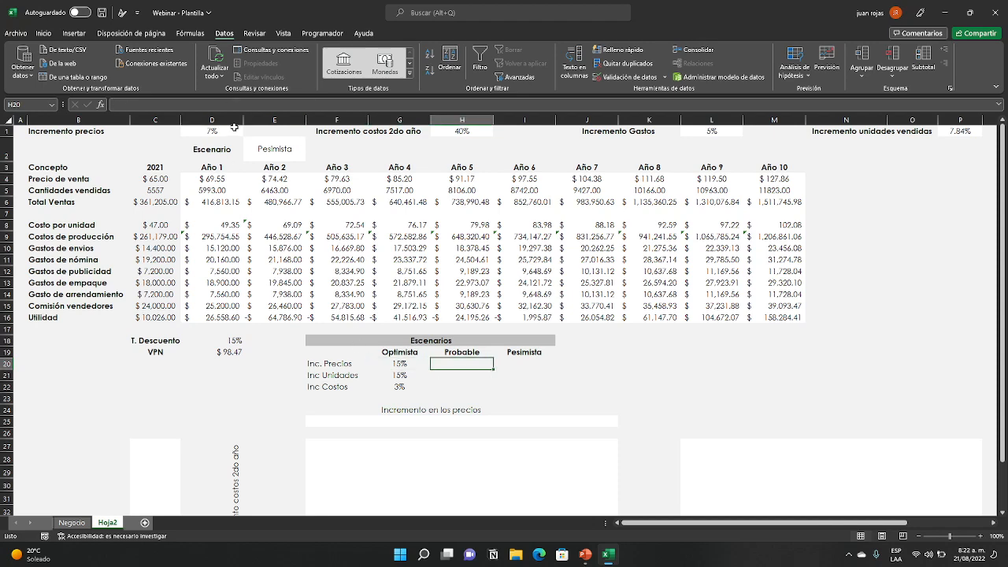
{"action": "type", "text": "7%"}
{"action": "key", "text": "Return"}
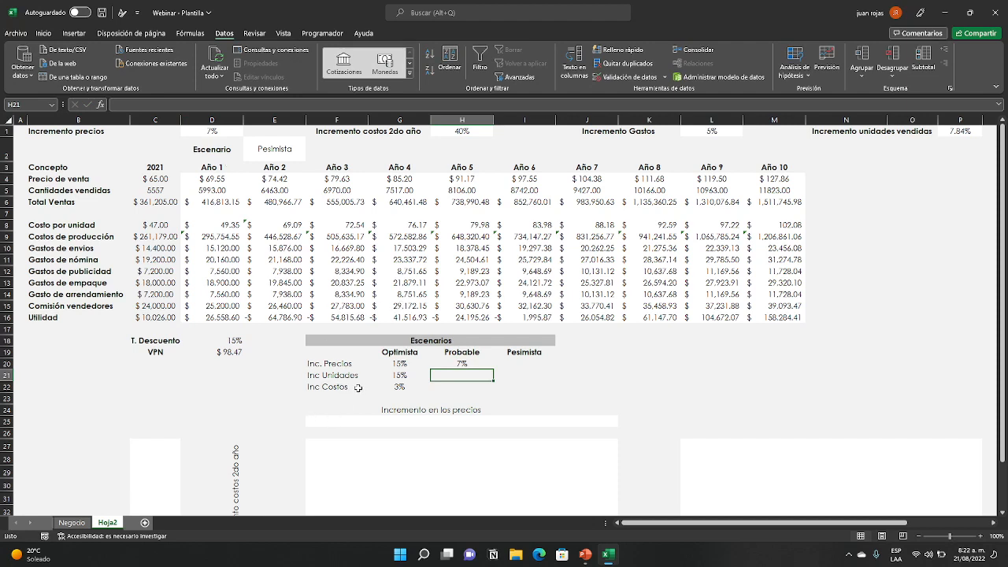
{"action": "type", "text": "+"}
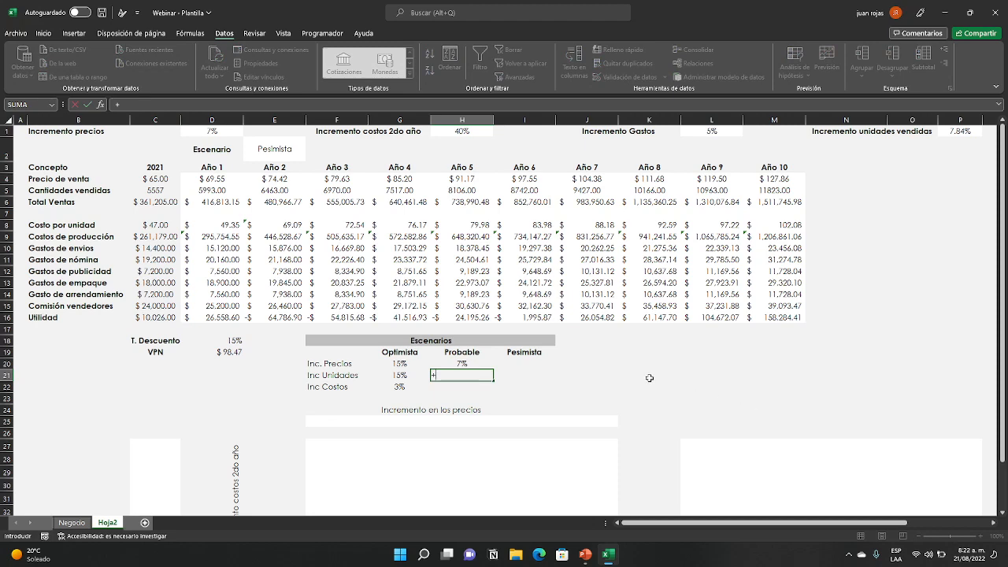
{"action": "left_click", "coordinate": [955, 132]}
{"action": "key", "text": "Return"}
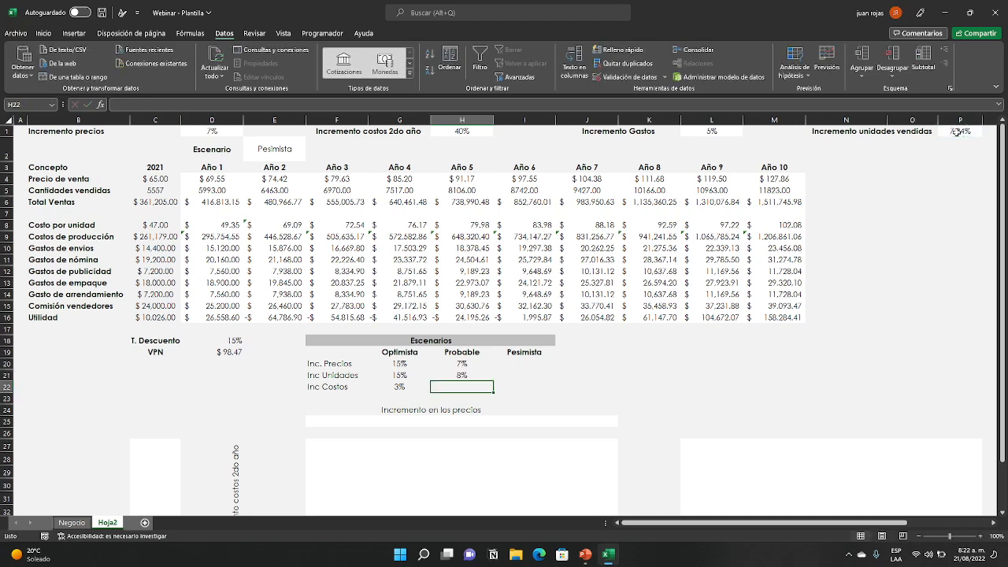
{"action": "type", "text": "5%"}
{"action": "key", "text": "Return"}
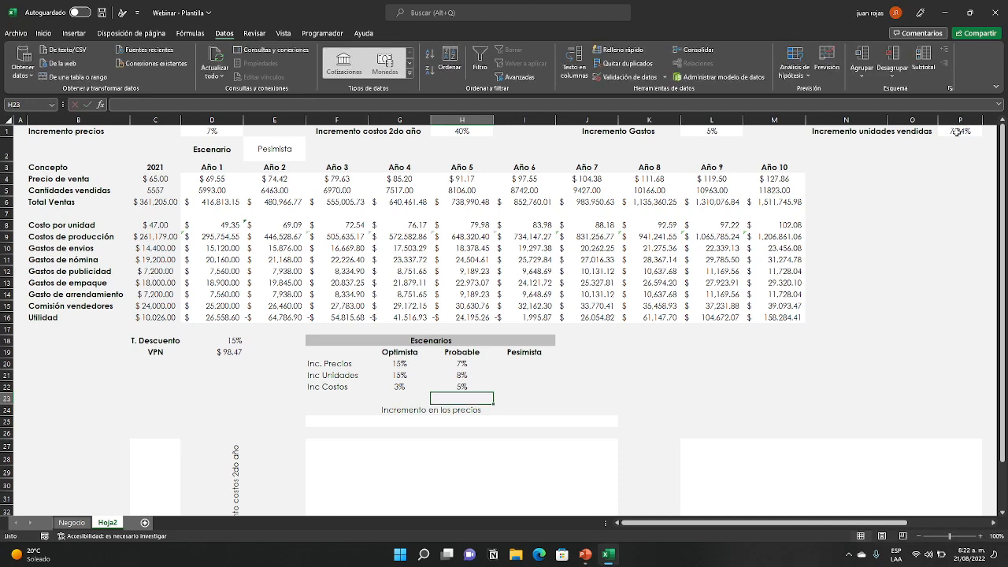
{"action": "left_click", "coordinate": [680, 344]}
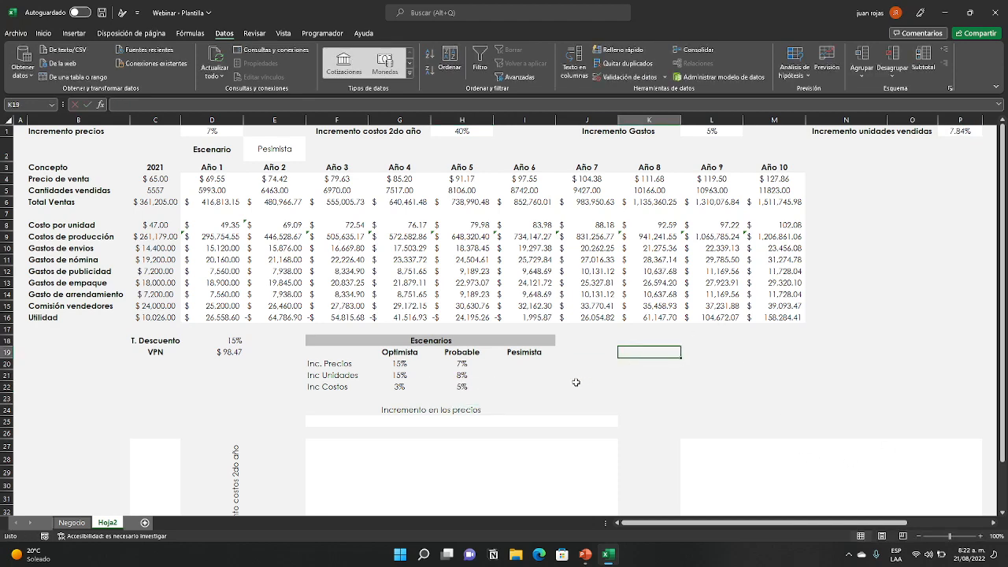
- Fill the Pesimista column with 5% for Inc. Precios, 5% for Inc Unidades and 7% for Inc Costos
{"action": "left_click", "coordinate": [533, 363]}
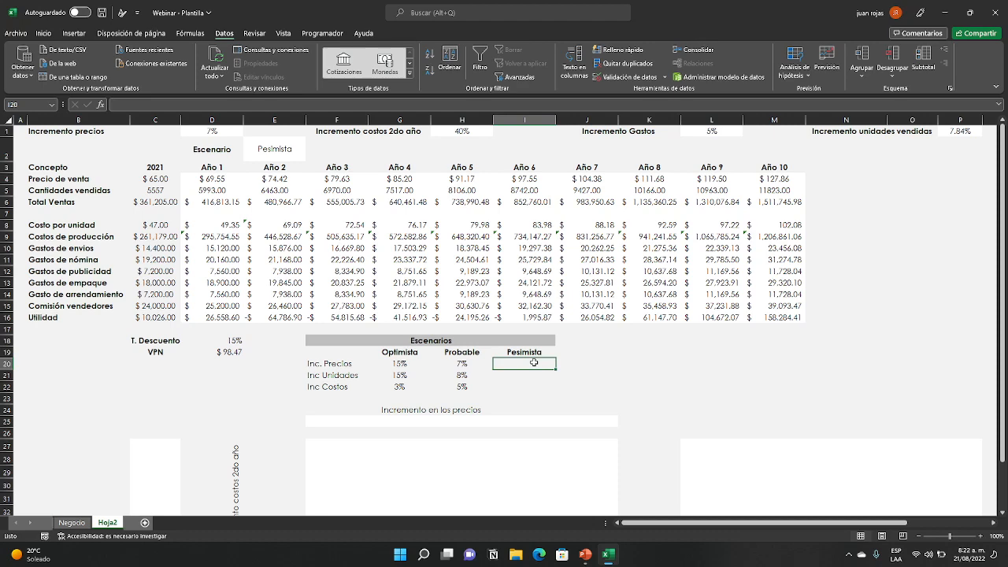
{"action": "type", "text": "5%"}
{"action": "key", "text": "Return"}
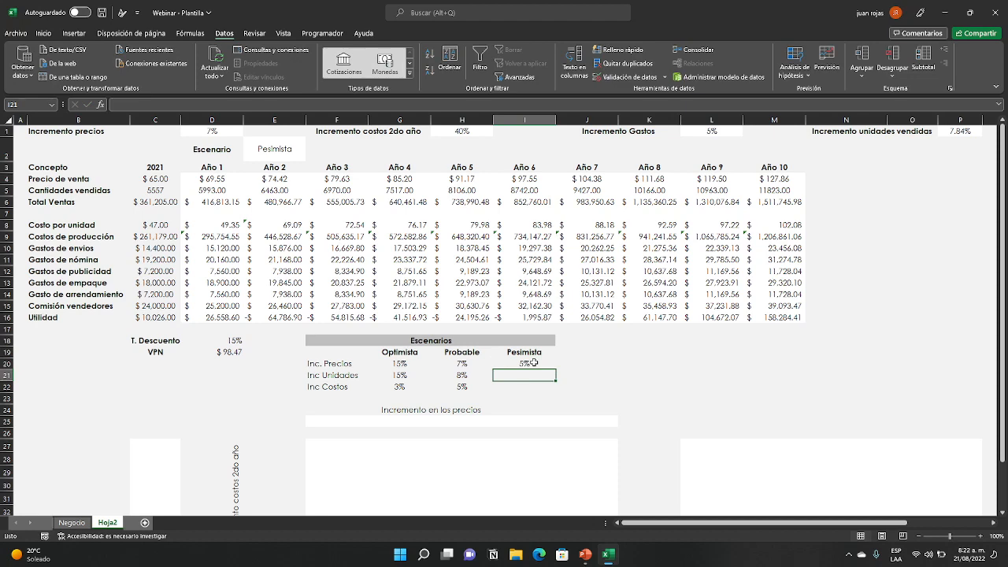
{"action": "type", "text": "5%"}
{"action": "key", "text": "Return"}
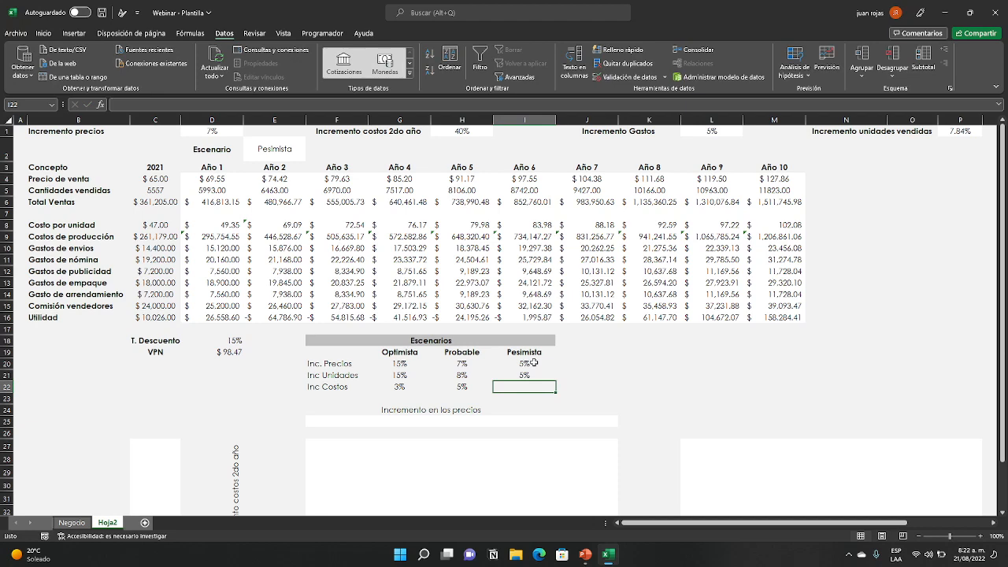
{"action": "type", "text": "7%"}
{"action": "key", "text": "Return"}
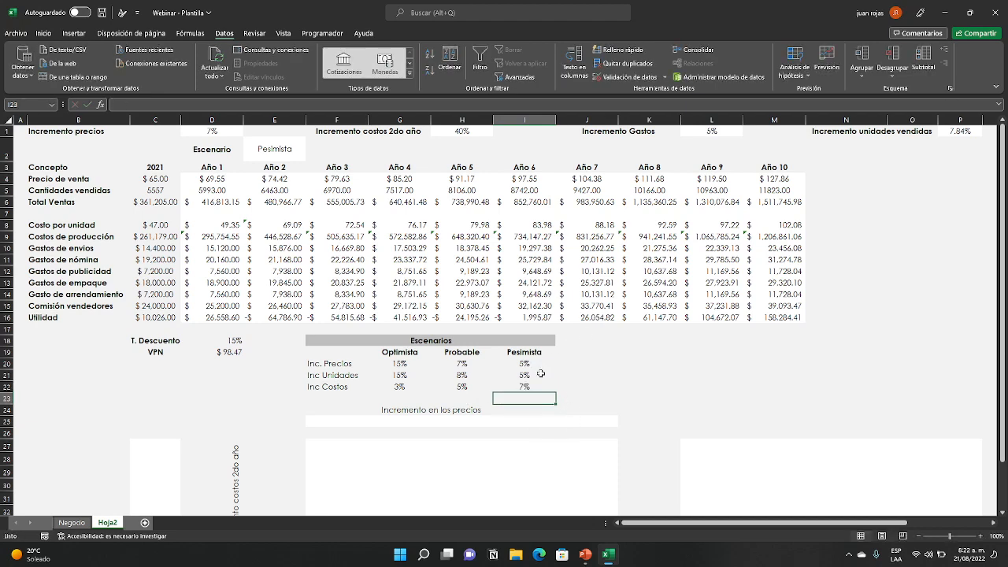
{"action": "left_click", "coordinate": [661, 375]}
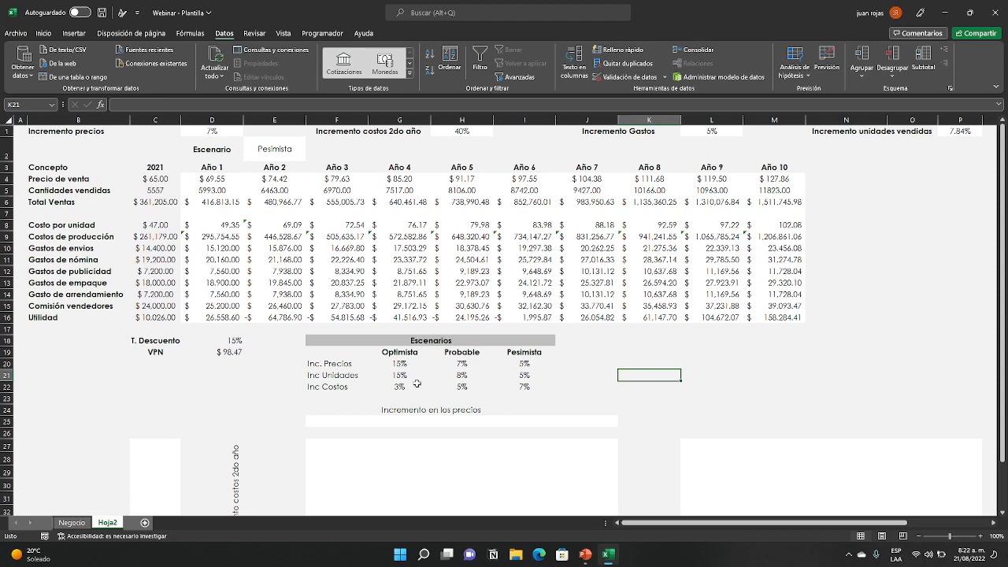
{"action": "left_click_drag", "start_coordinate": [317, 344], "coordinate": [467, 378]}
{"action": "left_click", "coordinate": [761, 400]}
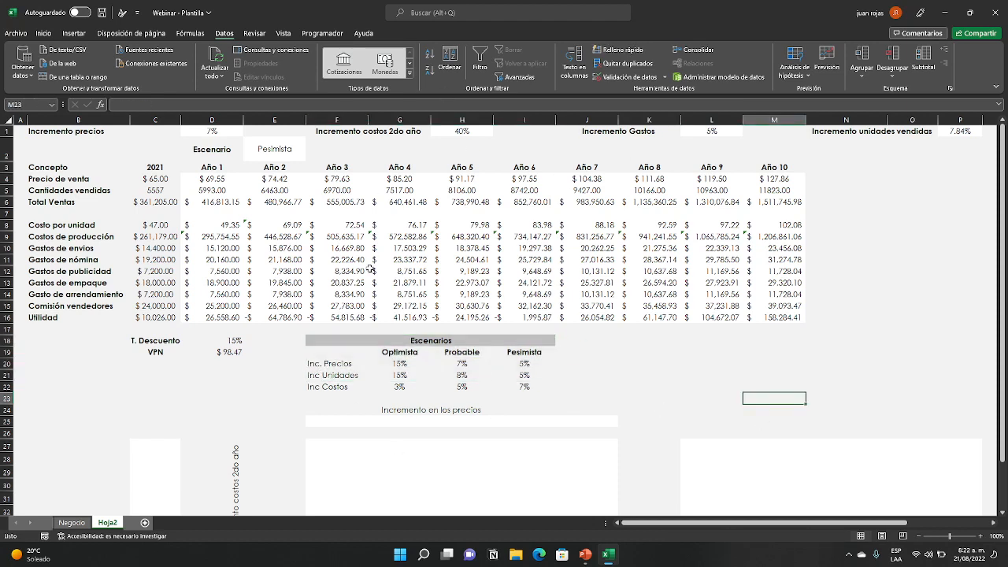
{"action": "left_click", "coordinate": [634, 400]}
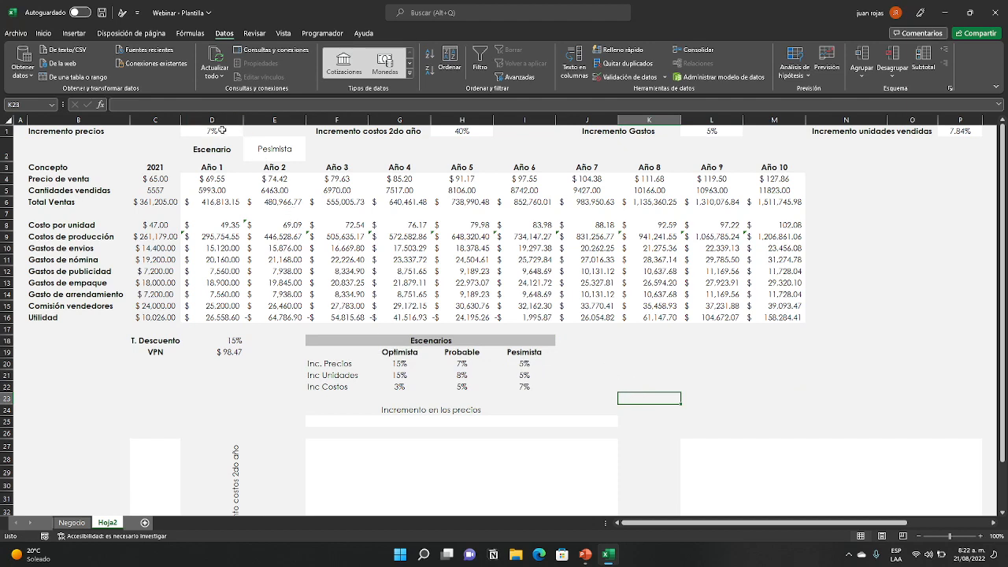
- Replace the Incremento precios value in D1 with a BUSCARH formula that uses the Escenario cell E2 as its lookup value
{"action": "left_click", "coordinate": [218, 133]}
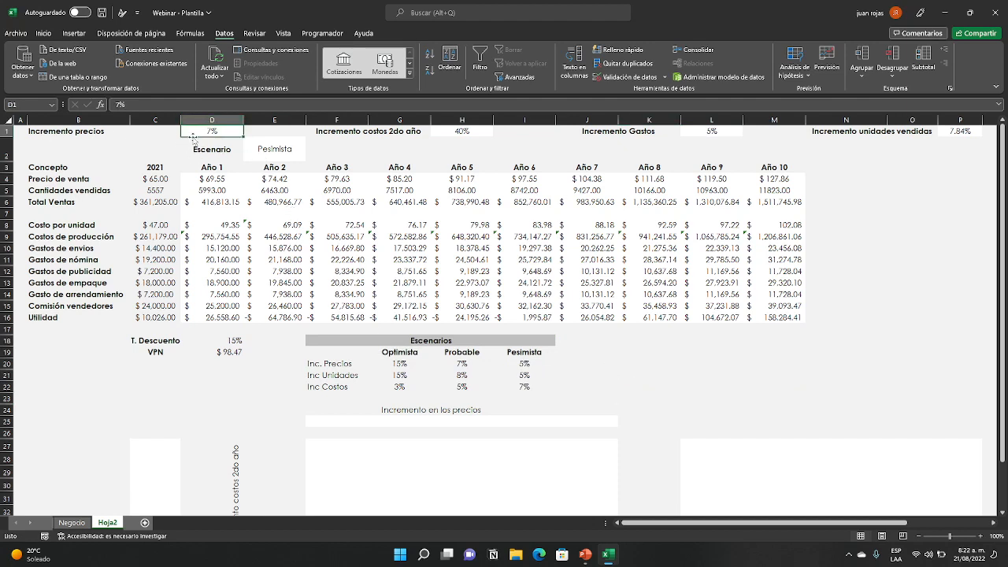
{"action": "double_click", "coordinate": [145, 101]}
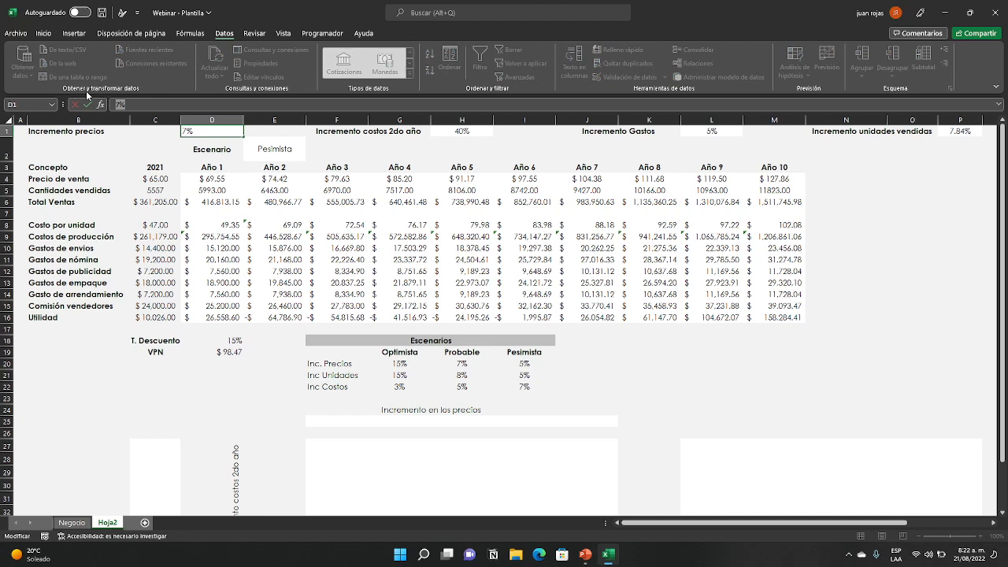
{"action": "type", "text": "+b"}
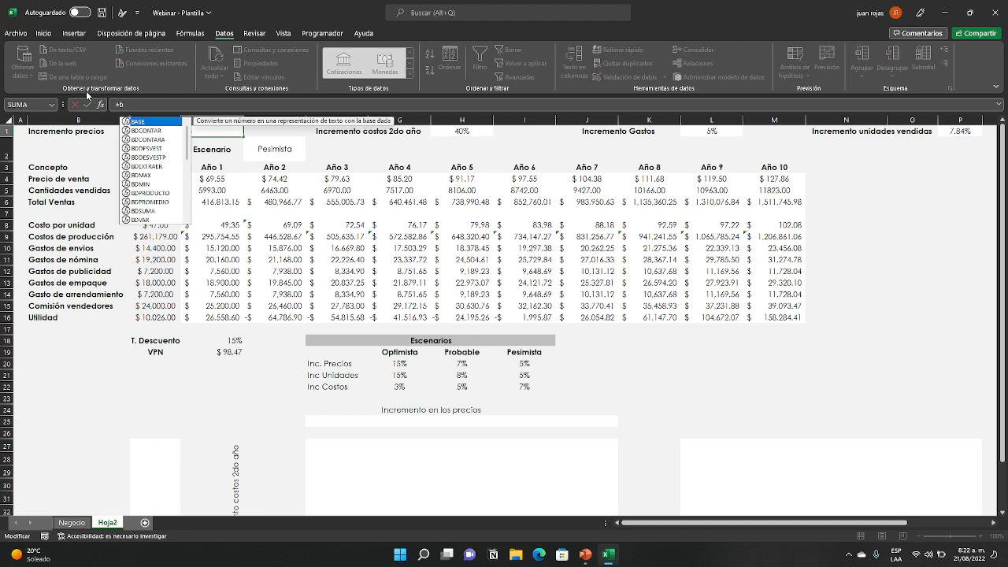
{"action": "type", "text": "uscar"}
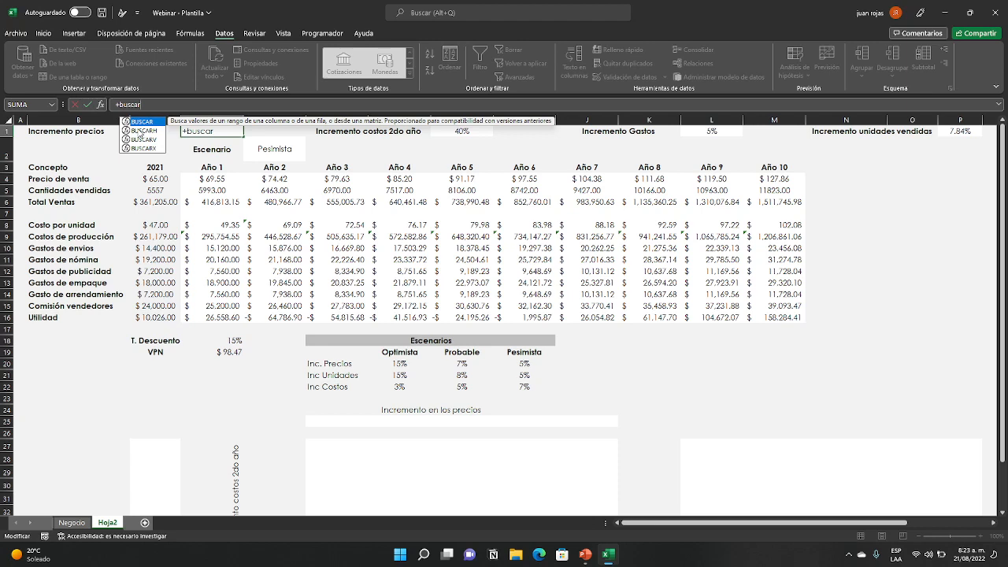
{"action": "double_click", "coordinate": [140, 132]}
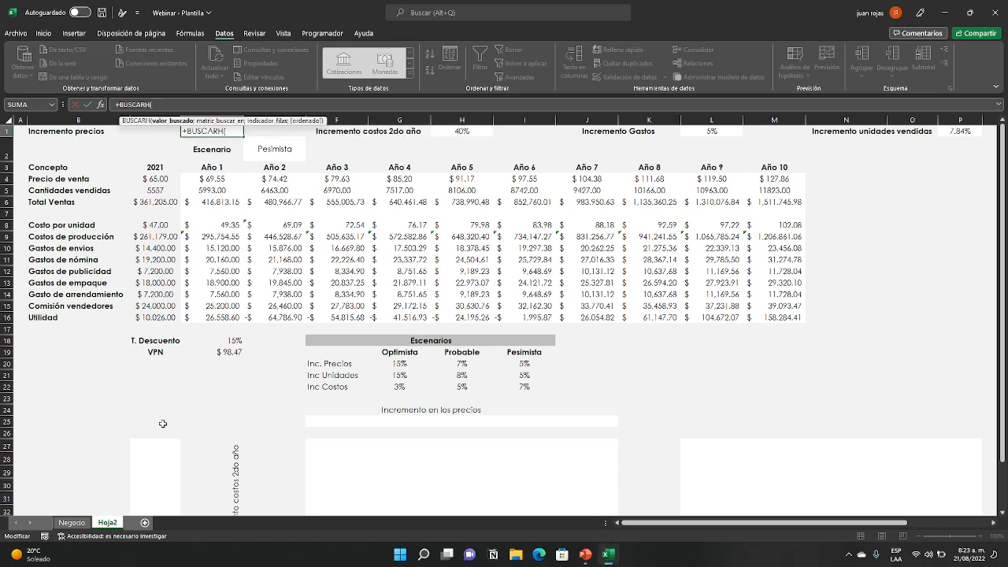
{"action": "left_click", "coordinate": [264, 147]}
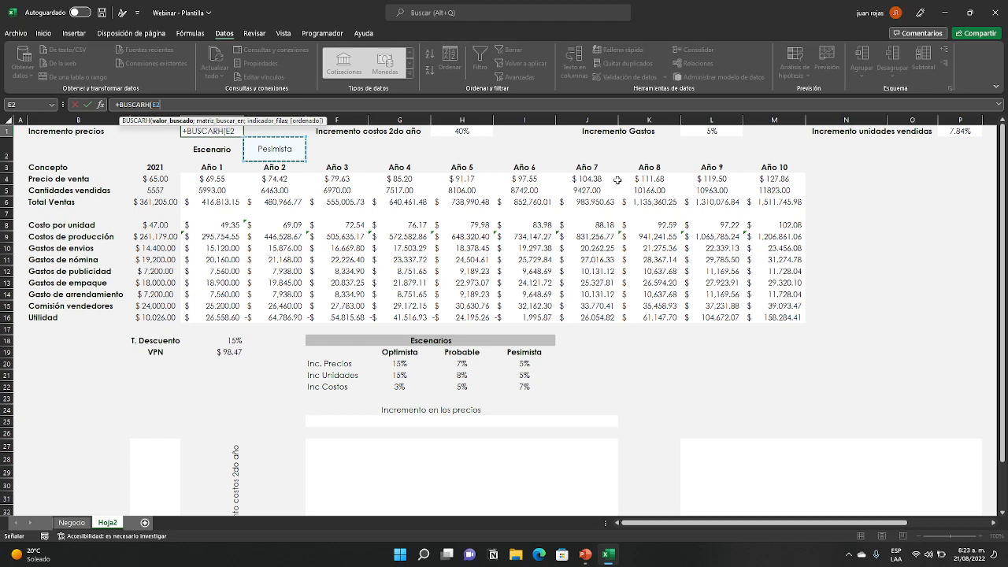
- Complete the BUSCARH formula in D1 with the absolute range $G$19:$I$22, row index 2 and exact match 0
{"action": "type", "text": ";"}
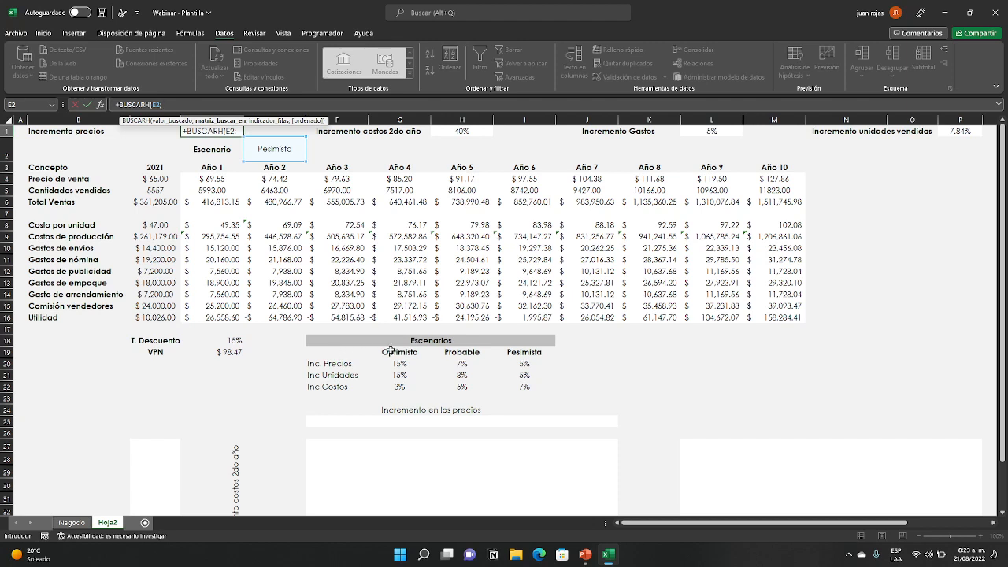
{"action": "left_click_drag", "start_coordinate": [386, 349], "coordinate": [526, 388]}
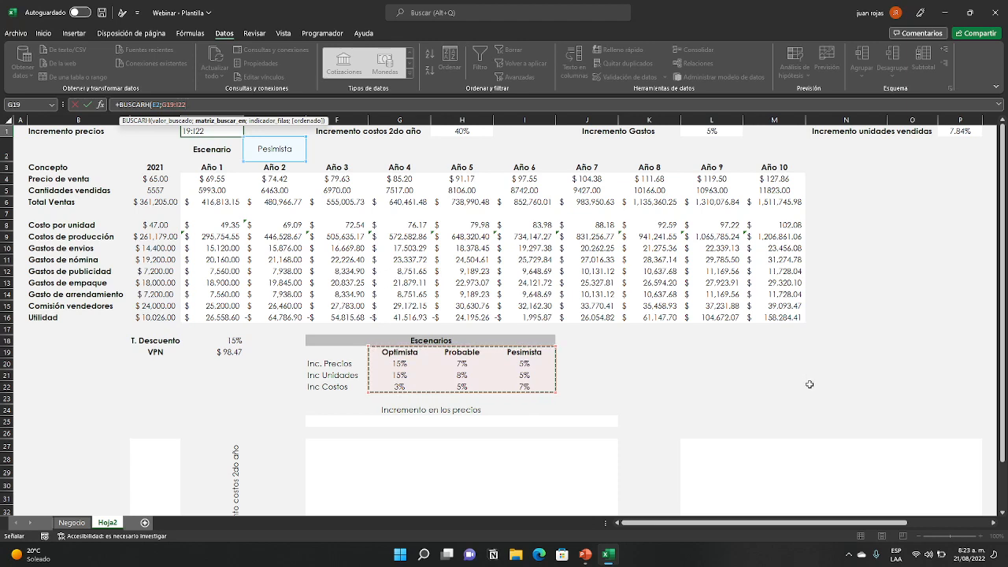
{"action": "key", "text": "F4"}
{"action": "type", "text": ";2"}
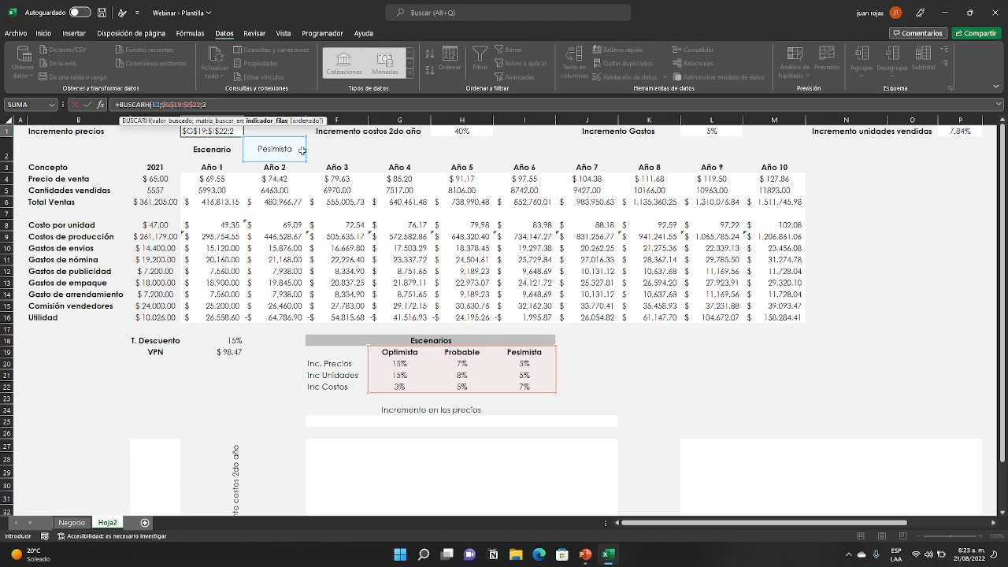
{"action": "type", "text": ";"}
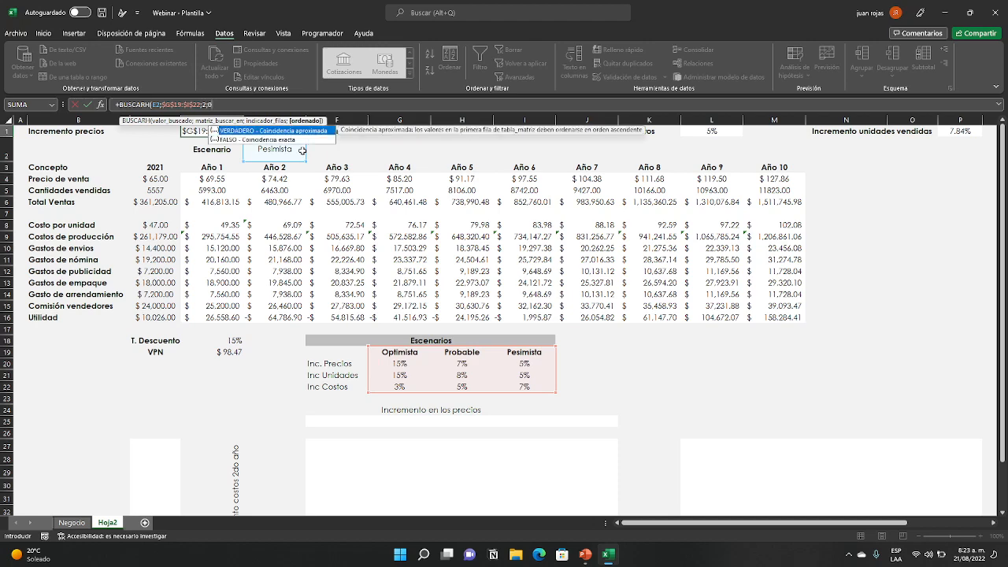
{"action": "type", "text": "0"}
{"action": "key", "text": "Return"}
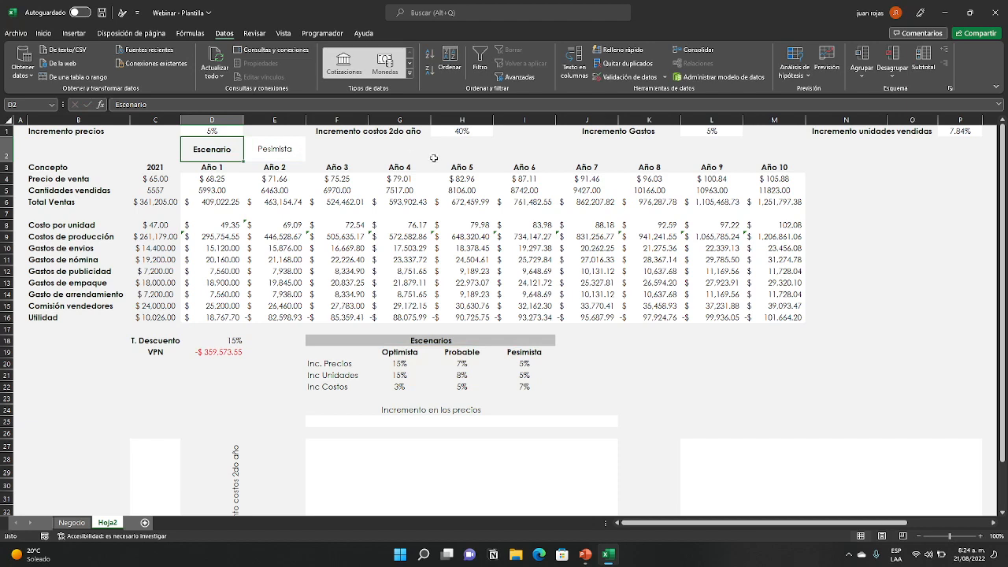
{"action": "left_click", "coordinate": [445, 146]}
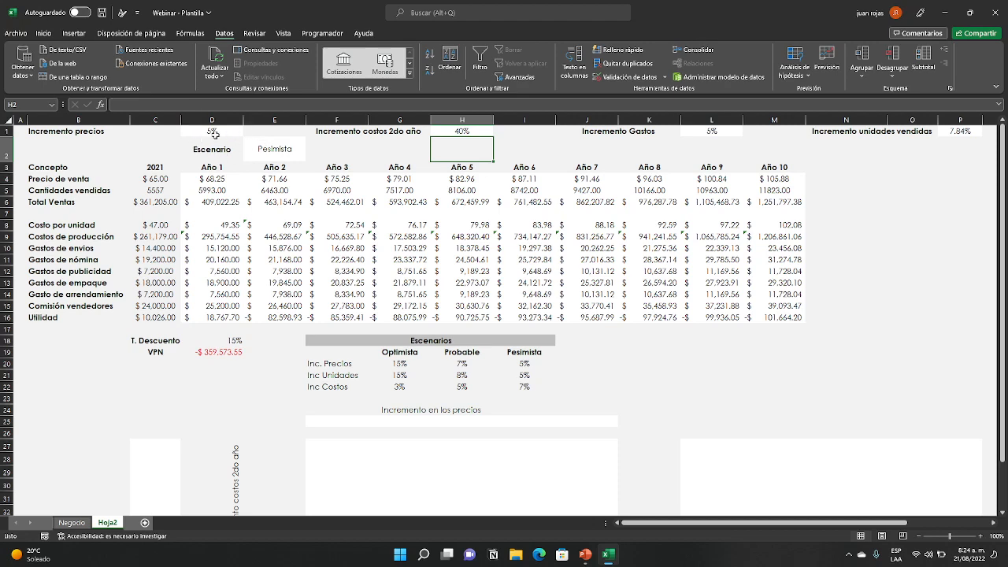
- Switch the Escenario selection in E2 to Probable
{"action": "left_click", "coordinate": [300, 153]}
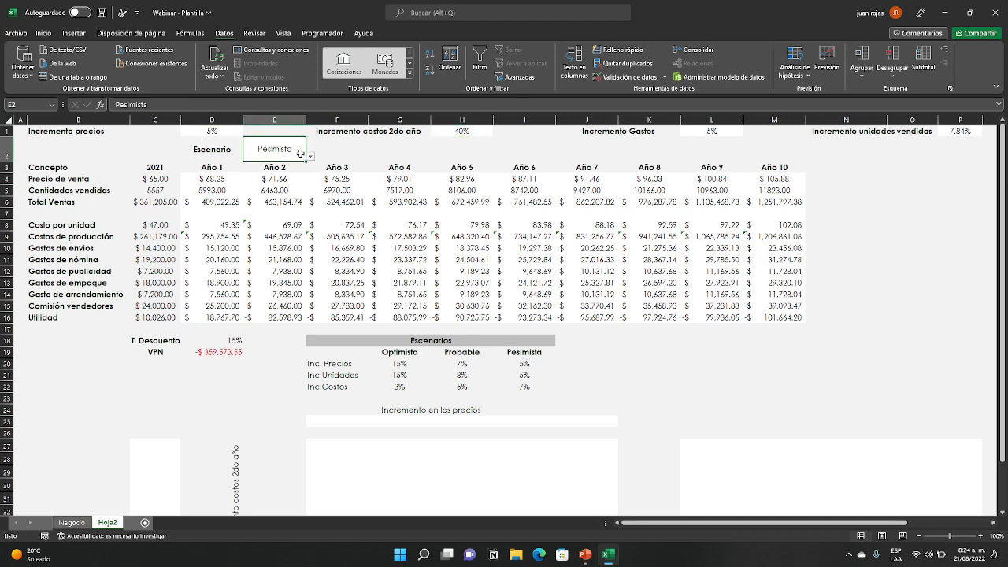
{"action": "left_click", "coordinate": [311, 157]}
{"action": "left_click", "coordinate": [268, 169]}
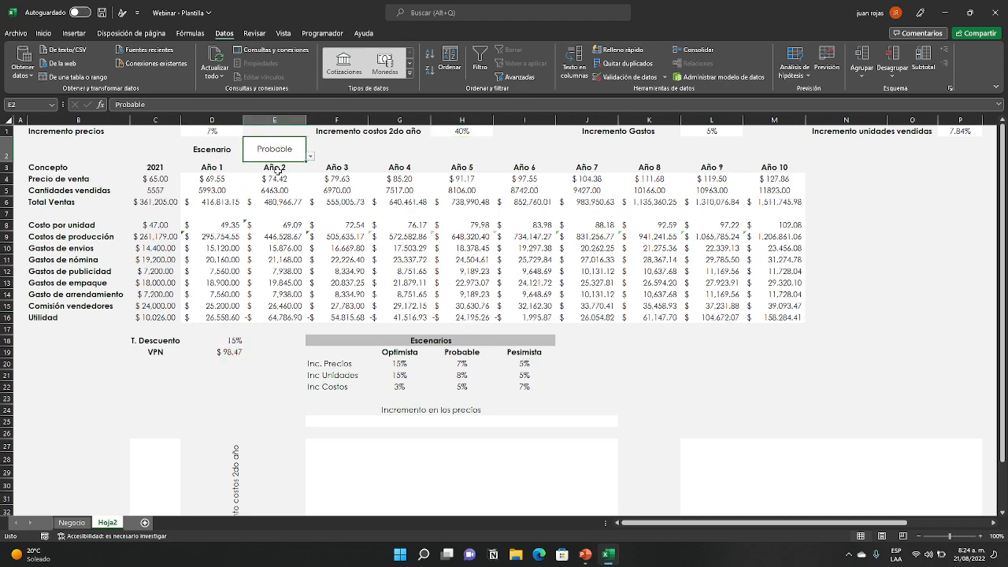
{"action": "left_click", "coordinate": [177, 133]}
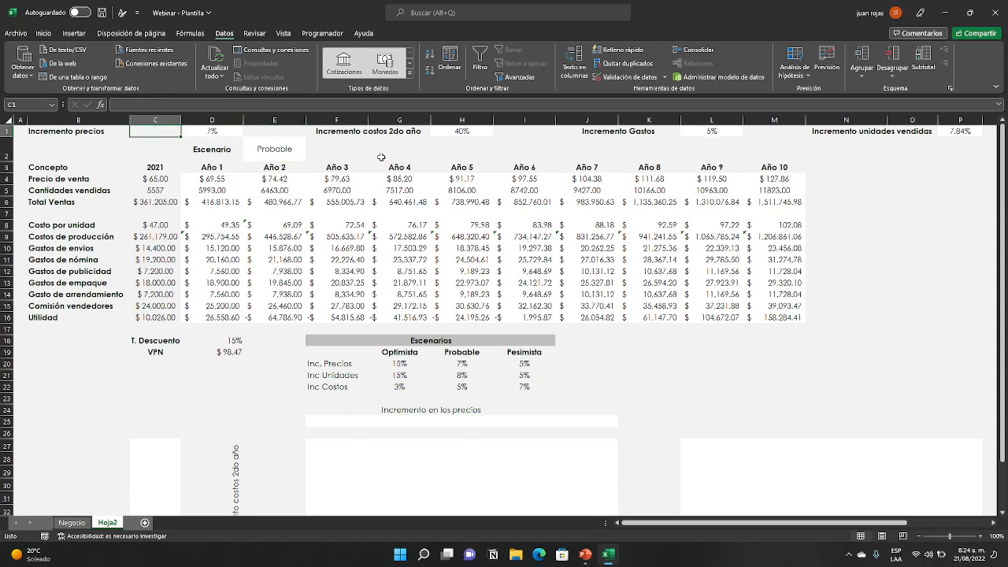
- Choose Optimista as the Escenario in E2
{"action": "left_click", "coordinate": [274, 146]}
{"action": "left_click", "coordinate": [312, 159]}
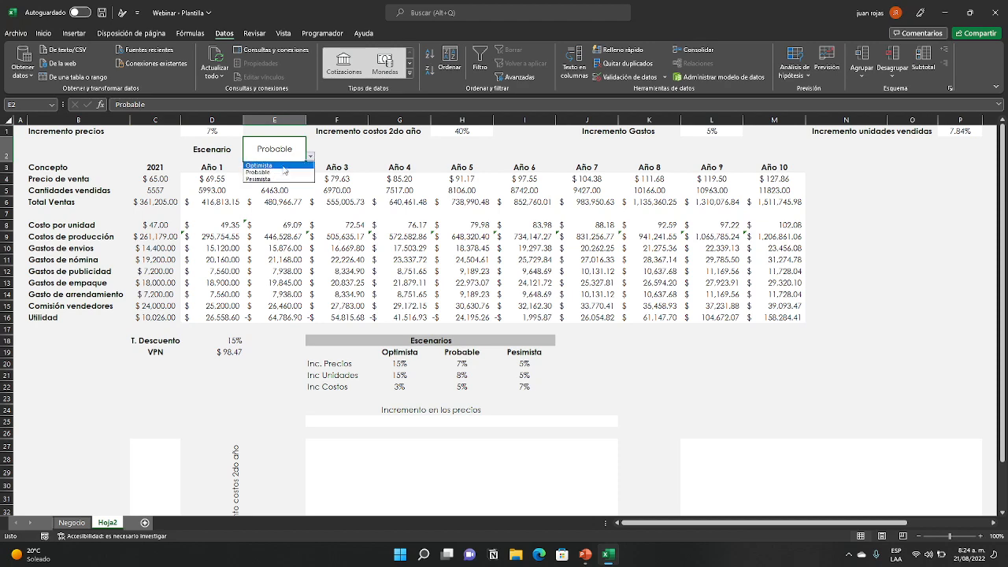
{"action": "left_click", "coordinate": [271, 166]}
{"action": "left_click", "coordinate": [326, 149]}
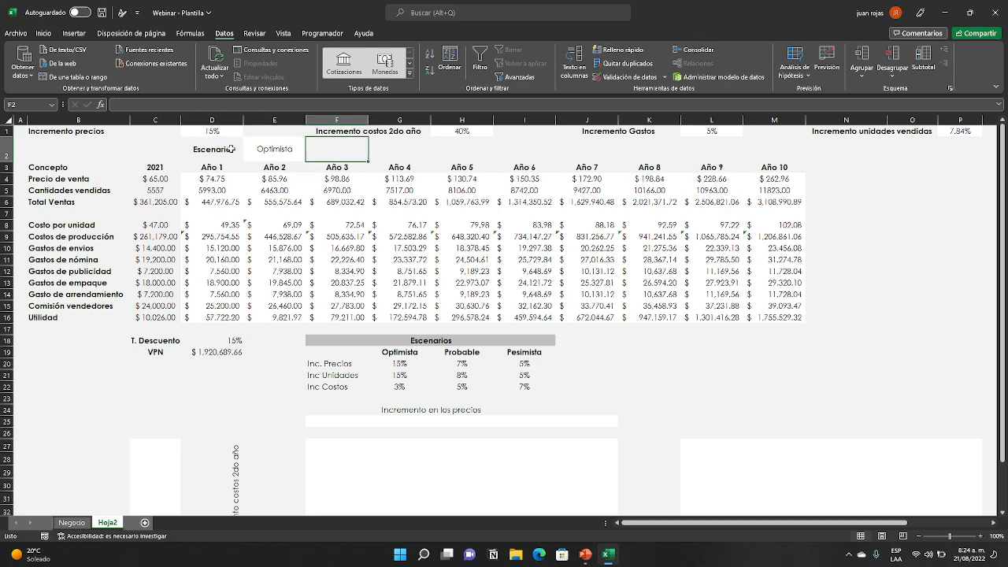
{"action": "left_click", "coordinate": [669, 397]}
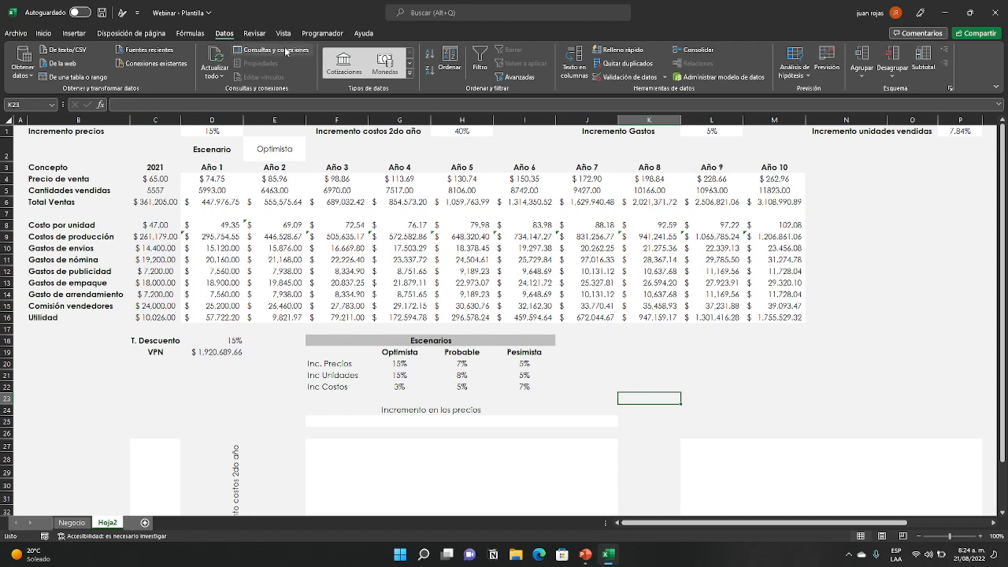
{"action": "left_click", "coordinate": [370, 151]}
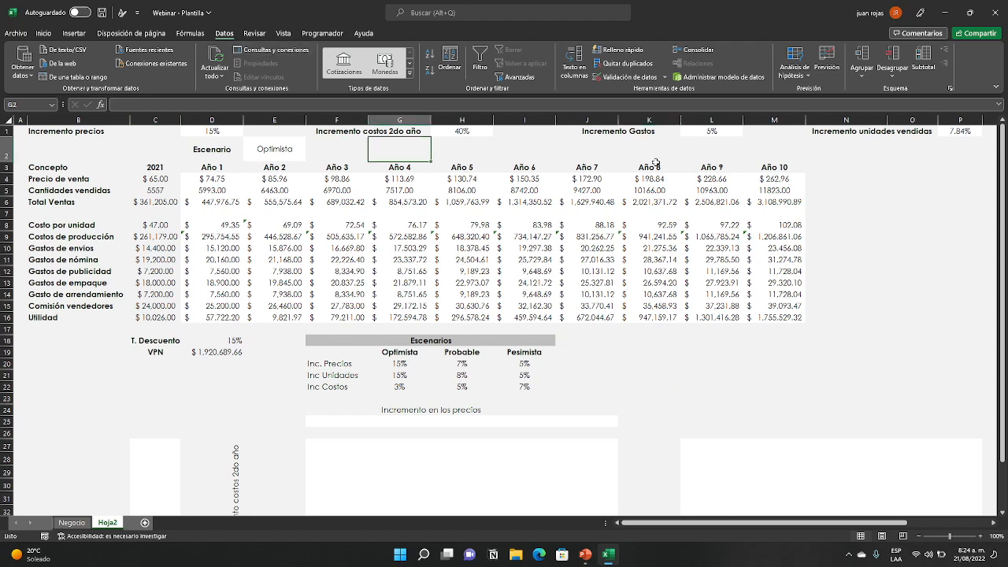
- Replace the Incremento Gastos value in L1 with a BUSCARH formula that takes the Escenario cell E2 as its lookup value
{"action": "left_click", "coordinate": [712, 133]}
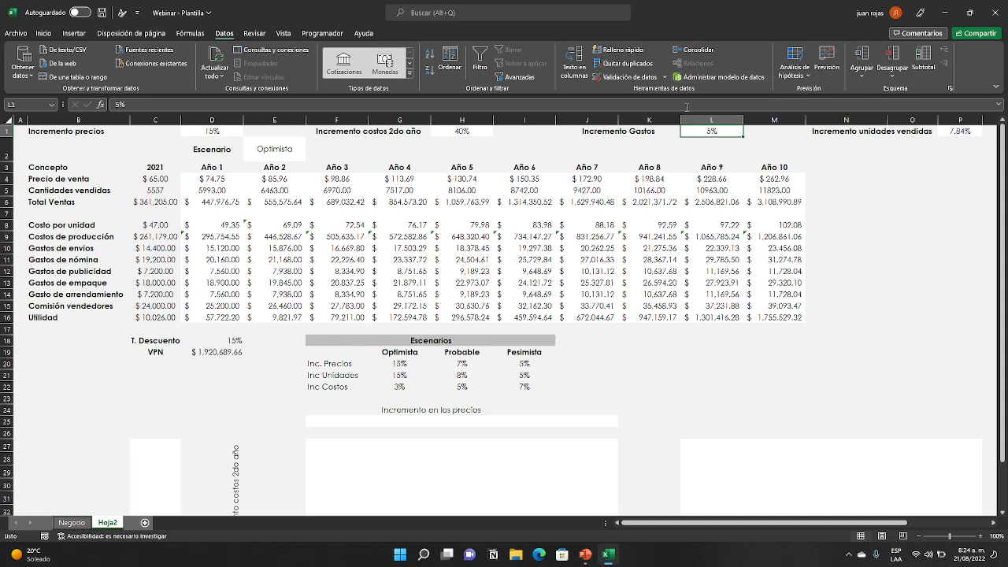
{"action": "type", "text": "+busca"}
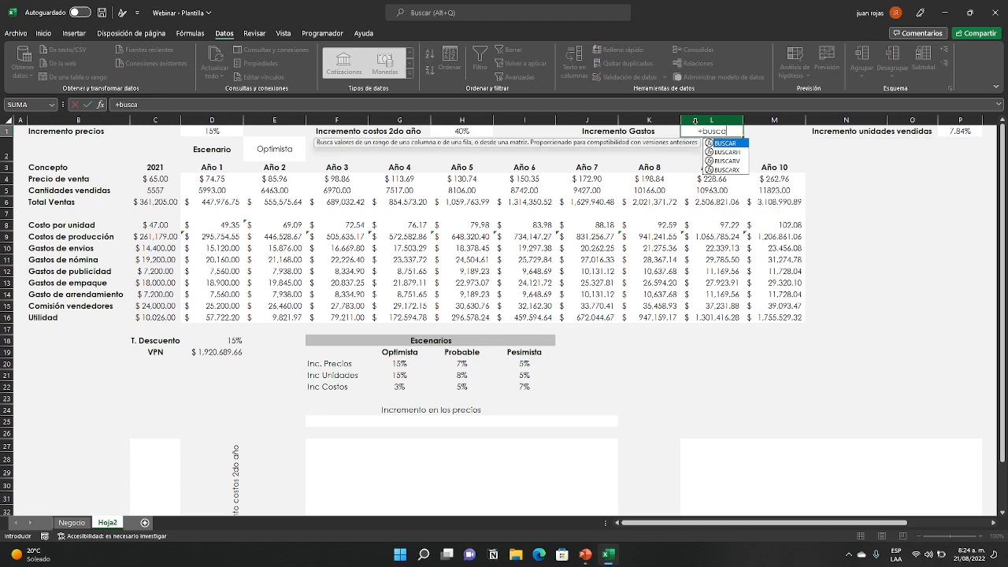
{"action": "double_click", "coordinate": [736, 152]}
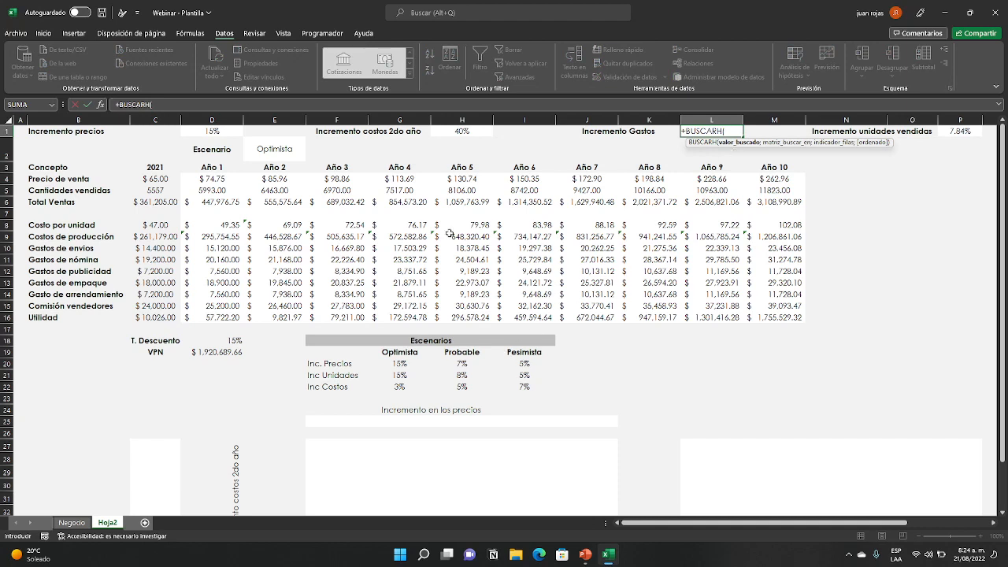
{"action": "left_click", "coordinate": [270, 148]}
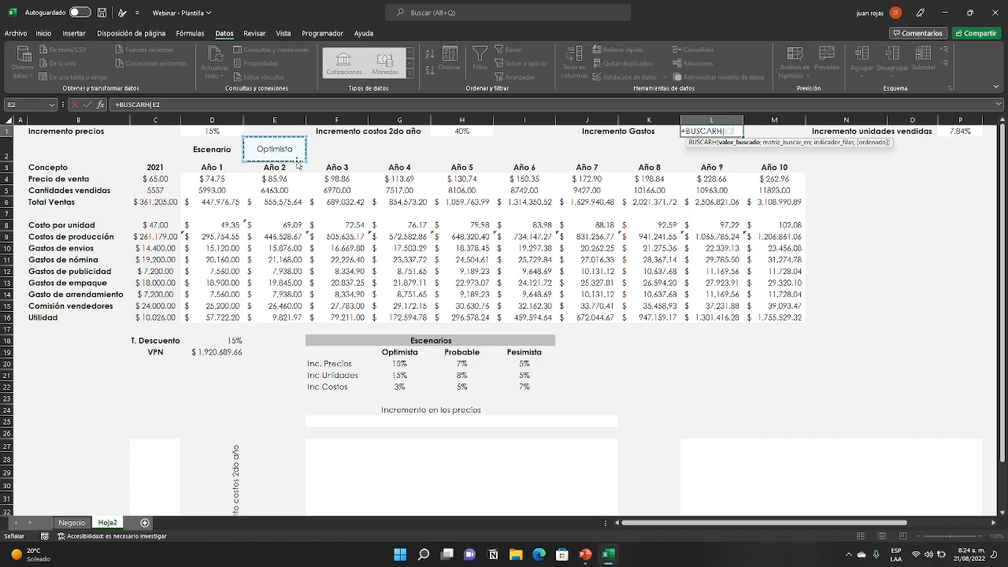
- Complete the BUSCARH formula in L1 for Incremento Gastos as +BUSCARH(E2;G19:$I$22;4;0)
{"action": "type", "text": ";"}
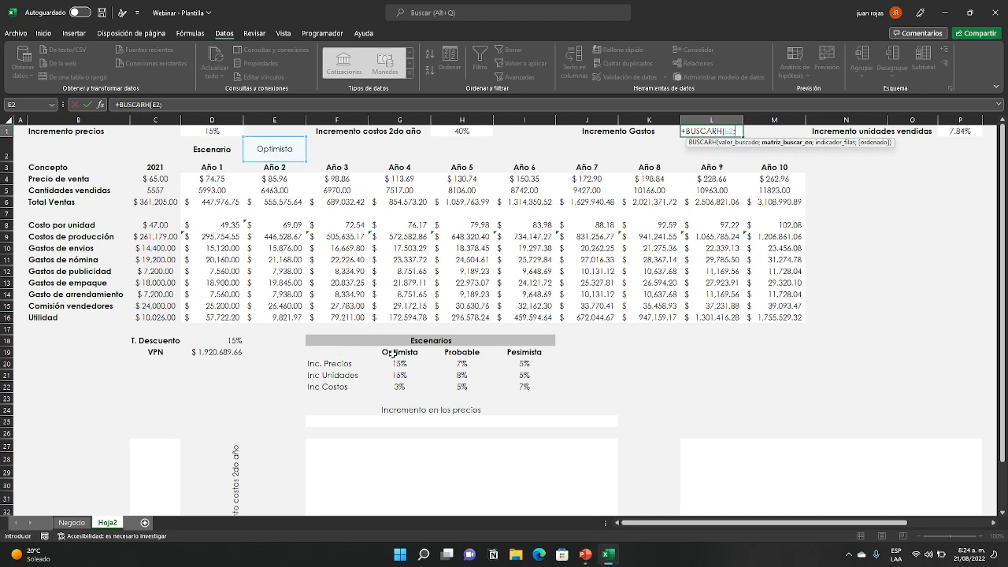
{"action": "left_click_drag", "start_coordinate": [393, 352], "coordinate": [524, 388]}
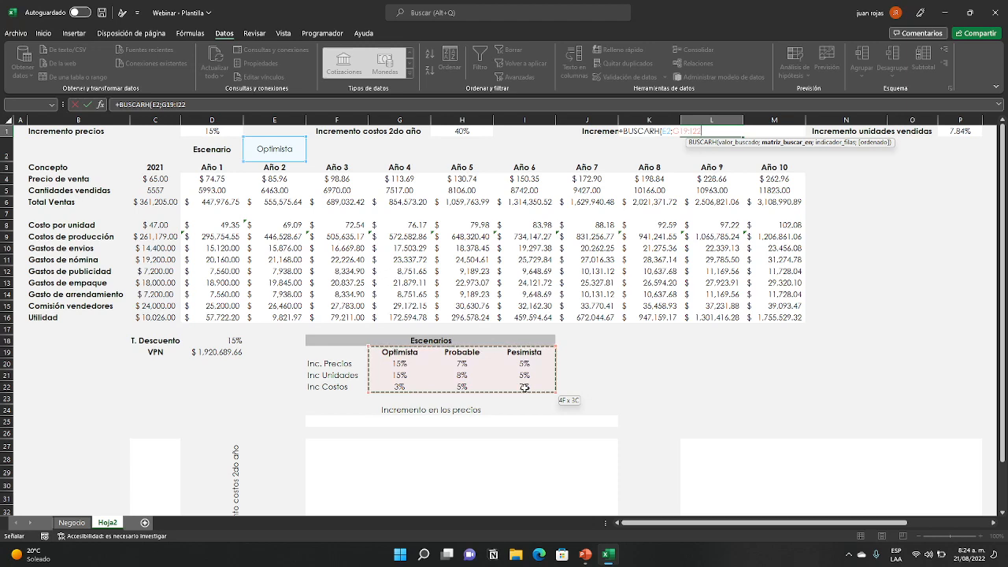
{"action": "left_click", "coordinate": [191, 104]}
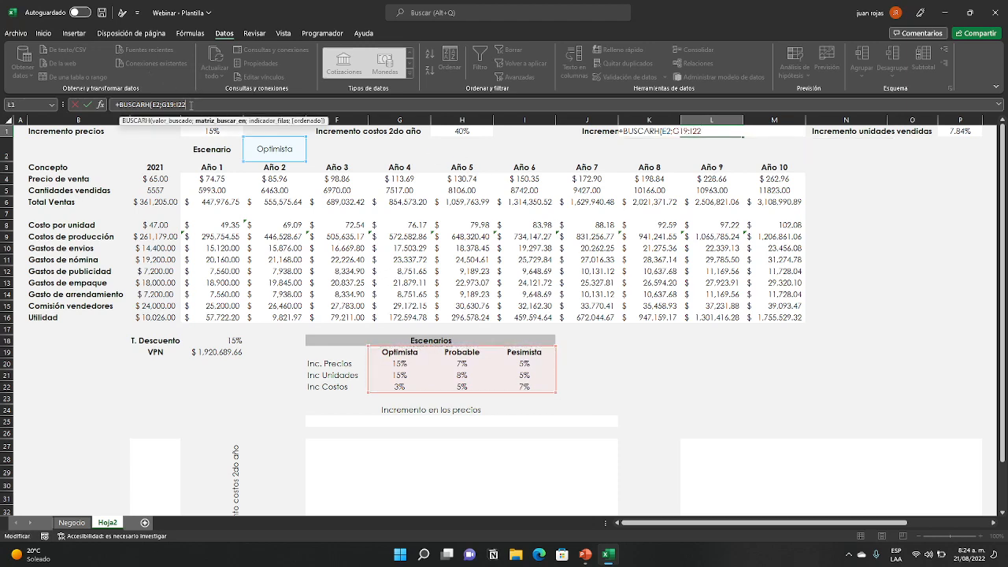
{"action": "key", "text": "F4"}
{"action": "type", "text": ";4"}
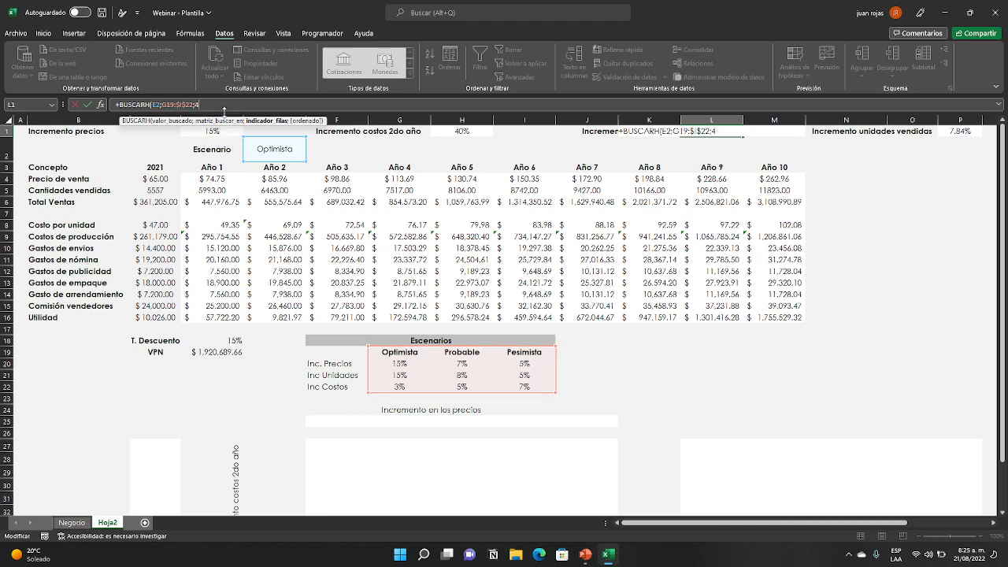
{"action": "type", "text": ";"}
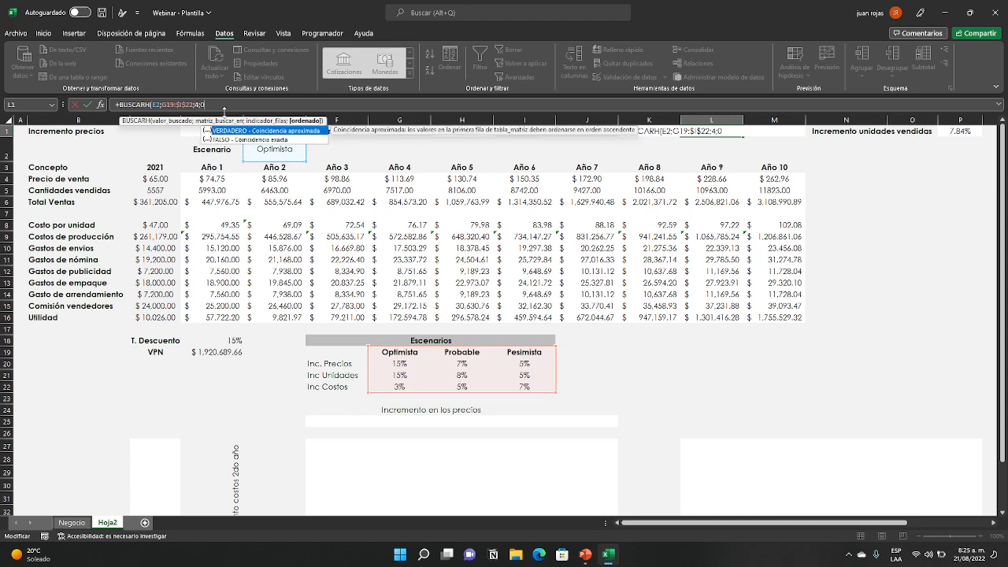
{"action": "type", "text": "0)"}
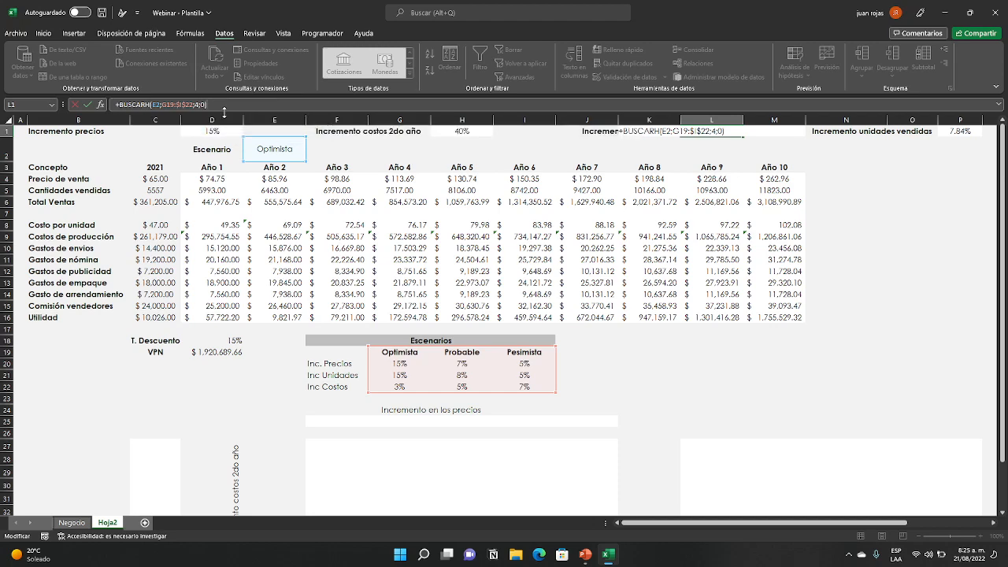
{"action": "key", "text": "Return"}
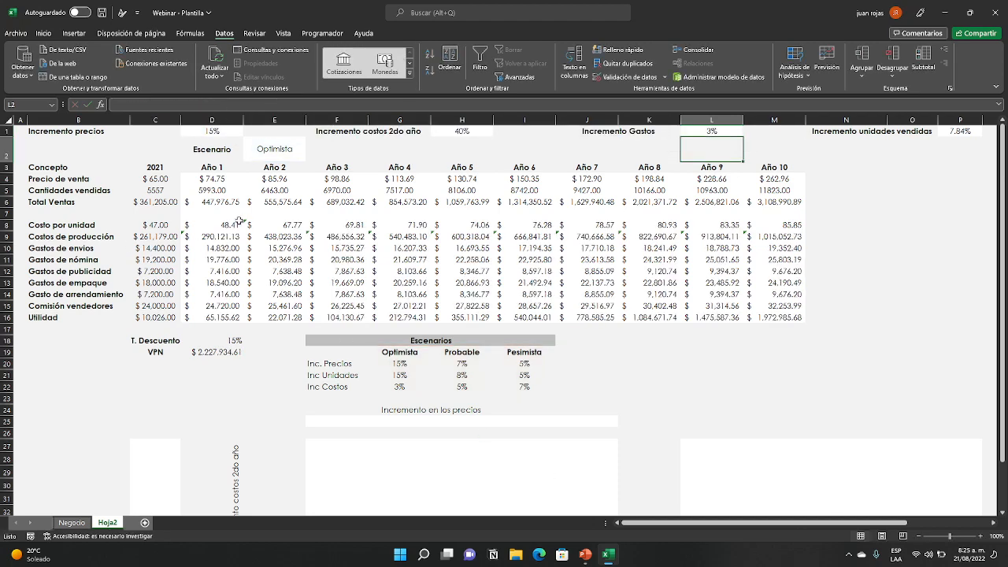
{"action": "left_click", "coordinate": [280, 149]}
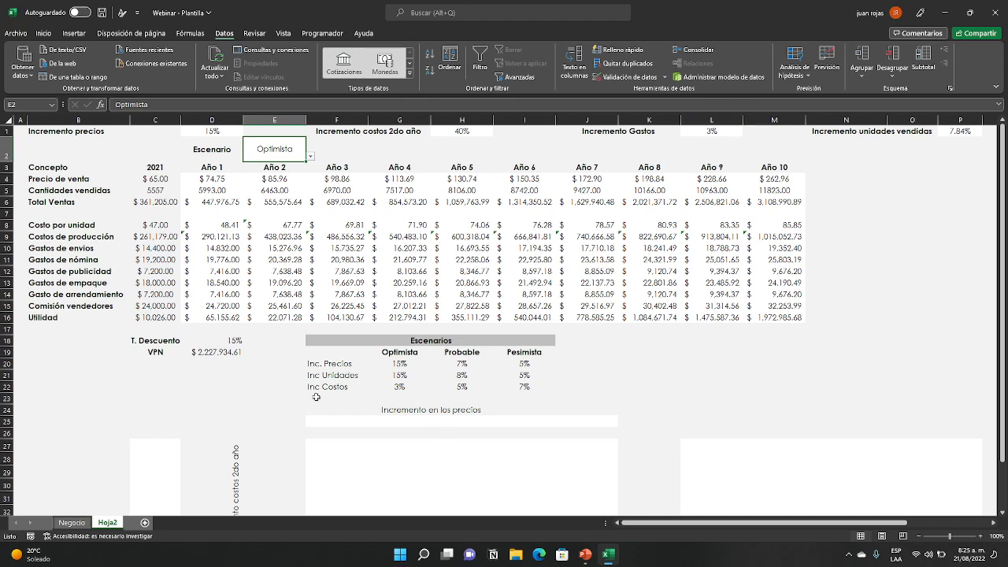
- Replace the formula in P1 for Incremento unidades vendidas with +BUSCARH(E2;$G$19:$I$22;3;0)
{"action": "left_click", "coordinate": [961, 131]}
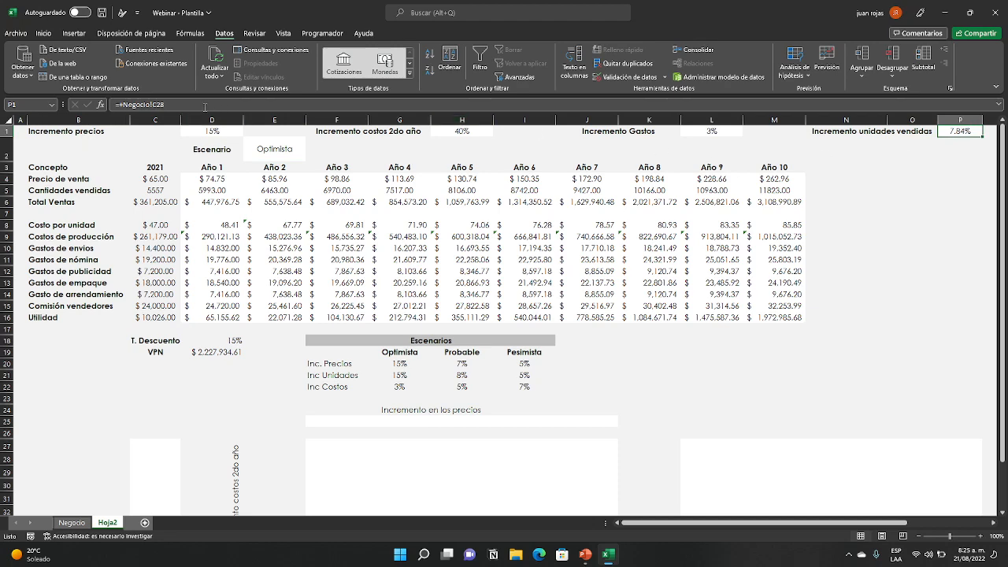
{"action": "key", "text": "F2"}
{"action": "type", "text": "+"}
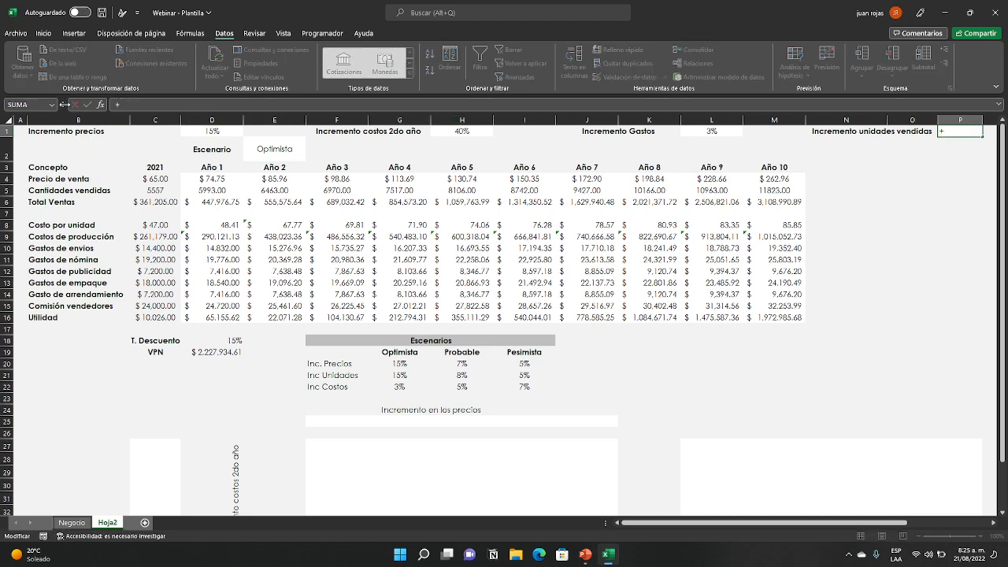
{"action": "type", "text": "busca"}
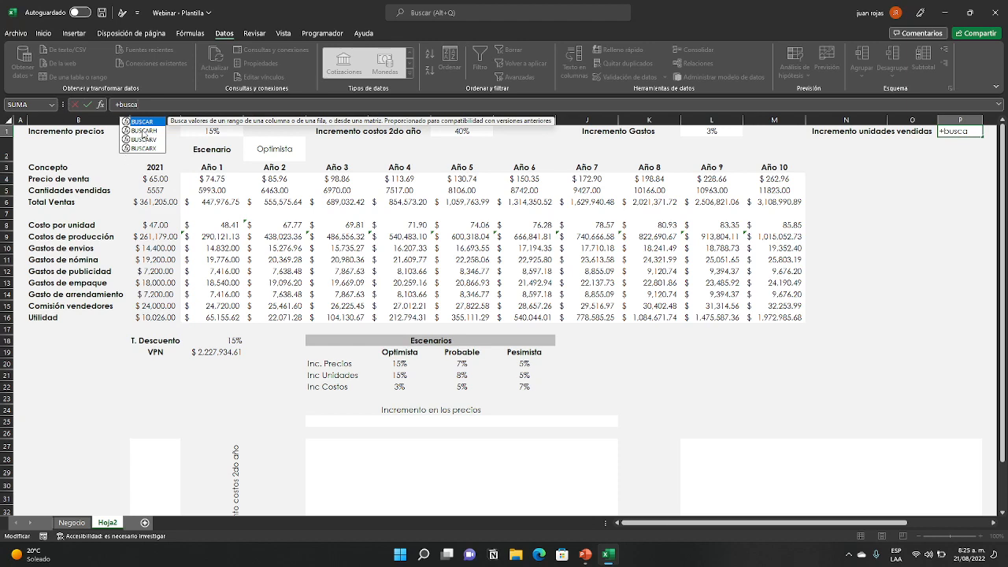
{"action": "double_click", "coordinate": [142, 132]}
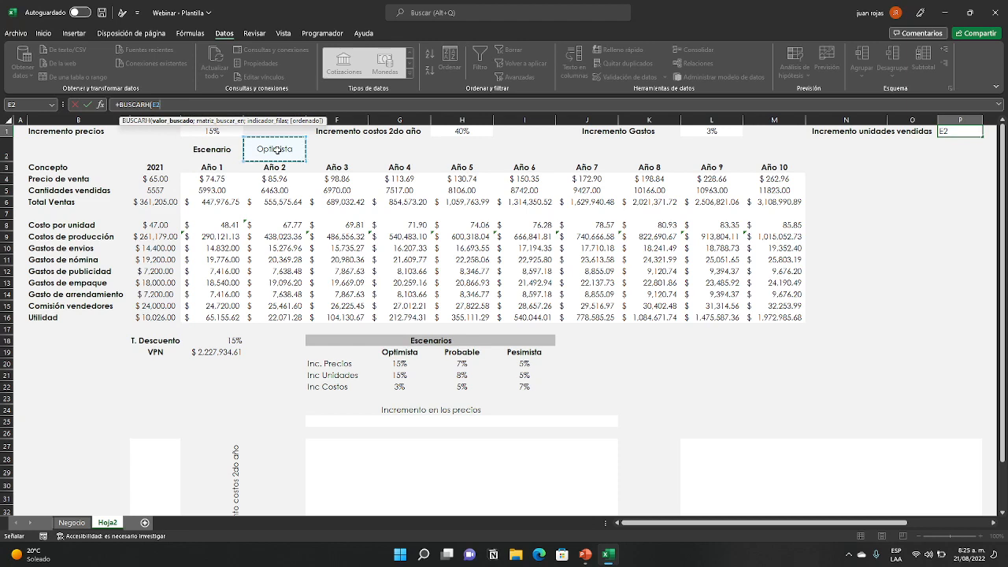
{"action": "type", "text": ";"}
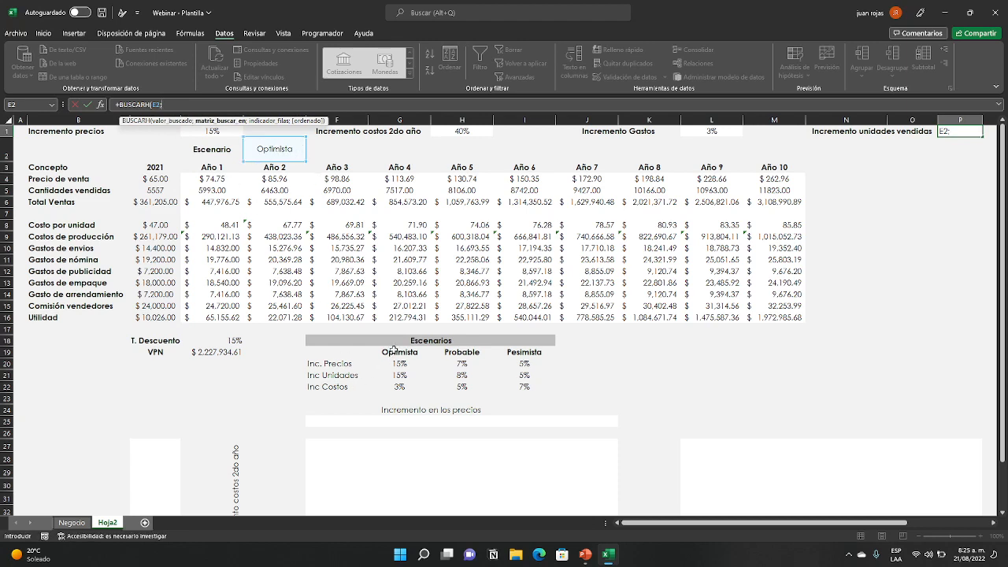
{"action": "left_click_drag", "start_coordinate": [394, 350], "coordinate": [514, 395]}
{"action": "key", "text": "F4"}
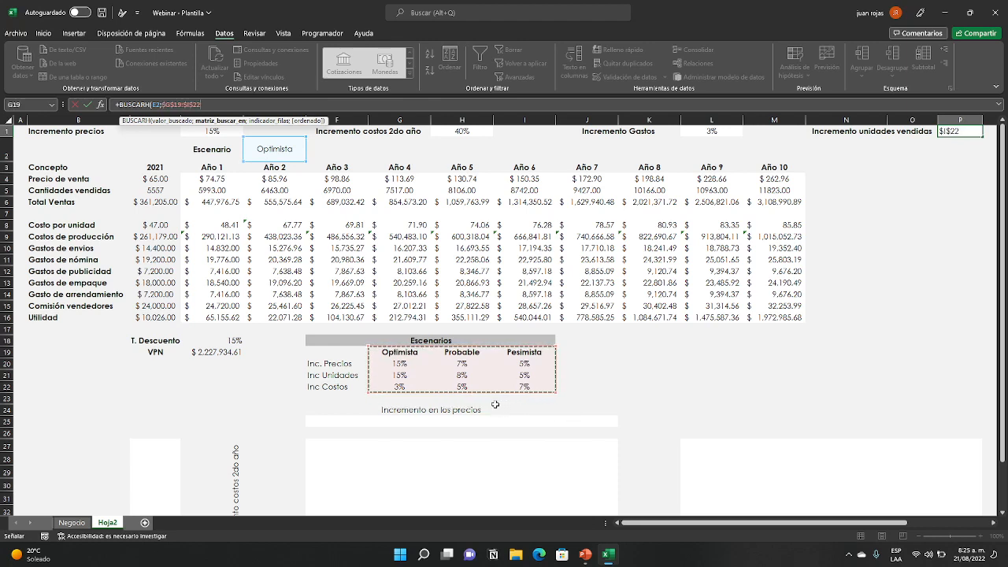
{"action": "type", "text": ";"}
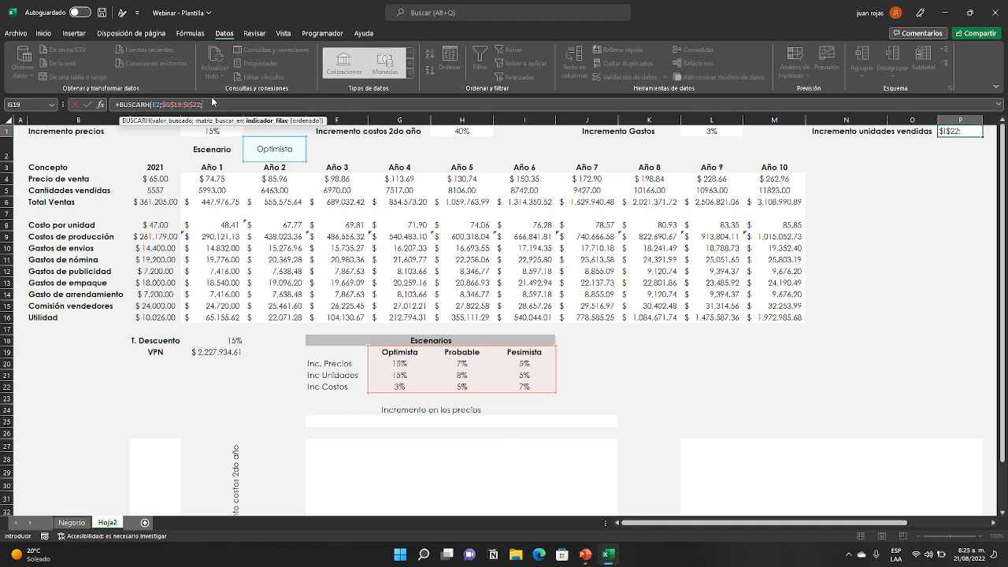
{"action": "type", "text": ";"}
{"action": "type", "text": "0)"}
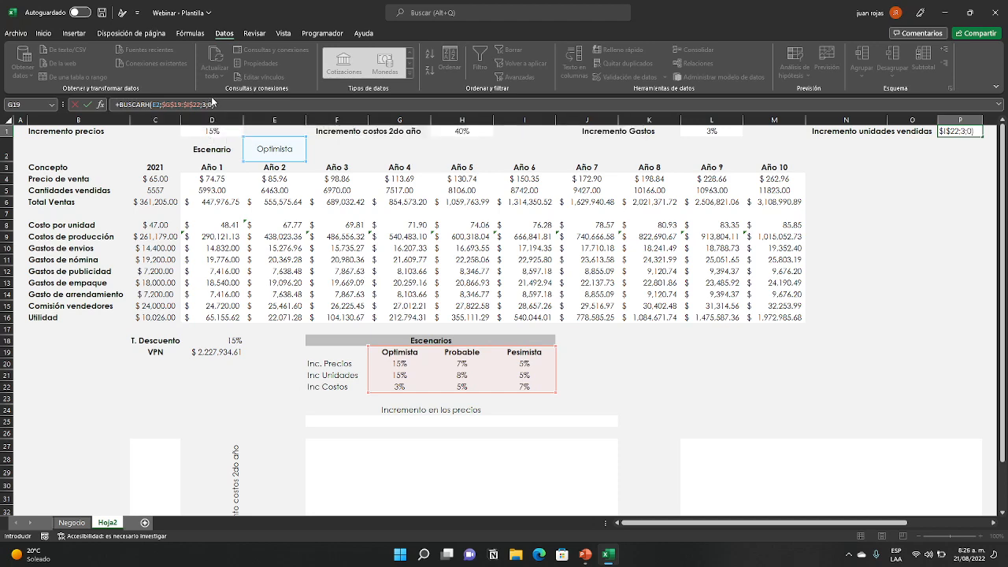
{"action": "key", "text": "Return"}
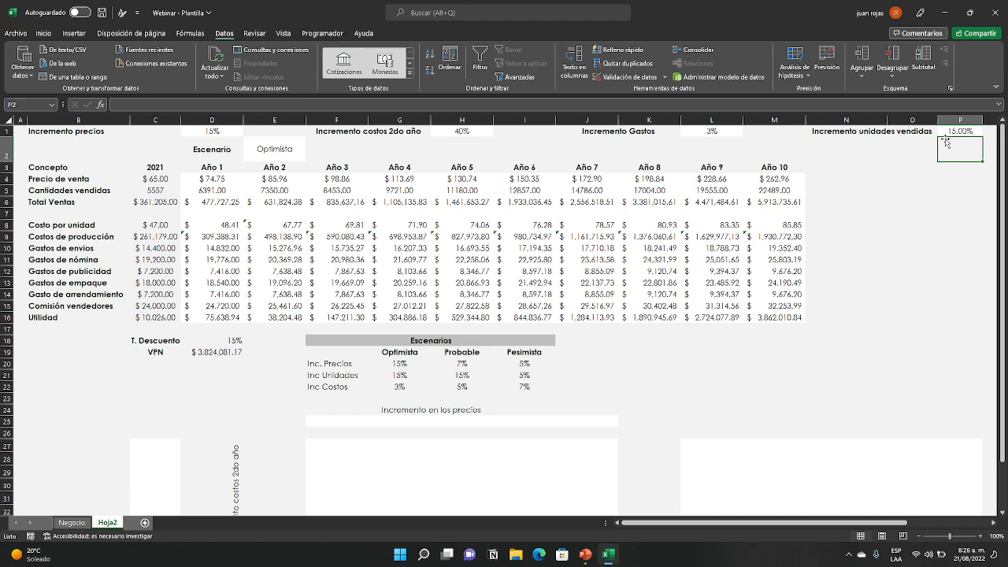
{"action": "left_click", "coordinate": [928, 212]}
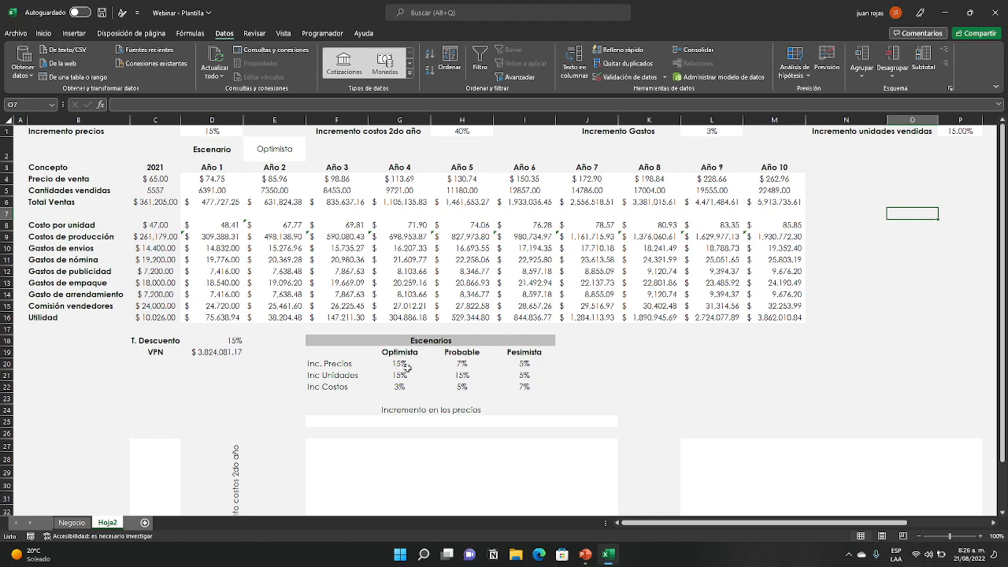
- Switch the scenario in E2 to Probable
{"action": "left_click", "coordinate": [286, 149]}
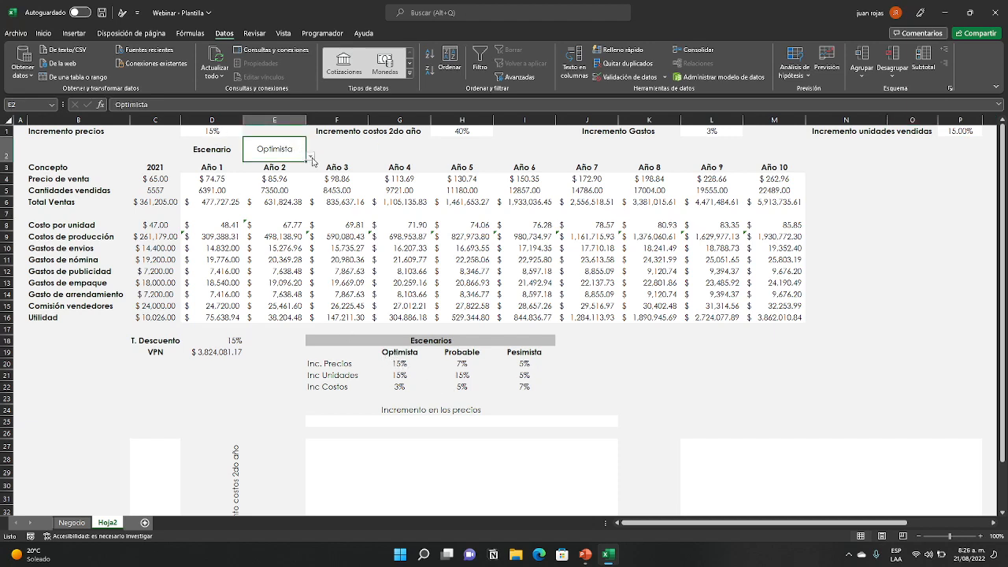
{"action": "left_click", "coordinate": [460, 151]}
{"action": "left_click", "coordinate": [845, 363]}
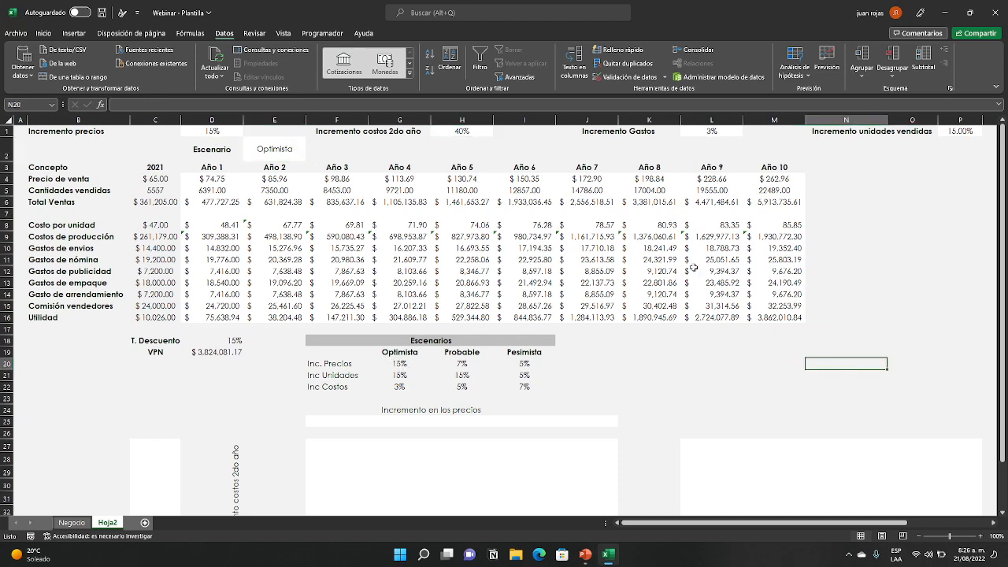
{"action": "left_click", "coordinate": [280, 152]}
{"action": "left_click", "coordinate": [311, 157]}
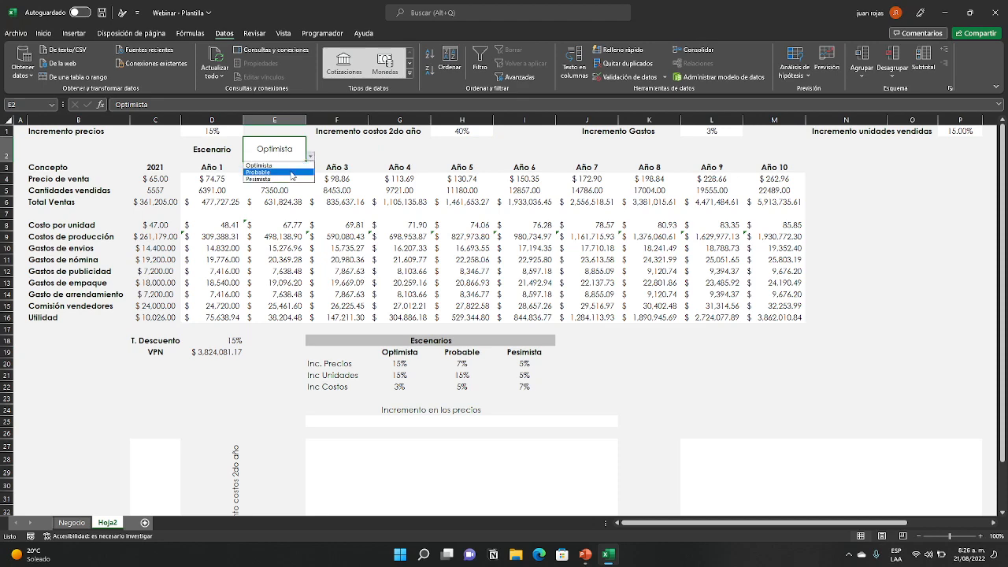
{"action": "left_click", "coordinate": [292, 173]}
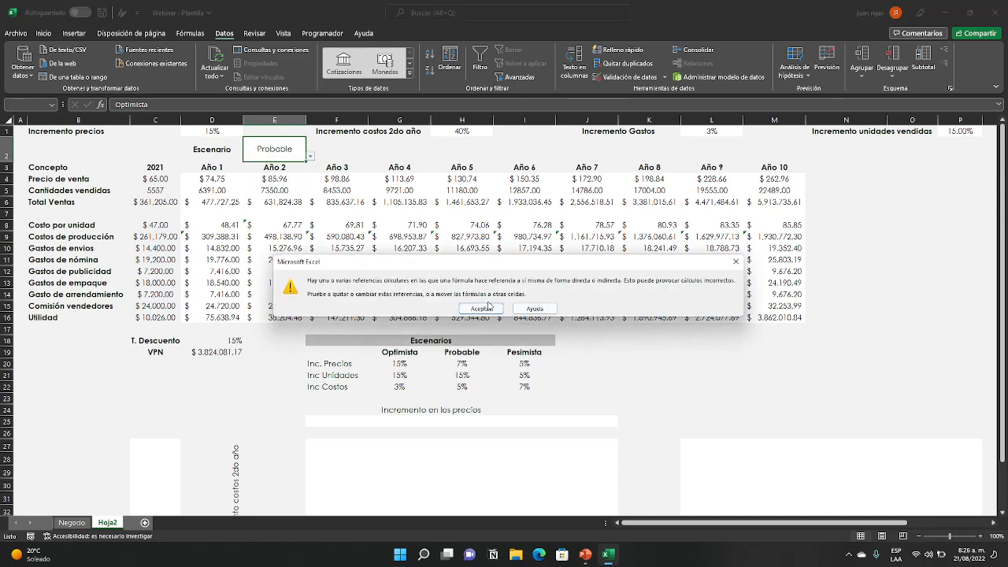
{"action": "left_click", "coordinate": [481, 309]}
{"action": "left_click", "coordinate": [647, 384]}
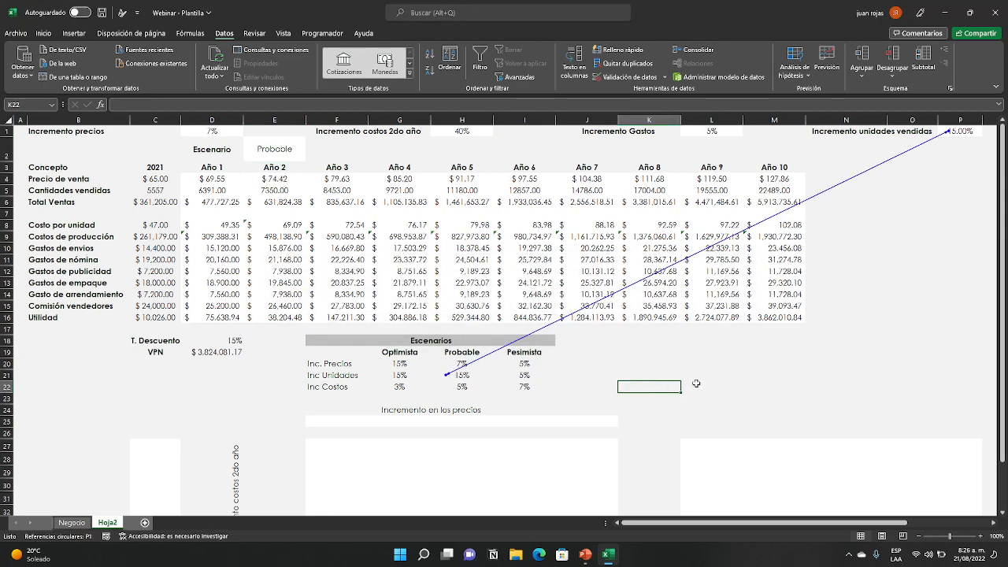
- Remove the circular reference by replacing the P1 link in H21, Inc Unidades under Probable, with the fixed value 7.84%
{"action": "left_click", "coordinate": [945, 131]}
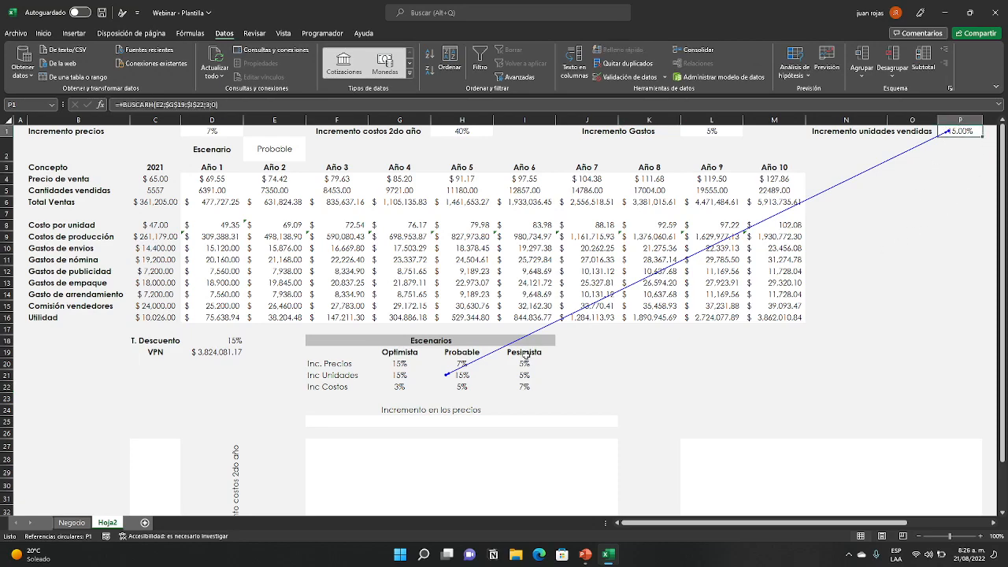
{"action": "left_click", "coordinate": [453, 373]}
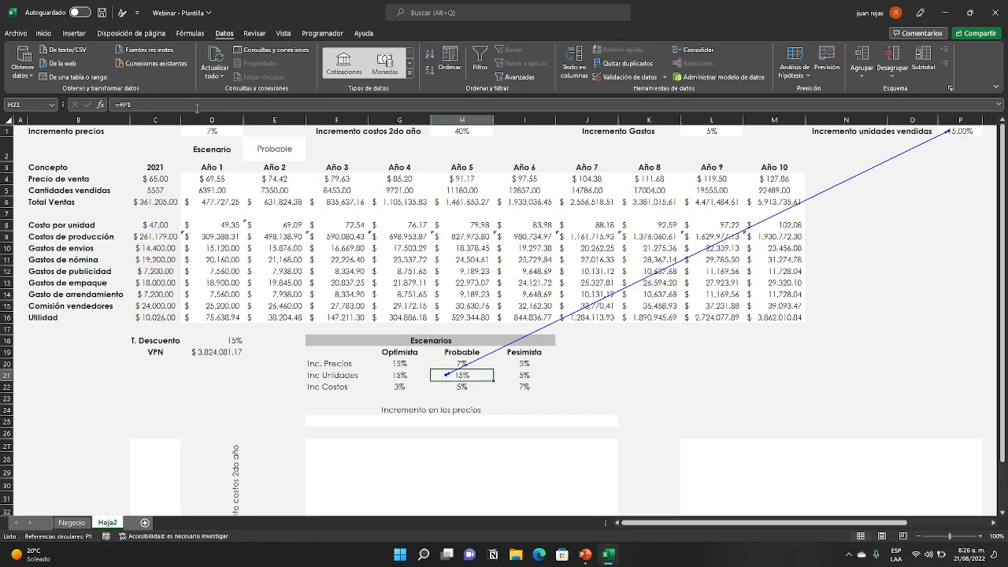
{"action": "left_click", "coordinate": [197, 105]}
{"action": "key", "text": "Escape"}
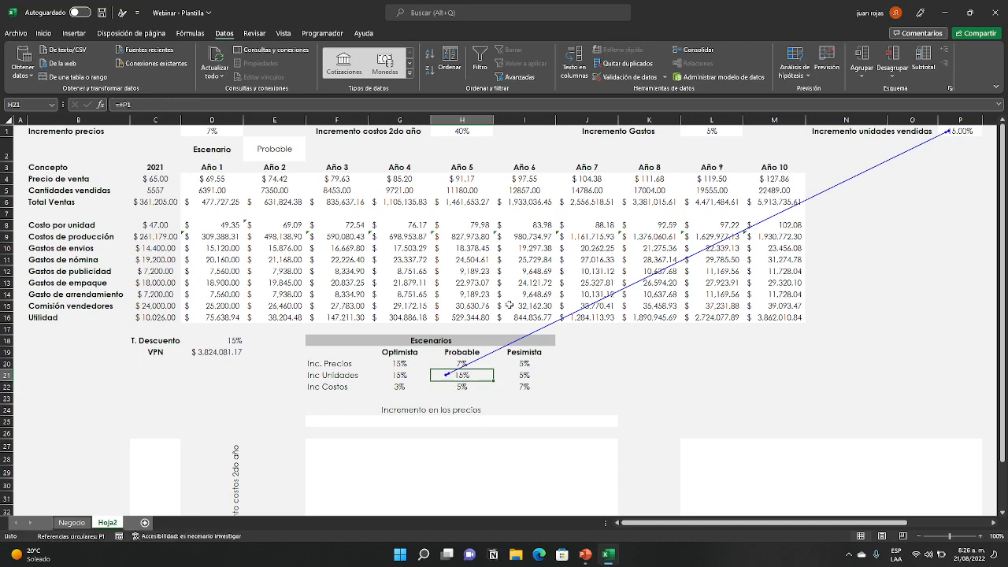
{"action": "type", "text": "15%"}
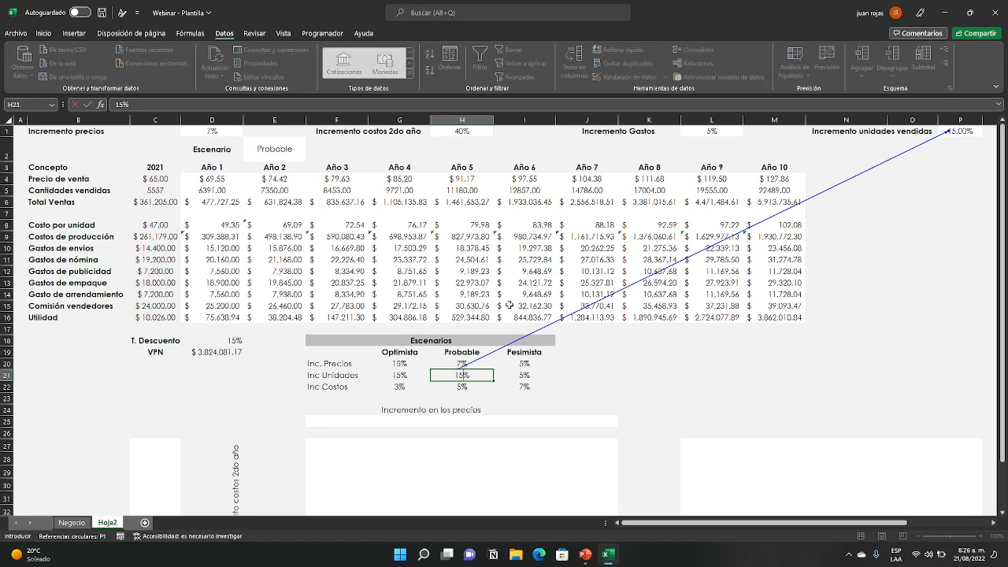
{"action": "key", "text": "Escape"}
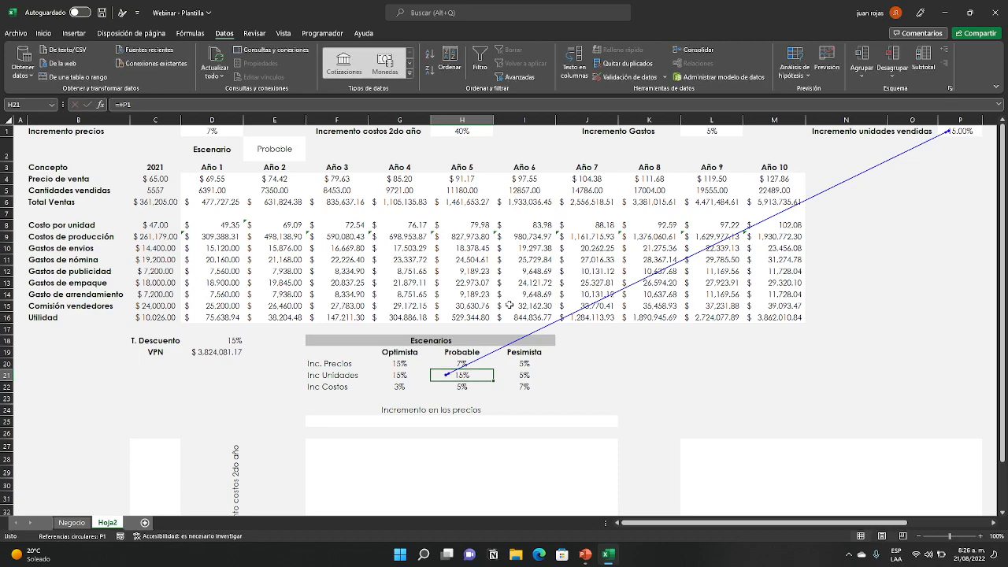
{"action": "type", "text": "7."}
{"action": "type", "text": "84"}
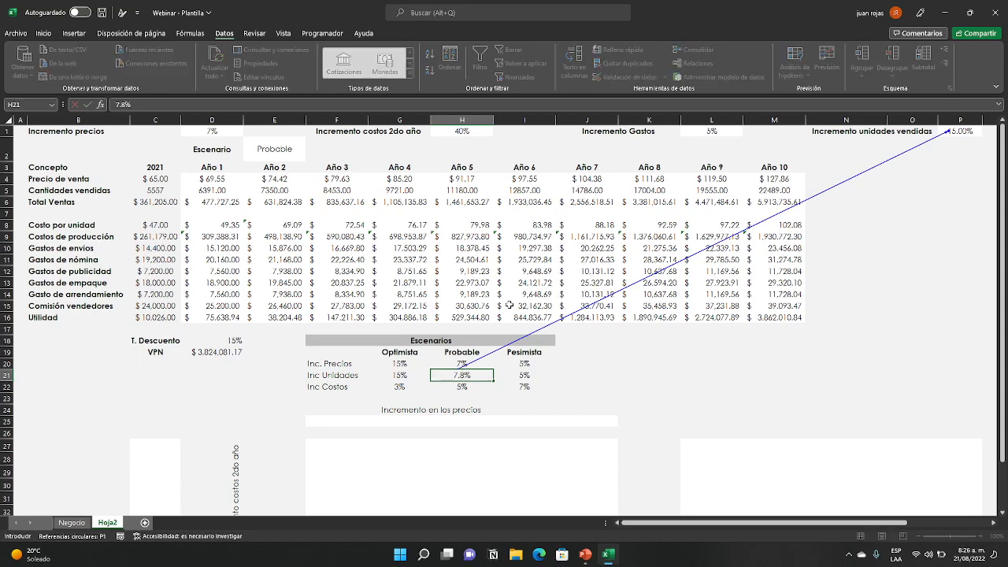
{"action": "key", "text": "Return"}
{"action": "left_click", "coordinate": [639, 363]}
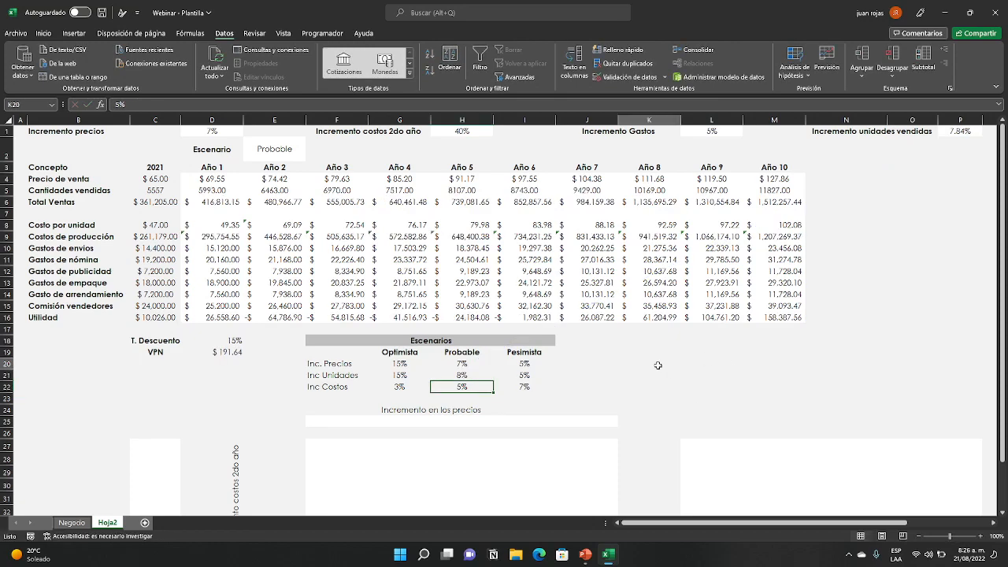
{"action": "left_click", "coordinate": [469, 376]}
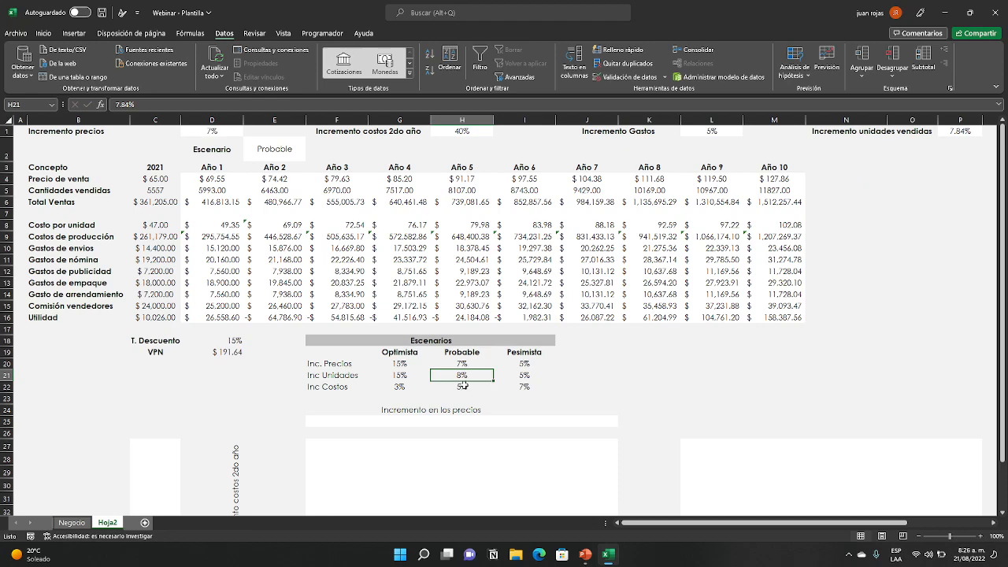
- Set the scenario in E2 to Optimista
{"action": "left_click", "coordinate": [279, 148]}
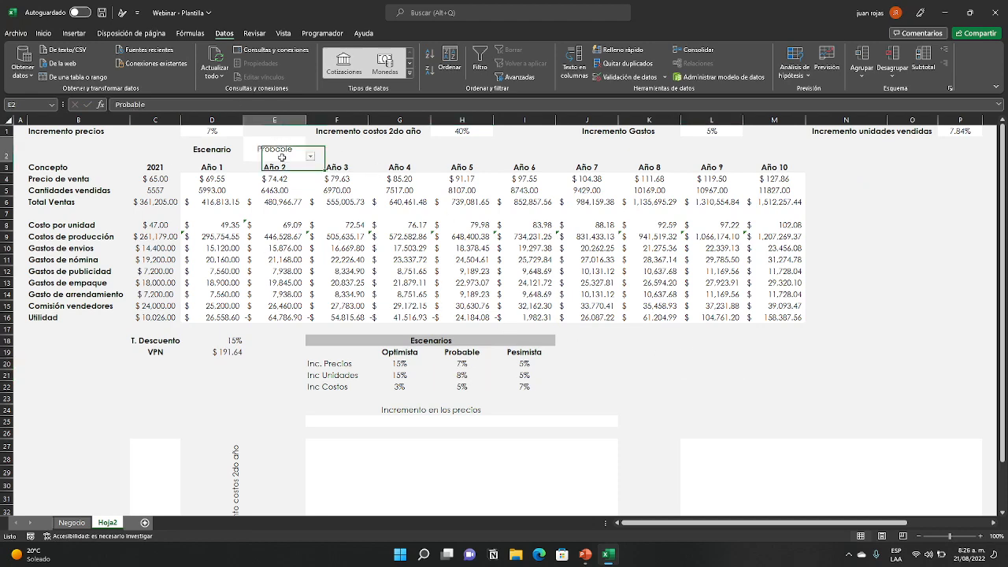
{"action": "left_click", "coordinate": [311, 157]}
{"action": "left_click", "coordinate": [264, 166]}
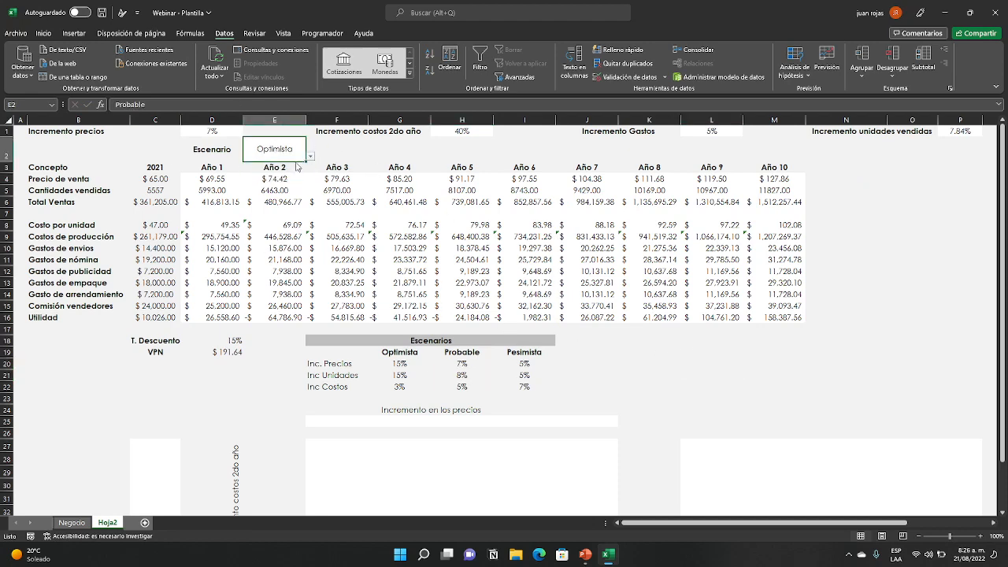
{"action": "left_click", "coordinate": [805, 421]}
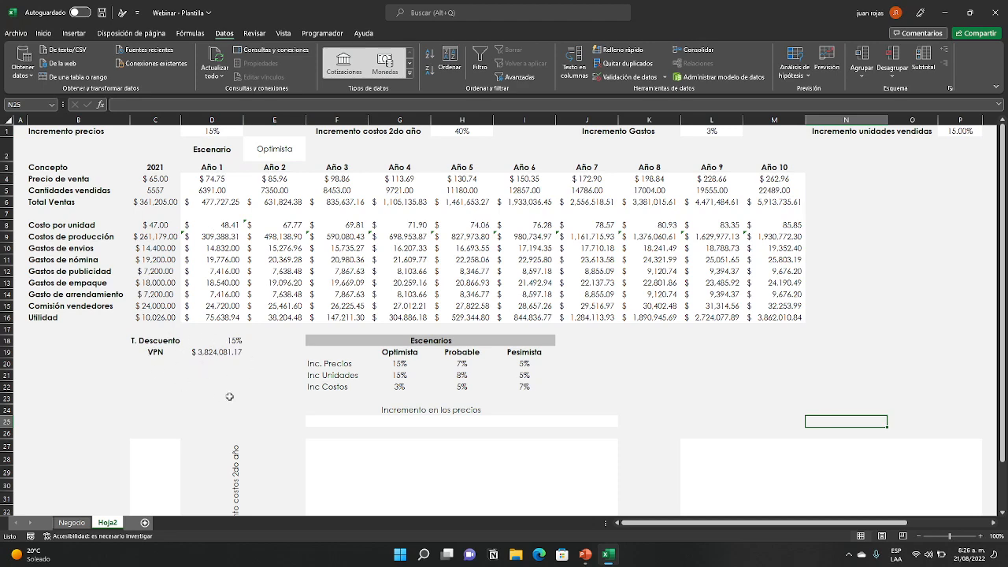
{"action": "left_click", "coordinate": [280, 154]}
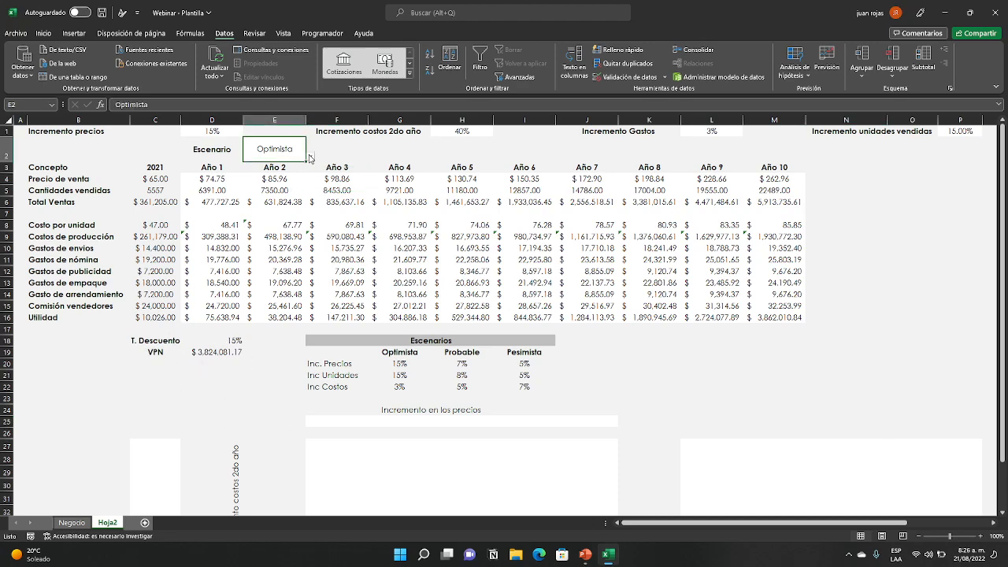
- Test the Probable scenario in E2, followed by the Pesimista scenario, to compare their effect on the VPN
{"action": "left_click", "coordinate": [310, 156]}
{"action": "left_click", "coordinate": [283, 172]}
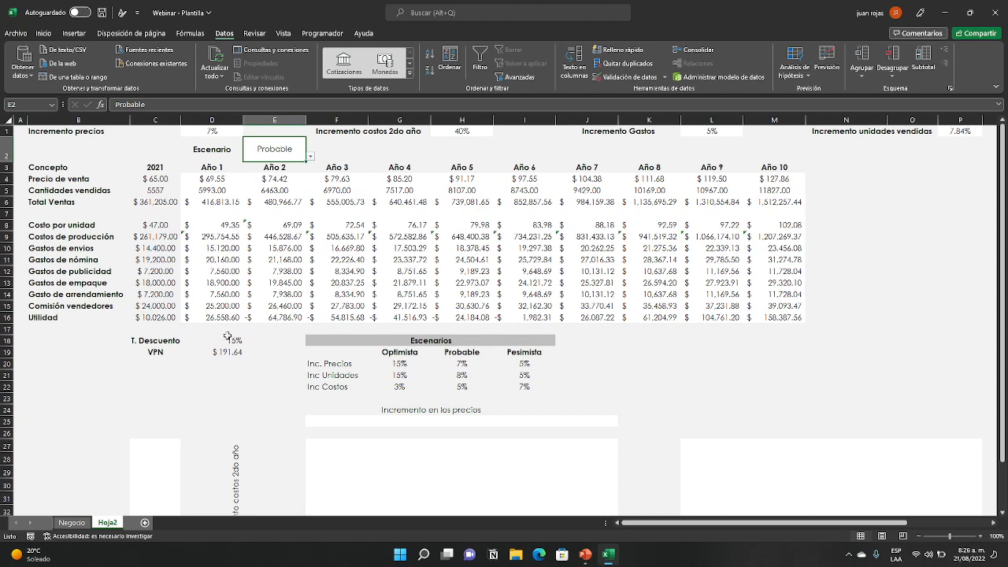
{"action": "left_click", "coordinate": [228, 401]}
{"action": "left_click", "coordinate": [288, 154]}
{"action": "left_click", "coordinate": [310, 157]}
{"action": "left_click", "coordinate": [285, 180]}
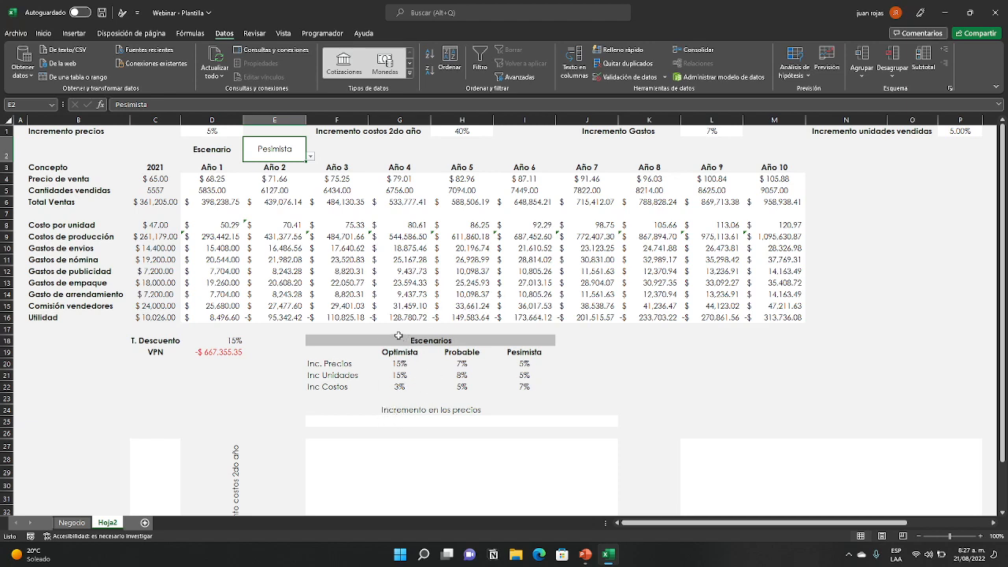
- Cycle the scenario in E2 through Optimista, Probable and Pesimista, and return it to Probable
{"action": "left_click", "coordinate": [308, 157]}
{"action": "left_click", "coordinate": [277, 166]}
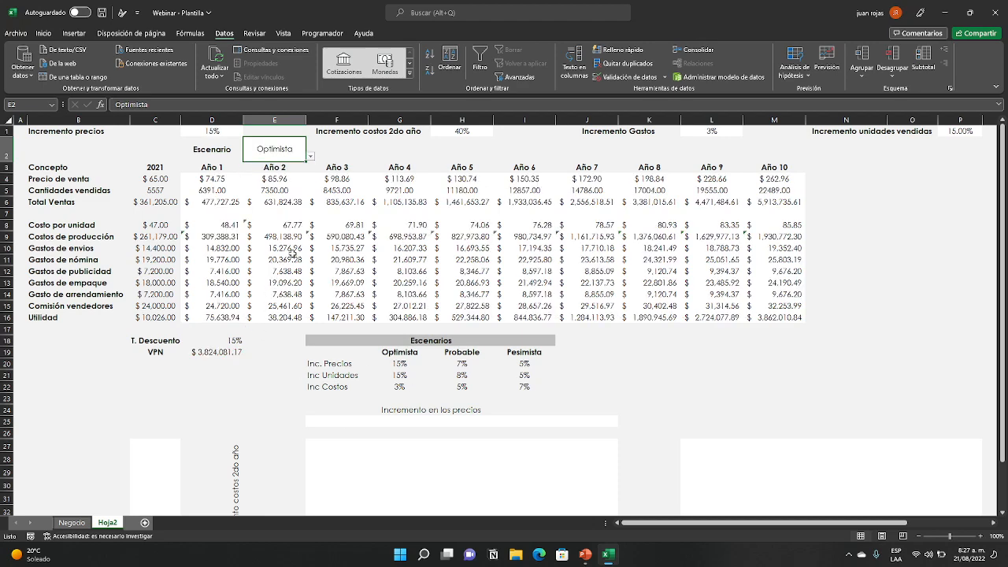
{"action": "left_click", "coordinate": [310, 156]}
{"action": "left_click", "coordinate": [275, 173]}
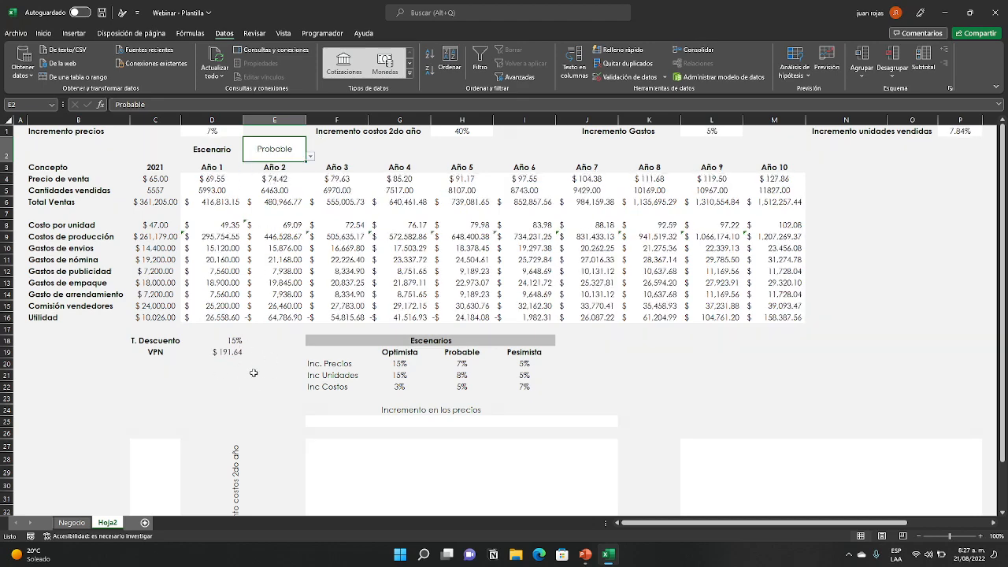
{"action": "left_click", "coordinate": [311, 155]}
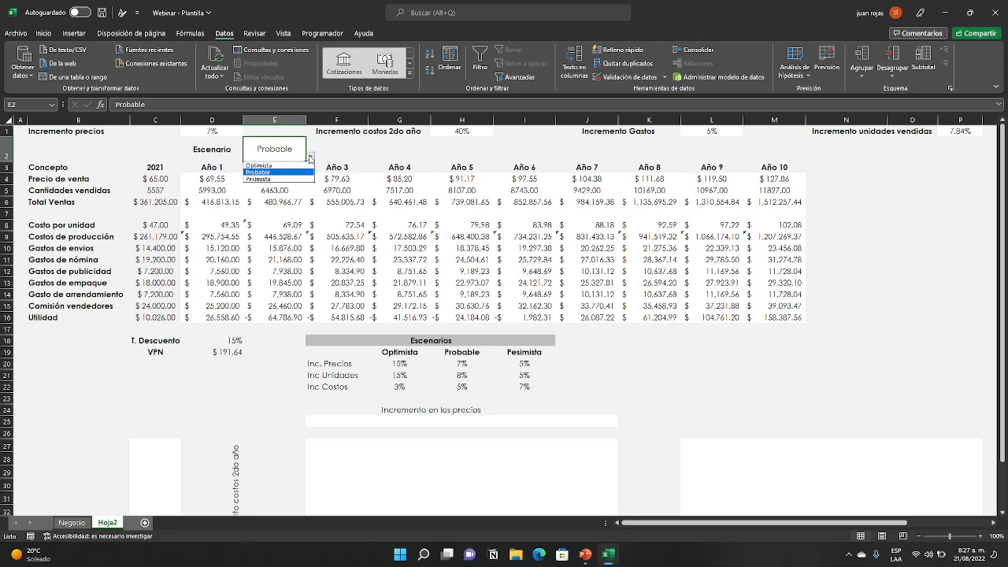
{"action": "left_click", "coordinate": [283, 181]}
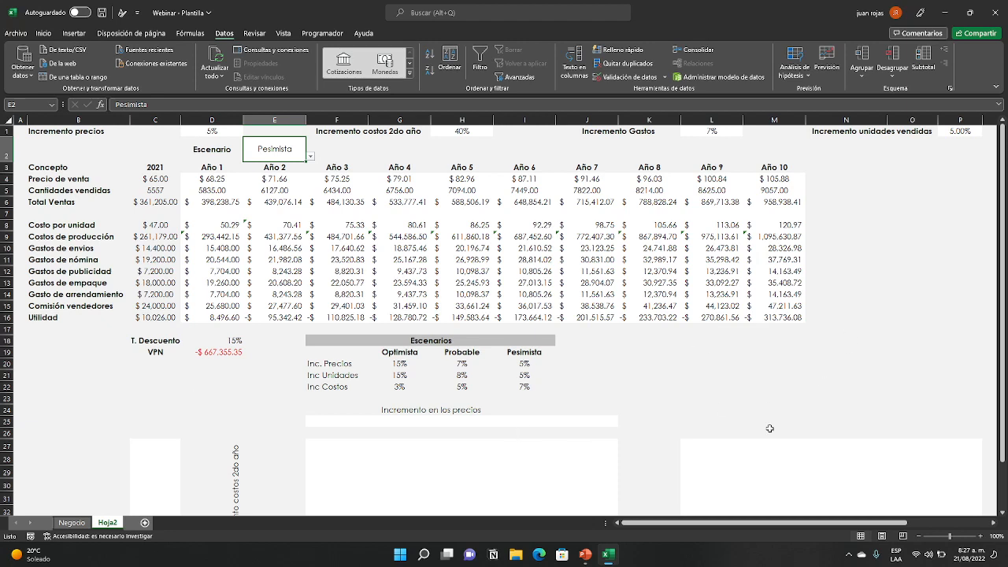
{"action": "left_click", "coordinate": [311, 157]}
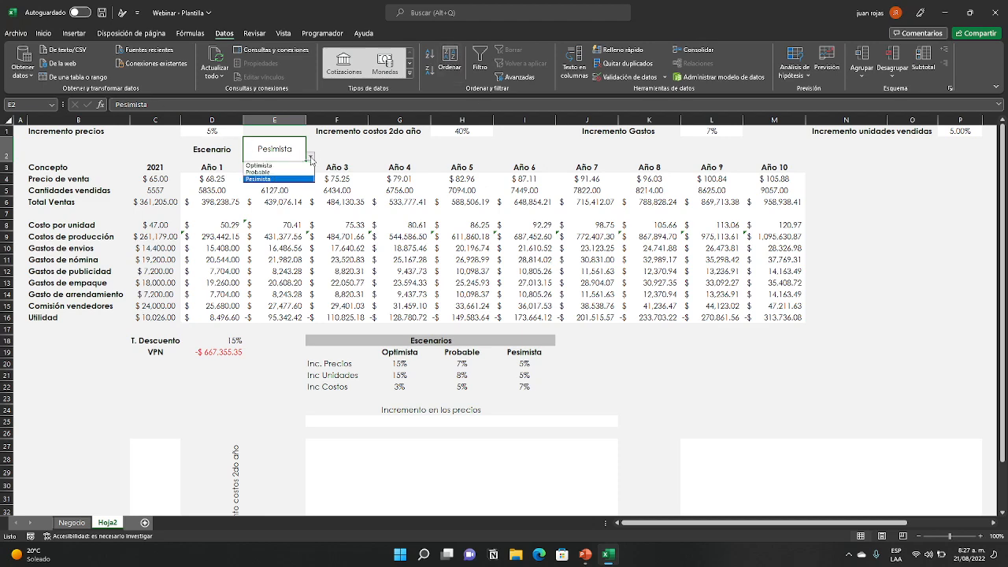
{"action": "left_click", "coordinate": [260, 172]}
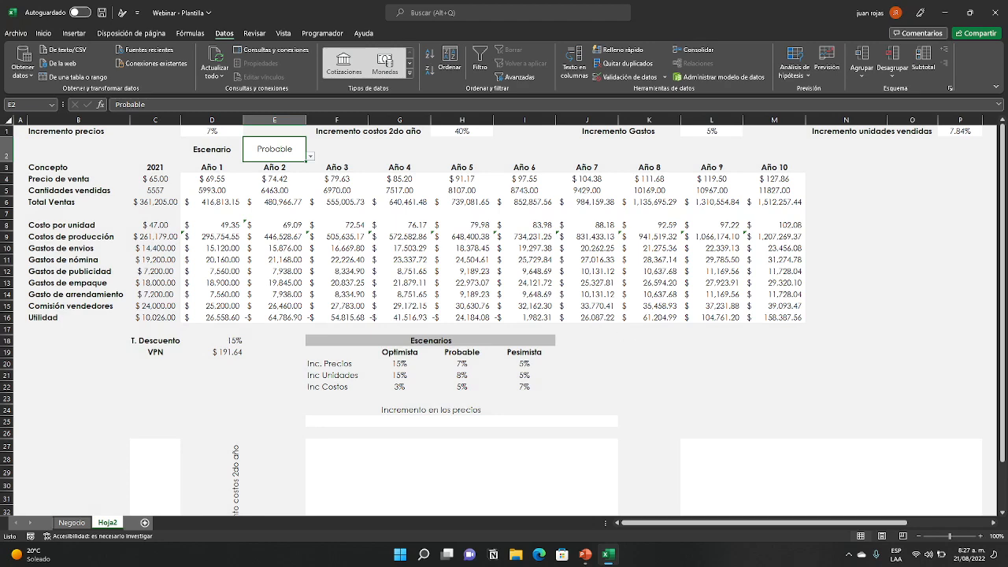
- Examine the empty sensitivity table area around the Incremento en los precios and Incremento costos 2do año headings
{"action": "scroll", "coordinate": [843, 308], "scroll_direction": "down", "scroll_amount": 3}
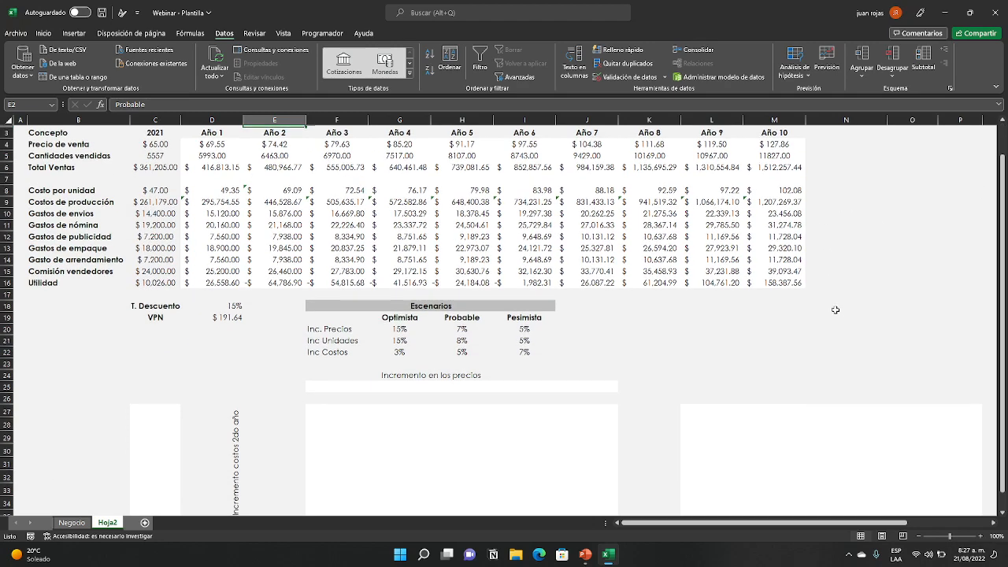
{"action": "scroll", "coordinate": [844, 311], "scroll_direction": "down", "scroll_amount": 1}
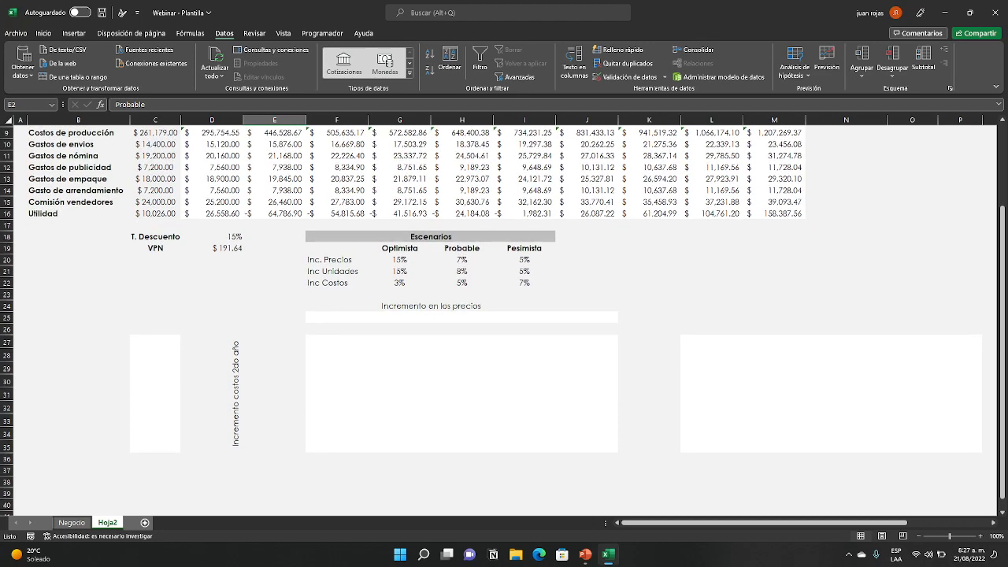
{"action": "key", "text": "super+d"}
{"action": "key", "text": "super+d"}
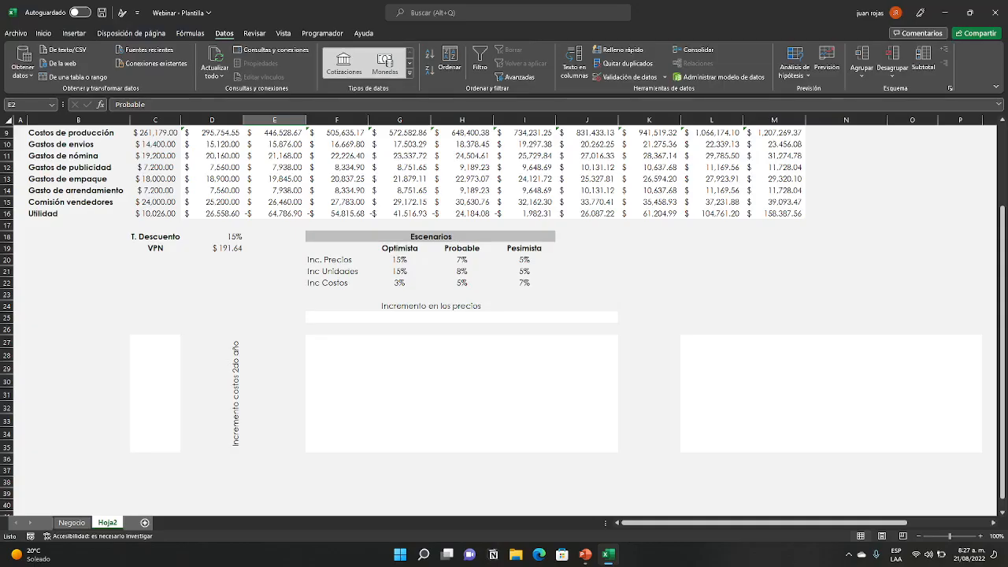
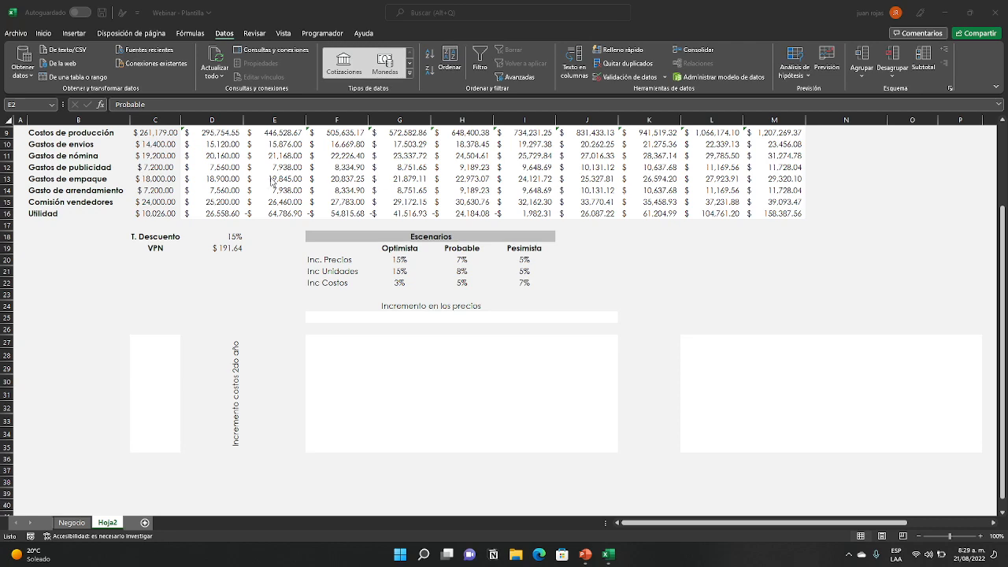
{"action": "scroll", "coordinate": [398, 318], "scroll_direction": "up", "scroll_amount": 3}
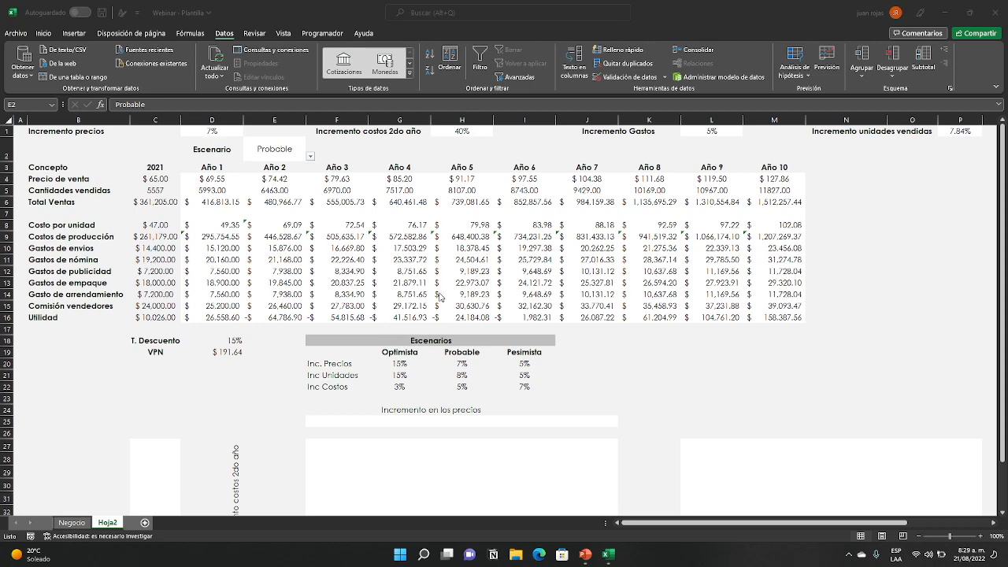
{"action": "scroll", "coordinate": [480, 410], "scroll_direction": "down", "scroll_amount": 3}
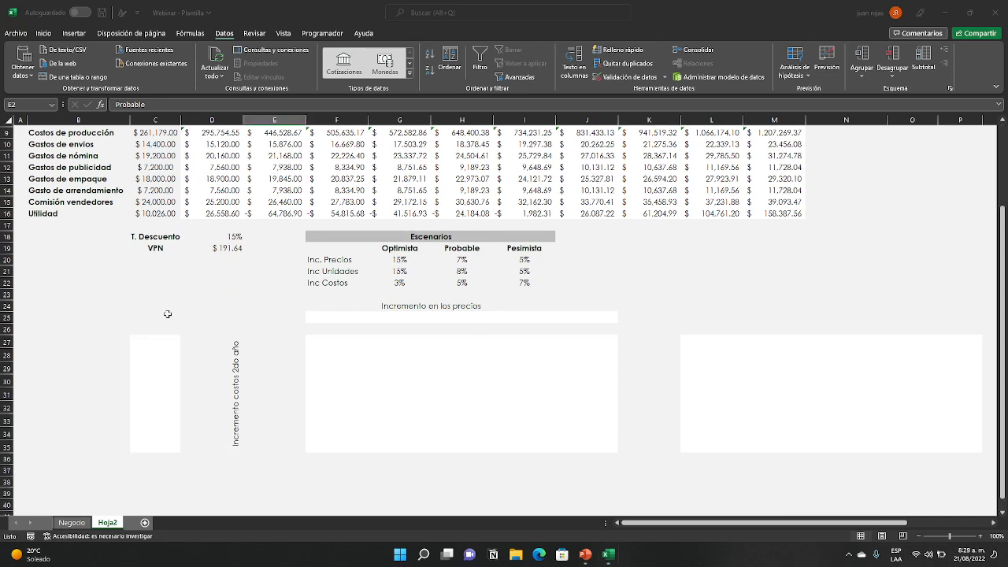
{"action": "left_click_drag", "start_coordinate": [141, 317], "coordinate": [951, 449]}
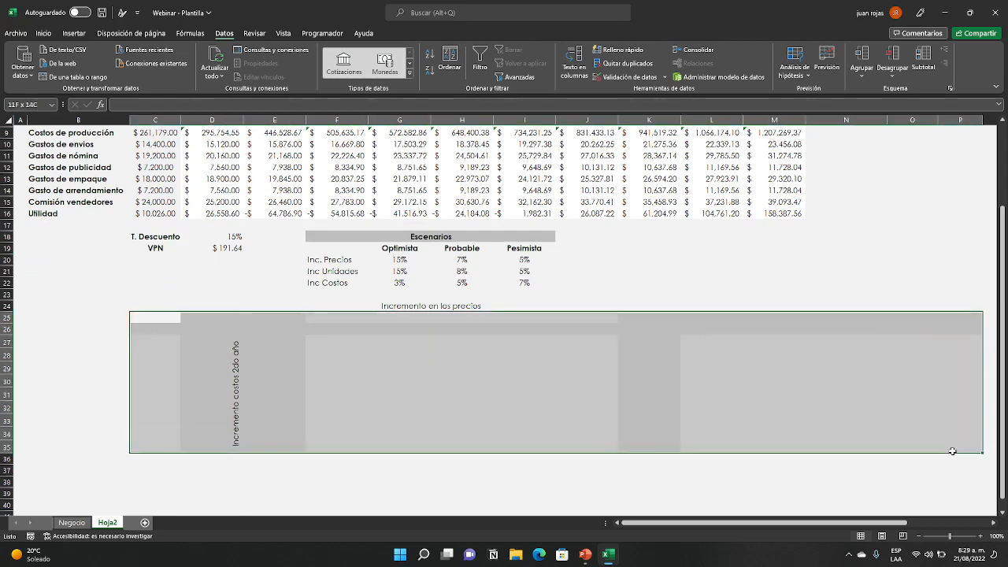
{"action": "left_click", "coordinate": [728, 481]}
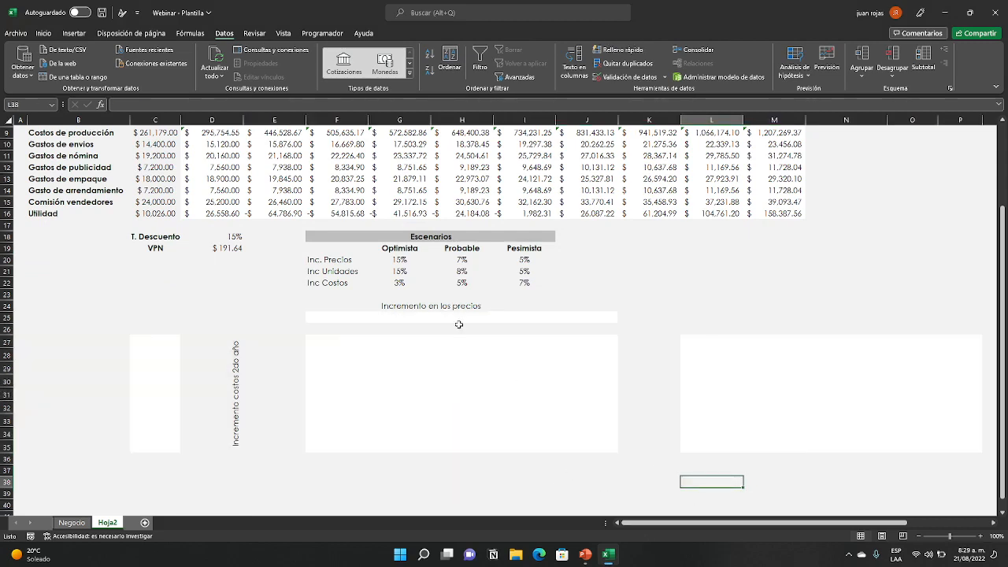
{"action": "left_click", "coordinate": [420, 305]}
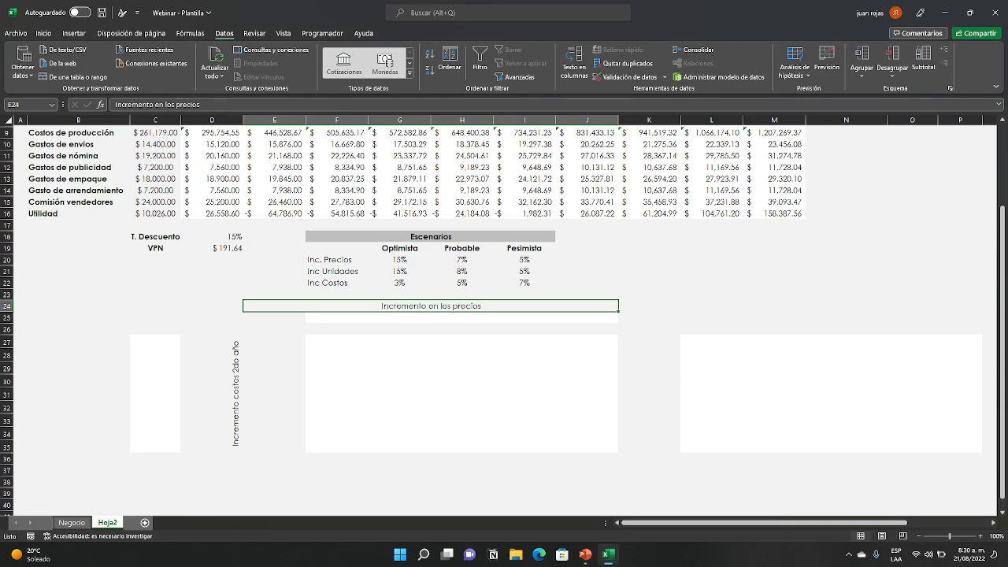
- Cycle the scenario in E2 through Optimista and Probable, and leave it set to Pesimista
{"action": "scroll", "coordinate": [818, 381], "scroll_direction": "up", "scroll_amount": 3}
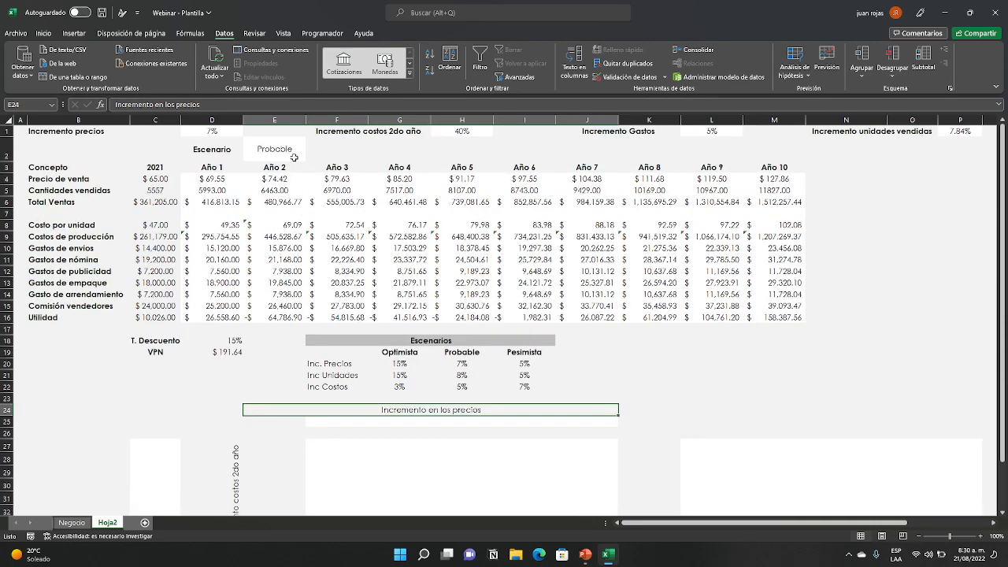
{"action": "left_click", "coordinate": [303, 157]}
{"action": "left_click", "coordinate": [310, 157]}
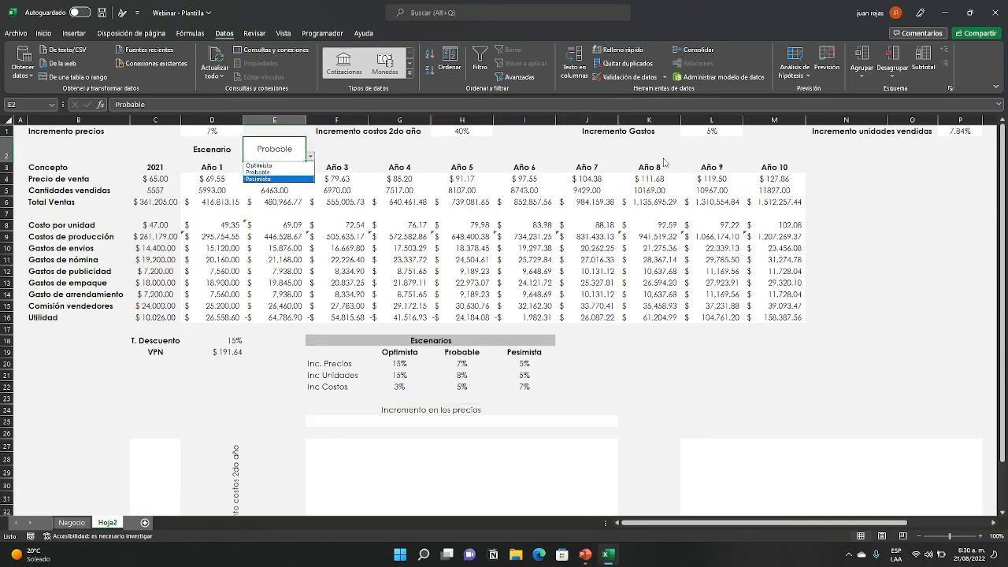
{"action": "left_click", "coordinate": [260, 165]}
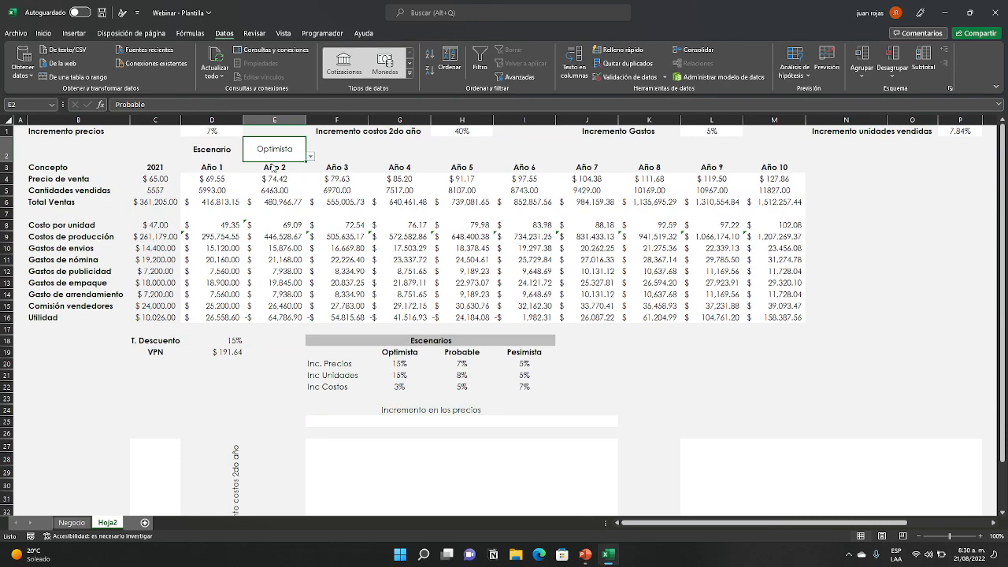
{"action": "left_click", "coordinate": [311, 156]}
{"action": "left_click", "coordinate": [259, 172]}
{"action": "left_click", "coordinate": [311, 157]}
{"action": "left_click", "coordinate": [288, 178]}
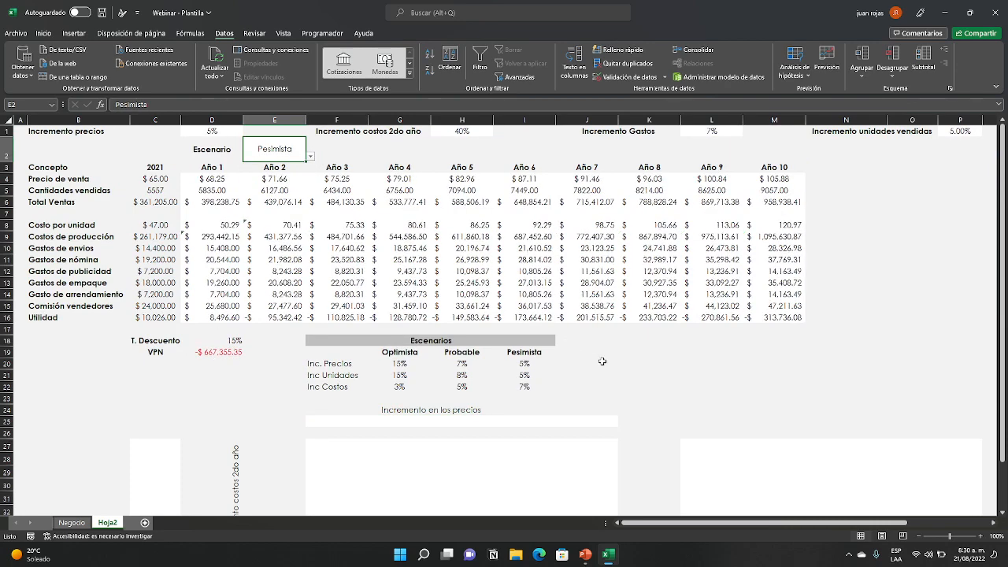
{"action": "left_click", "coordinate": [632, 376]}
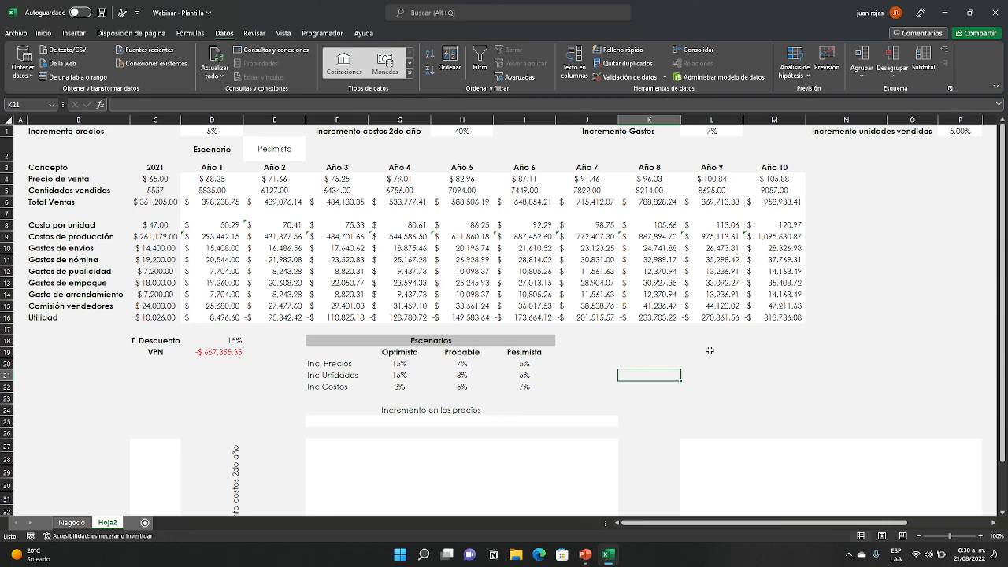
- Enter the price increments 2%, 4%, 5%, 8% and 10% in F26:J26 under the Incremento en los precios heading
{"action": "scroll", "coordinate": [709, 351], "scroll_direction": "down", "scroll_amount": 1}
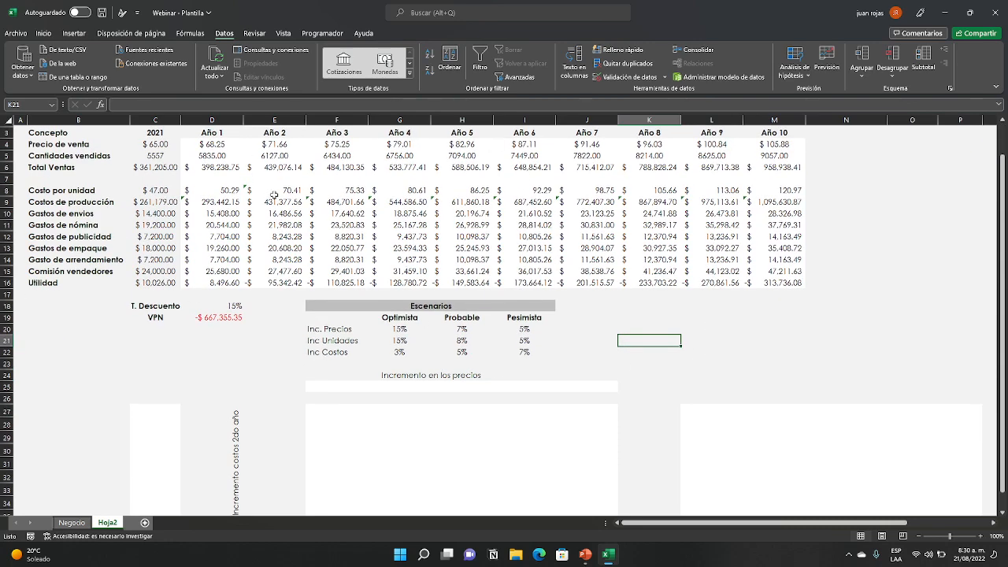
{"action": "scroll", "coordinate": [422, 437], "scroll_direction": "down", "scroll_amount": 2}
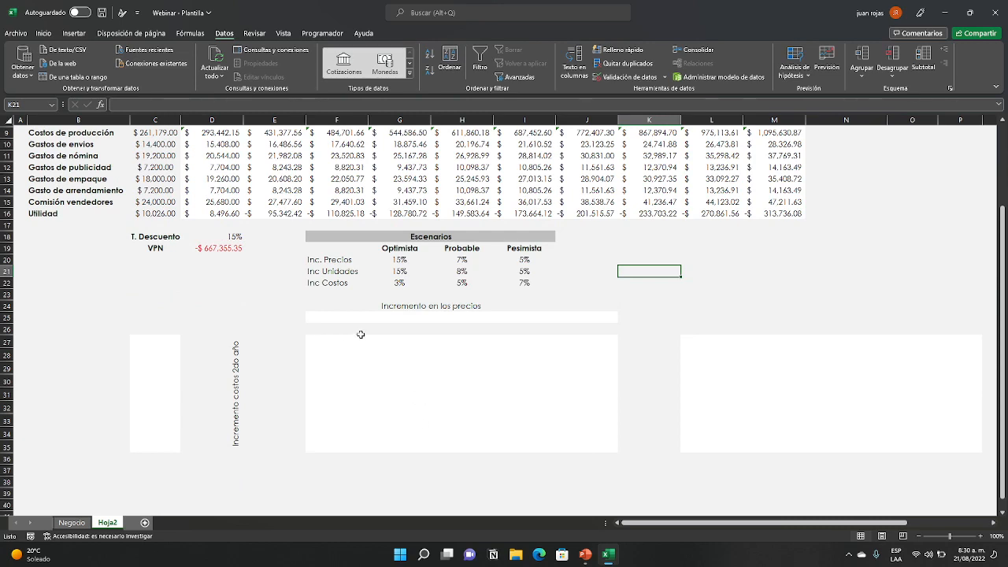
{"action": "left_click", "coordinate": [413, 306]}
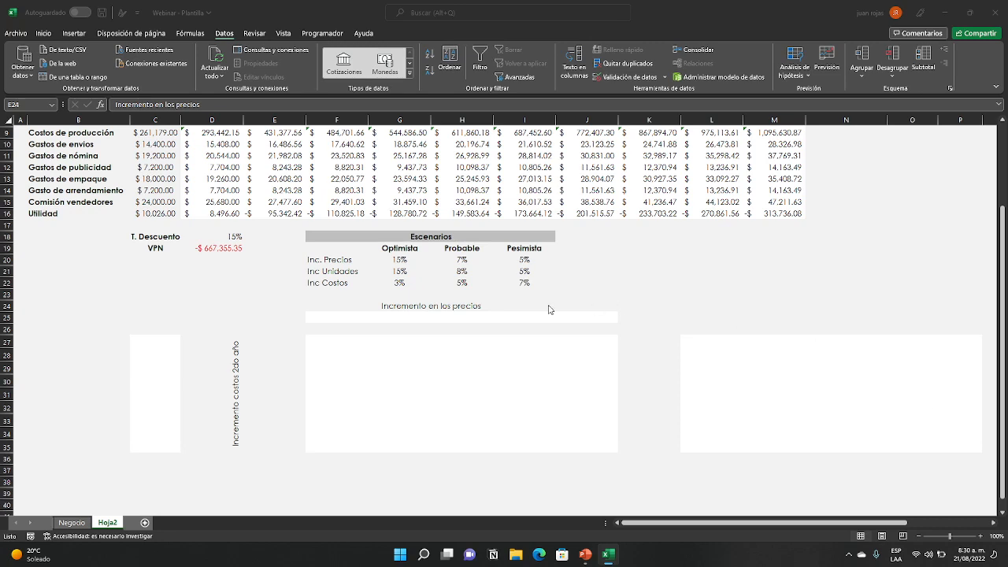
{"action": "left_click", "coordinate": [329, 318]}
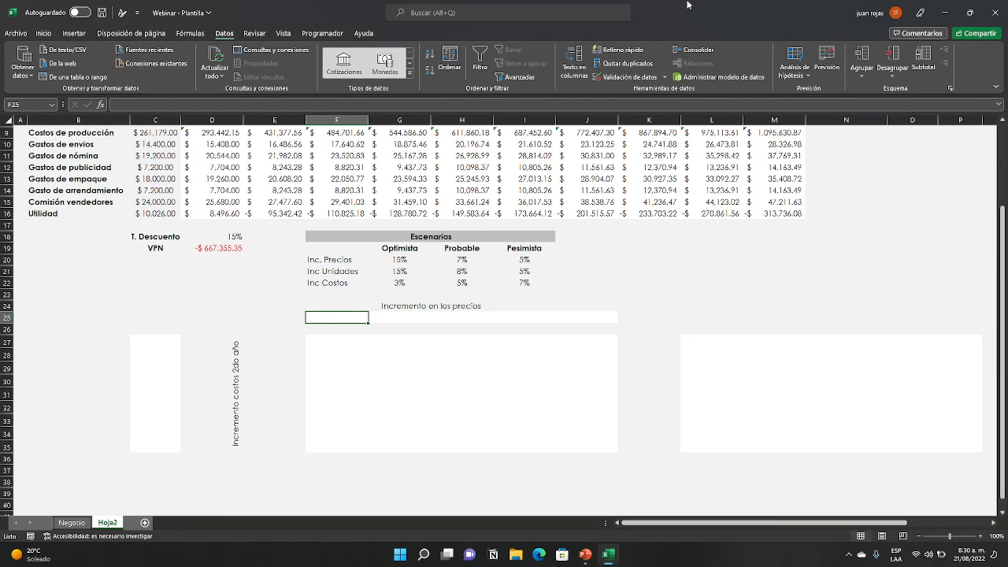
{"action": "left_click", "coordinate": [353, 328]}
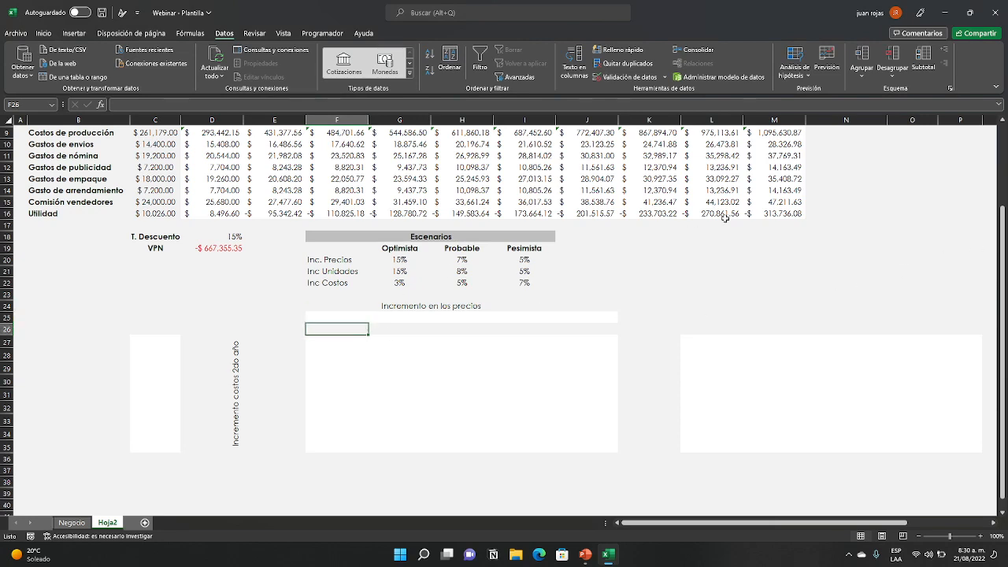
{"action": "type", "text": "2"}
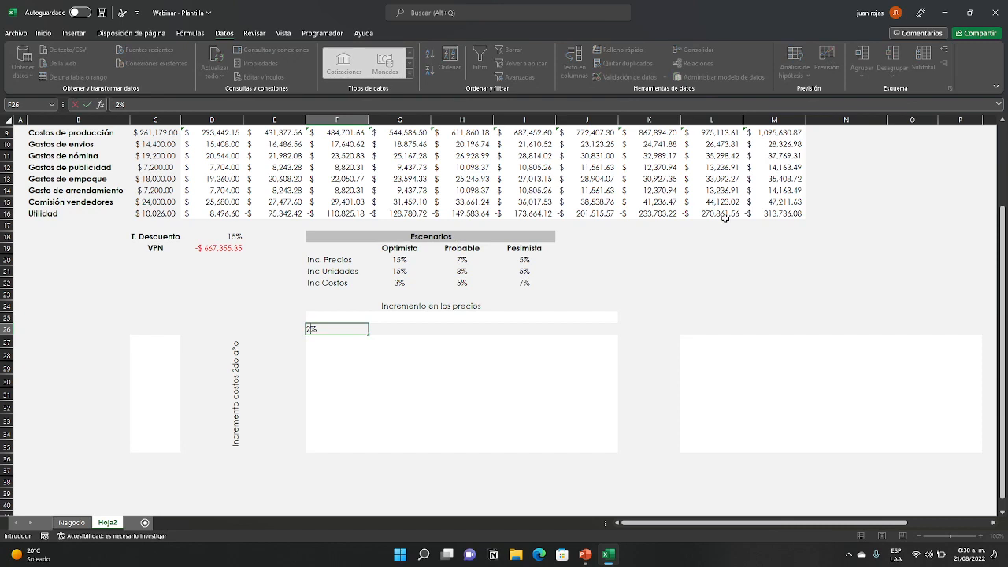
{"action": "key", "text": "Tab"}
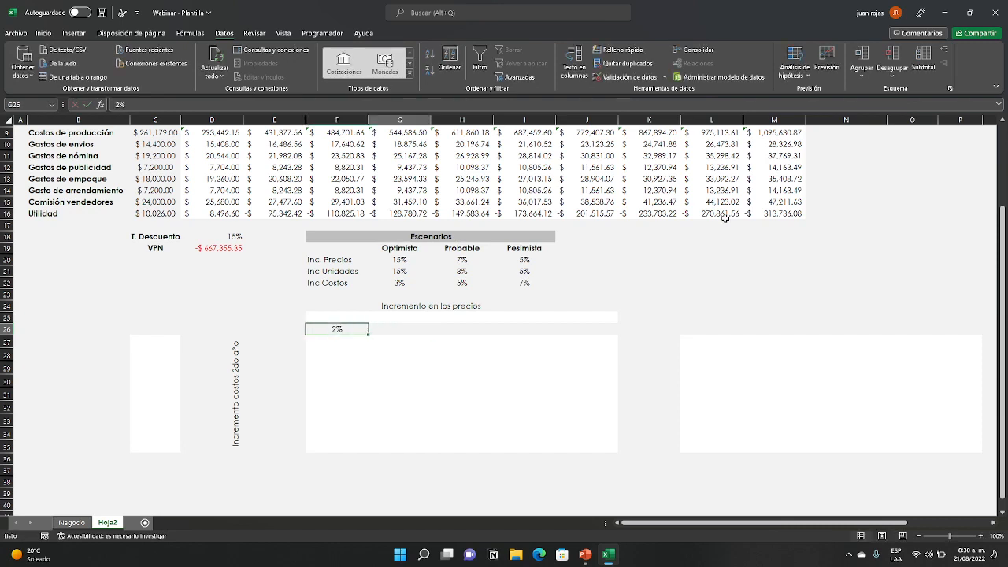
{"action": "type", "text": "4"}
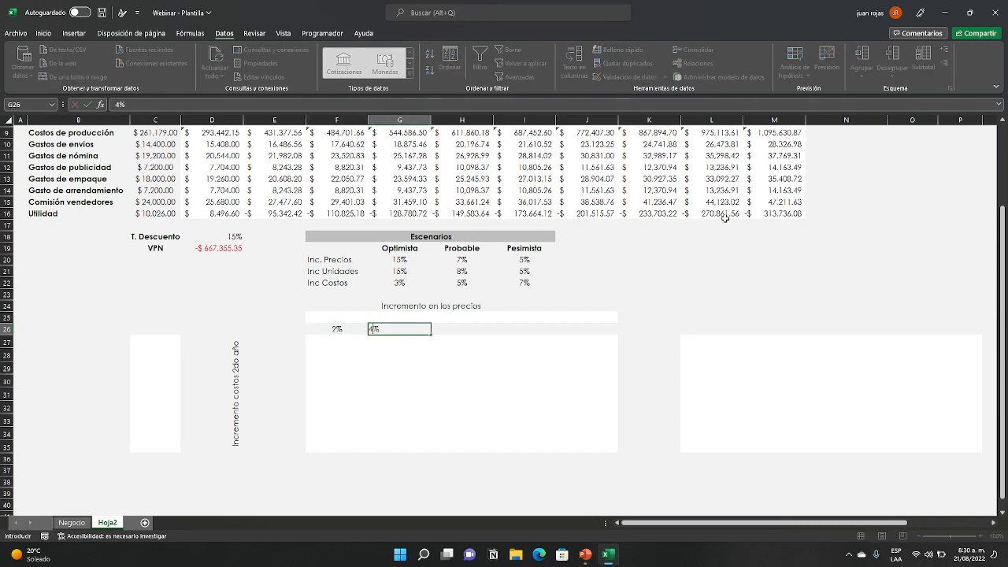
{"action": "key", "text": "Tab"}
{"action": "type", "text": "5"}
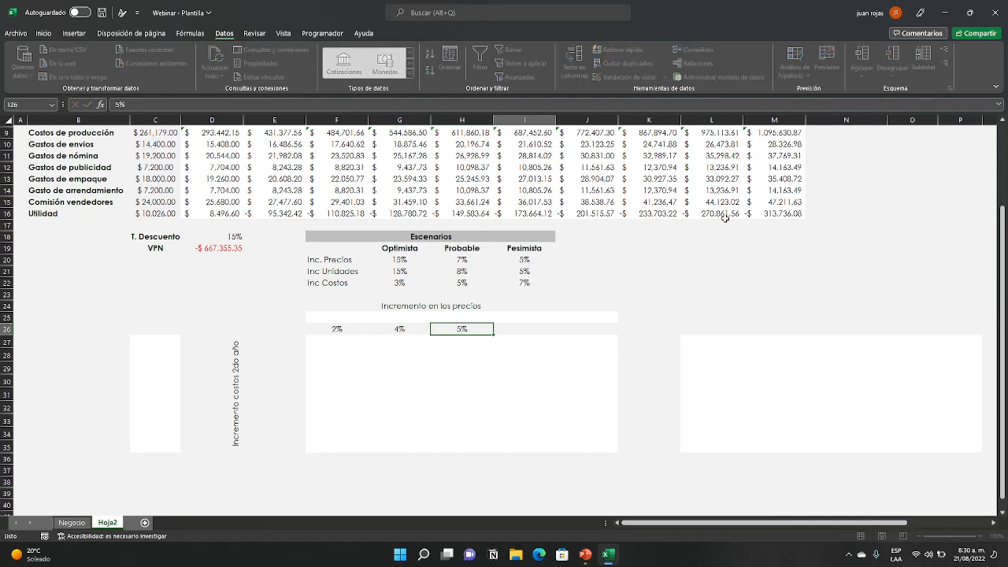
{"action": "key", "text": "Tab"}
{"action": "type", "text": "8"}
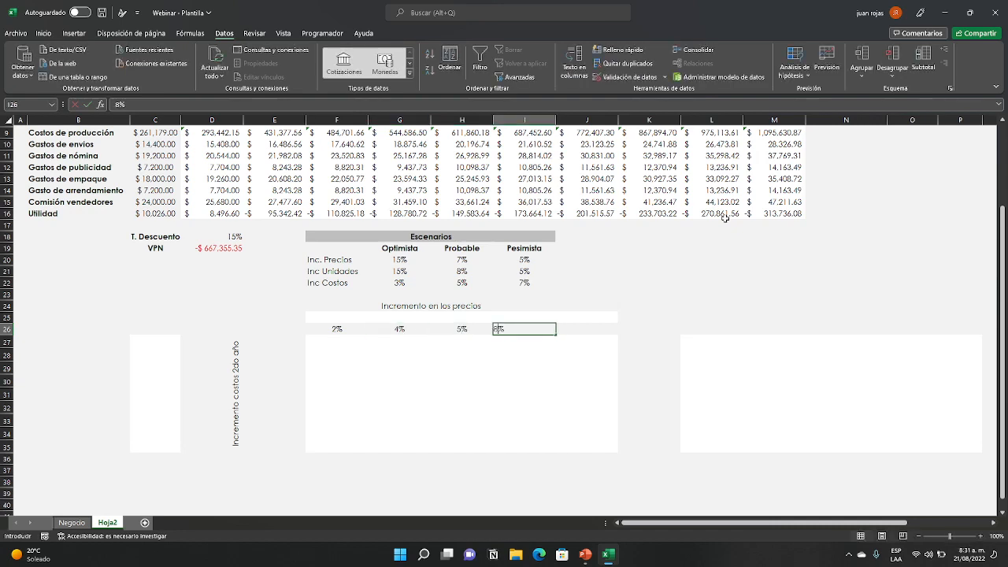
{"action": "key", "text": "Tab"}
{"action": "type", "text": "10"}
{"action": "key", "text": "Down"}
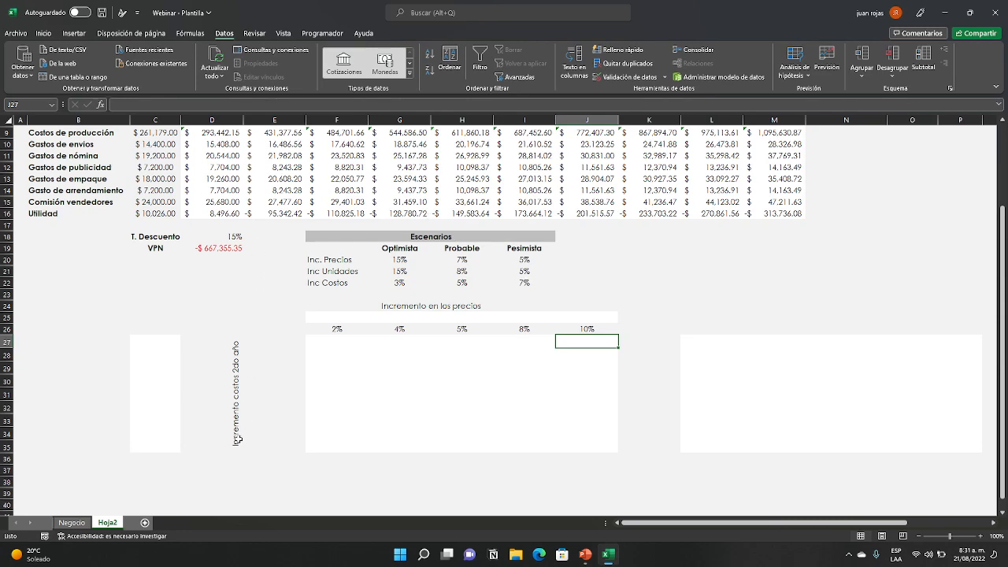
{"action": "scroll", "coordinate": [388, 313], "scroll_direction": "up", "scroll_amount": 3}
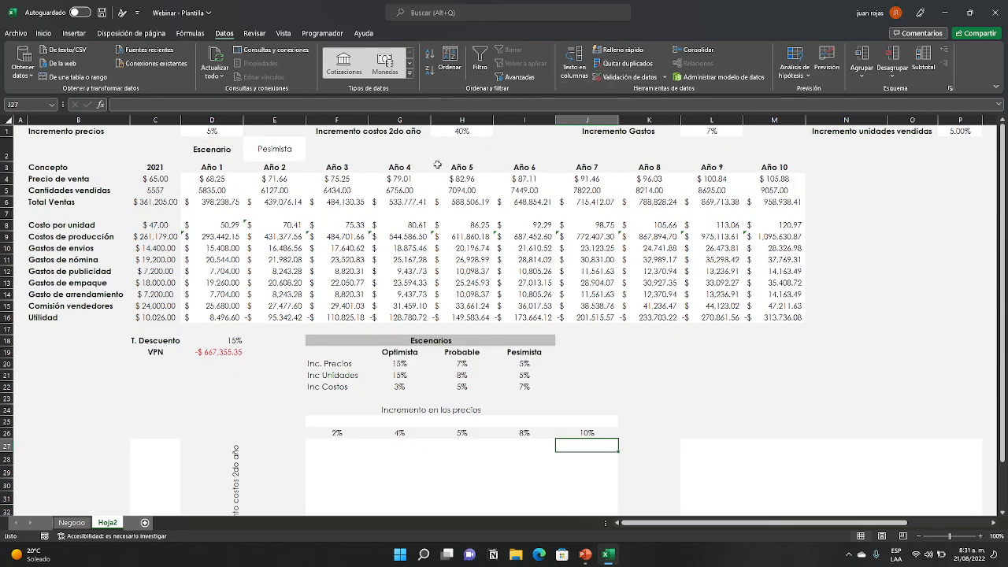
{"action": "scroll", "coordinate": [325, 386], "scroll_direction": "down", "scroll_amount": 3}
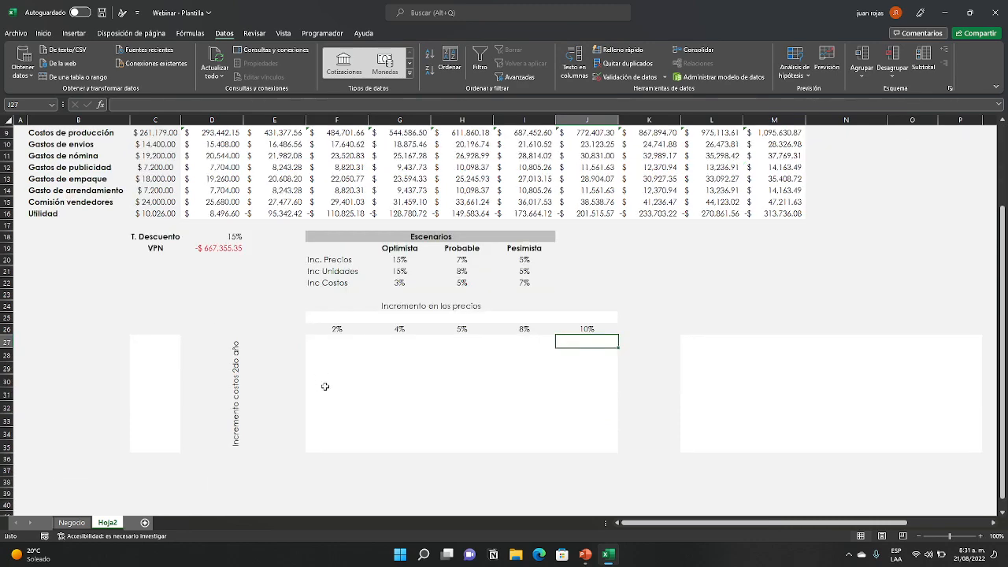
- Enter the second-year cost increments 10% through 50% in 5% steps in E27:E35 beside the Incremento costos 2do año heading
{"action": "left_click", "coordinate": [287, 340]}
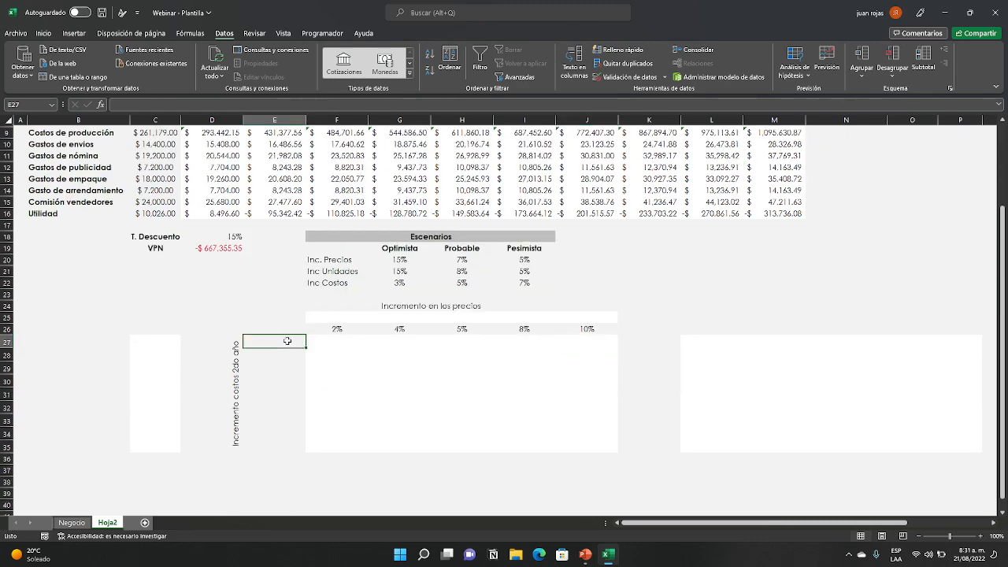
{"action": "type", "text": "10%"}
{"action": "key", "text": "Return"}
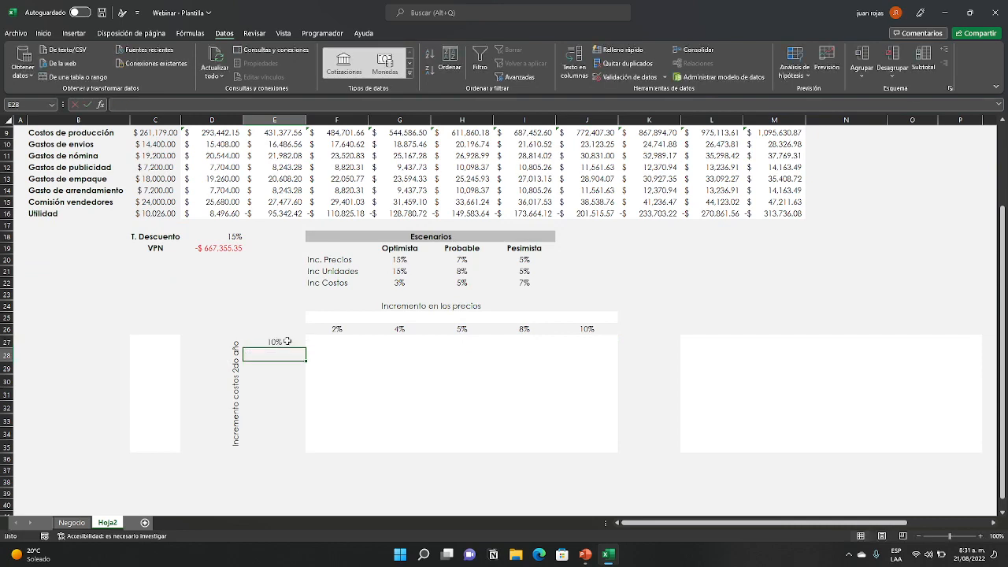
{"action": "type", "text": "15%"}
{"action": "key", "text": "Return"}
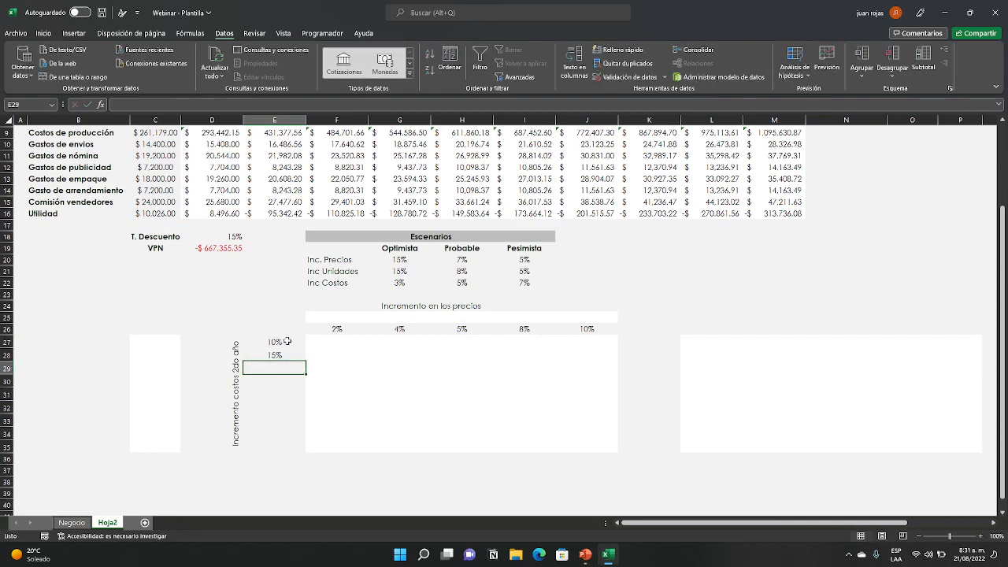
{"action": "type", "text": "20%"}
{"action": "key", "text": "Return"}
{"action": "type", "text": "25%"}
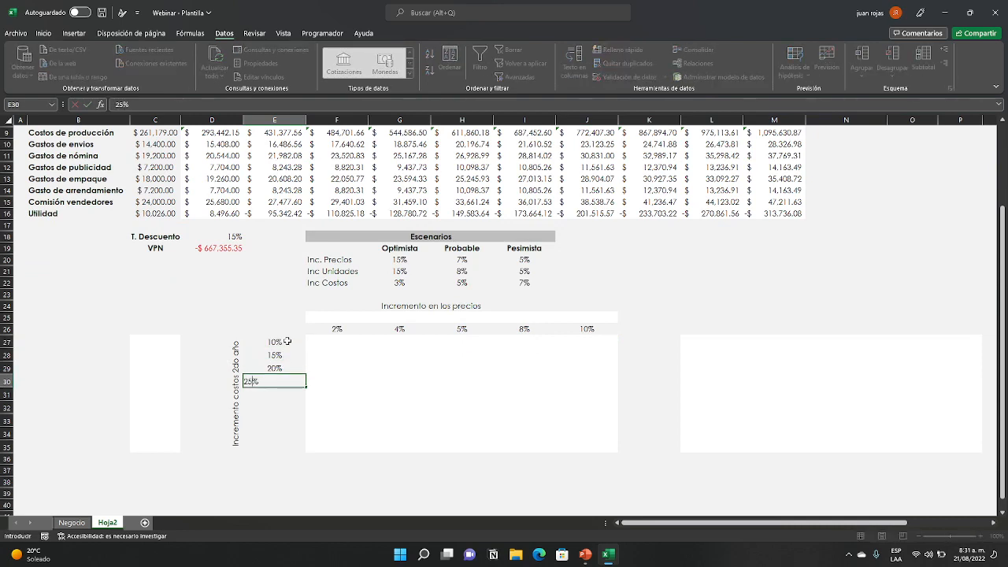
{"action": "key", "text": "Return"}
{"action": "type", "text": "30%"}
{"action": "key", "text": "Return"}
{"action": "type", "text": "35%"}
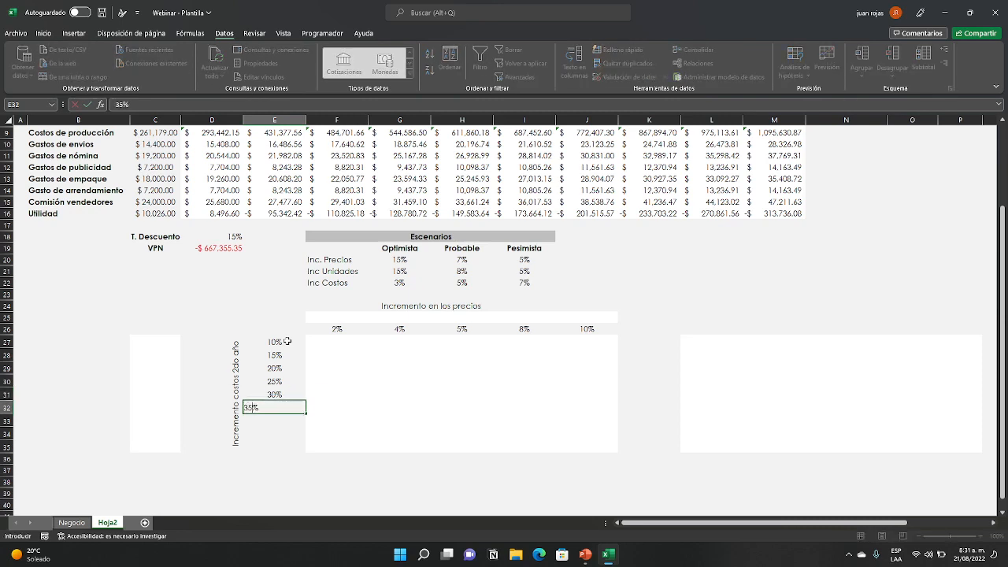
{"action": "key", "text": "Return"}
{"action": "type", "text": "40%"}
{"action": "key", "text": "Return"}
{"action": "type", "text": "45%"}
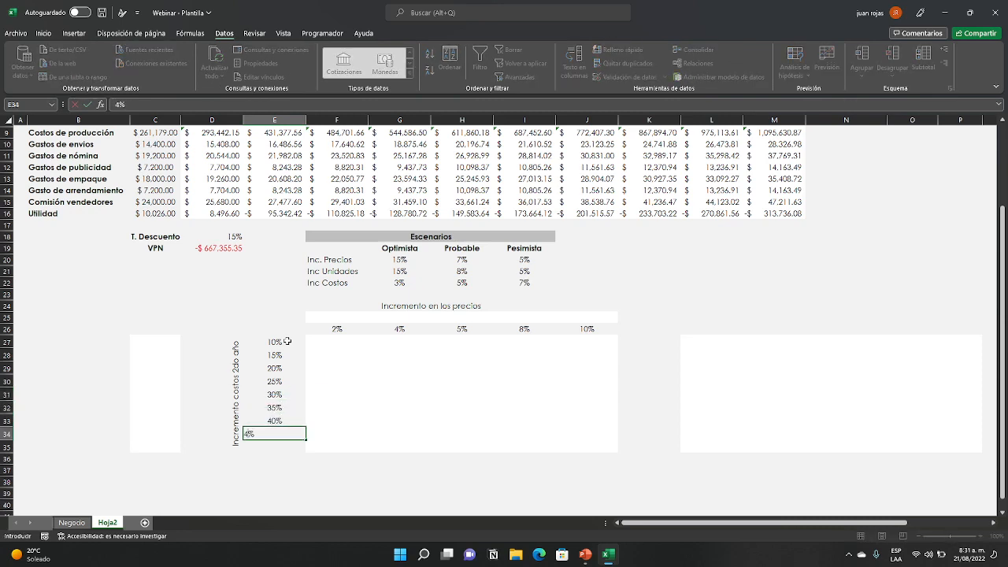
{"action": "key", "text": "Return"}
{"action": "type", "text": "50%"}
{"action": "key", "text": "Return"}
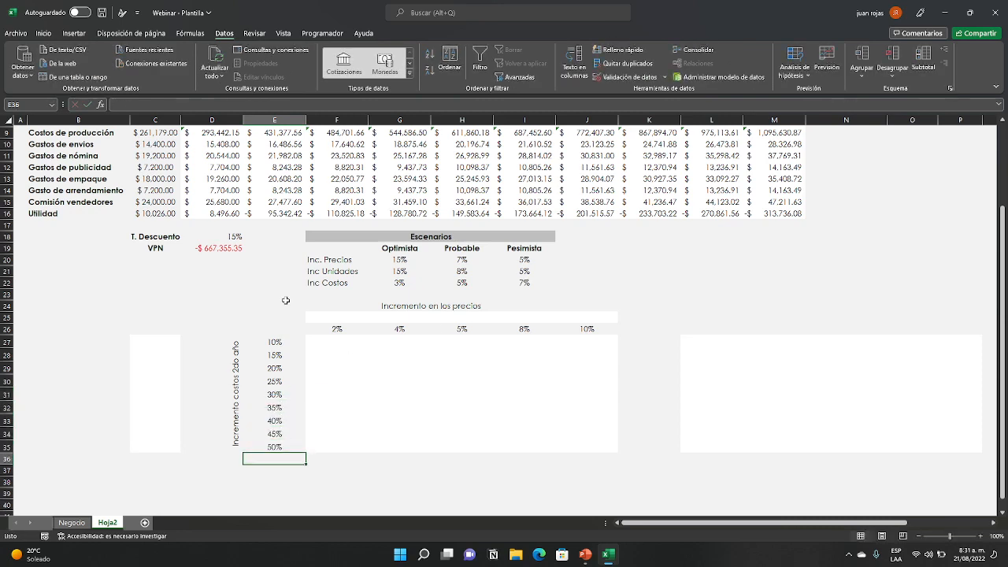
{"action": "left_click", "coordinate": [437, 491]}
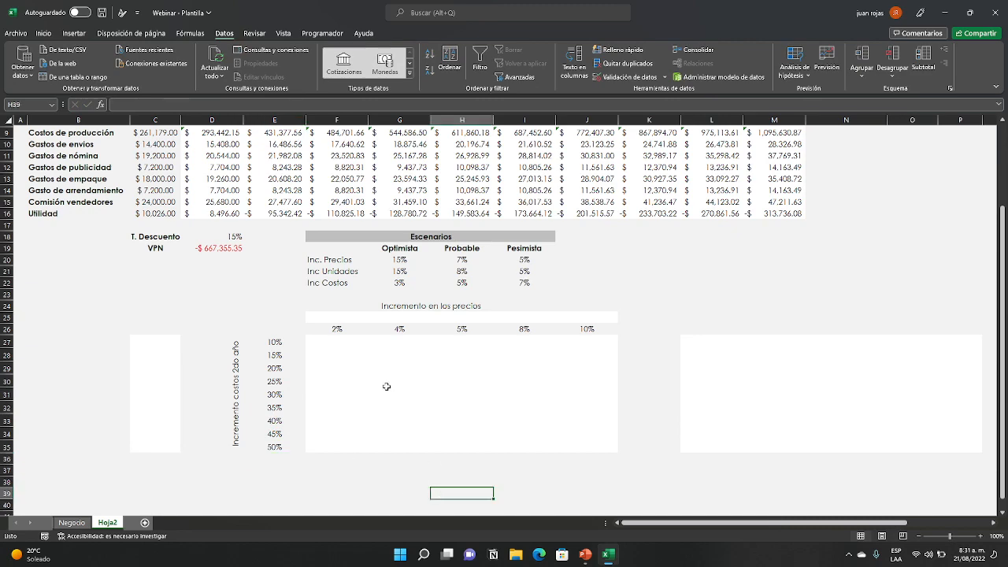
- Link the table's corner cell E26 to the VPN result with the formula +D19
{"action": "scroll", "coordinate": [390, 384], "scroll_direction": "up", "scroll_amount": 3}
{"action": "scroll", "coordinate": [394, 384], "scroll_direction": "down", "scroll_amount": 3}
{"action": "left_click", "coordinate": [279, 329]}
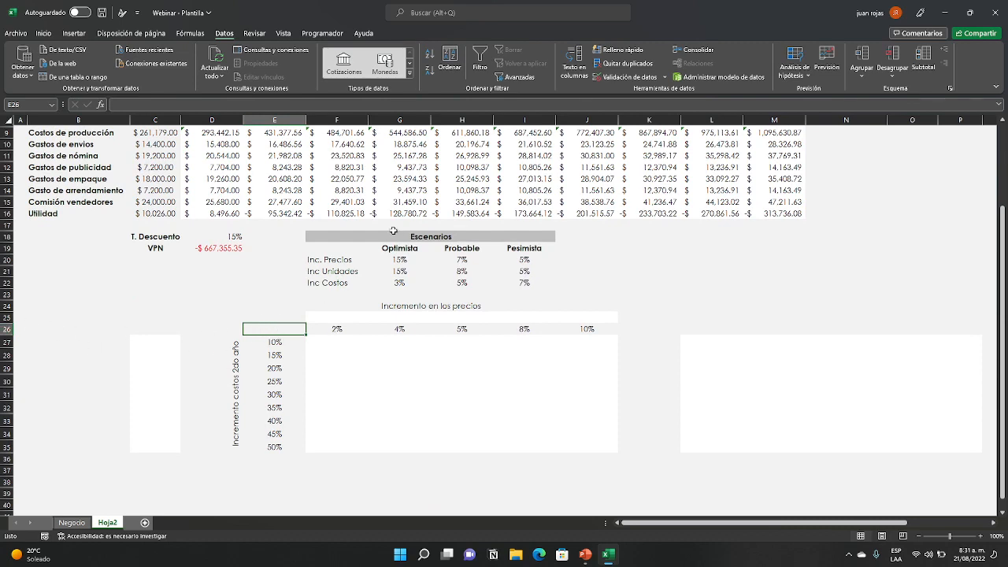
{"action": "type", "text": "+"}
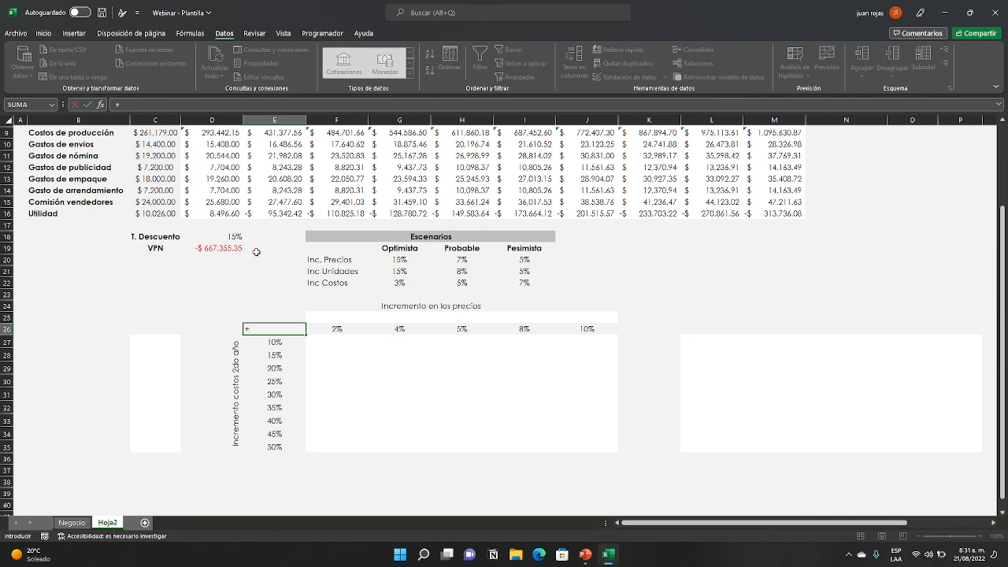
{"action": "left_click", "coordinate": [216, 248]}
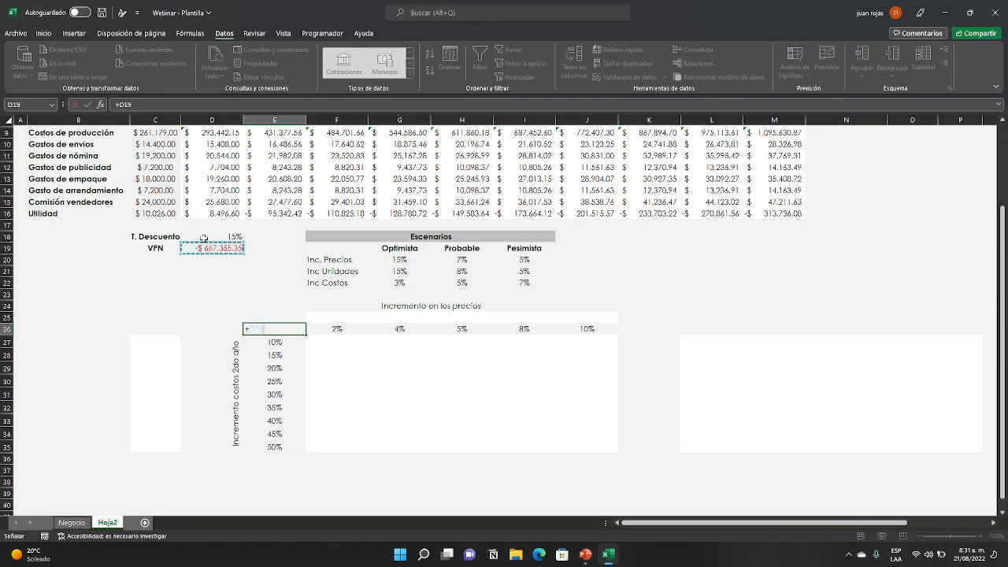
{"action": "key", "text": "Return"}
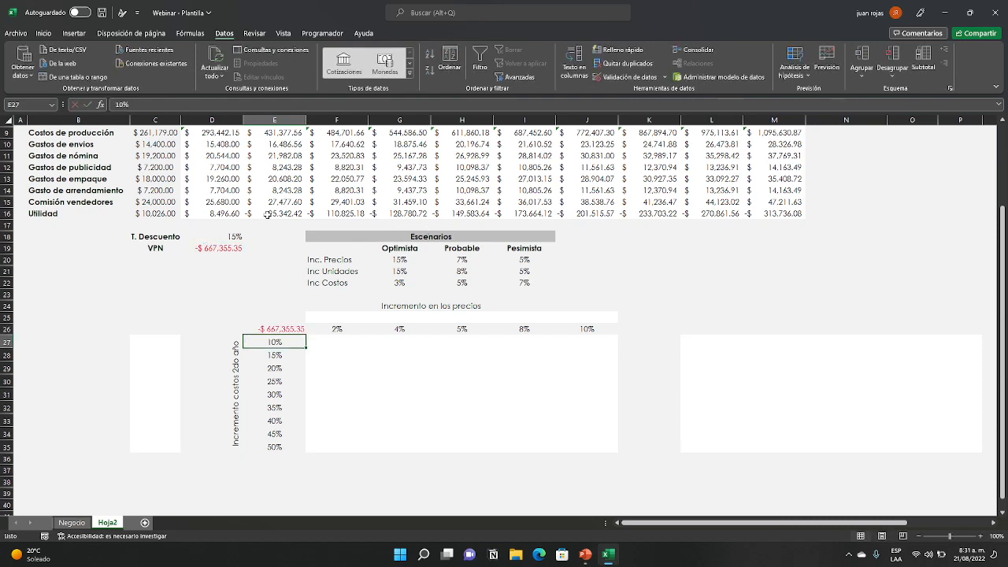
- Center the VPN value horizontally in cell E26
{"action": "left_click", "coordinate": [291, 329]}
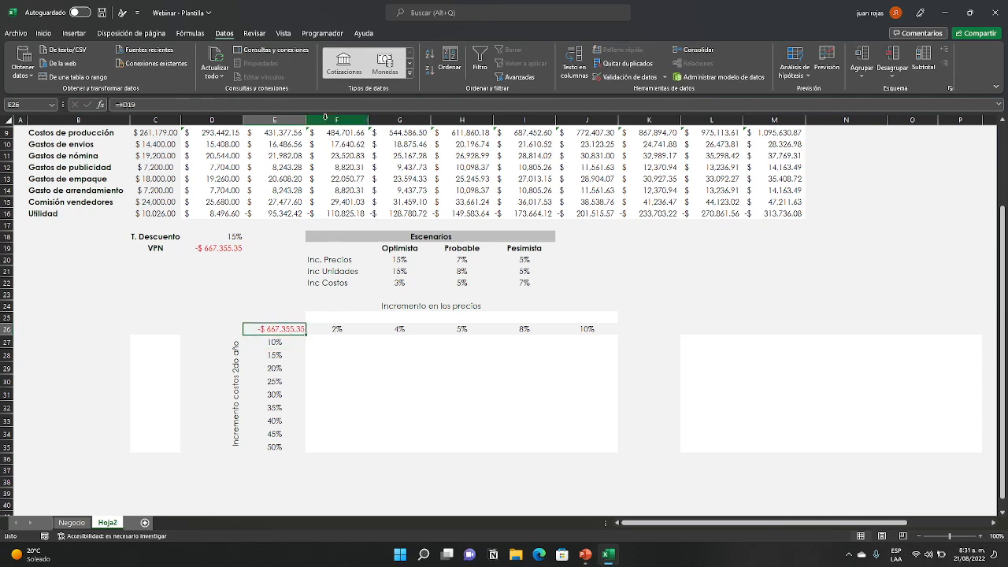
{"action": "left_click", "coordinate": [43, 33]}
{"action": "left_click", "coordinate": [276, 71]}
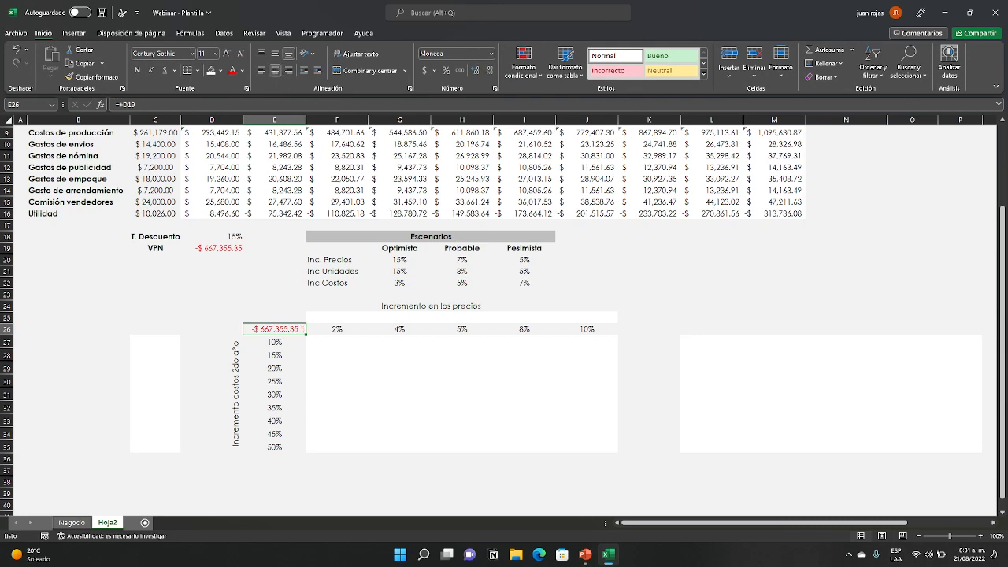
{"action": "left_click", "coordinate": [644, 482]}
{"action": "left_click", "coordinate": [551, 477]}
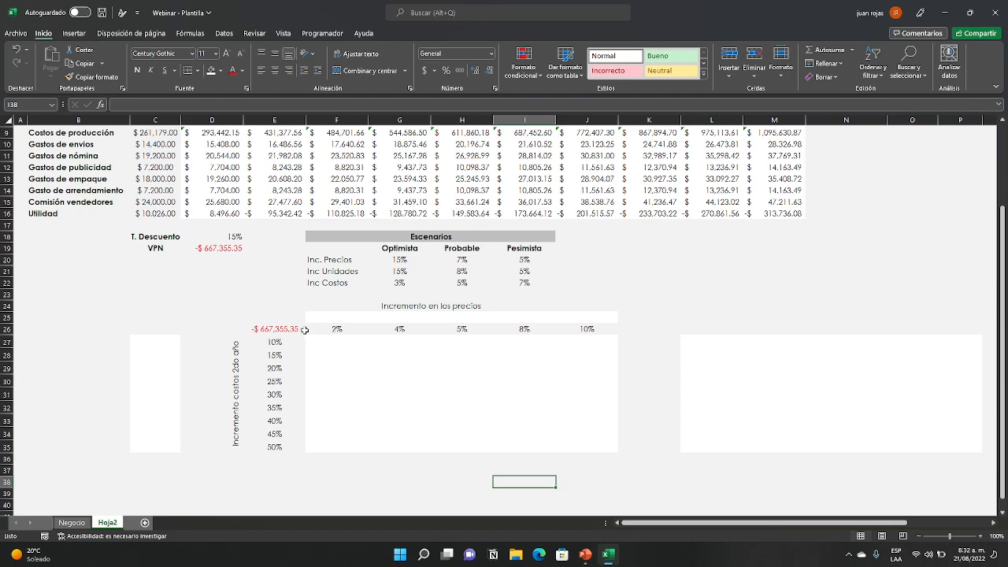
- Start a what-if data table on E26:J35 with the Incremento precios cell D1 as the row input cell
{"action": "left_click_drag", "start_coordinate": [283, 328], "coordinate": [285, 367]}
{"action": "left_click", "coordinate": [260, 330]}
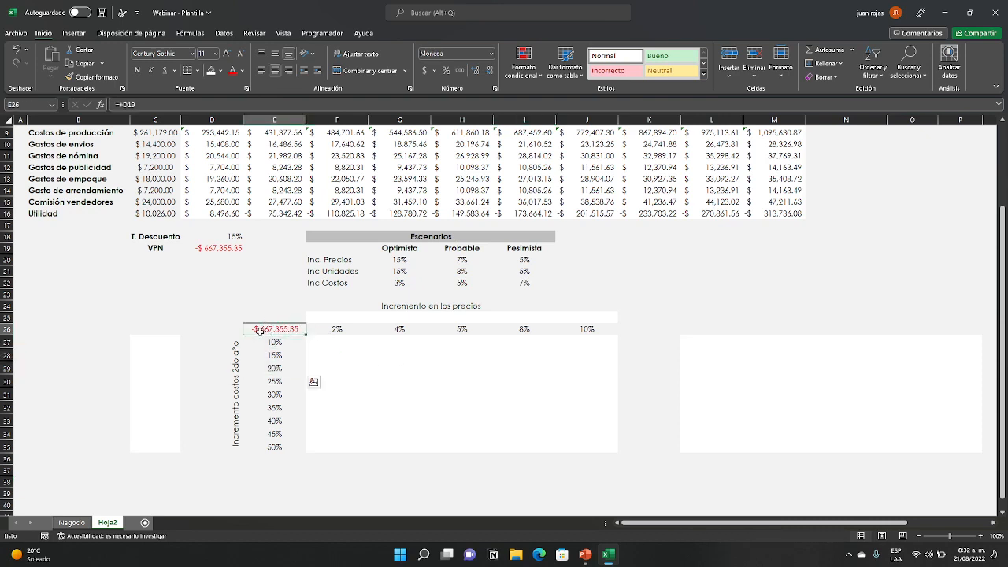
{"action": "left_click_drag", "start_coordinate": [260, 330], "coordinate": [603, 441]}
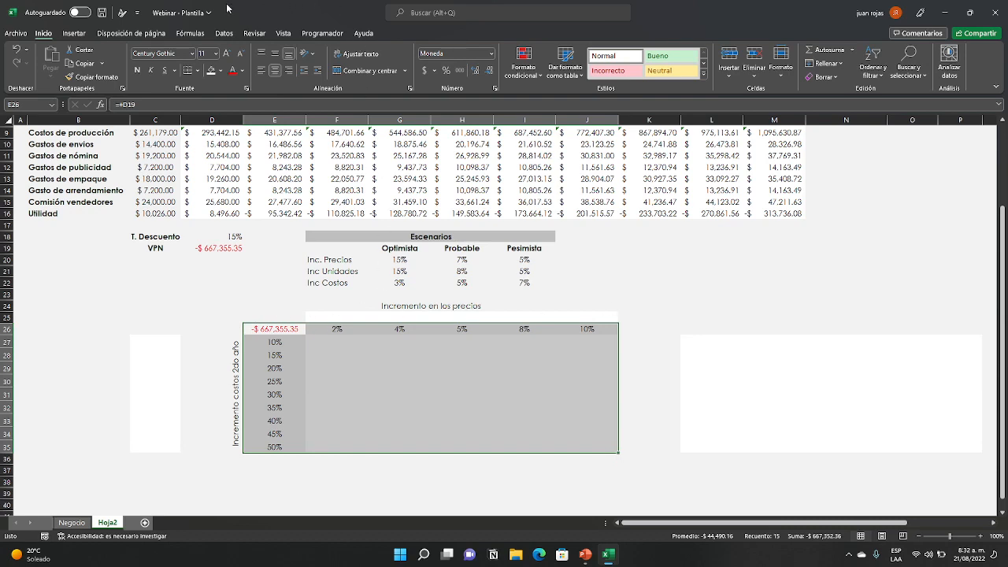
{"action": "left_click", "coordinate": [225, 34]}
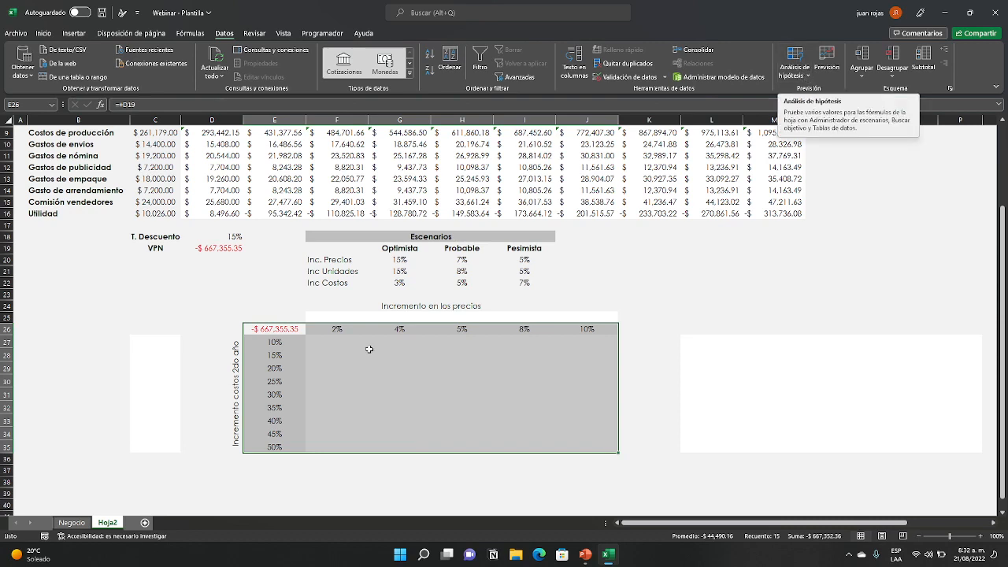
{"action": "left_click", "coordinate": [795, 75]}
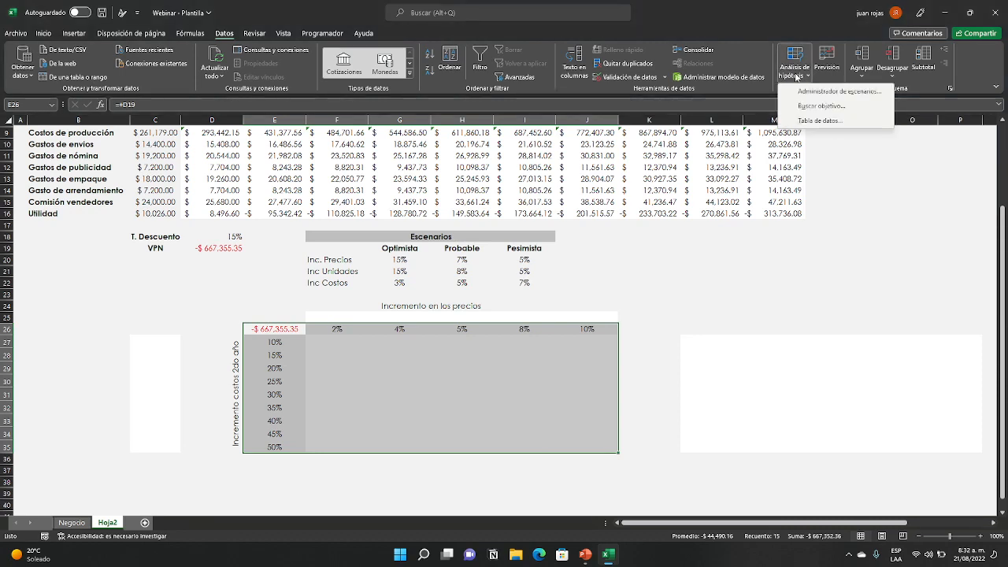
{"action": "left_click", "coordinate": [818, 122]}
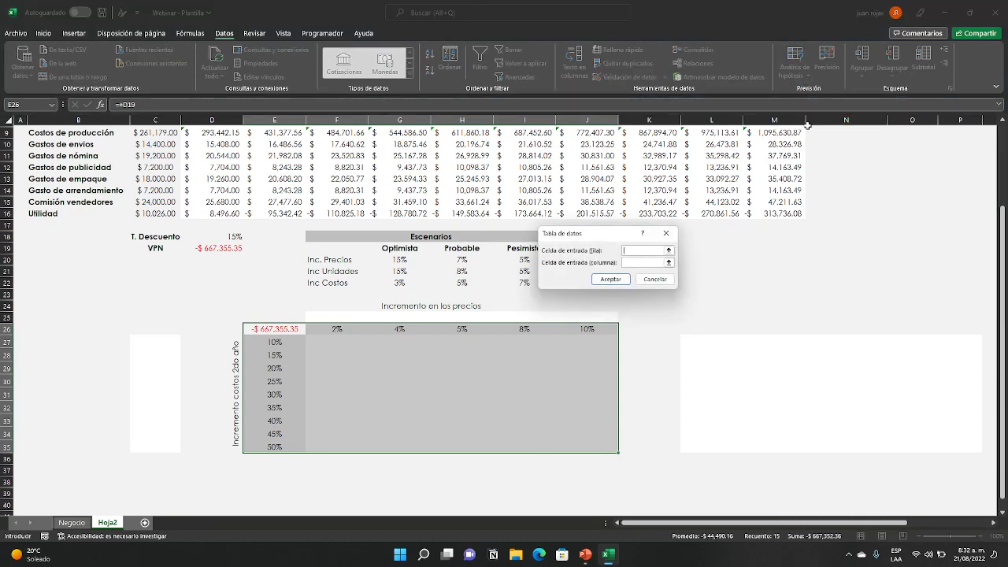
{"action": "left_click_drag", "start_coordinate": [591, 243], "coordinate": [714, 265]}
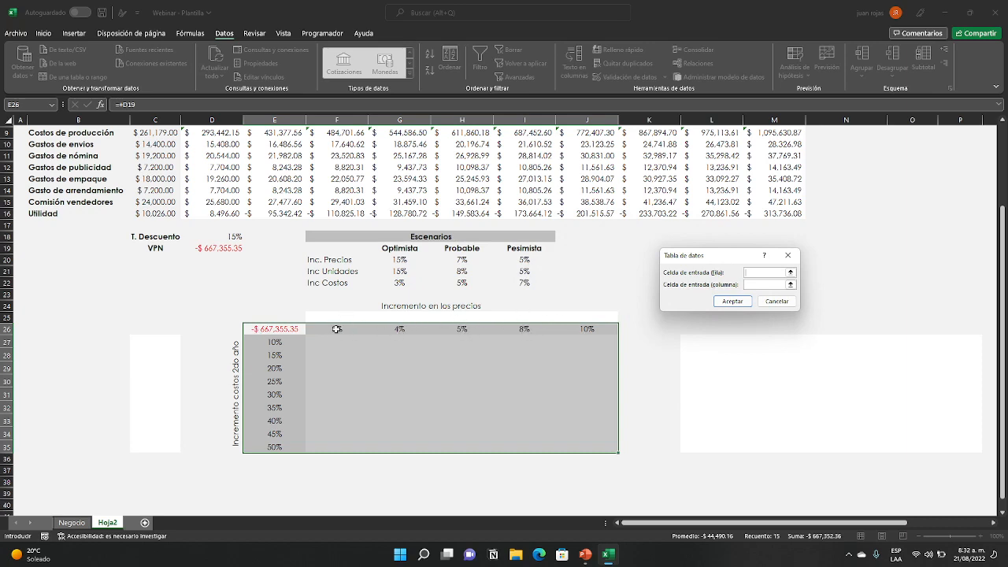
{"action": "scroll", "coordinate": [767, 444], "scroll_direction": "up", "scroll_amount": 2}
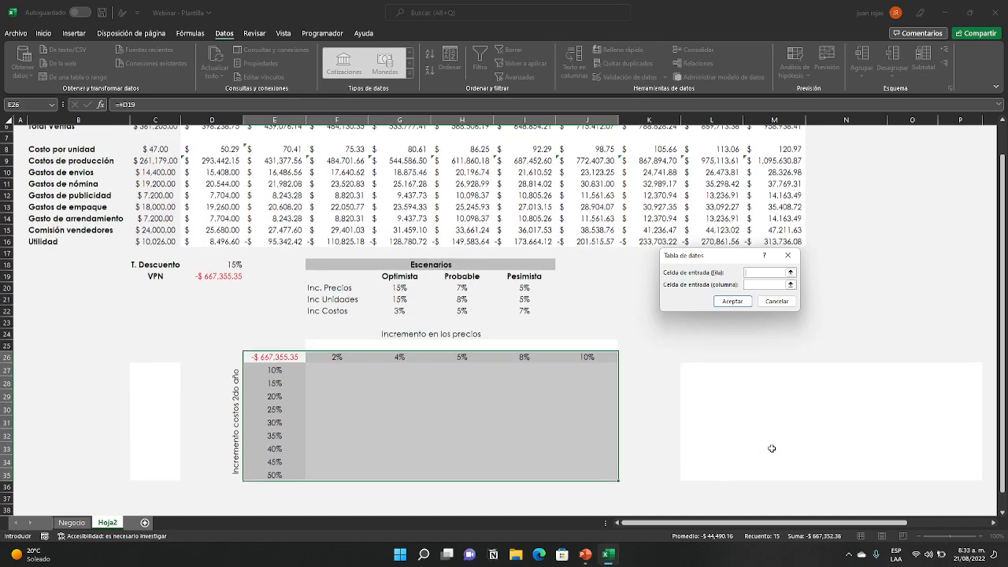
{"action": "scroll", "coordinate": [316, 391], "scroll_direction": "up", "scroll_amount": 1}
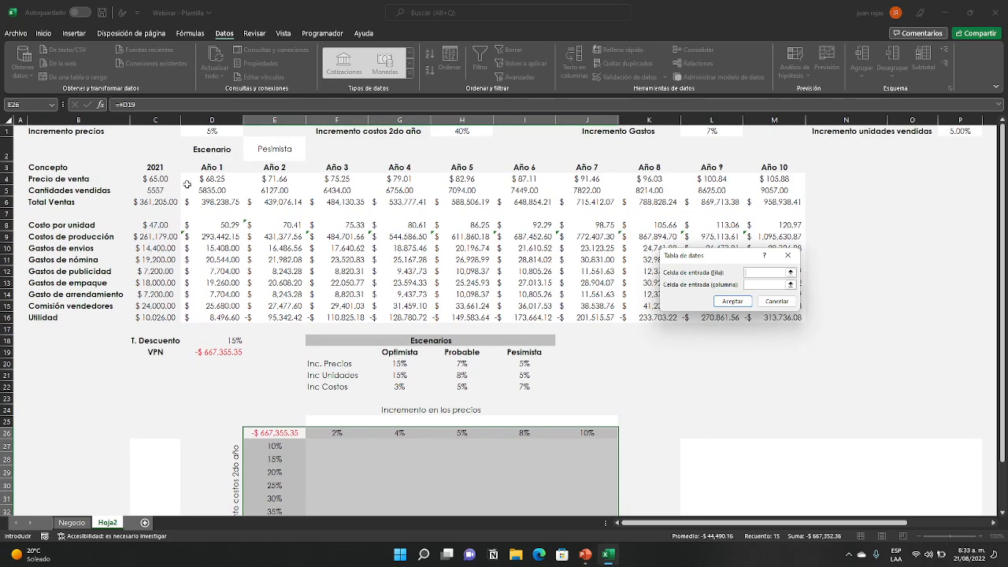
{"action": "left_click", "coordinate": [210, 130]}
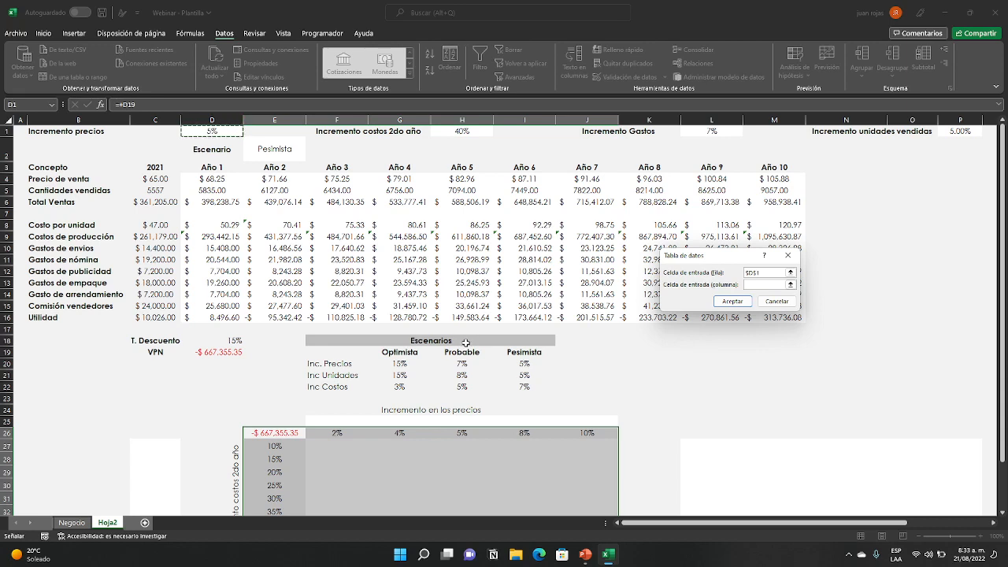
- Set the Incremento costos 2do año cell H1 as the column input cell and generate the data table
{"action": "scroll", "coordinate": [394, 402], "scroll_direction": "down", "scroll_amount": 2}
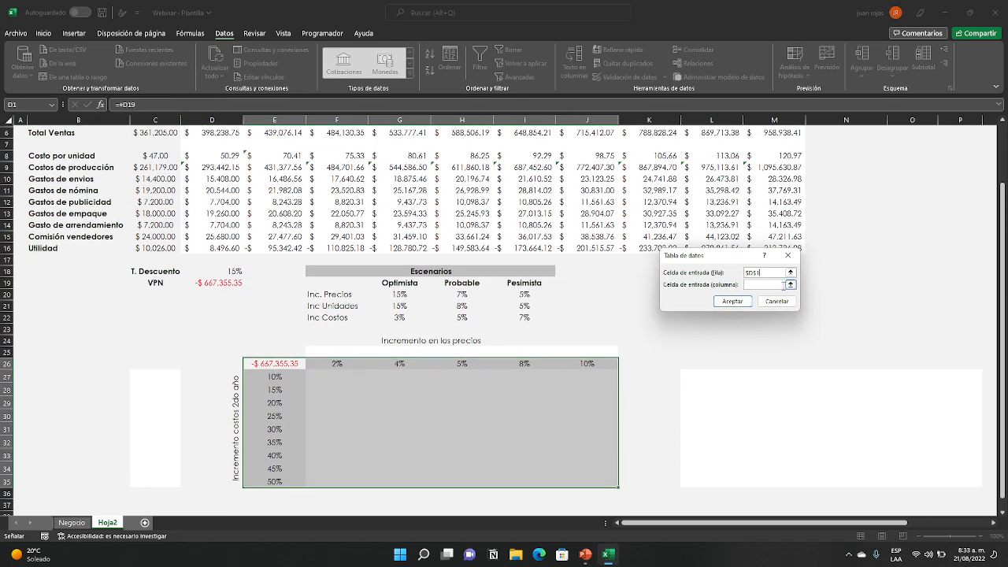
{"action": "scroll", "coordinate": [641, 345], "scroll_direction": "up", "scroll_amount": 2}
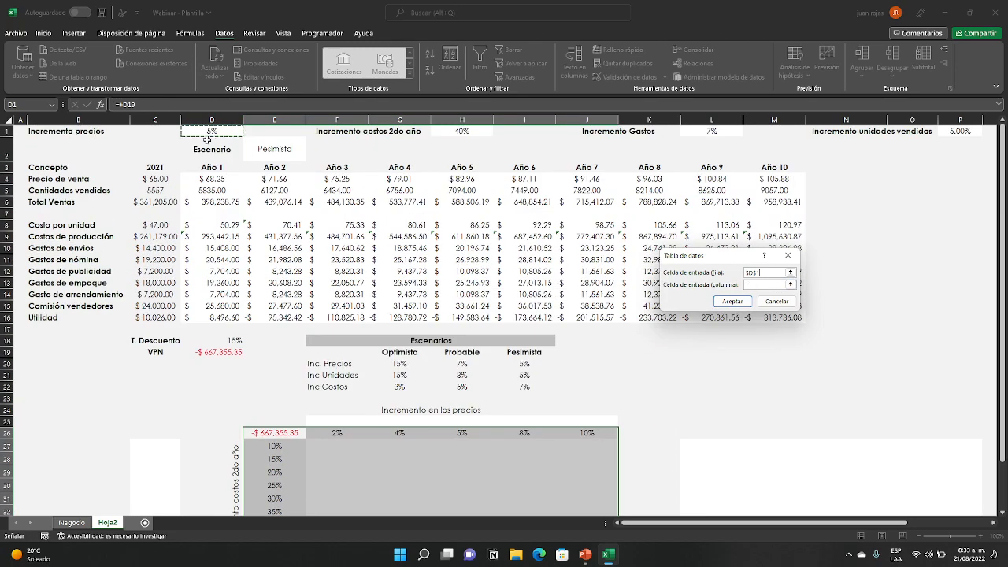
{"action": "scroll", "coordinate": [284, 356], "scroll_direction": "down", "scroll_amount": 1}
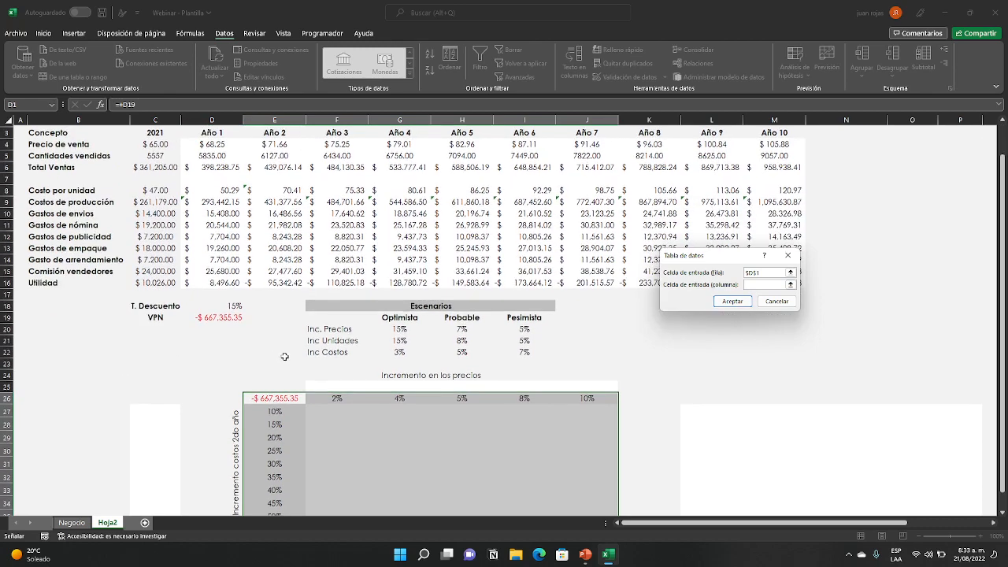
{"action": "scroll", "coordinate": [321, 357], "scroll_direction": "down", "scroll_amount": 2}
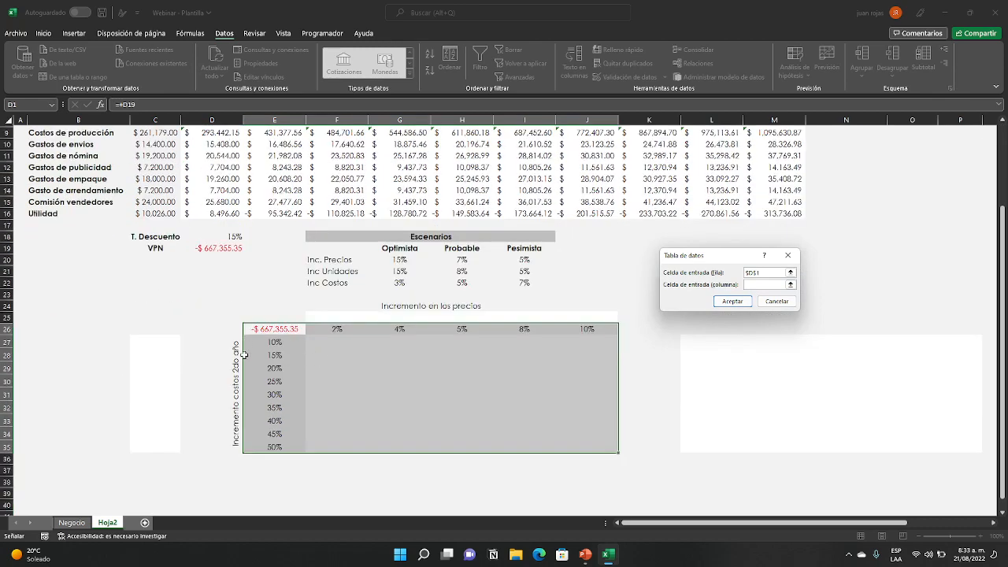
{"action": "scroll", "coordinate": [313, 389], "scroll_direction": "up", "scroll_amount": 3}
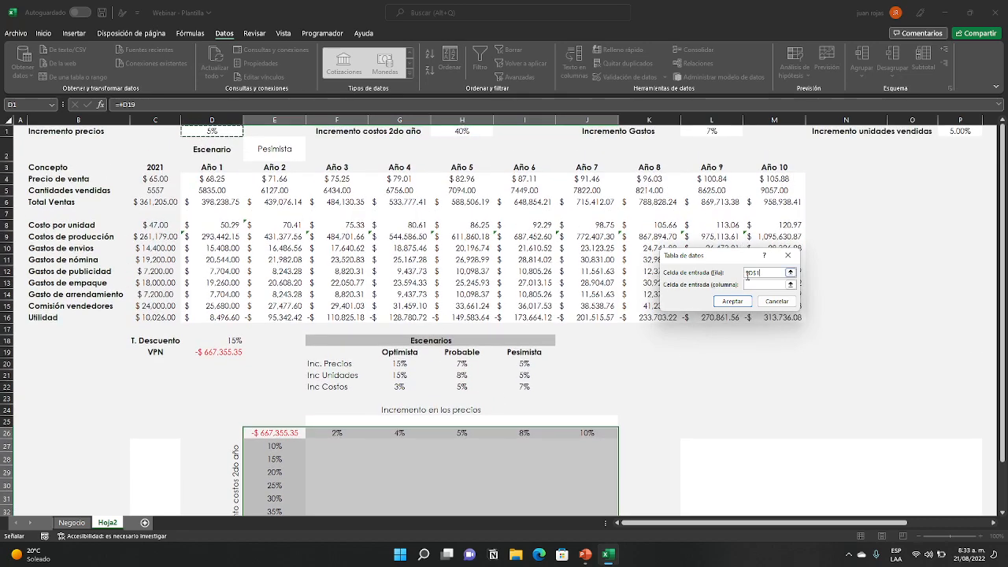
{"action": "left_click", "coordinate": [790, 284]}
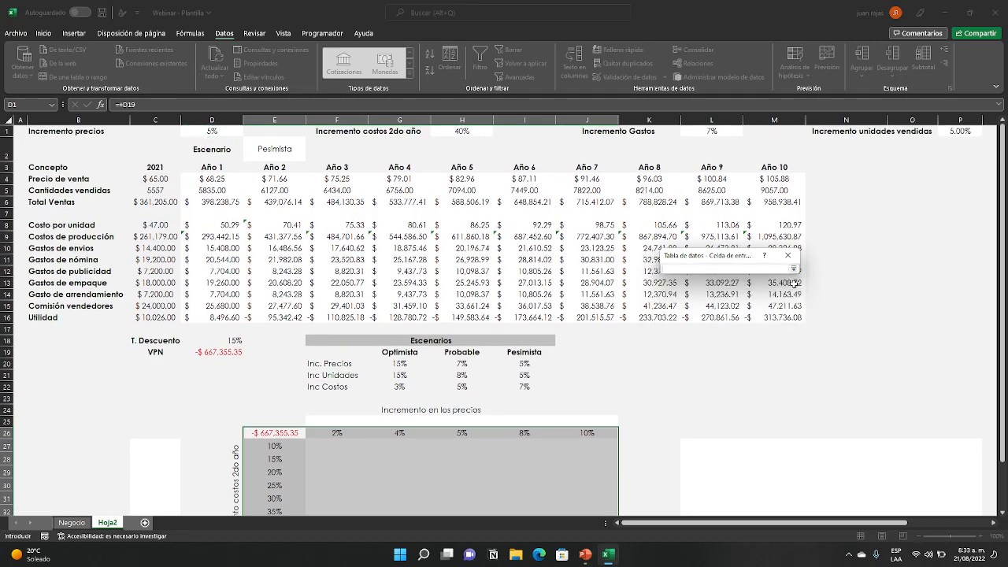
{"action": "left_click", "coordinate": [462, 131]}
{"action": "key", "text": "Return"}
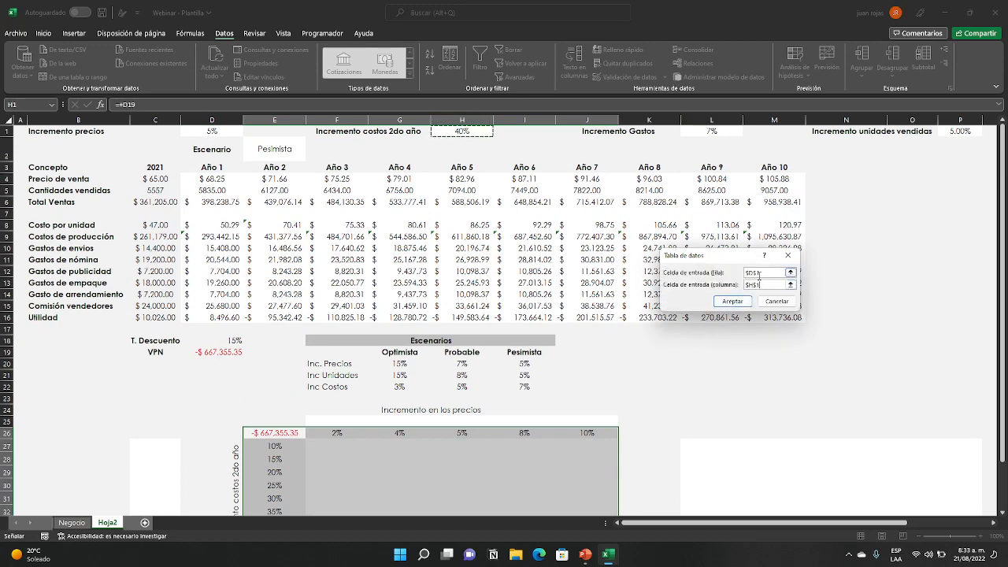
{"action": "left_click", "coordinate": [725, 304]}
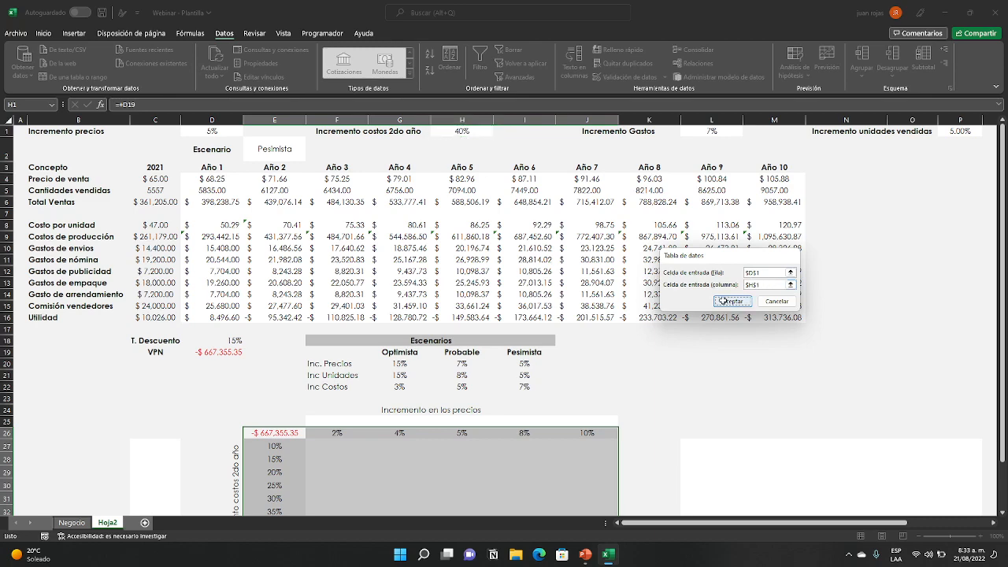
{"action": "scroll", "coordinate": [766, 309], "scroll_direction": "down", "scroll_amount": 3}
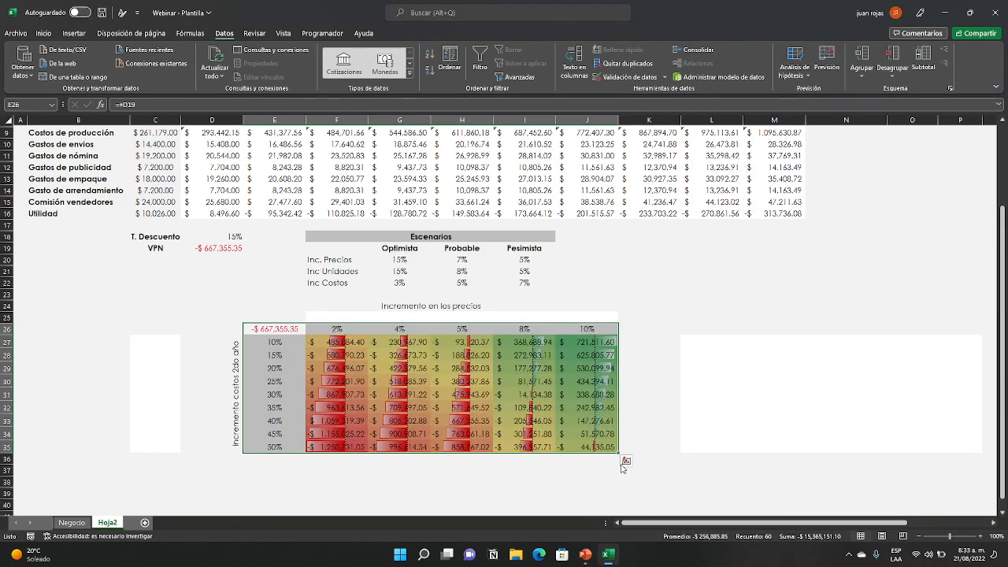
{"action": "left_click", "coordinate": [623, 493]}
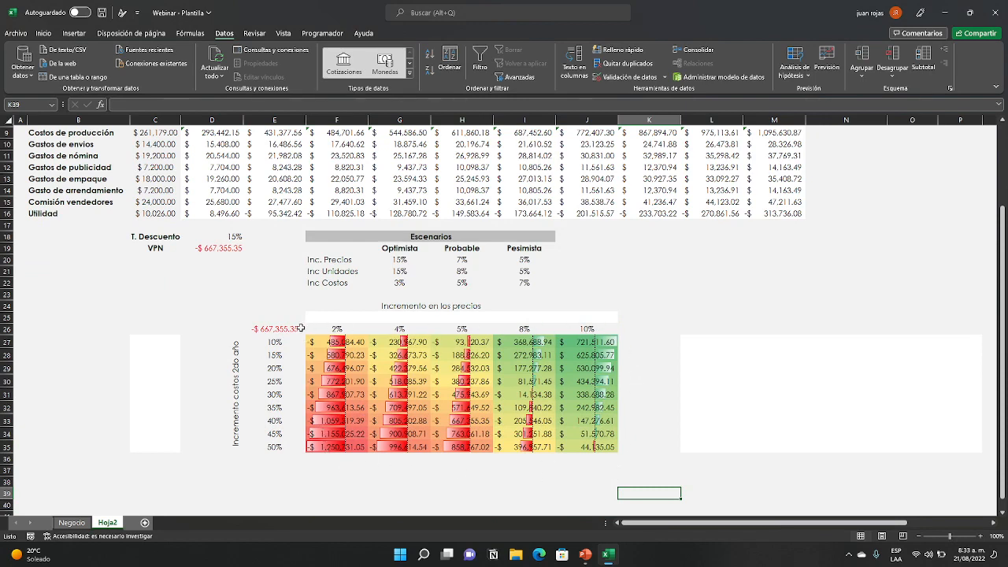
{"action": "scroll", "coordinate": [532, 422], "scroll_direction": "up", "scroll_amount": 3}
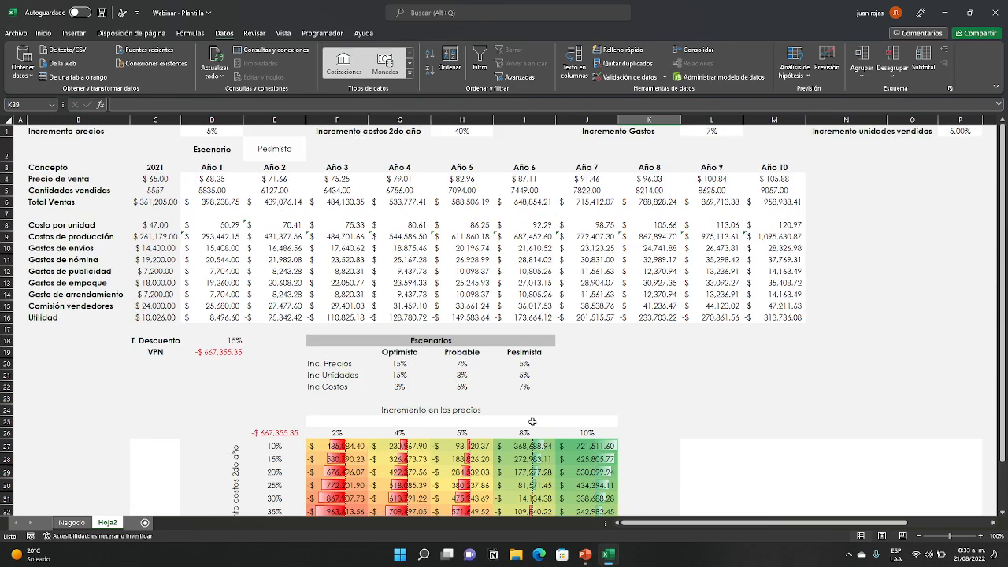
- Switch the scenario in cell E2 to Probable
{"action": "left_click", "coordinate": [283, 149]}
{"action": "left_click", "coordinate": [310, 156]}
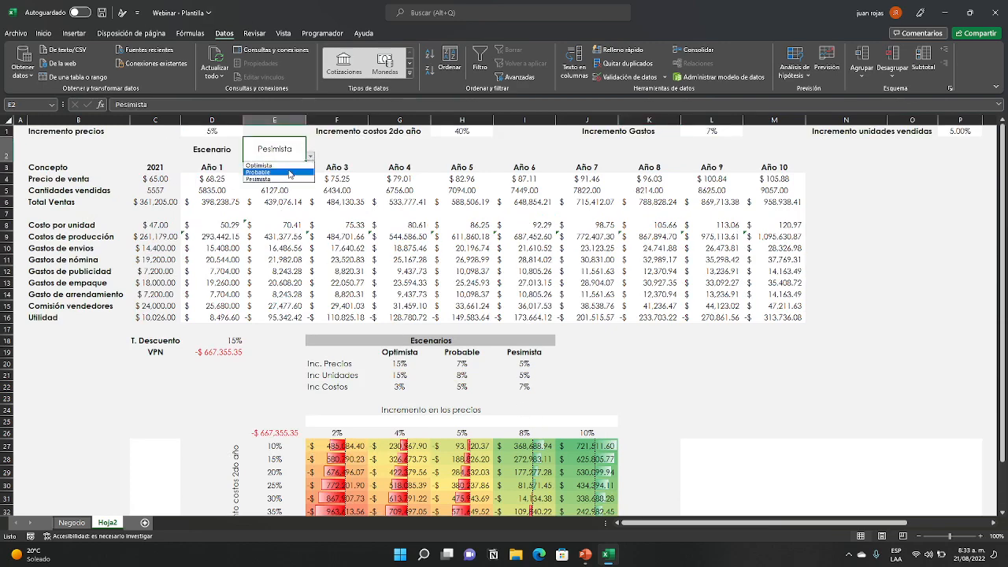
{"action": "left_click", "coordinate": [289, 172]}
{"action": "left_click", "coordinate": [772, 422]}
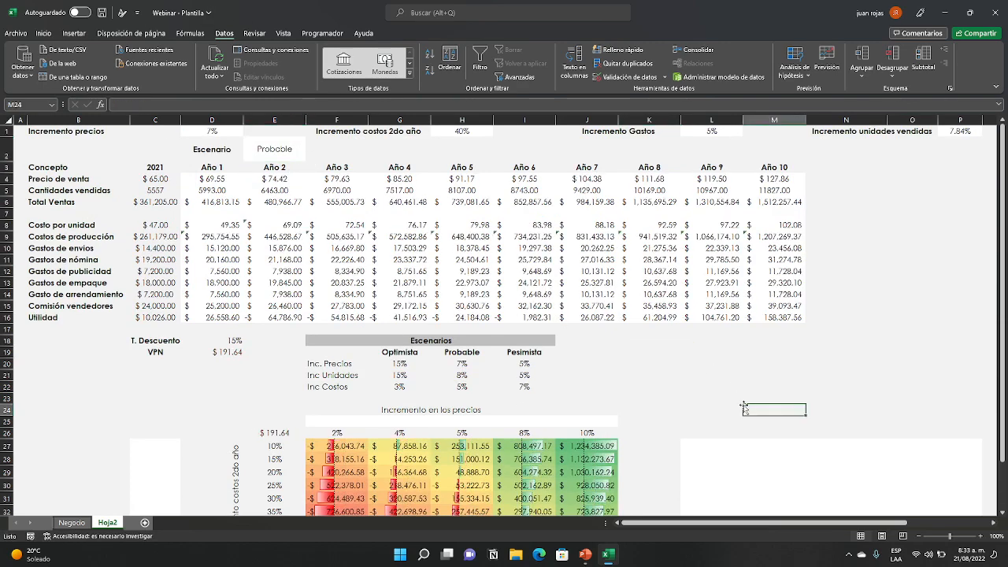
{"action": "scroll", "coordinate": [693, 365], "scroll_direction": "down", "scroll_amount": 2}
{"action": "left_click", "coordinate": [728, 315]}
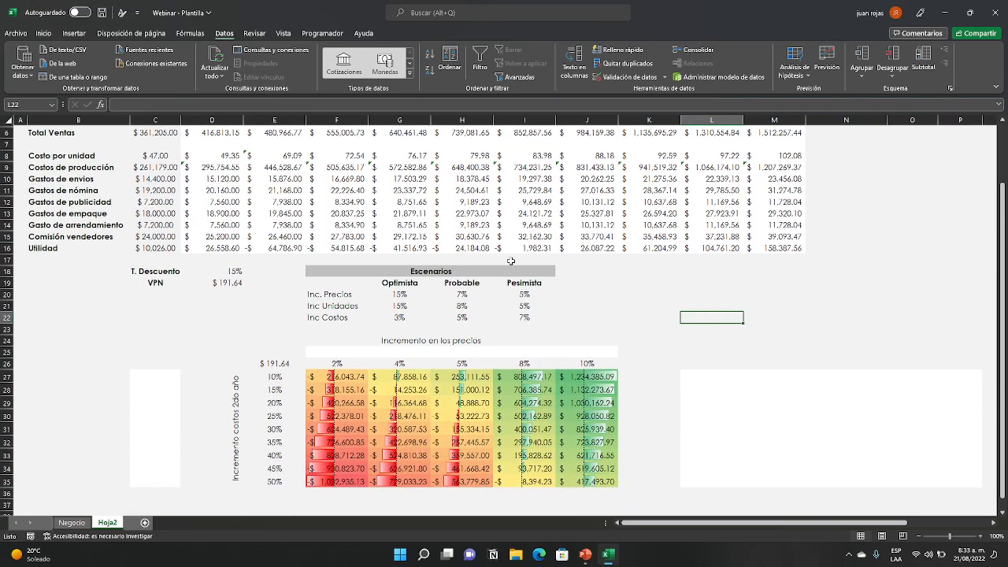
- Examine the VPN data table across the price increments and second-year cost increments, including the 8% price and 40% cost combination
{"action": "scroll", "coordinate": [384, 377], "scroll_direction": "down", "scroll_amount": 1}
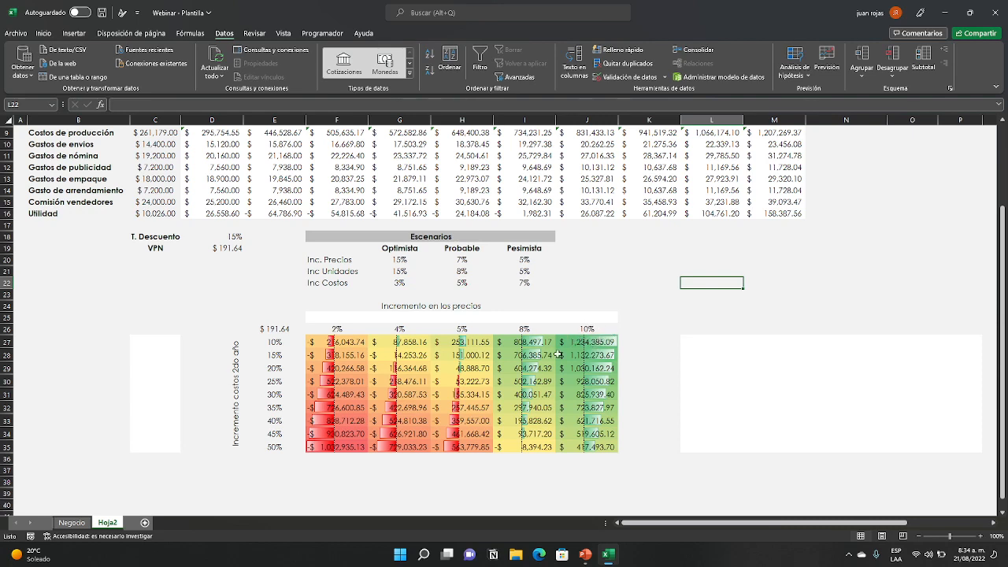
{"action": "left_click", "coordinate": [564, 343]}
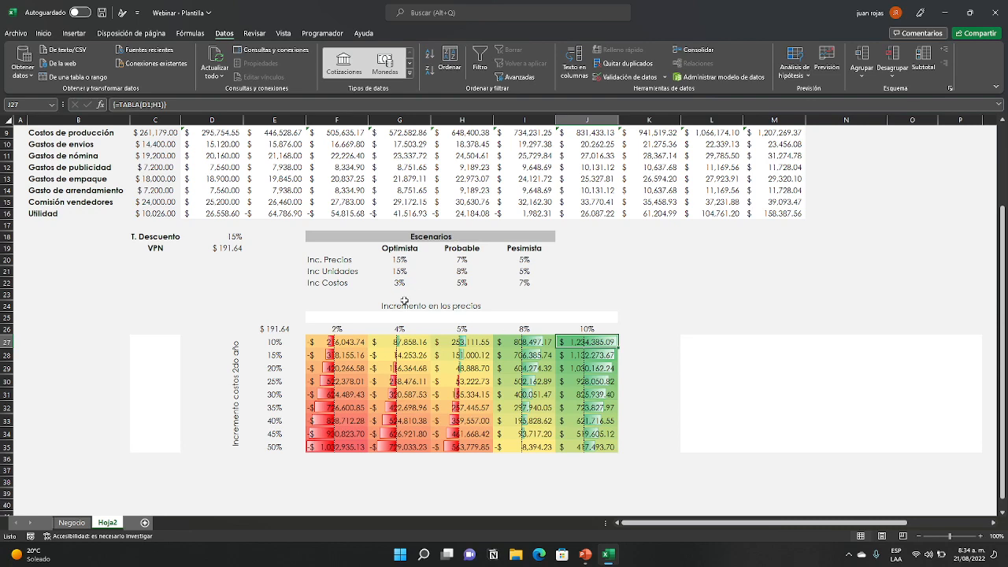
{"action": "left_click_drag", "start_coordinate": [324, 324], "coordinate": [608, 321]}
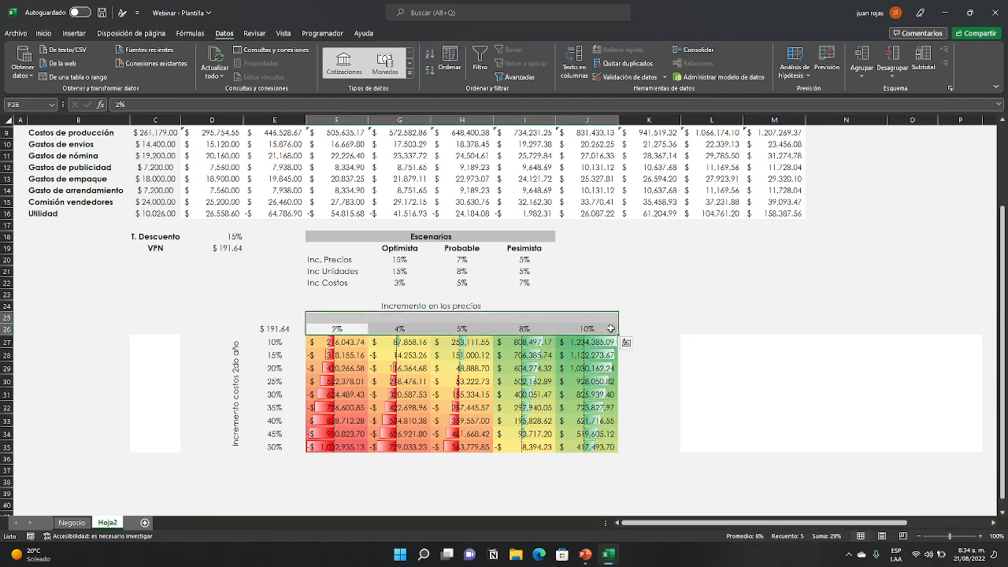
{"action": "left_click", "coordinate": [608, 323]}
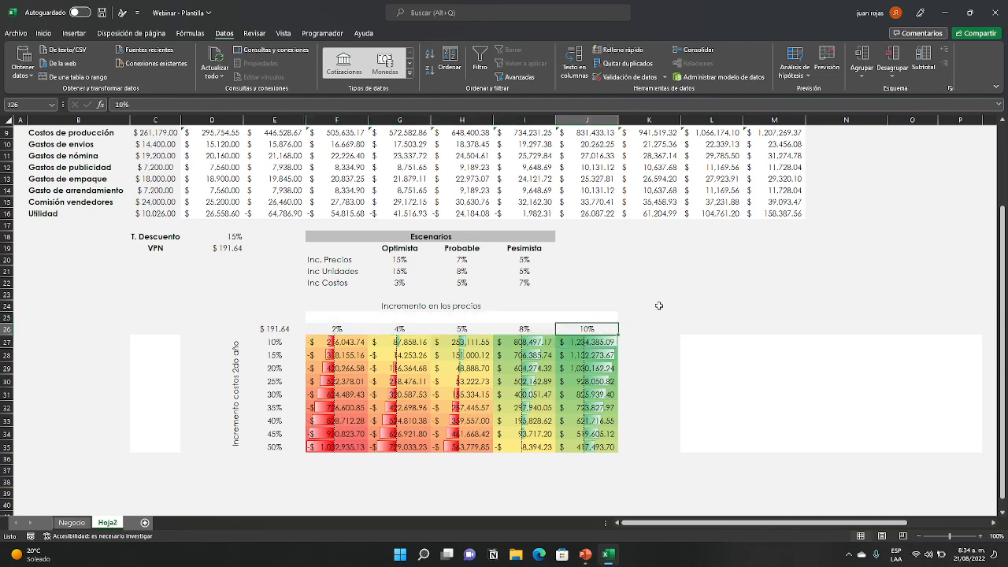
{"action": "left_click", "coordinate": [271, 341]}
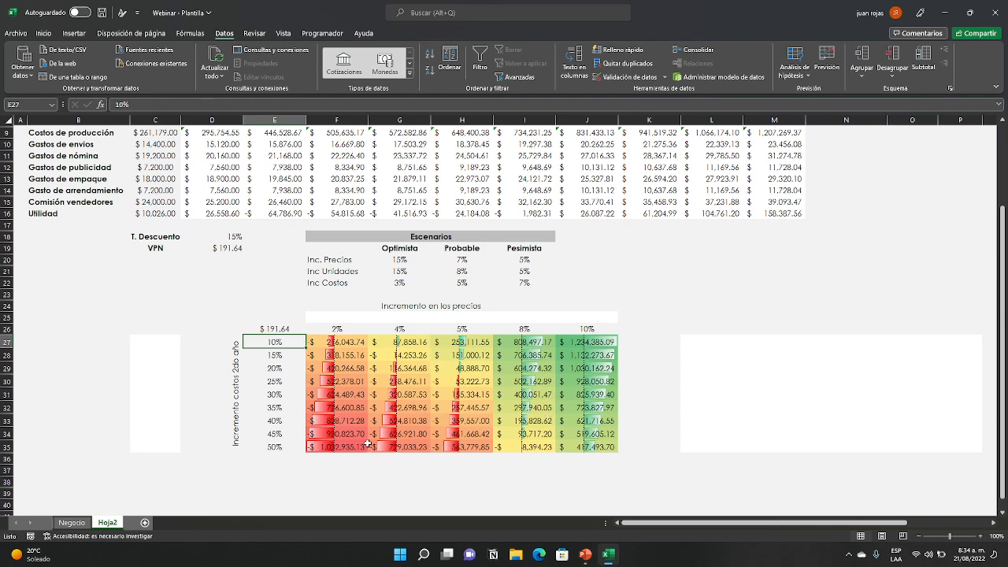
{"action": "left_click", "coordinate": [271, 421]}
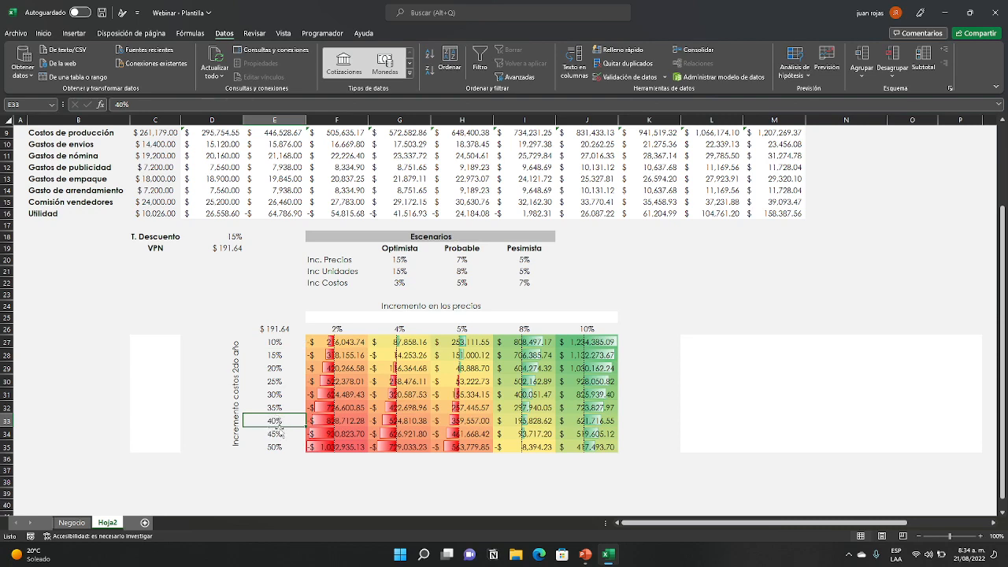
{"action": "left_click", "coordinate": [236, 339]}
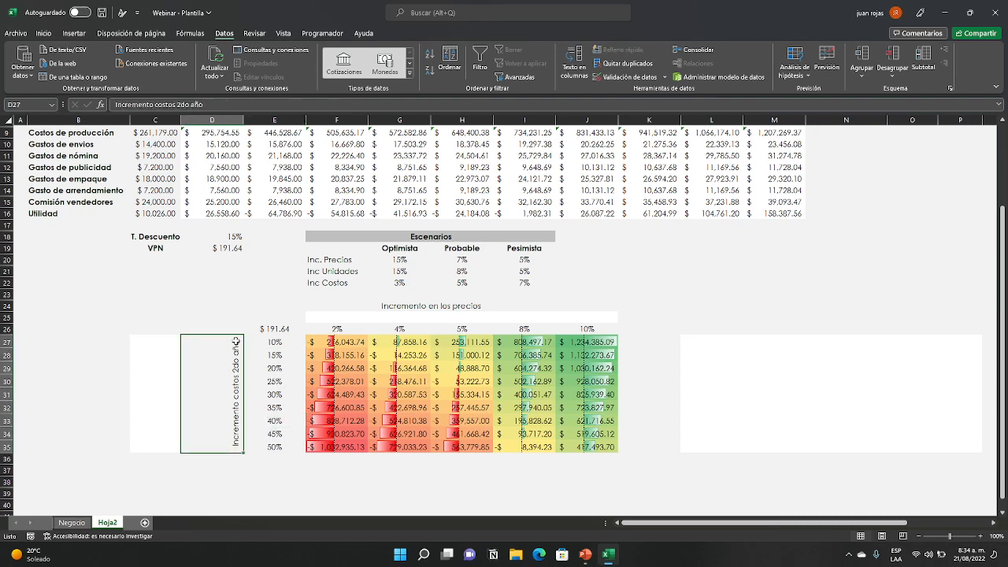
{"action": "left_click", "coordinate": [282, 424]}
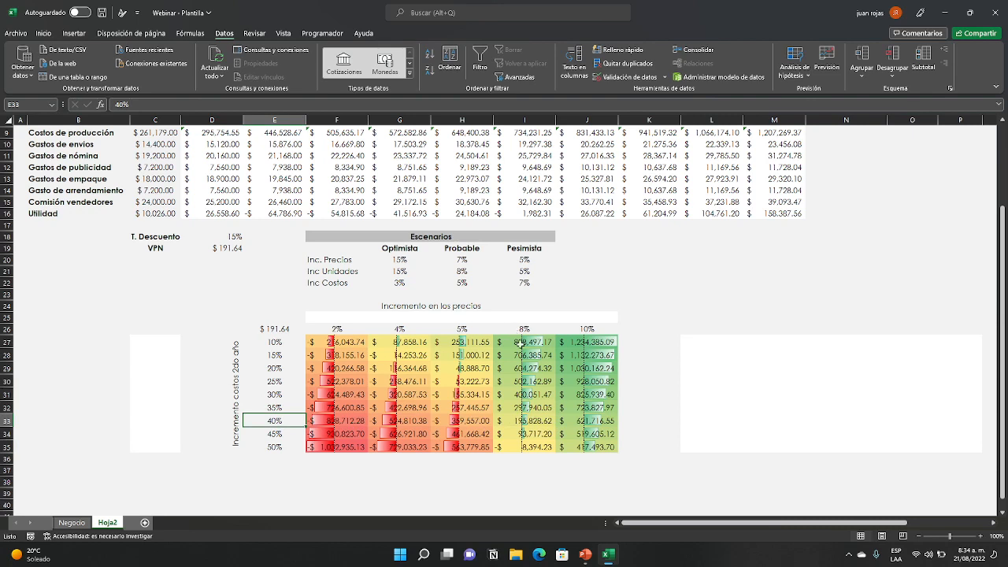
{"action": "left_click", "coordinate": [535, 420]}
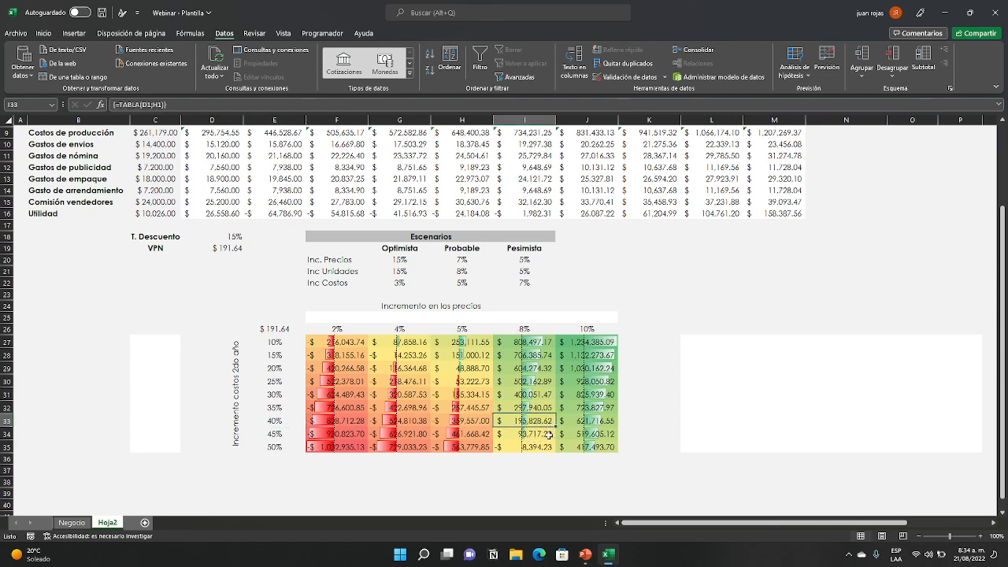
{"action": "left_click", "coordinate": [581, 469]}
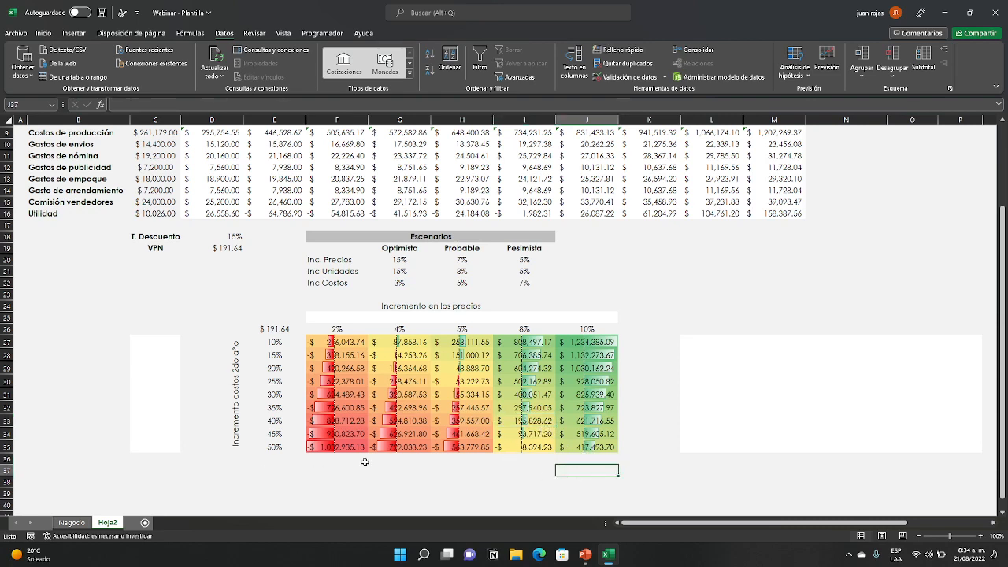
{"action": "left_click", "coordinate": [425, 504]}
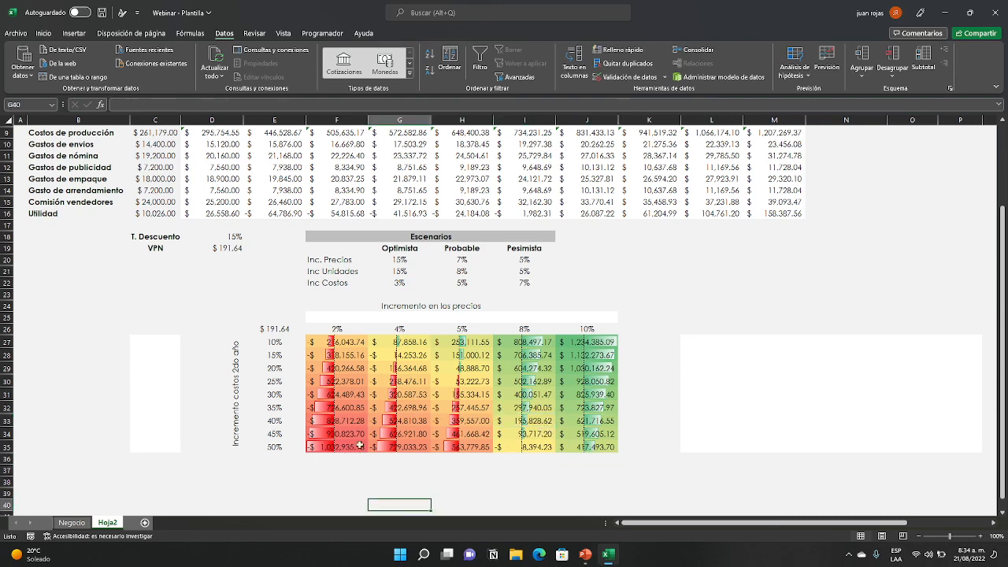
- Inspect the data table at 130% zoom, checking the 2% price with 50% cost and 8% price with 40% cost combinations
{"action": "left_click", "coordinate": [980, 536]}
{"action": "left_click", "coordinate": [980, 536]}
{"action": "left_click", "coordinate": [980, 536]}
{"action": "left_click_drag", "start_coordinate": [693, 522], "coordinate": [633, 524]}
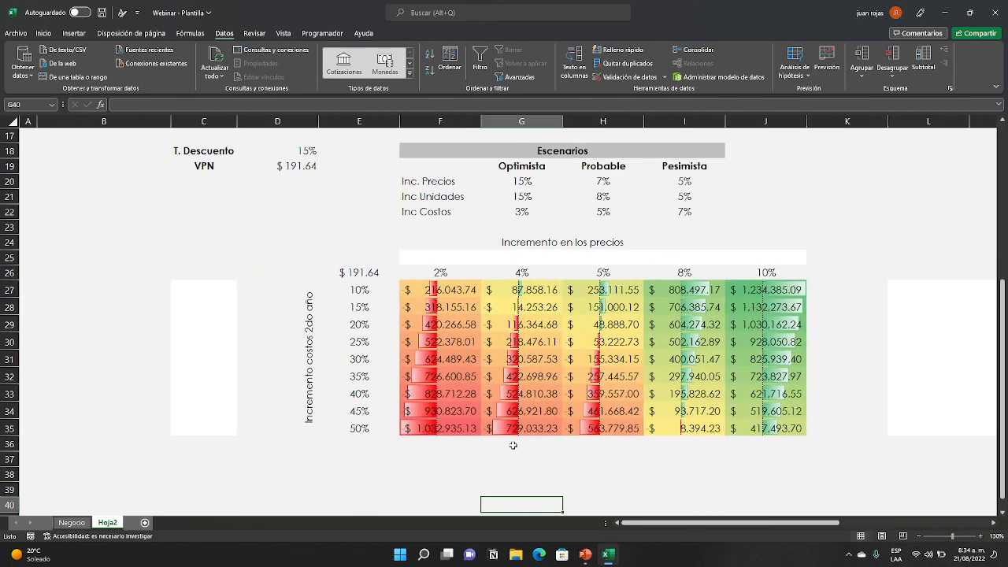
{"action": "left_click", "coordinate": [455, 428]}
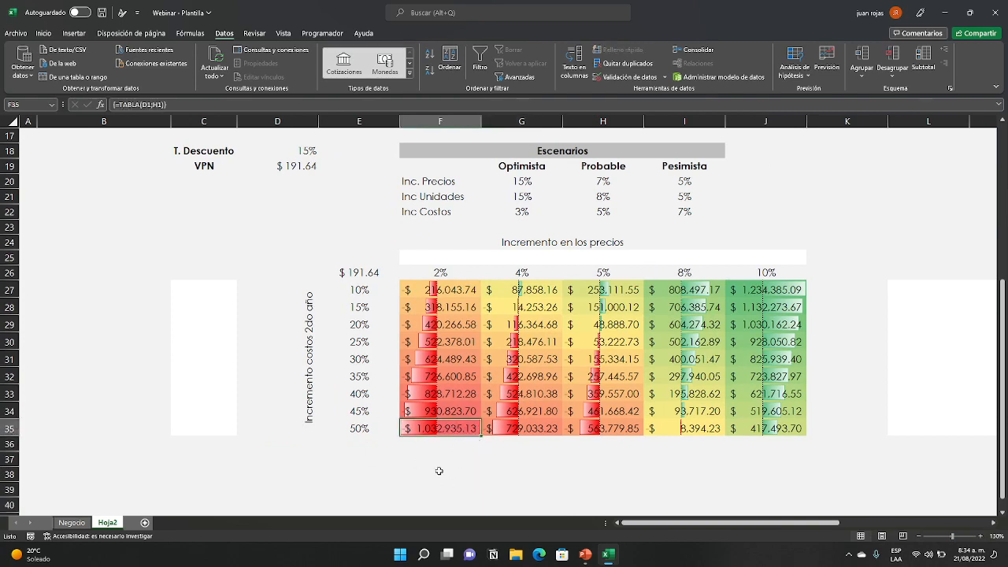
{"action": "left_click", "coordinate": [312, 369]}
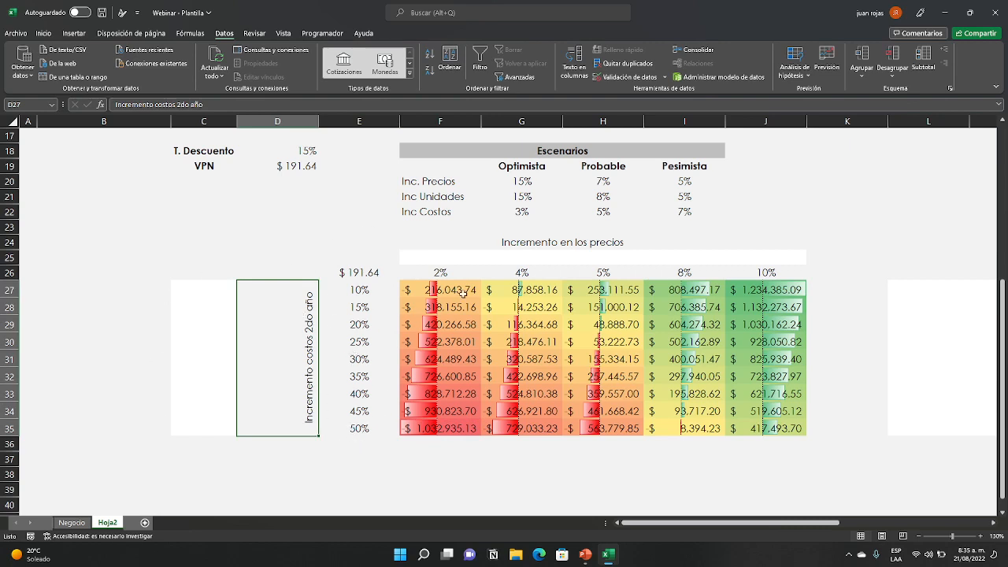
{"action": "left_click", "coordinate": [445, 274]}
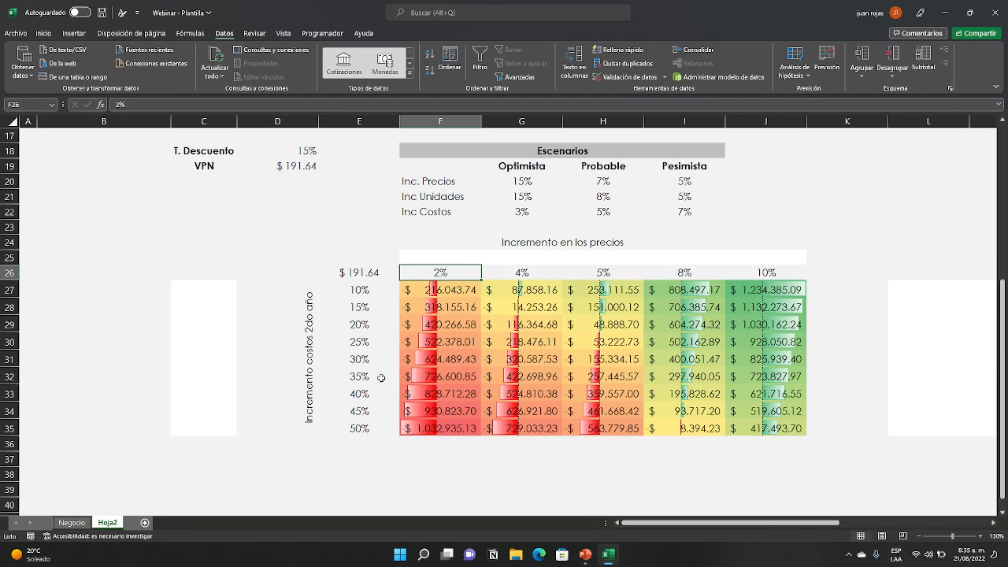
{"action": "left_click", "coordinate": [360, 394]}
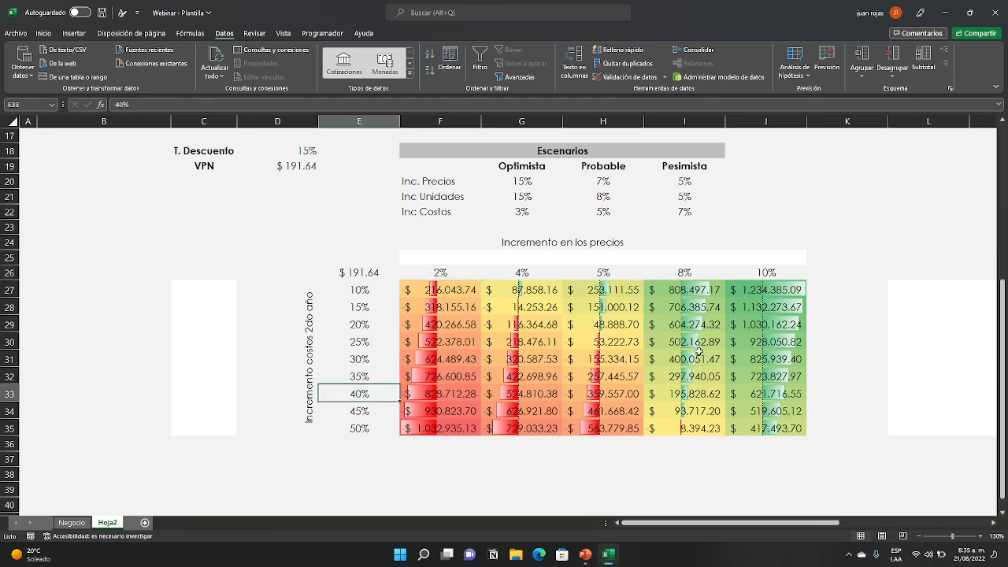
{"action": "left_click", "coordinate": [669, 390]}
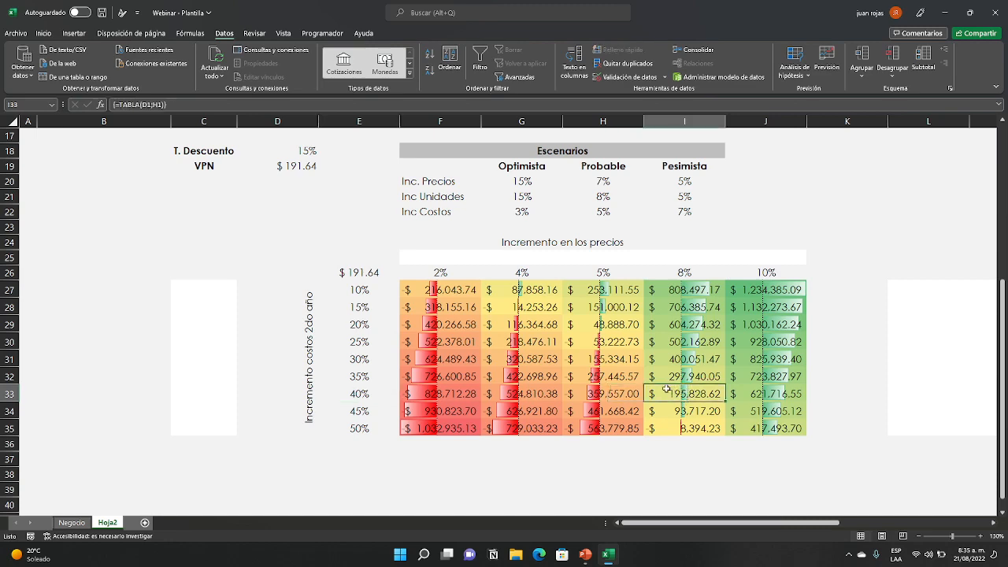
{"action": "left_click", "coordinate": [720, 489]}
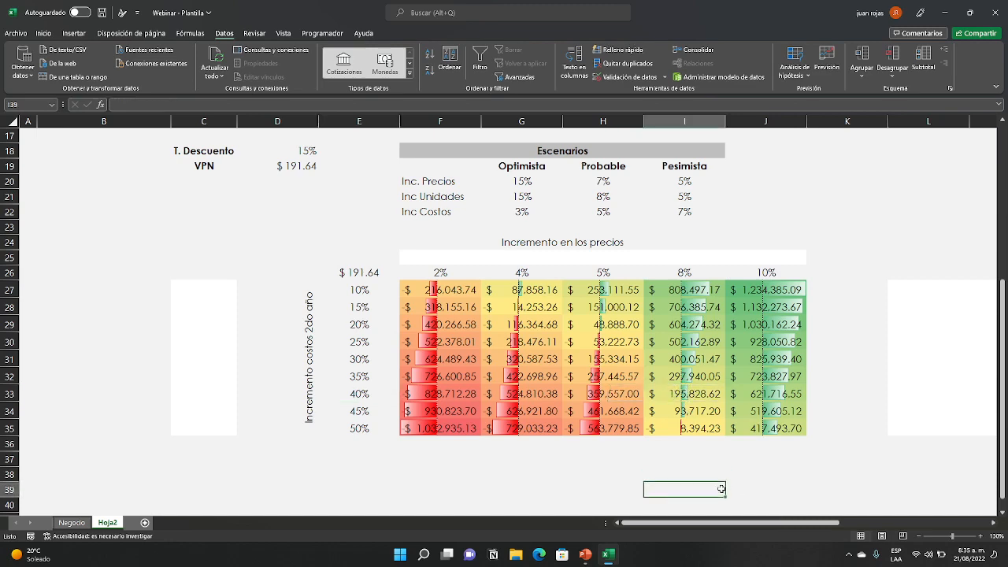
{"action": "left_click", "coordinate": [918, 536]}
{"action": "left_click", "coordinate": [918, 536]}
{"action": "left_click", "coordinate": [918, 536]}
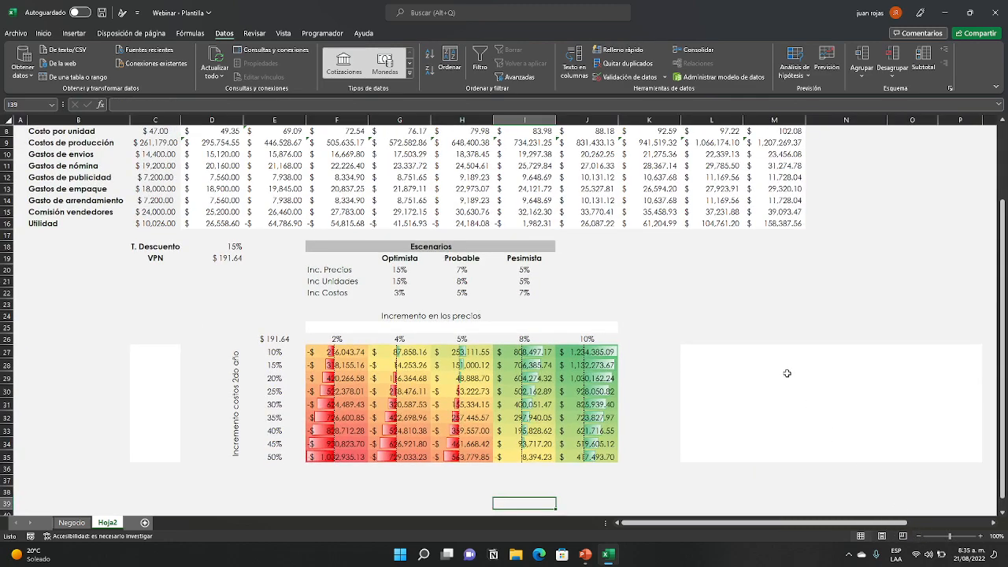
- Total the blank row F25:J25 above the price increments with a SUMA formula in cell K25
{"action": "scroll", "coordinate": [772, 389], "scroll_direction": "down", "scroll_amount": 1}
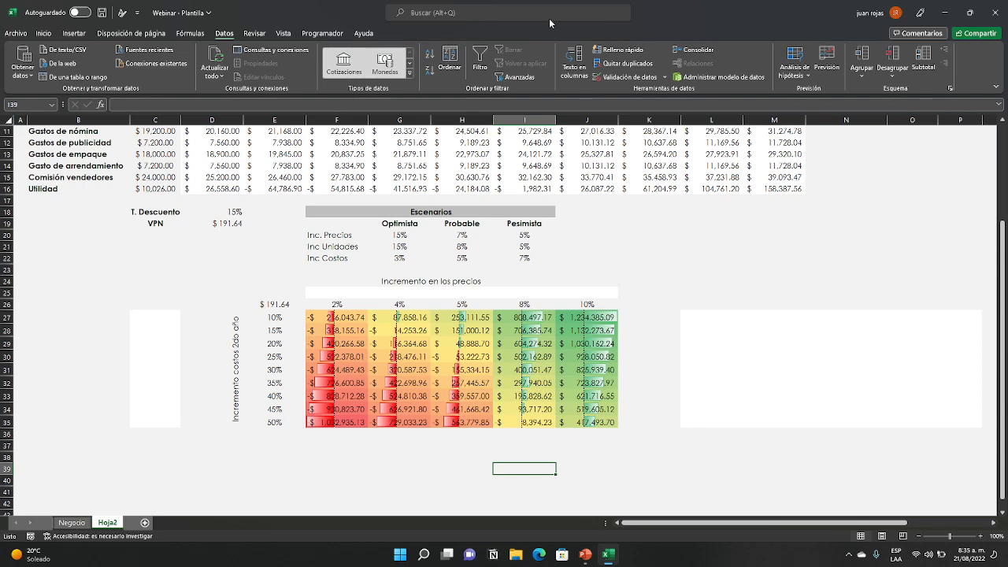
{"action": "left_click_drag", "start_coordinate": [319, 292], "coordinate": [611, 292]}
{"action": "left_click_drag", "start_coordinate": [161, 319], "coordinate": [164, 420]}
{"action": "left_click", "coordinate": [279, 459]}
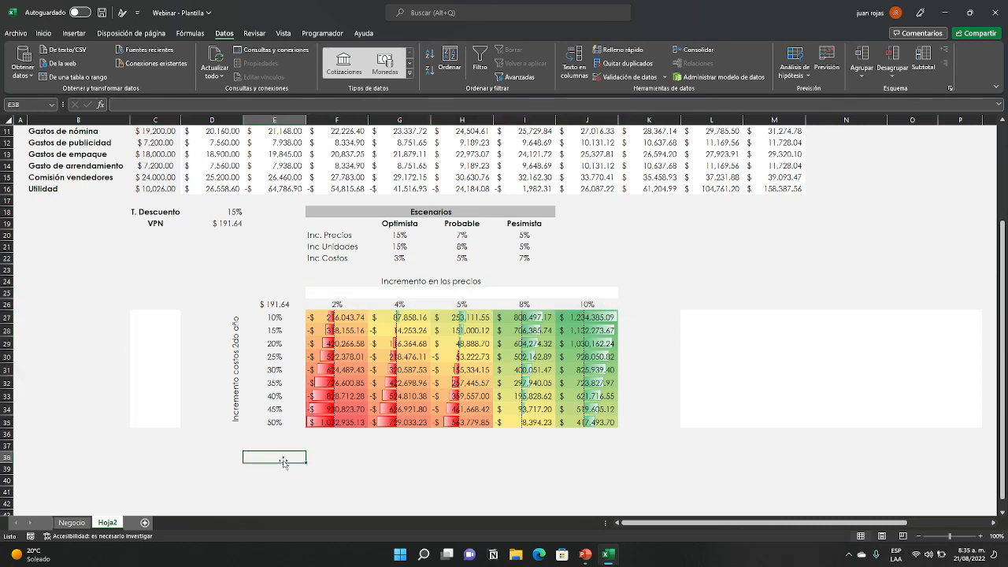
{"action": "left_click", "coordinate": [642, 295]}
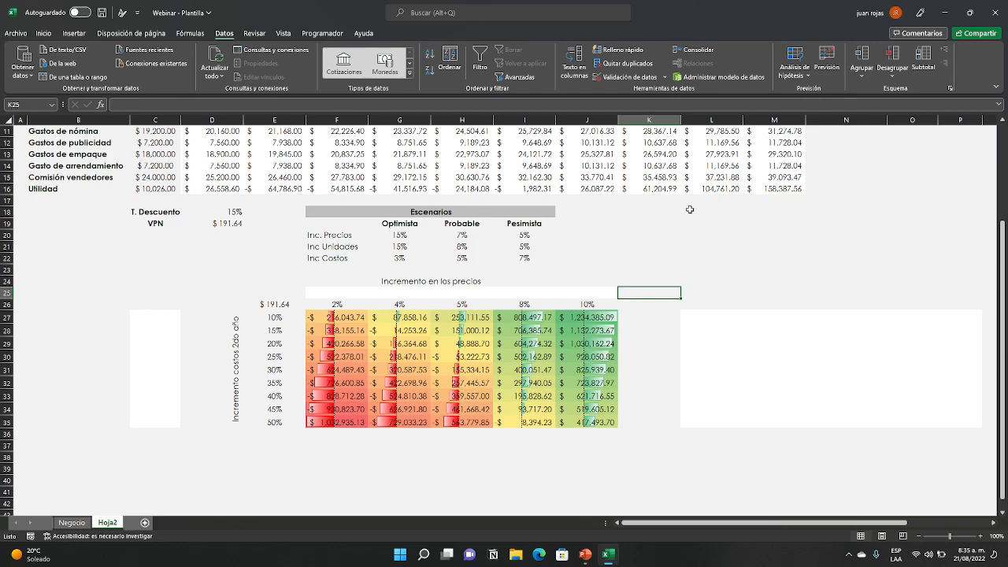
{"action": "type", "text": "+"}
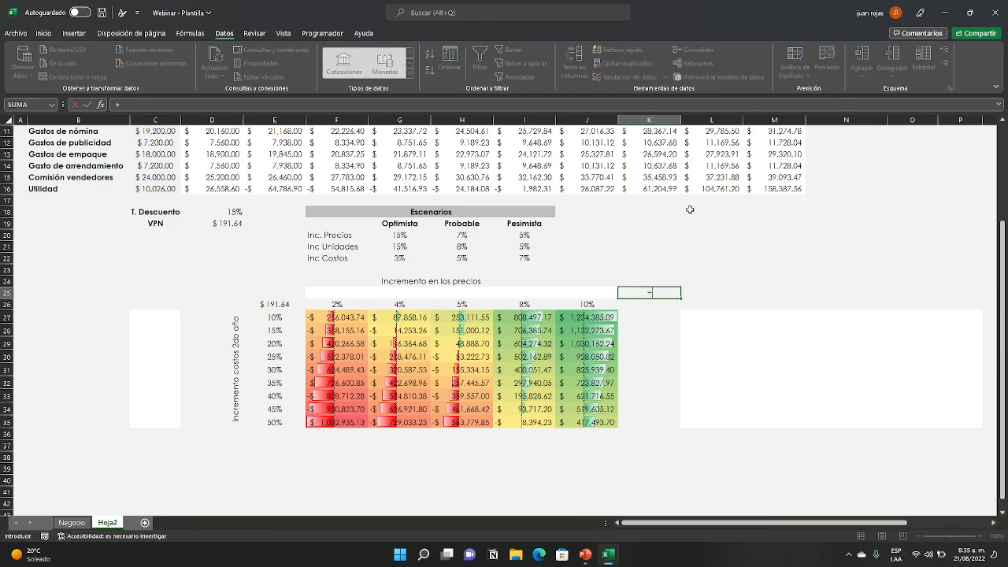
{"action": "type", "text": "sum"}
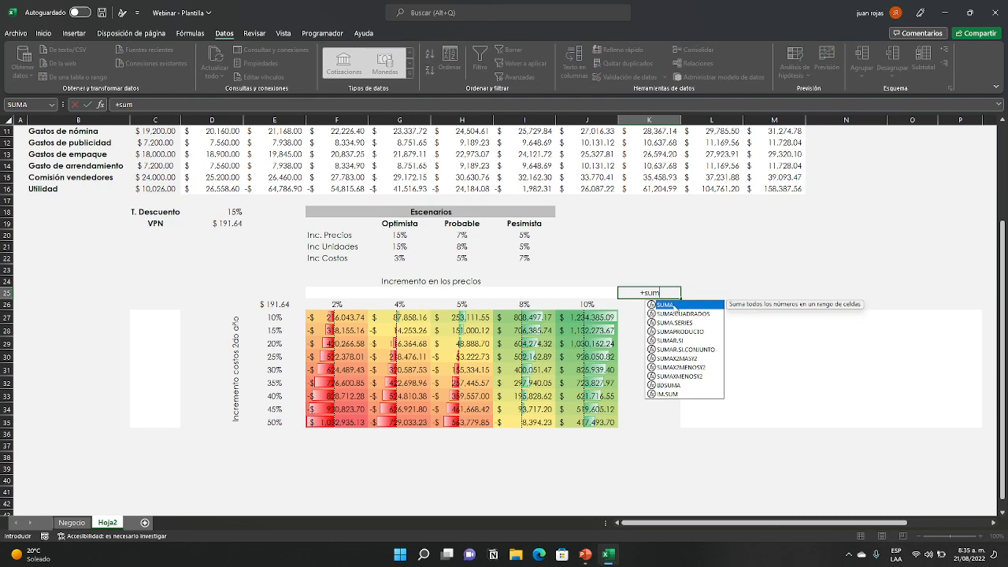
{"action": "double_click", "coordinate": [675, 305]}
{"action": "left_click_drag", "start_coordinate": [327, 291], "coordinate": [567, 285]}
{"action": "key", "text": "Return"}
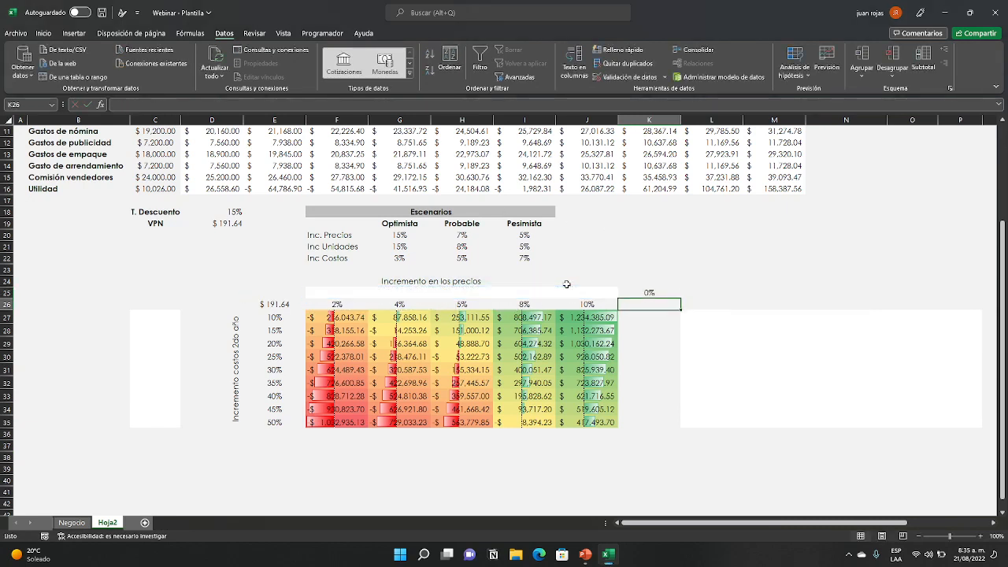
- Total the blank column range C27:C35 beside the cost increments with a SUMA formula in cell C36
{"action": "left_click", "coordinate": [159, 431]}
{"action": "type", "text": "=sum"}
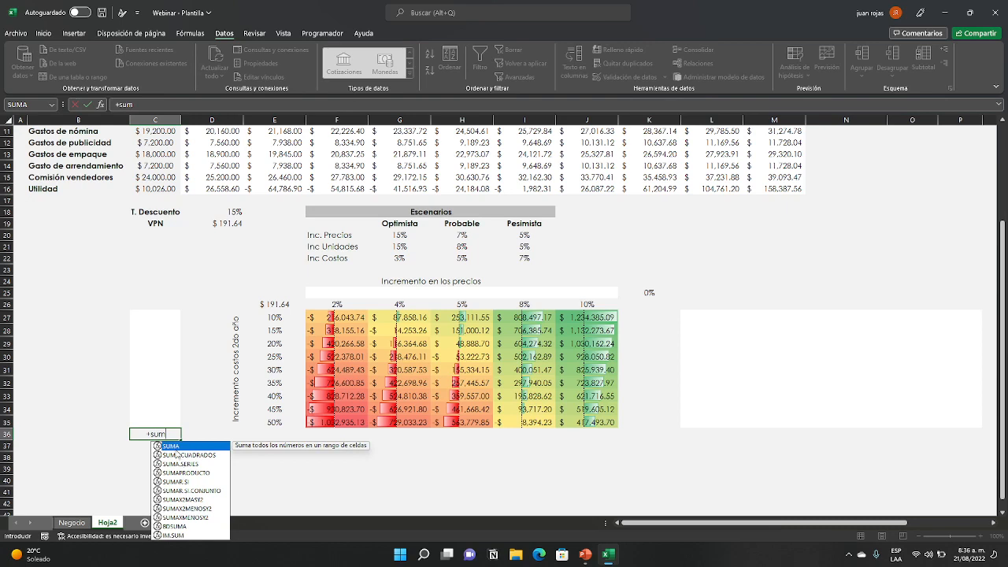
{"action": "key", "text": "Tab"}
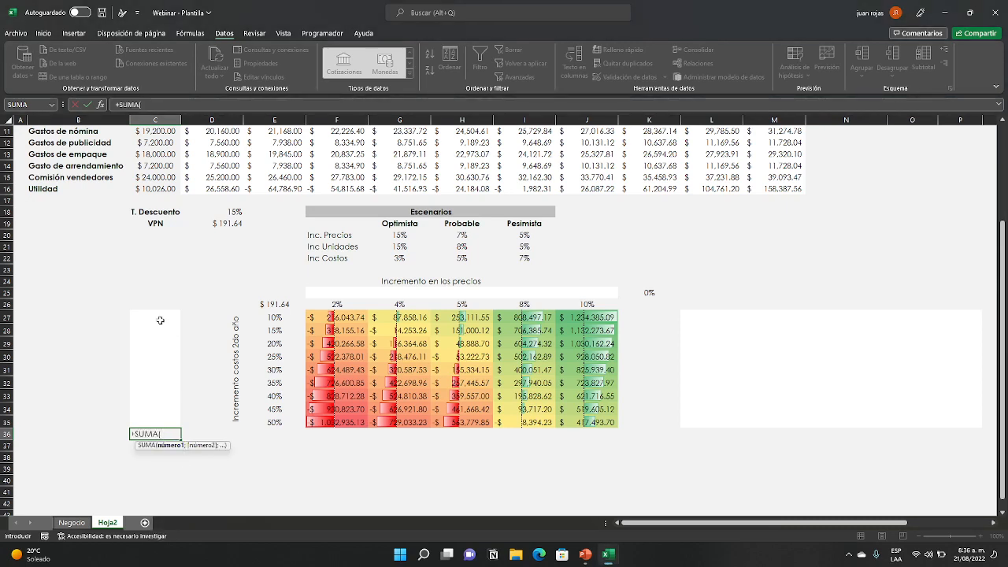
{"action": "left_click_drag", "start_coordinate": [155, 314], "coordinate": [150, 414]}
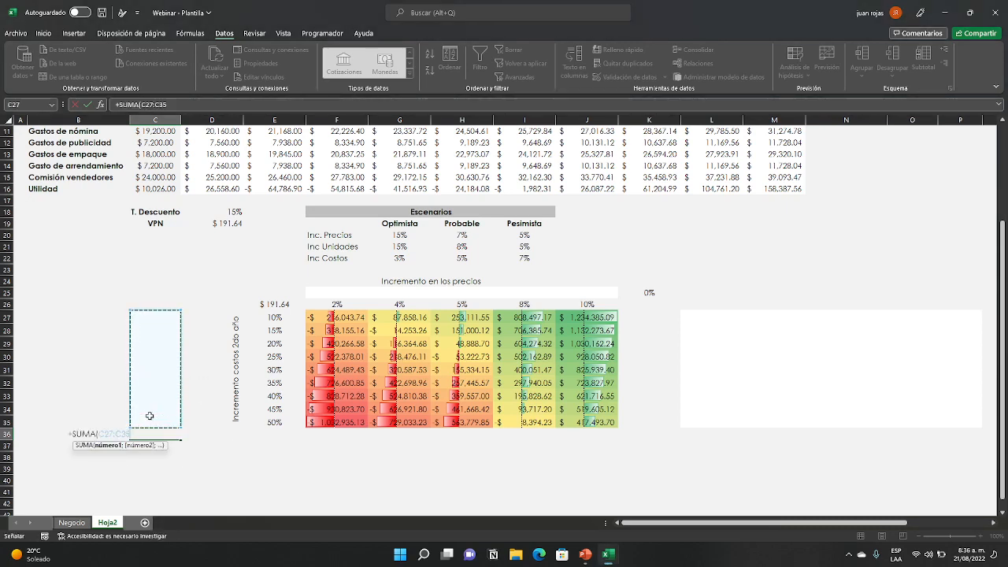
{"action": "key", "text": "Return"}
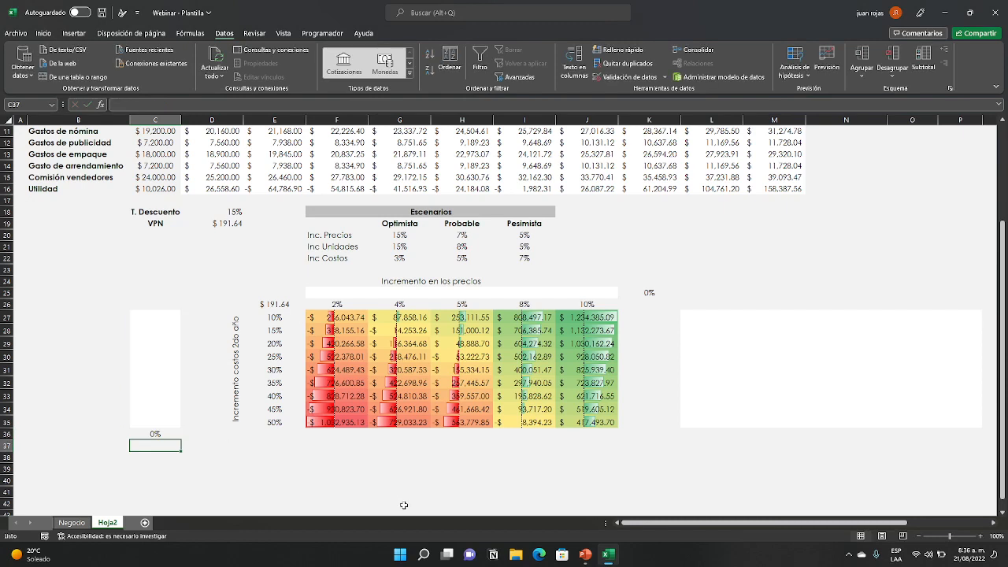
{"action": "left_click", "coordinate": [526, 492]}
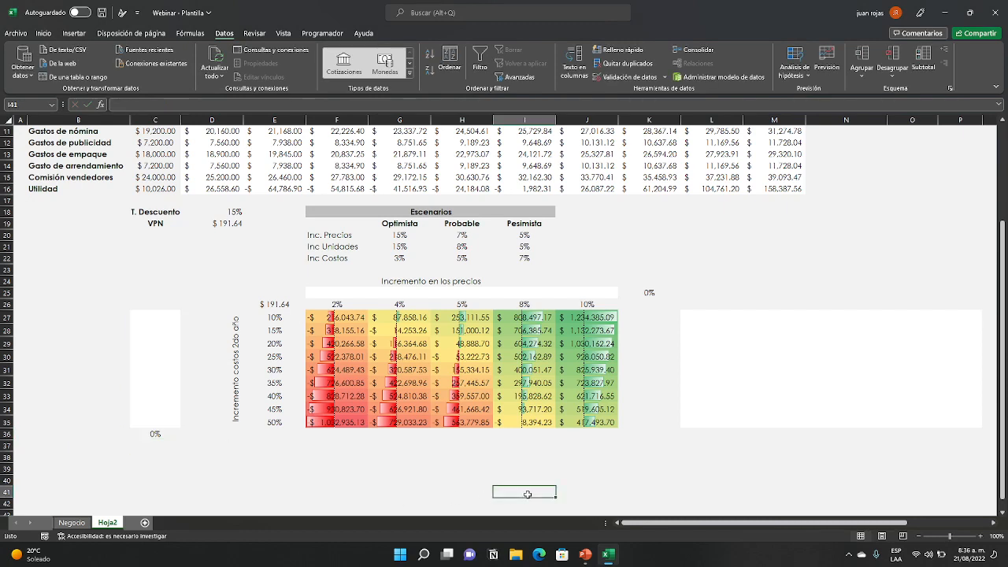
{"action": "left_click", "coordinate": [331, 295]}
{"action": "left_click", "coordinate": [390, 296]}
{"action": "left_click", "coordinate": [456, 296]}
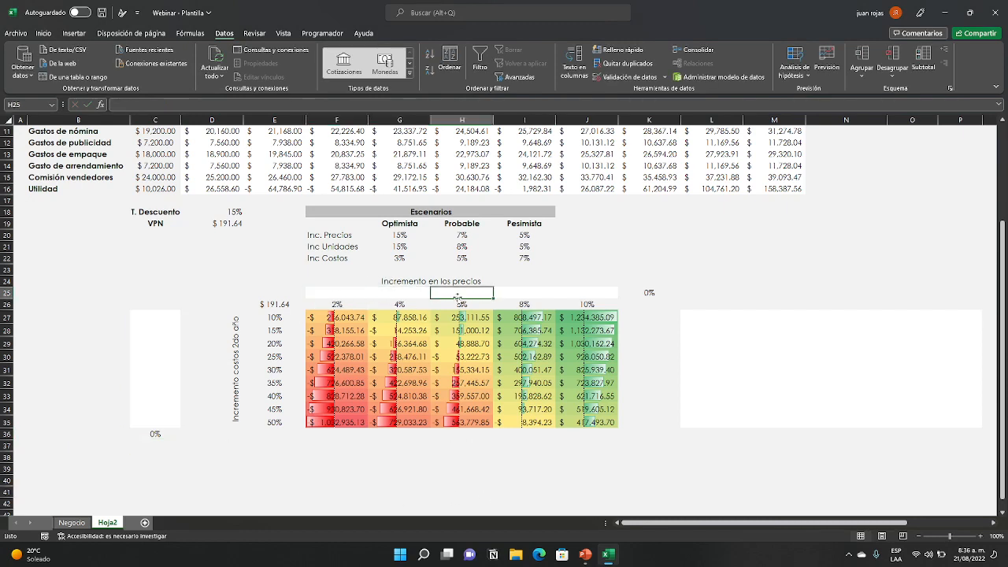
{"action": "left_click", "coordinate": [516, 292]}
{"action": "left_click", "coordinate": [595, 292]}
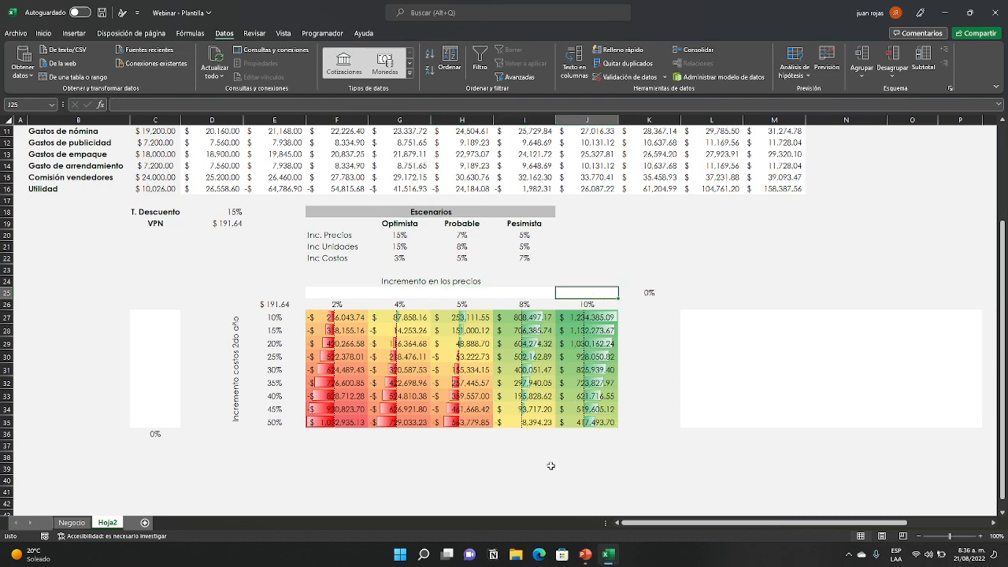
- Enter 40% in I25 above the 8% price increment and 15% in J25 above the 10% price increment
{"action": "left_click", "coordinate": [522, 291]}
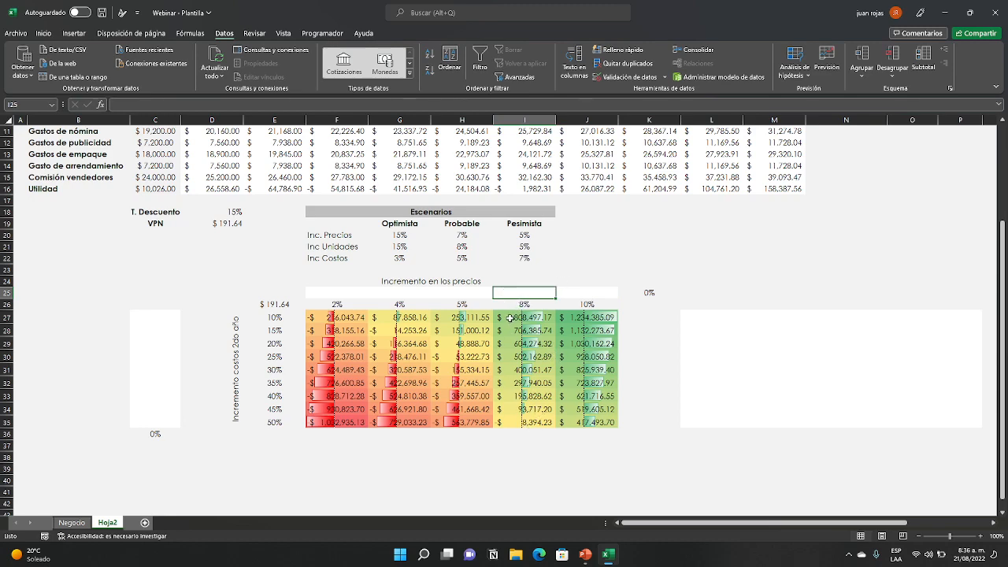
{"action": "type", "text": "4%0"}
{"action": "key", "text": "Return"}
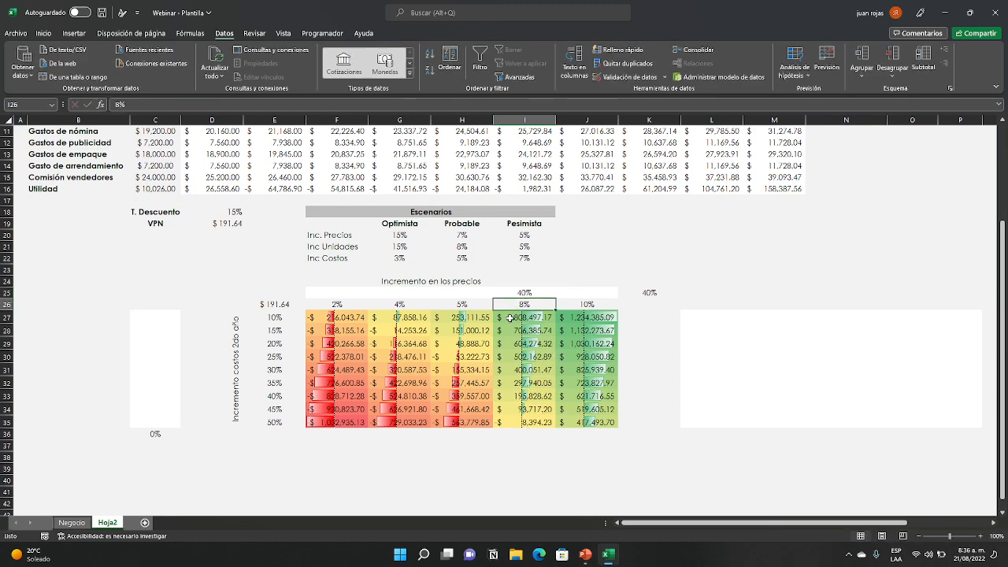
{"action": "key", "text": "Up"}
{"action": "key", "text": "Right"}
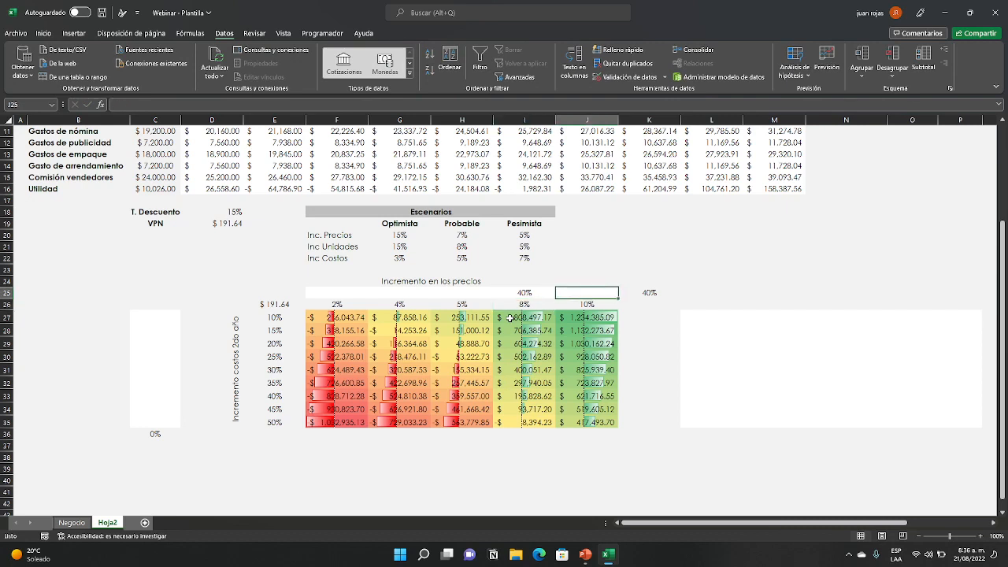
{"action": "key", "text": "Left"}
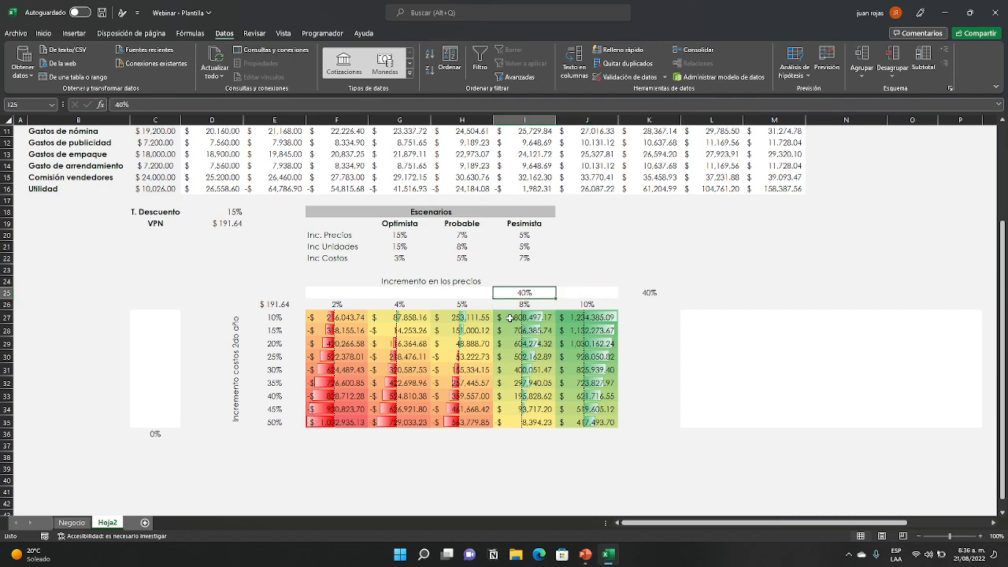
{"action": "key", "text": "Right"}
{"action": "type", "text": "15"}
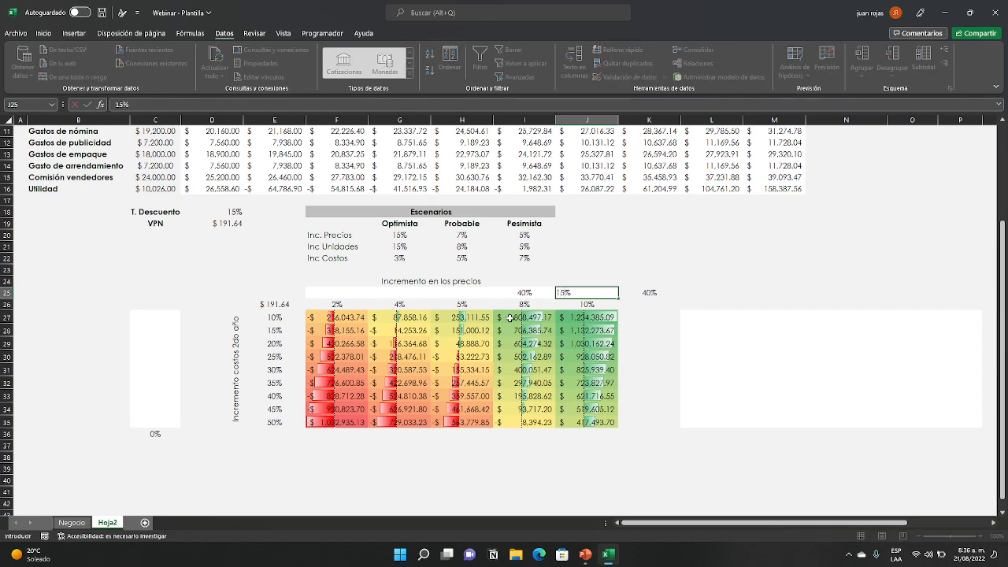
{"action": "key", "text": "Return"}
- Fill the rest of row 25 above the price increments with 20% in H25, 20% in G25 and 5% in F25
{"action": "key", "text": "Up"}
{"action": "key", "text": "Left"}
{"action": "key", "text": "Left"}
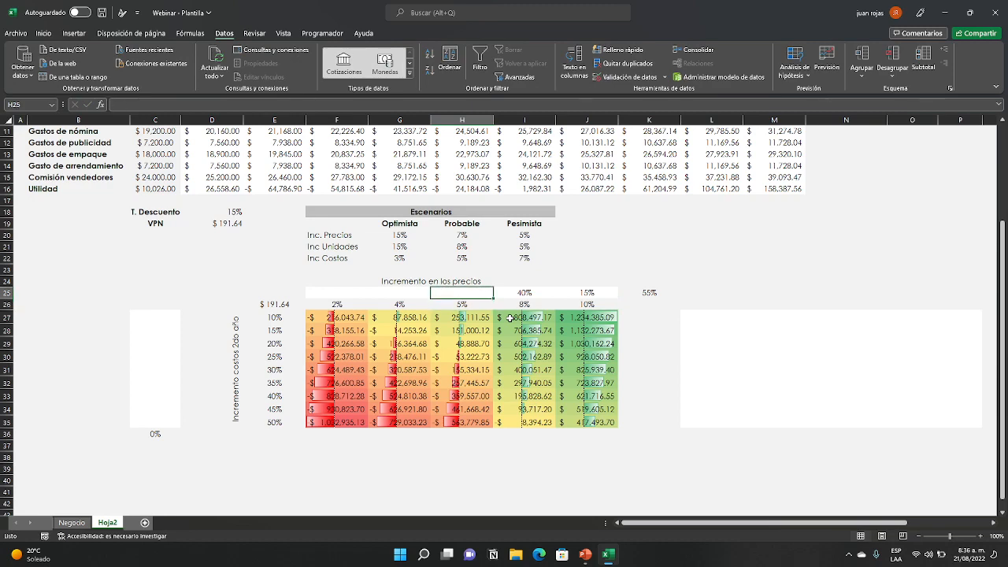
{"action": "type", "text": "20"}
{"action": "key", "text": "Return"}
{"action": "key", "text": "Up"}
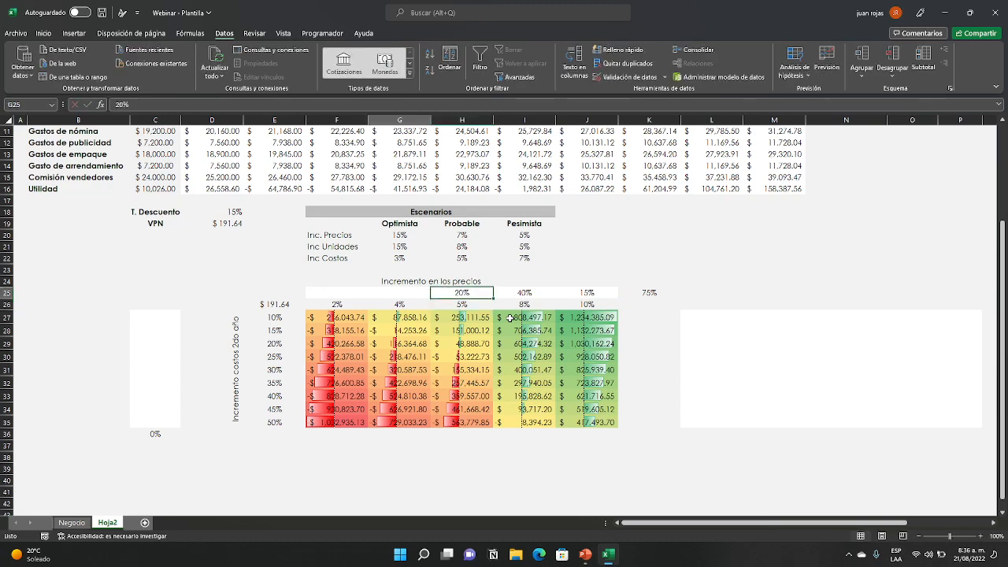
{"action": "key", "text": "Left"}
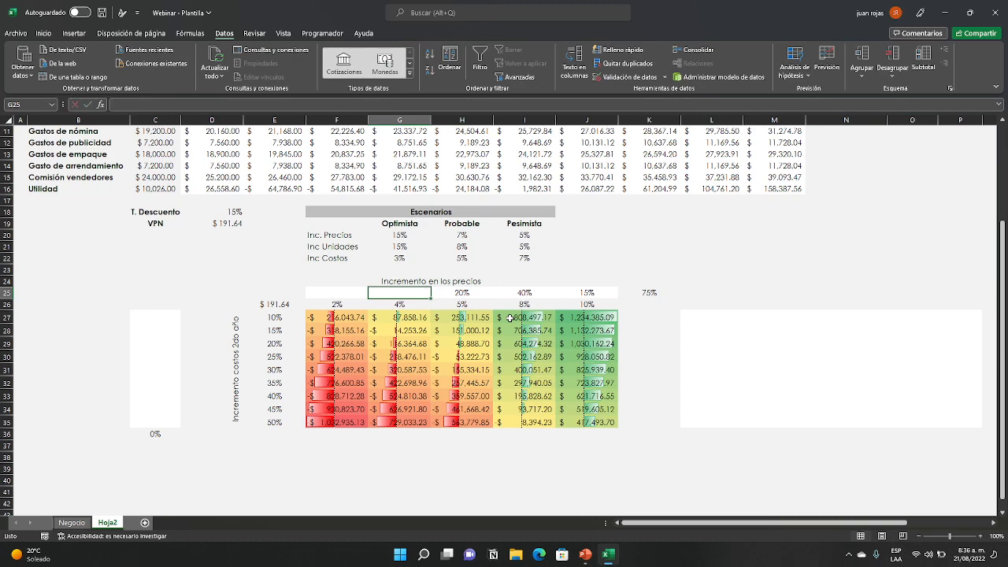
{"action": "type", "text": "20"}
{"action": "key", "text": "Left"}
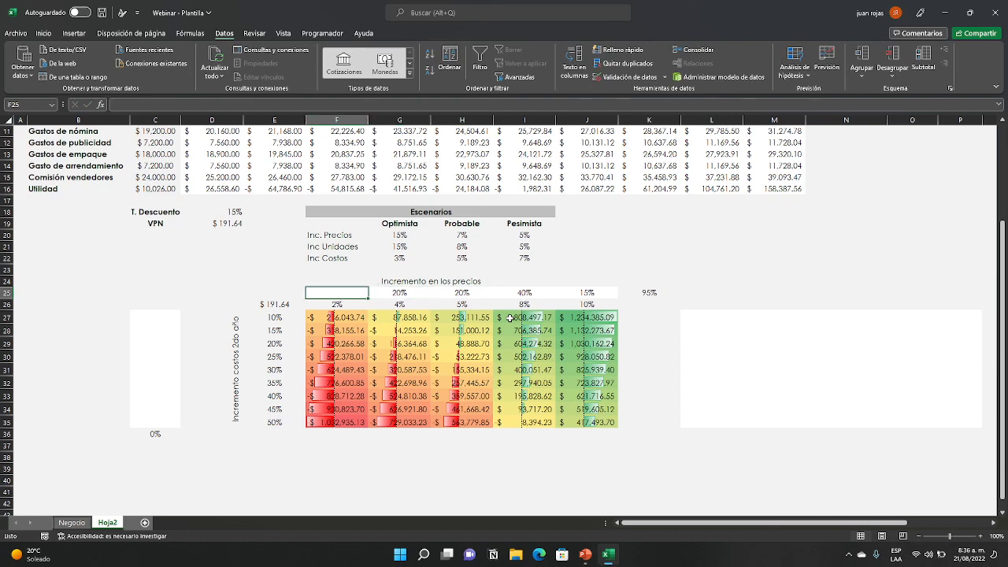
{"action": "type", "text": "5"}
{"action": "key", "text": "Return"}
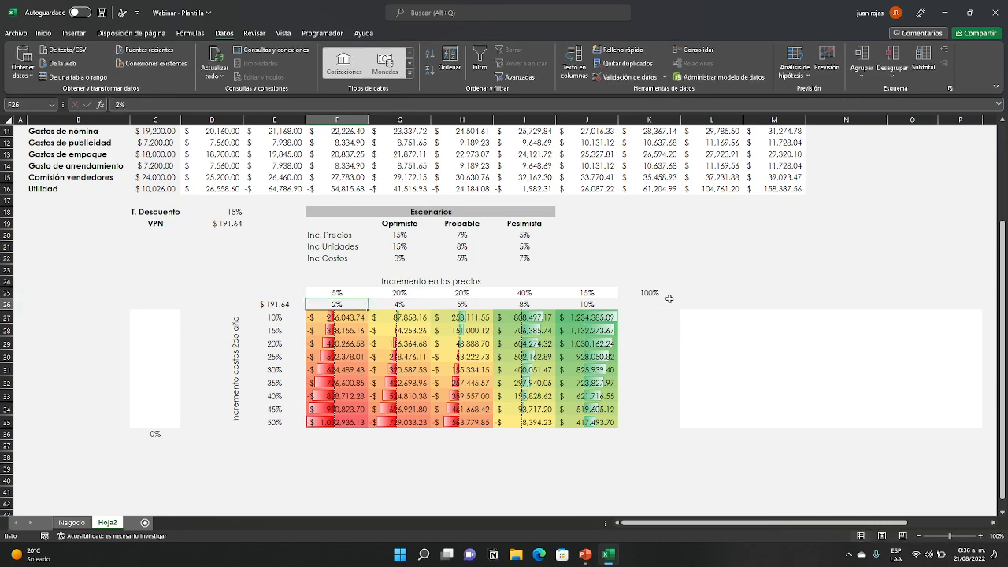
- Review the percentages in F25:J25 and the VPN values in the 8% price increment column
{"action": "left_click", "coordinate": [699, 281]}
{"action": "left_click_drag", "start_coordinate": [316, 294], "coordinate": [587, 293]}
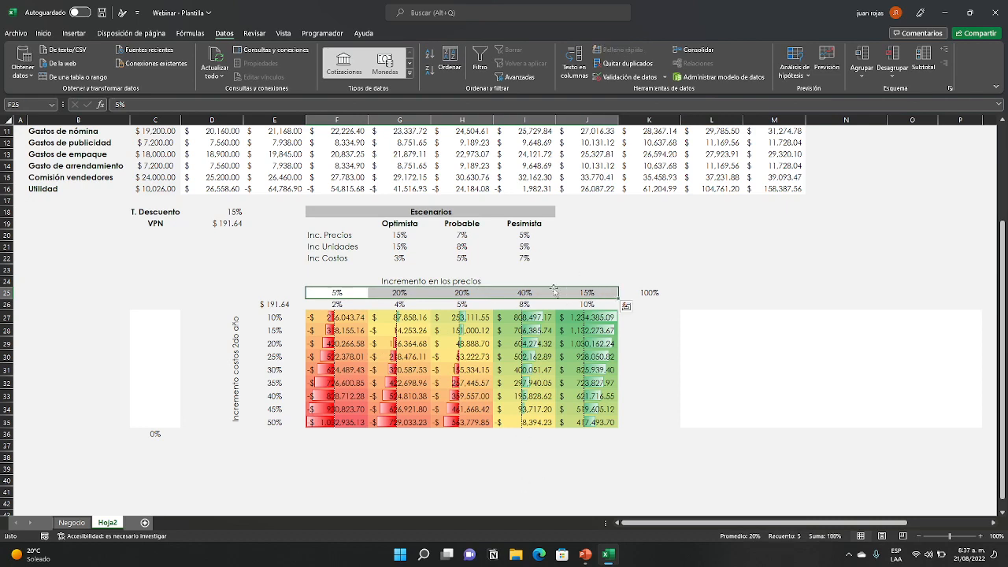
{"action": "left_click", "coordinate": [520, 292]}
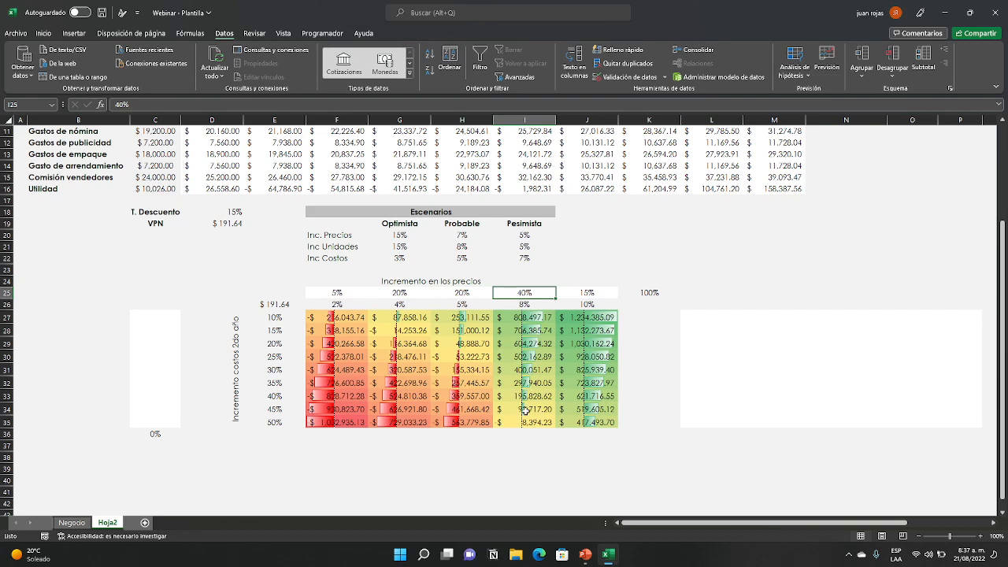
{"action": "left_click_drag", "start_coordinate": [518, 305], "coordinate": [524, 423]}
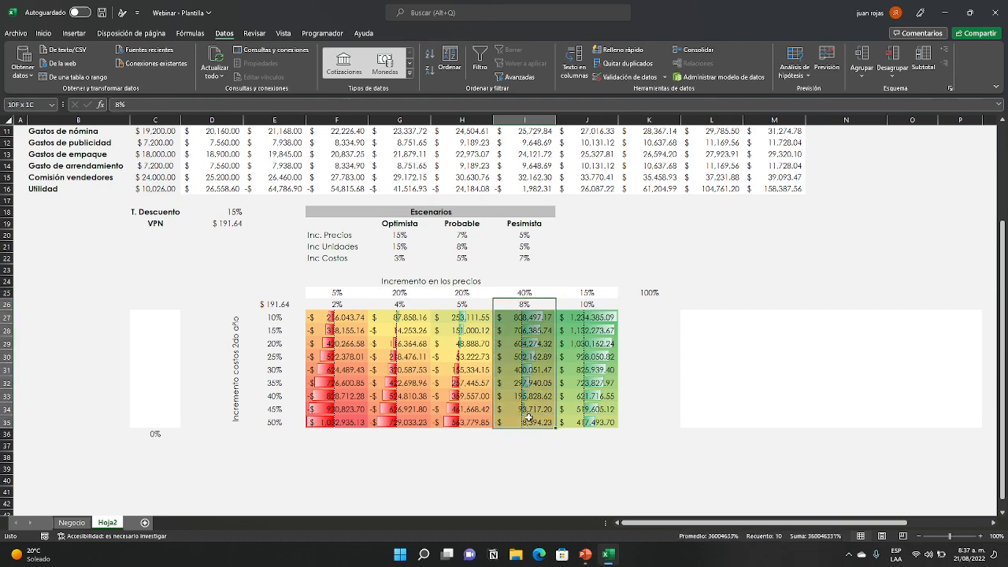
{"action": "left_click", "coordinate": [554, 480]}
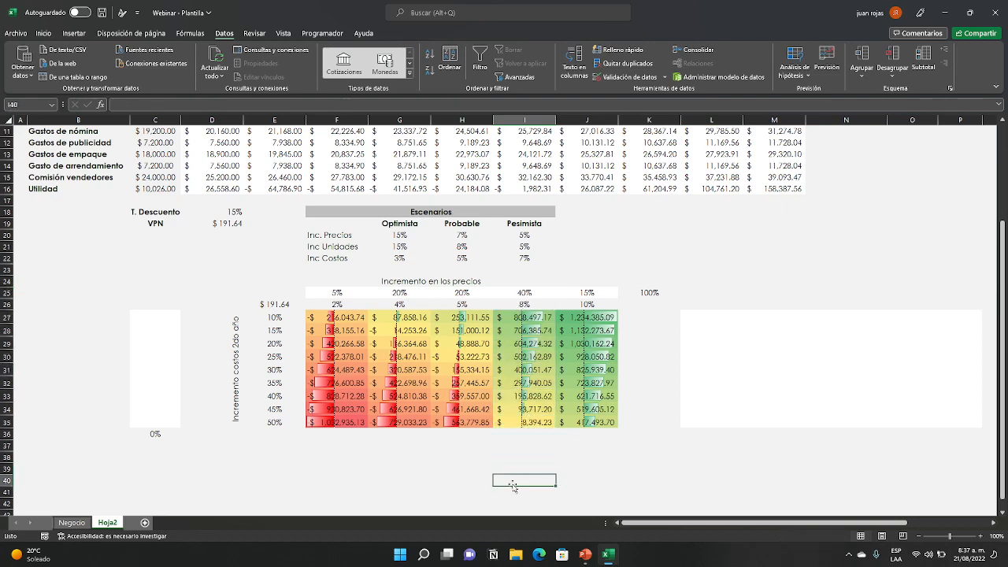
- Enter 40% in C33 beside the 40% second-year cost increment and center it in the cell
{"action": "left_click", "coordinate": [160, 313]}
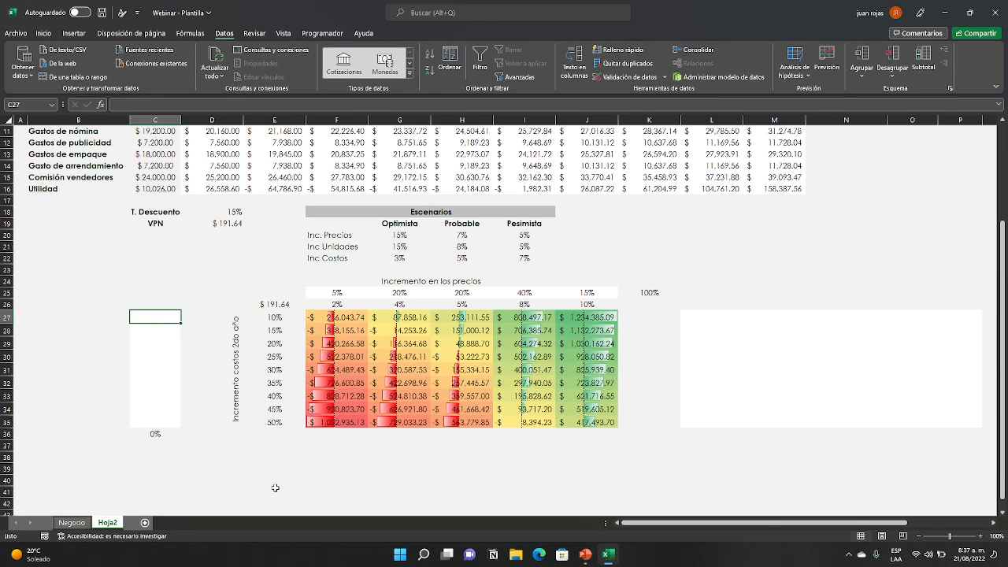
{"action": "left_click", "coordinate": [154, 398]}
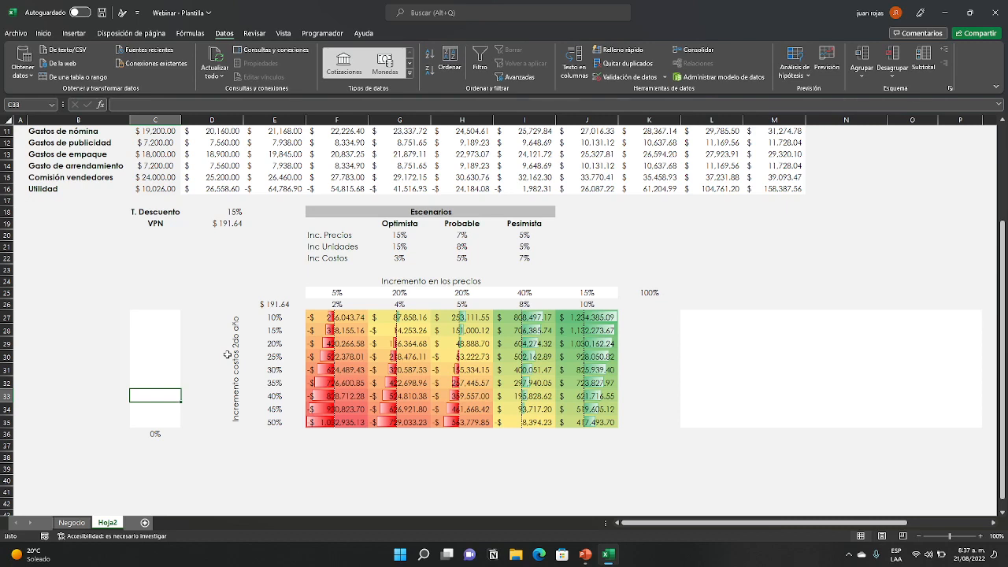
{"action": "type", "text": "40%"}
{"action": "key", "text": "Return"}
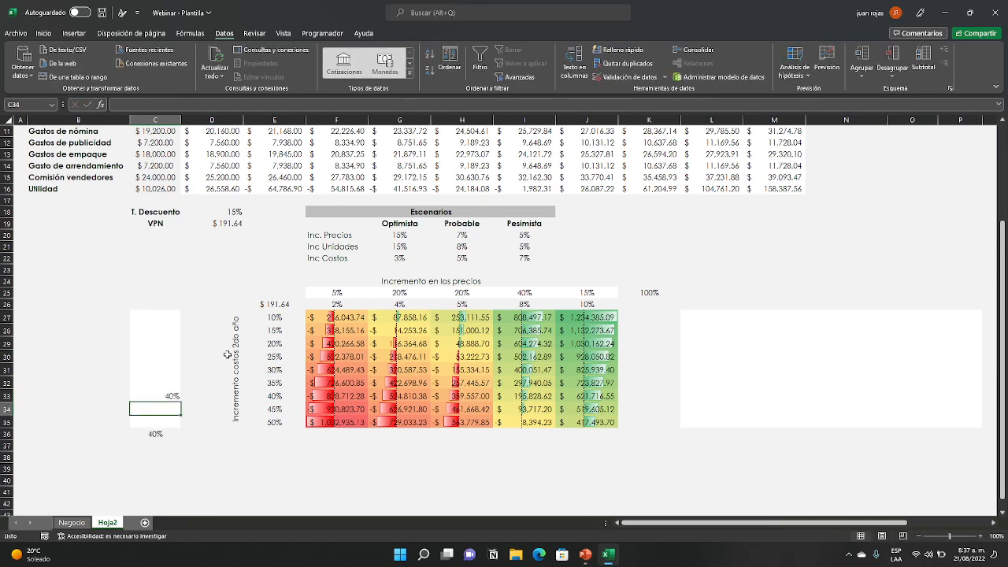
{"action": "key", "text": "Up"}
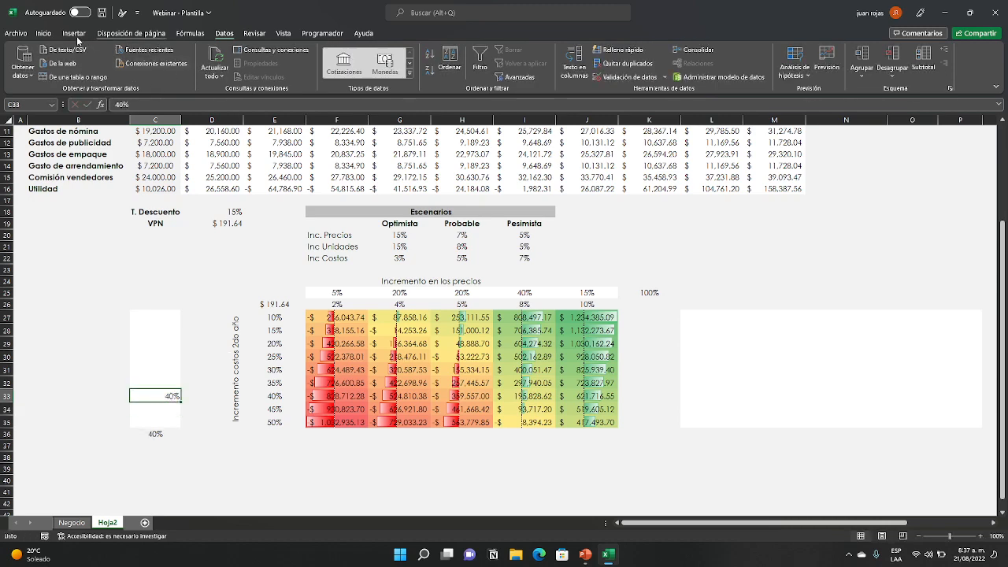
{"action": "left_click", "coordinate": [41, 33]}
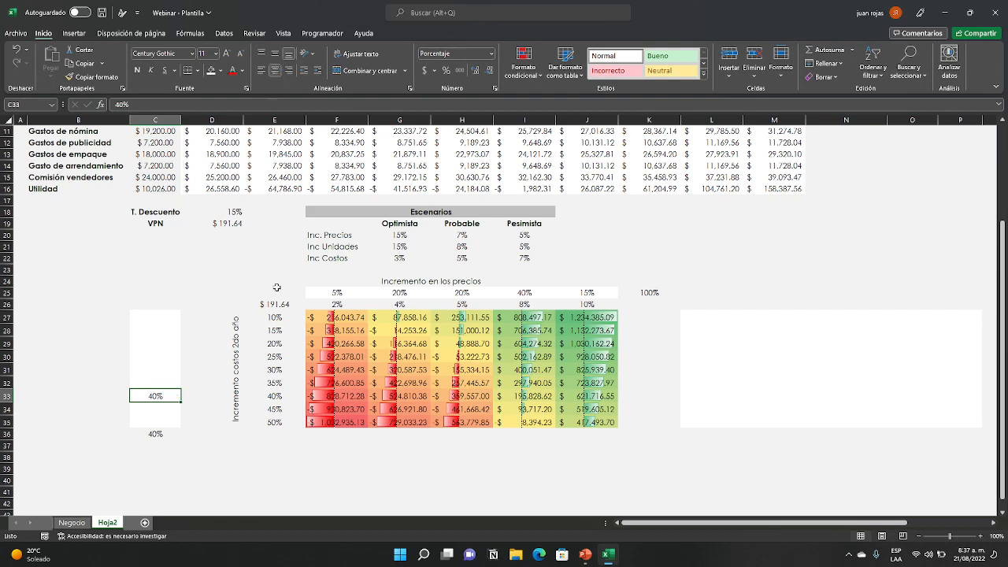
{"action": "left_click", "coordinate": [252, 433]}
- Enter 15% in both C32 and C31, beside the 35% and 30% cost increments, and center both values
{"action": "left_click", "coordinate": [149, 407]}
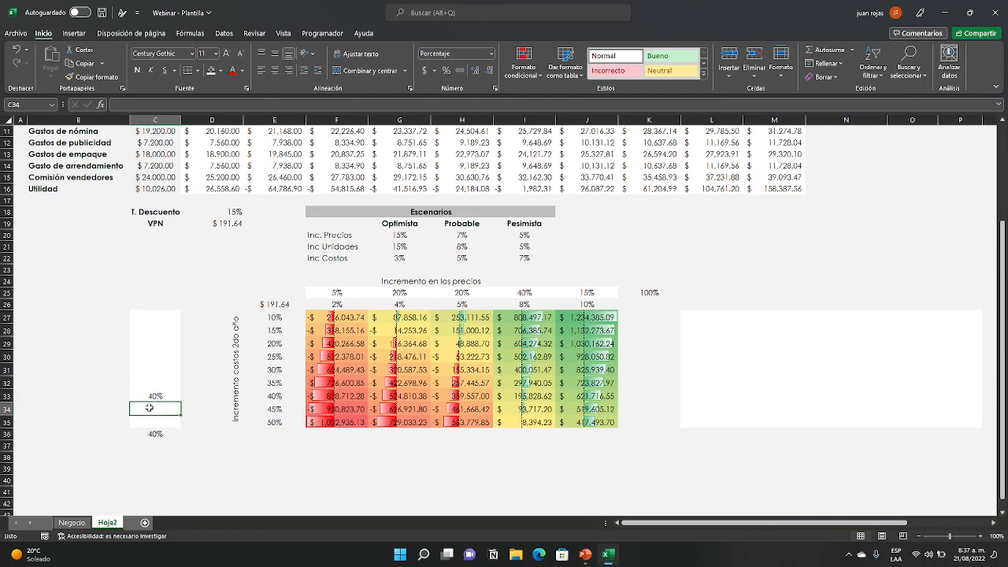
{"action": "key", "text": "Up"}
{"action": "key", "text": "Up"}
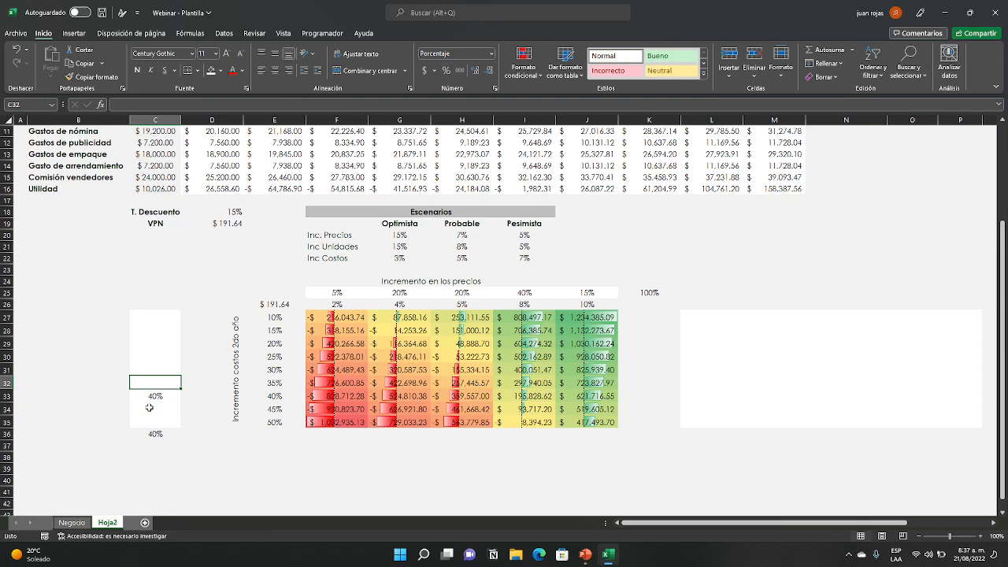
{"action": "type", "text": "15"}
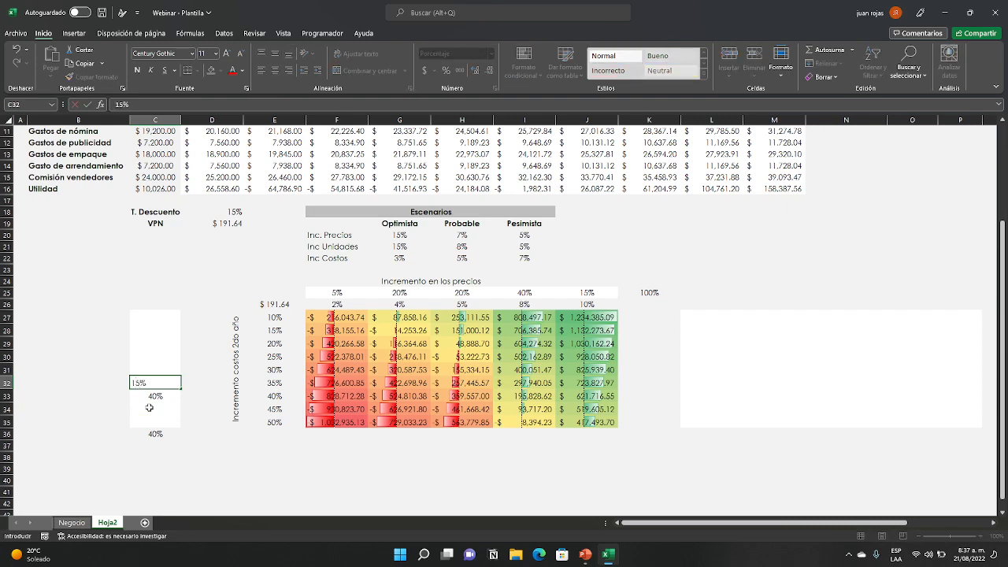
{"action": "key", "text": "ctrl+Return"}
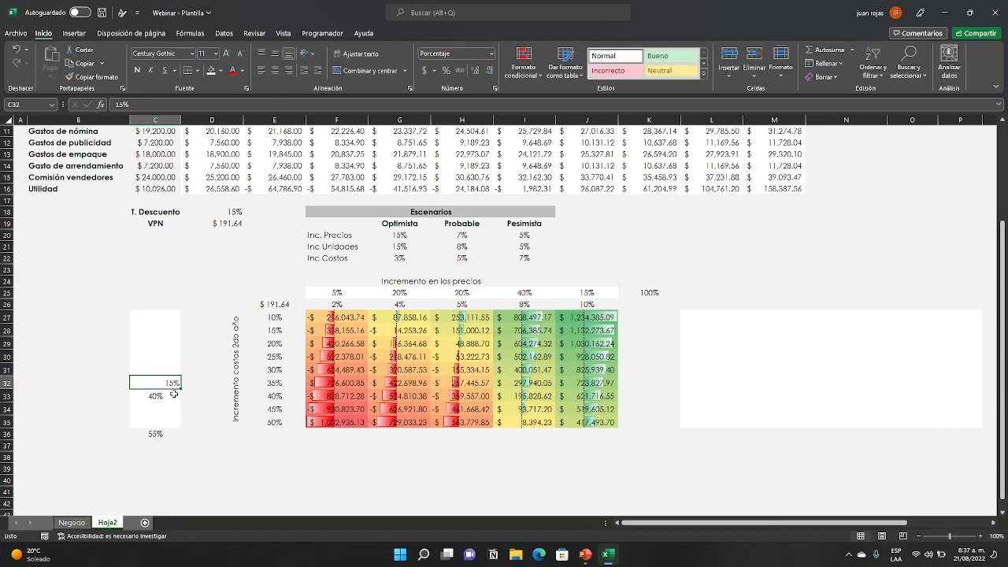
{"action": "left_click", "coordinate": [274, 71]}
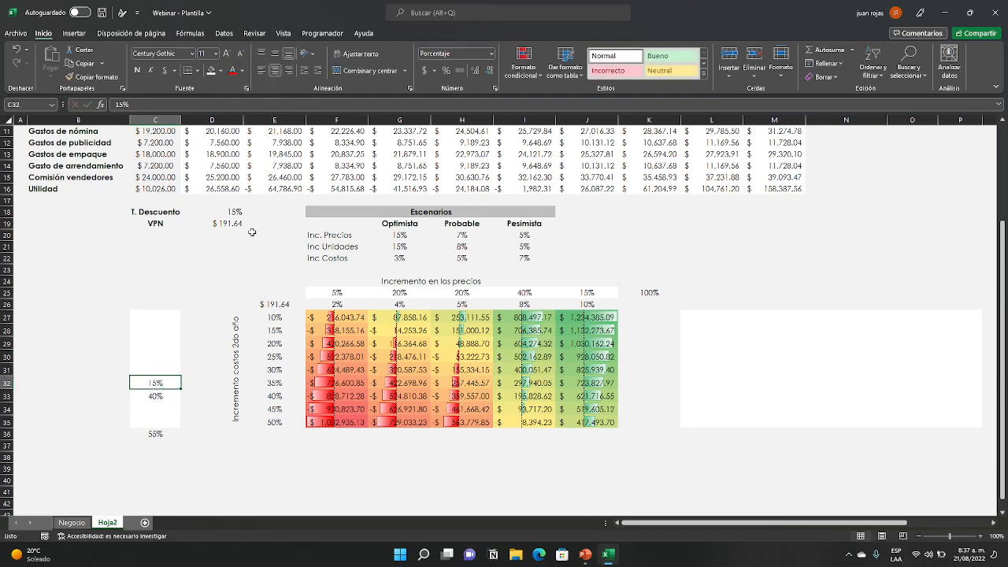
{"action": "left_click", "coordinate": [165, 368]}
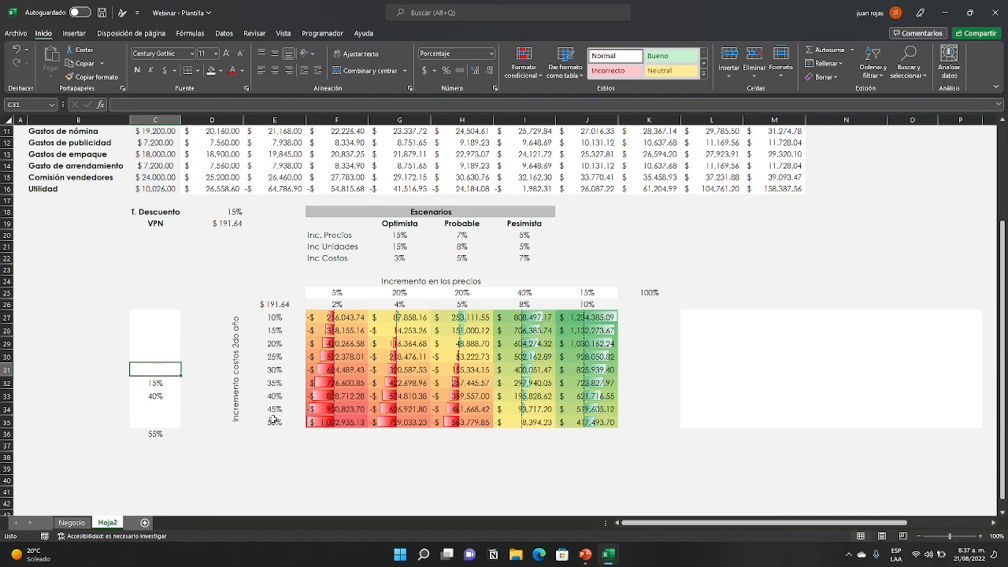
{"action": "type", "text": "15%"}
{"action": "key", "text": "ctrl+Return"}
{"action": "left_click", "coordinate": [273, 69]}
- Center-align the whole percentage range C27:C35 beside the cost increments
{"action": "left_click", "coordinate": [151, 317]}
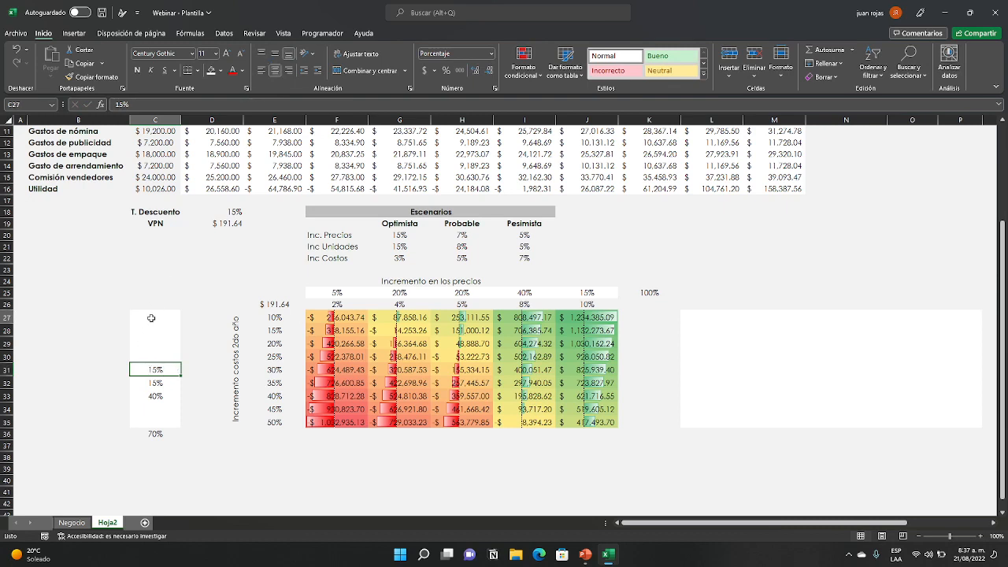
{"action": "left_click_drag", "start_coordinate": [151, 317], "coordinate": [153, 423]}
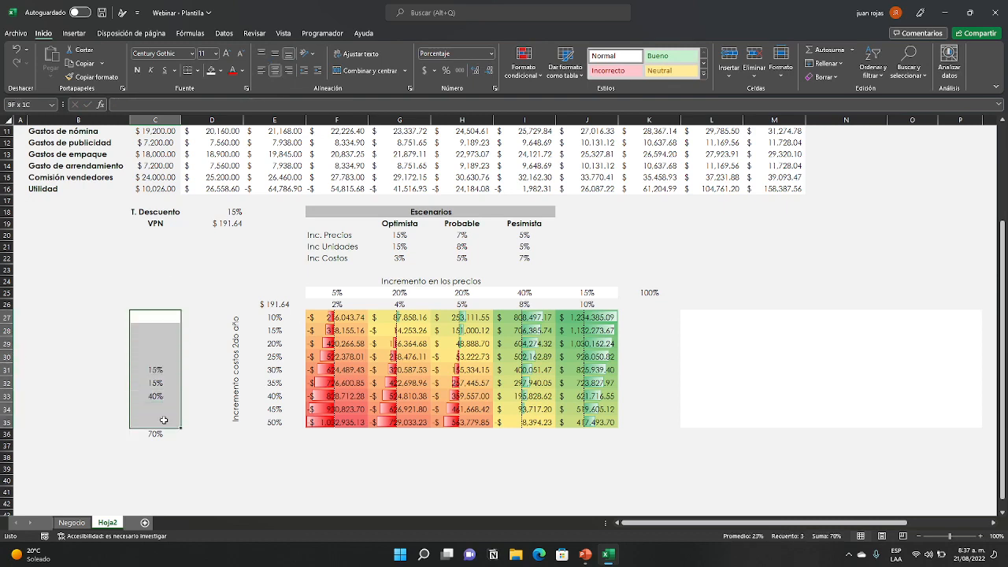
{"action": "left_click", "coordinate": [275, 70]}
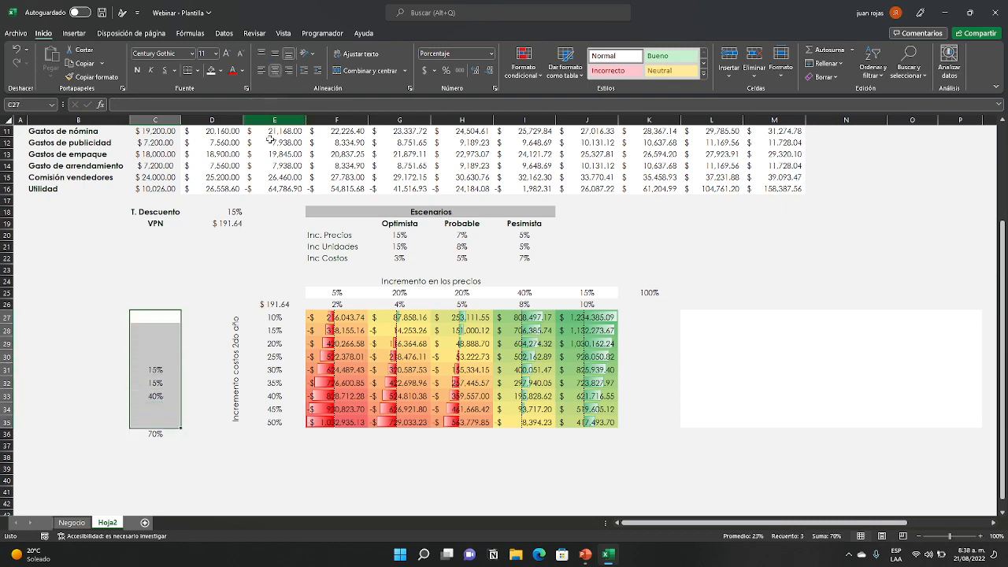
- Enter 10% in C30, 10% in C29, 5% in C28 and 2% in C27 beside the lower cost increments
{"action": "left_click", "coordinate": [161, 356]}
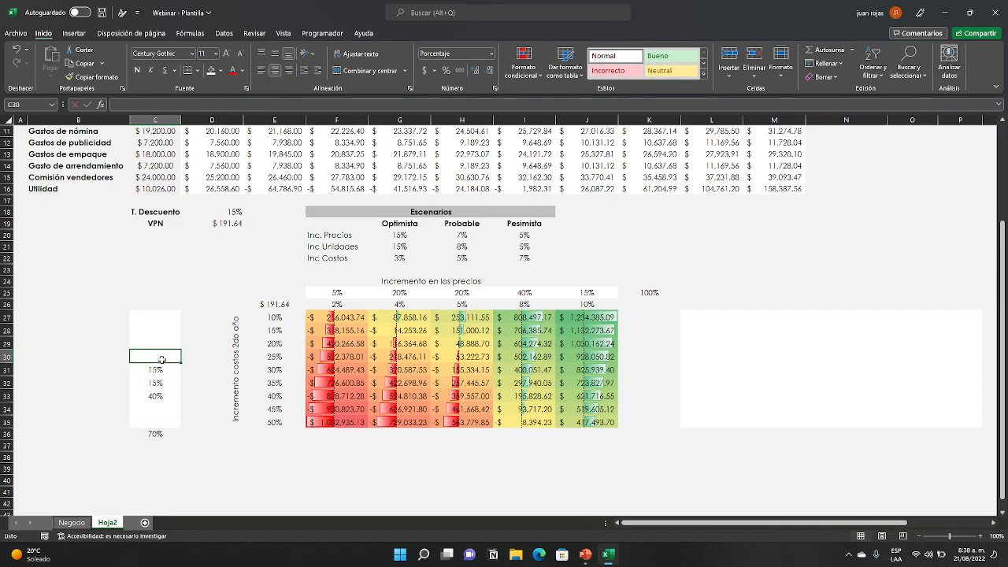
{"action": "type", "text": "10"}
{"action": "key", "text": "Up"}
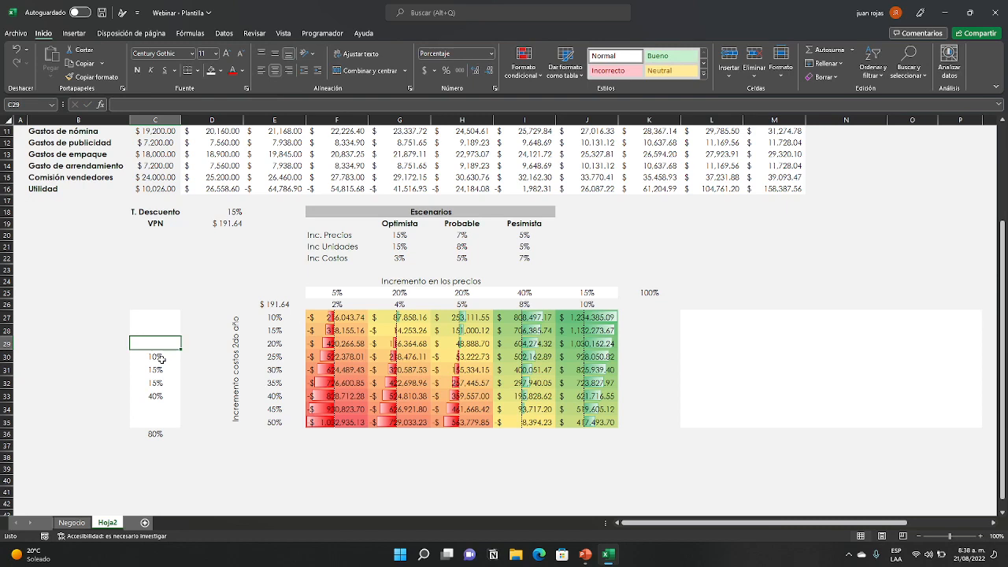
{"action": "type", "text": "10"}
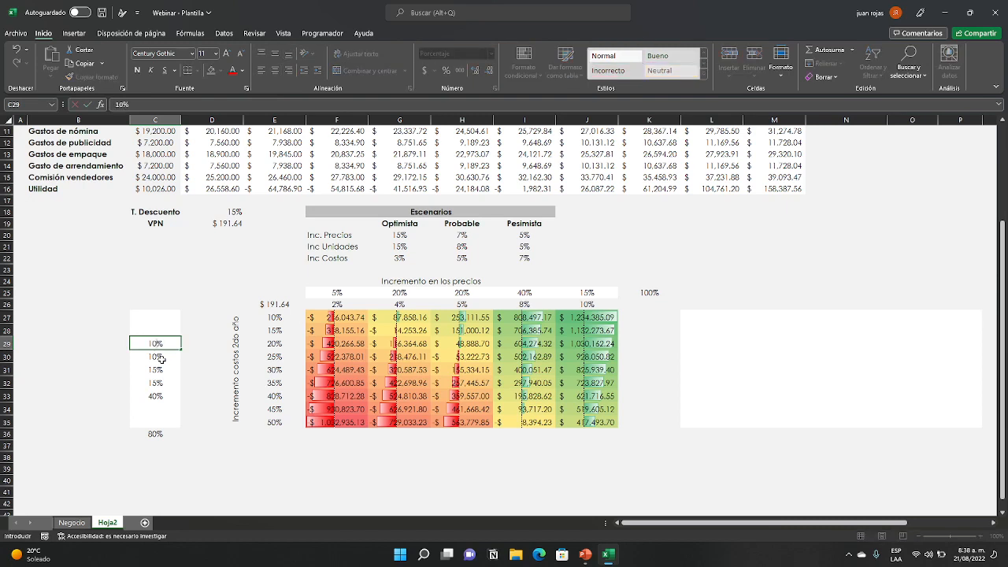
{"action": "key", "text": "Up"}
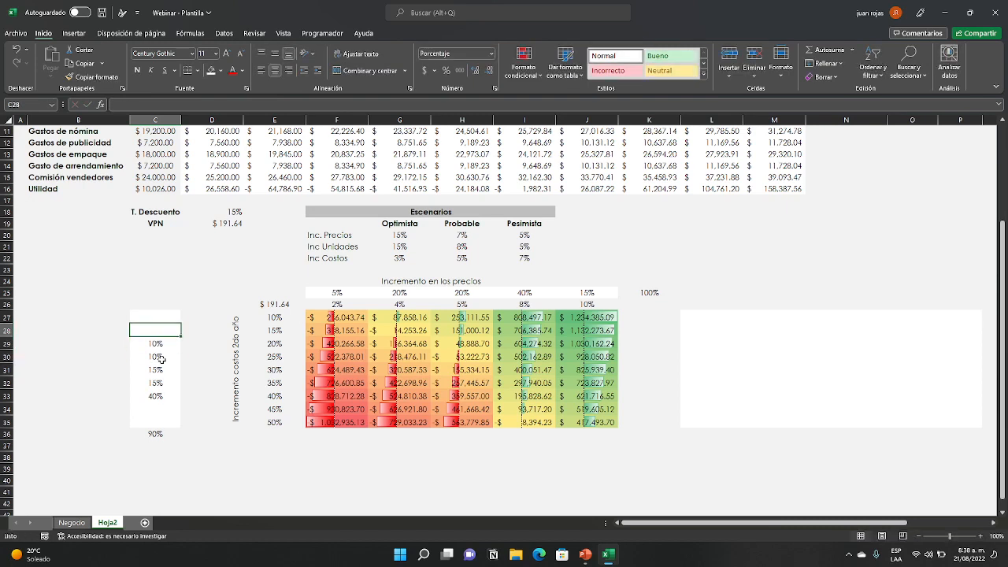
{"action": "type", "text": "5"}
{"action": "key", "text": "Up"}
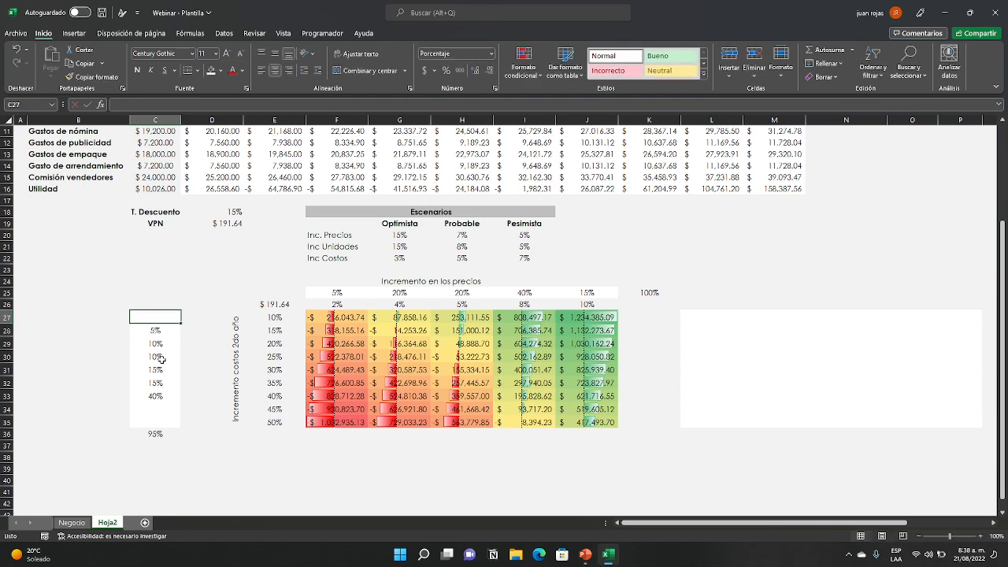
{"action": "type", "text": "2"}
{"action": "key", "text": "Return"}
- Enter 2% in C34 and 1% in C35 beside the 45% and 50% second-year cost increments
{"action": "left_click", "coordinate": [163, 409]}
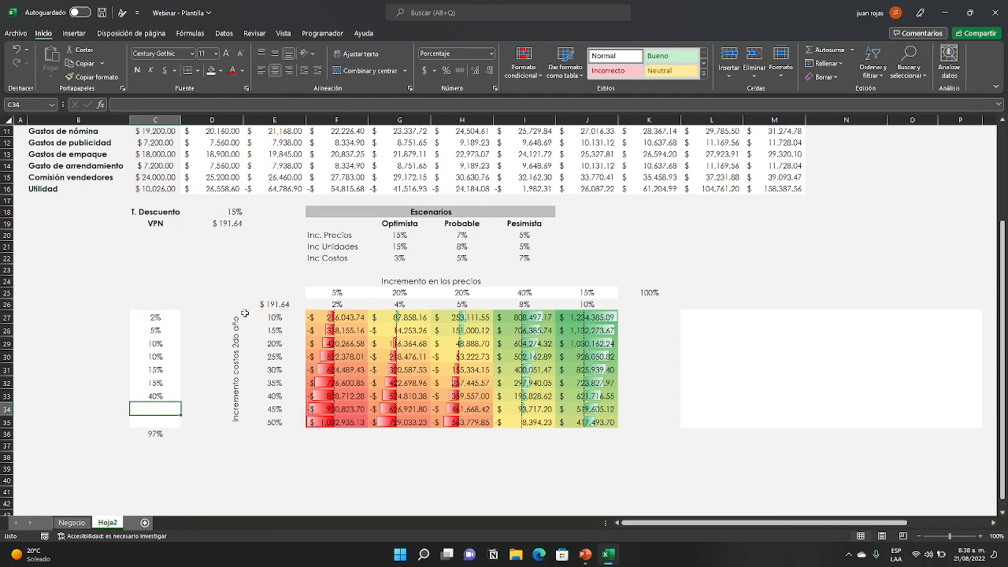
{"action": "type", "text": "2"}
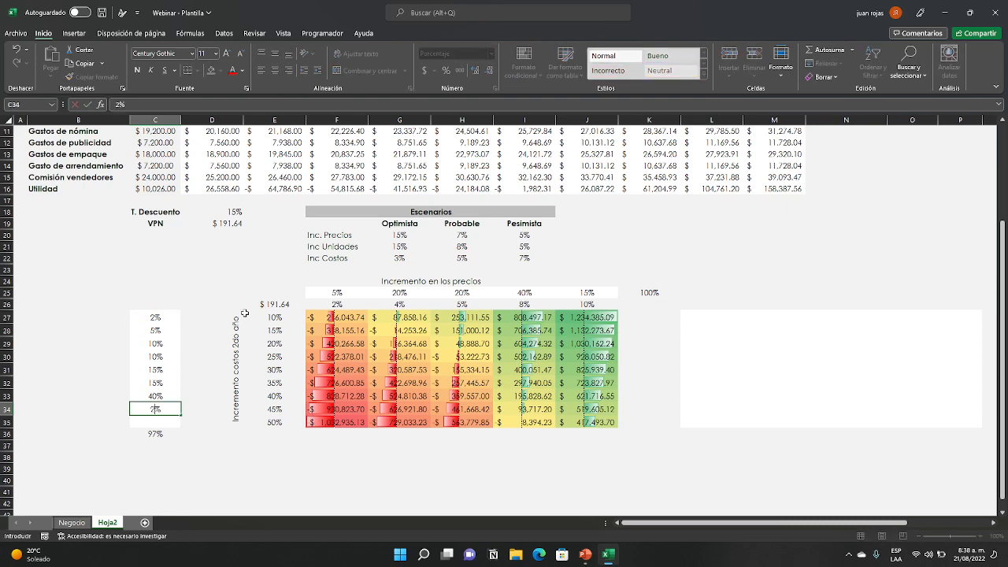
{"action": "key", "text": "Return"}
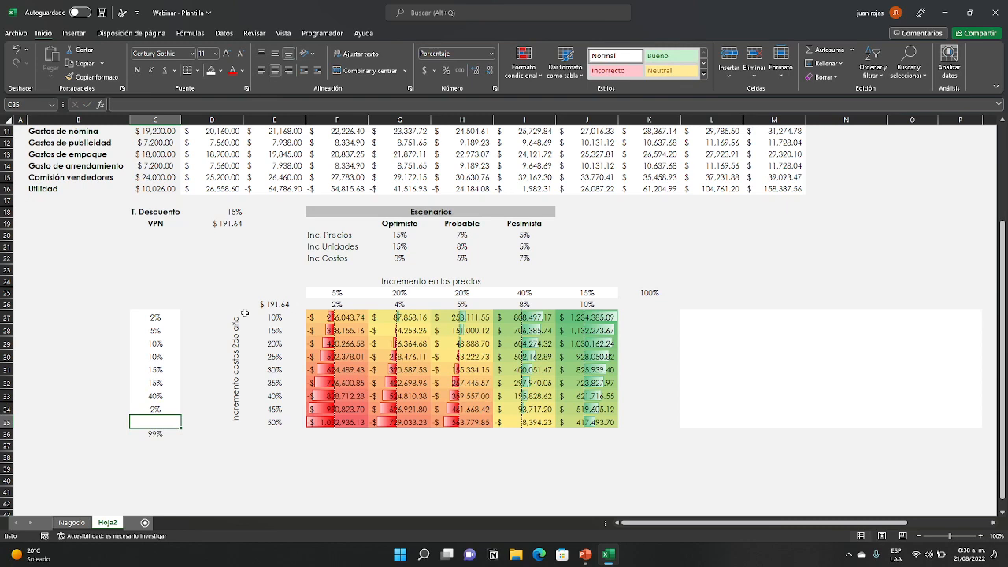
{"action": "type", "text": "1"}
{"action": "key", "text": "Return"}
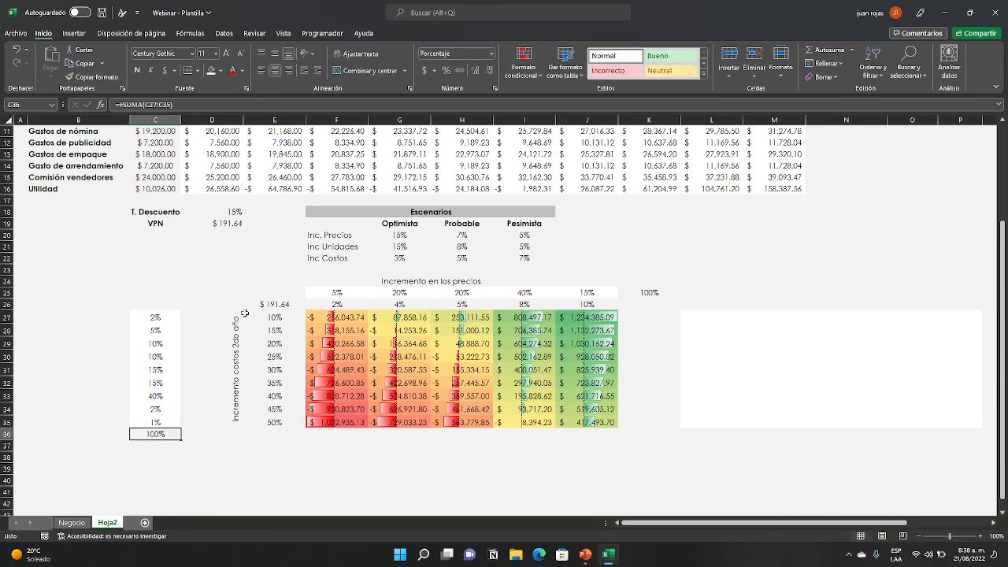
{"action": "left_click", "coordinate": [246, 480]}
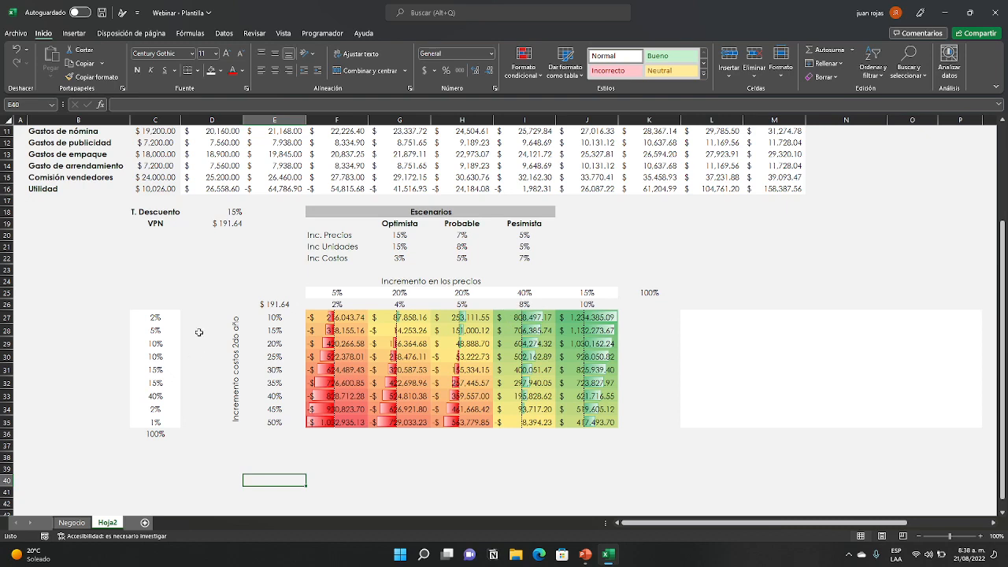
{"action": "left_click_drag", "start_coordinate": [156, 316], "coordinate": [157, 383]}
{"action": "left_click", "coordinate": [225, 455]}
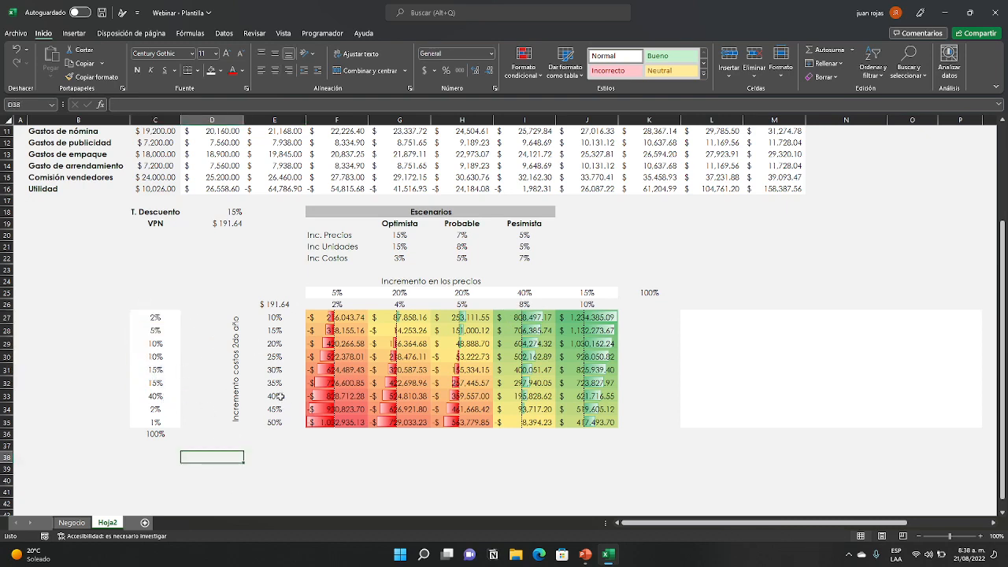
{"action": "left_click", "coordinate": [250, 397]}
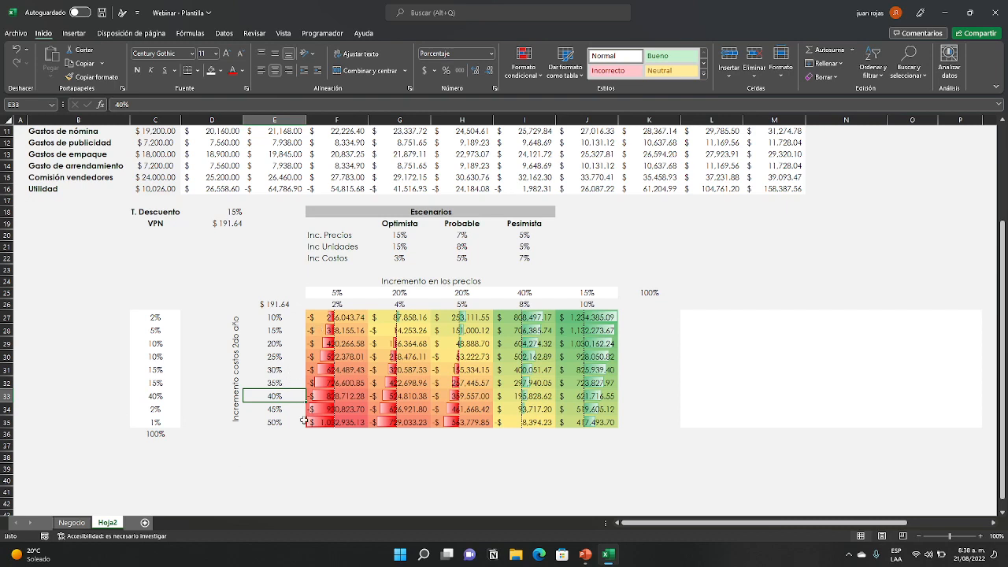
{"action": "left_click", "coordinate": [157, 396]}
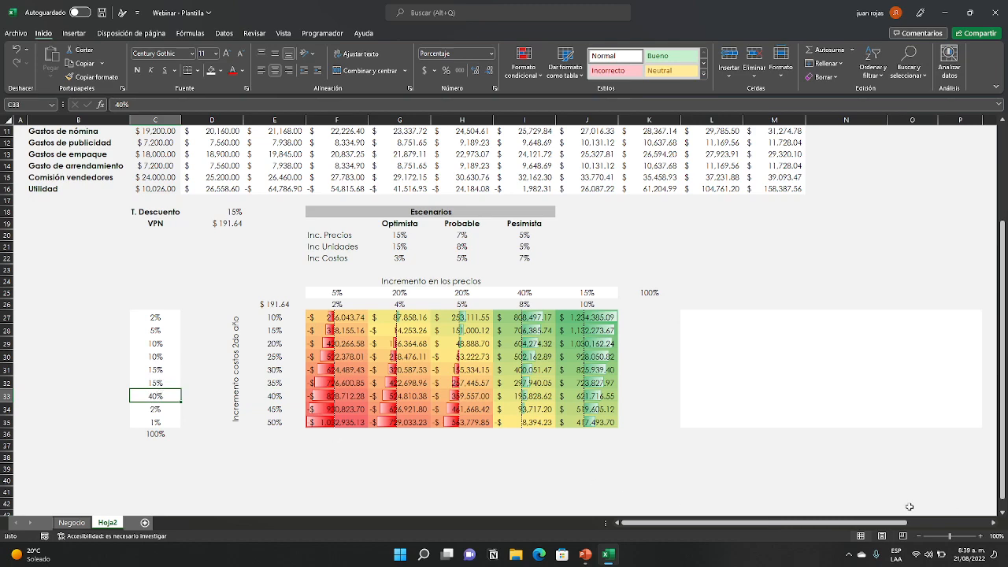
- Enter the joint weight formula +$C27*F$25 in L27, fixing the cost weight's column and the price weight's row
{"action": "left_click_drag", "start_coordinate": [756, 469], "coordinate": [985, 480]}
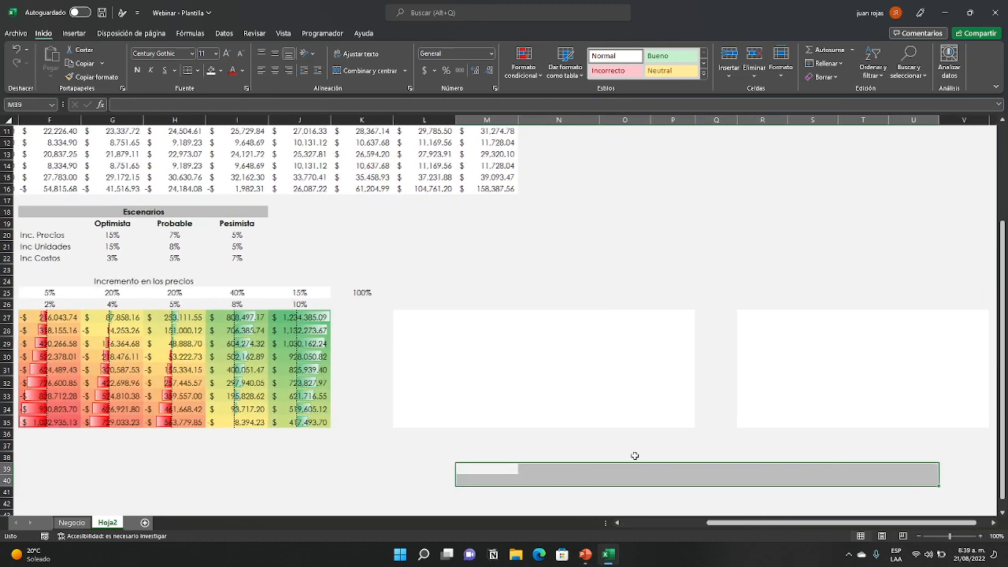
{"action": "left_click", "coordinate": [536, 457]}
{"action": "left_click_drag", "start_coordinate": [719, 525], "coordinate": [667, 526]}
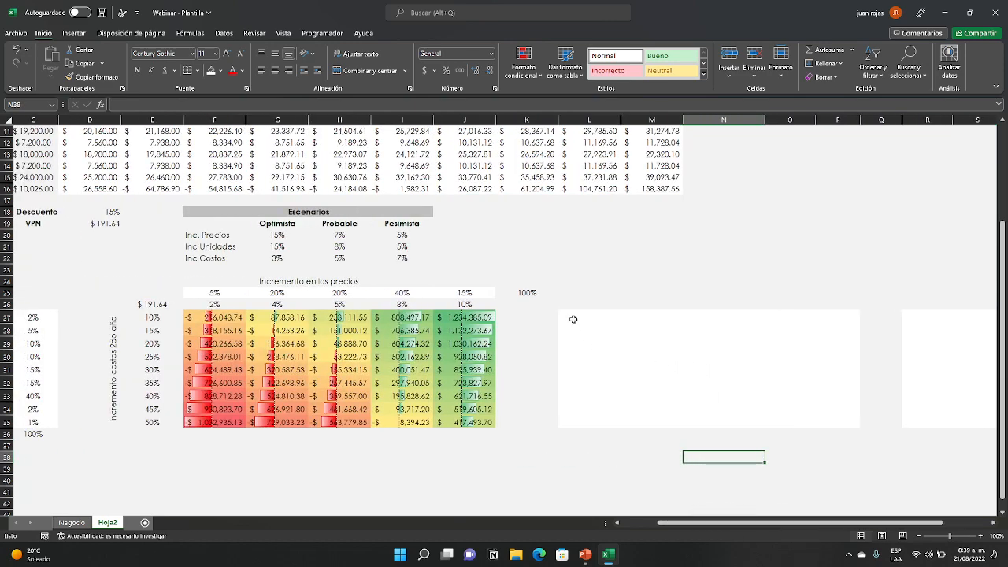
{"action": "left_click_drag", "start_coordinate": [573, 319], "coordinate": [858, 422]}
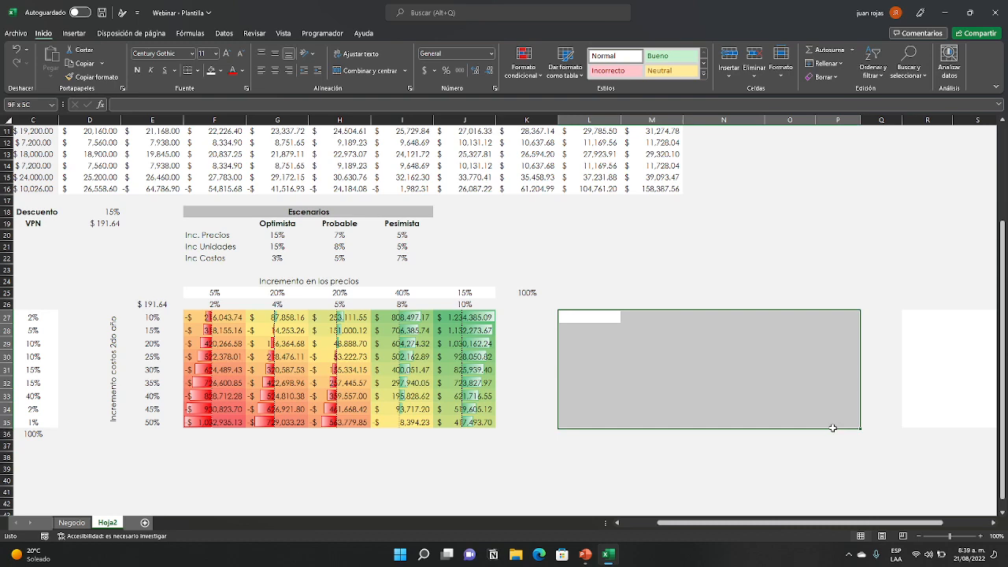
{"action": "left_click", "coordinate": [812, 467]}
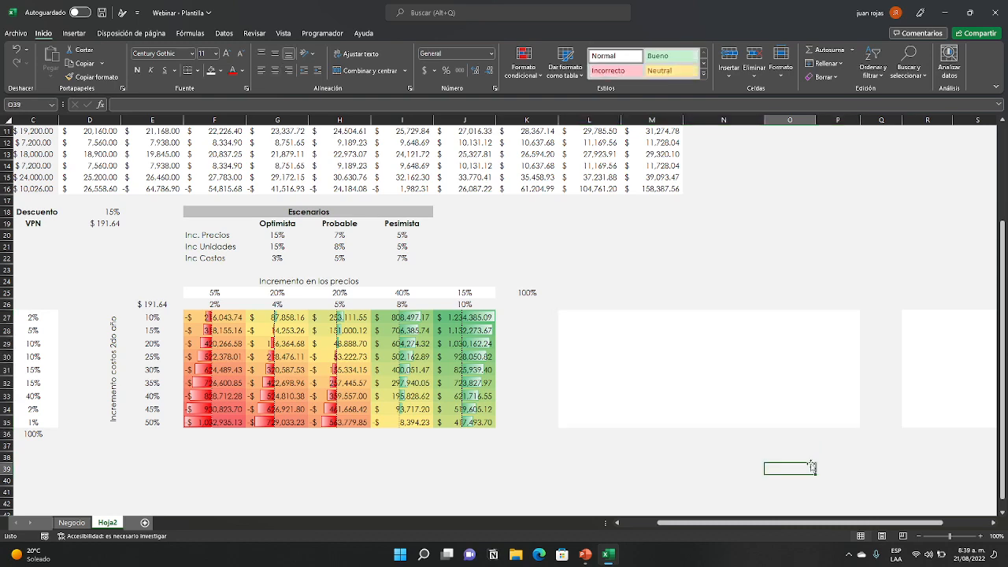
{"action": "left_click", "coordinate": [579, 313]}
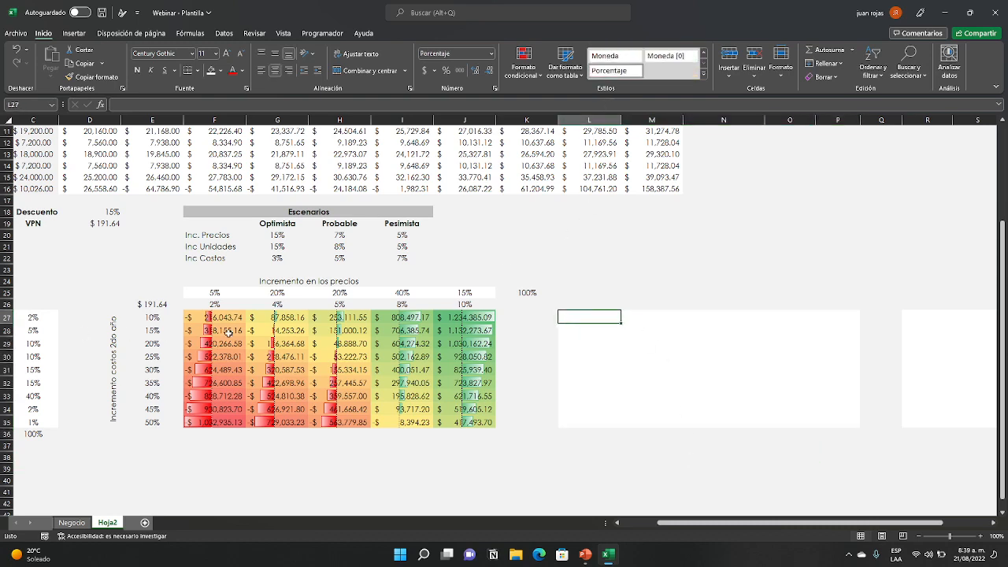
{"action": "type", "text": "+"}
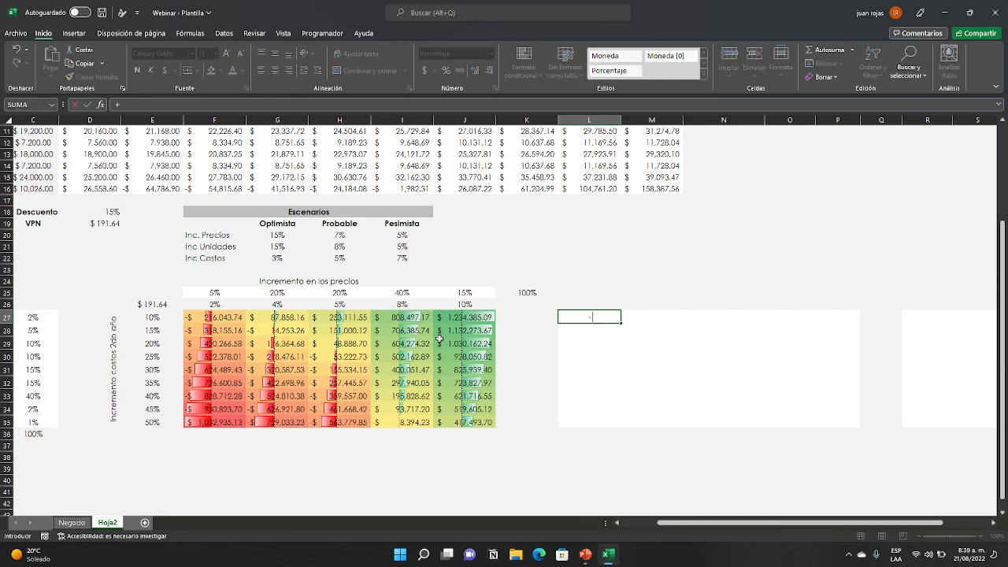
{"action": "left_click", "coordinate": [31, 317]}
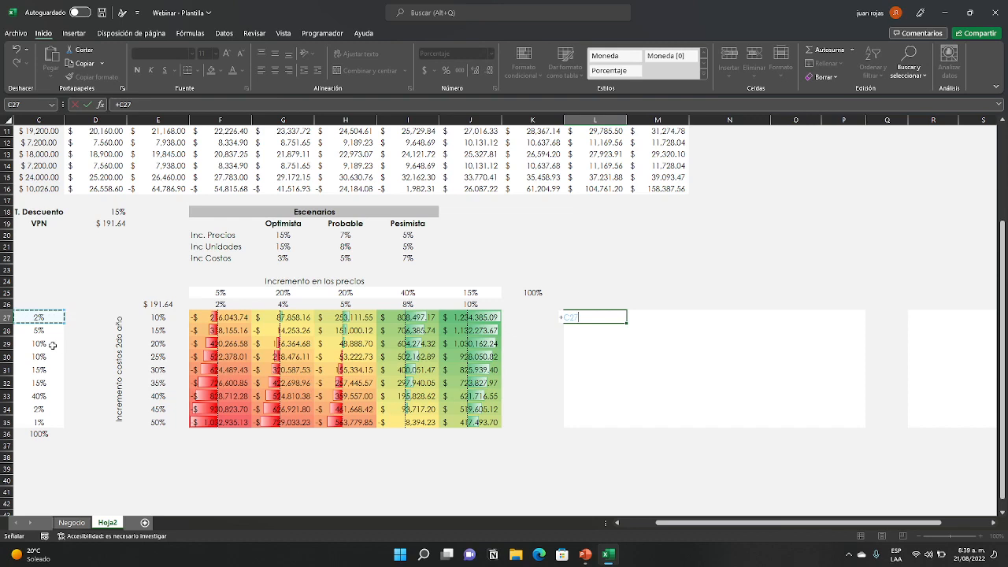
{"action": "key", "text": "F4"}
{"action": "key", "text": "F4"}
{"action": "key", "text": "F4"}
{"action": "type", "text": "*"}
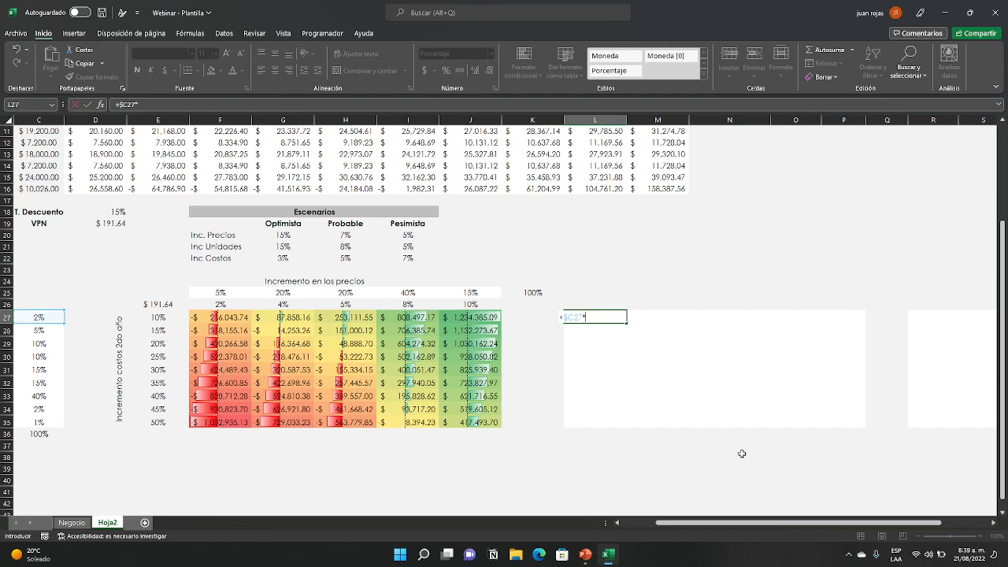
{"action": "left_click", "coordinate": [229, 291]}
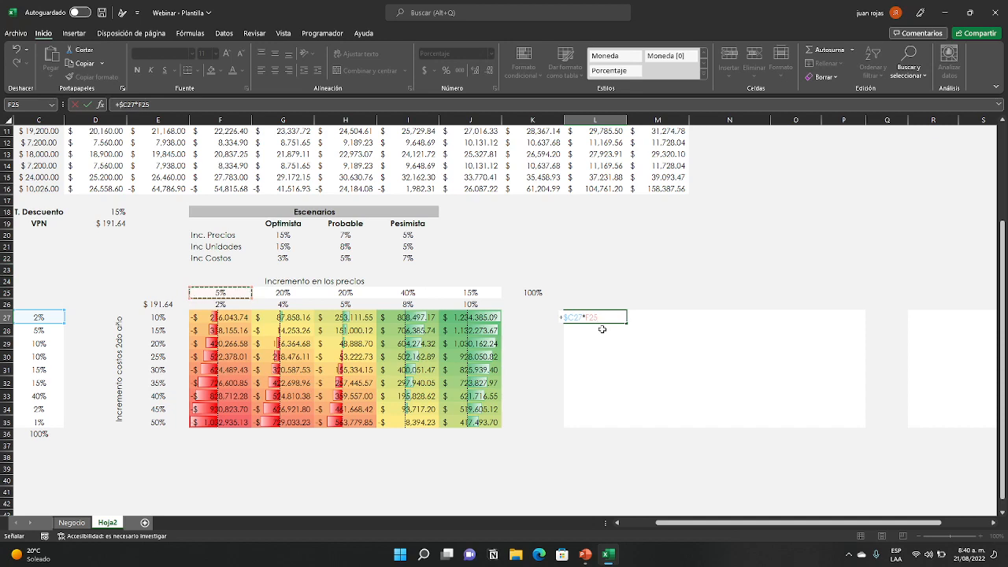
{"action": "key", "text": "F4"}
{"action": "key", "text": "F4"}
{"action": "key", "text": "Return"}
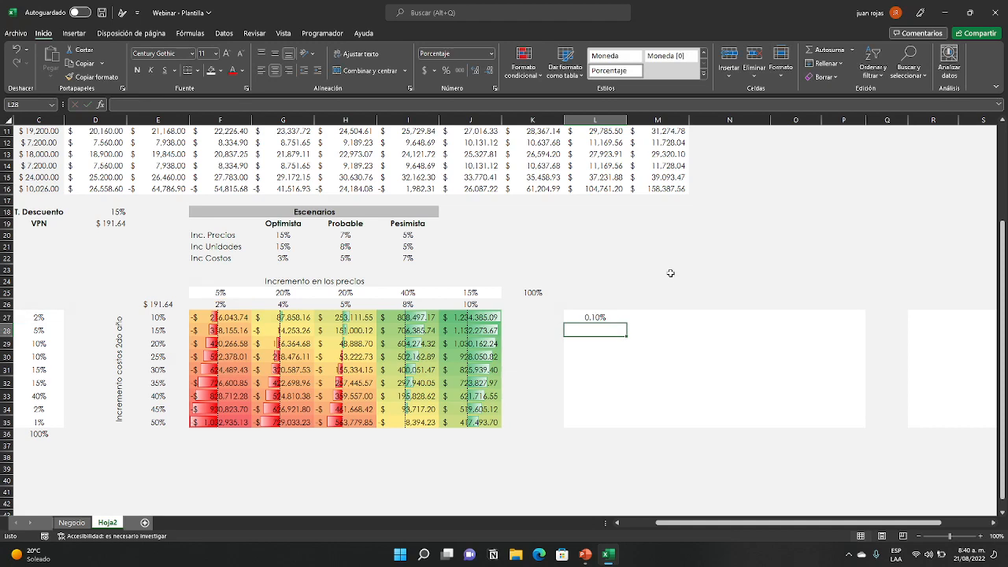
- Copy the joint weight formula from L27 across the whole blank range L27:P35
{"action": "key", "text": "Up"}
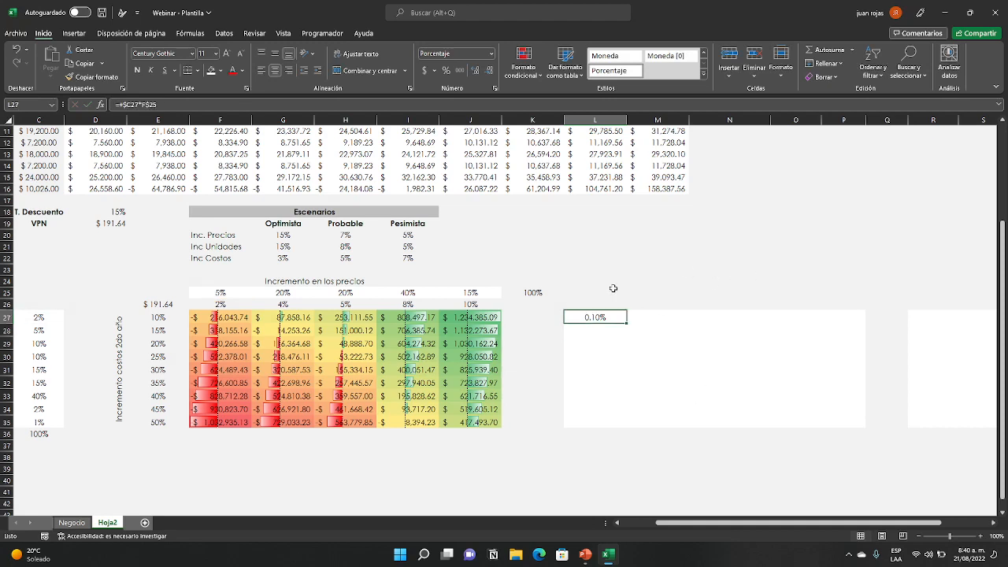
{"action": "key", "text": "ctrl+c"}
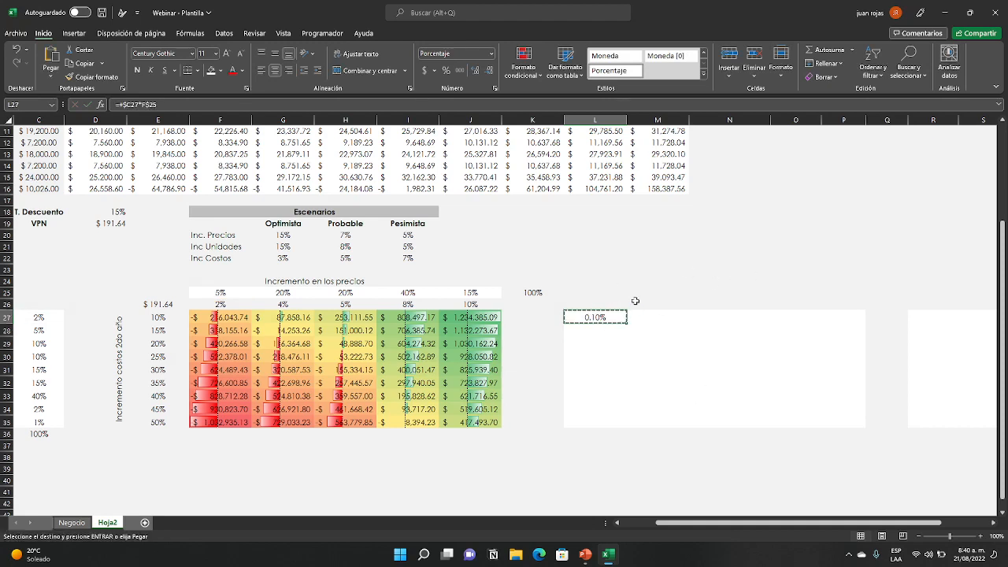
{"action": "key", "text": "shift+Right"}
{"action": "key", "text": "shift+Right"}
{"action": "key", "text": "shift+Right"}
{"action": "key", "text": "shift+Right"}
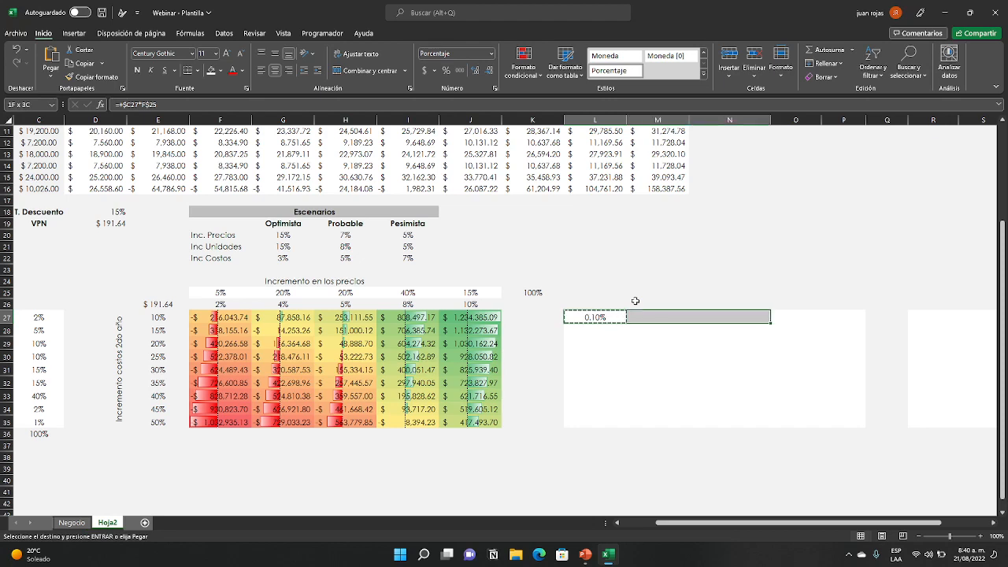
{"action": "key", "text": "shift+Down"}
{"action": "key", "text": "shift+Down"}
{"action": "key", "text": "shift+Down"}
{"action": "key", "text": "shift+Down"}
{"action": "key", "text": "shift+Down"}
{"action": "key", "text": "shift+Down"}
{"action": "key", "text": "shift+Down"}
{"action": "key", "text": "shift+Down"}
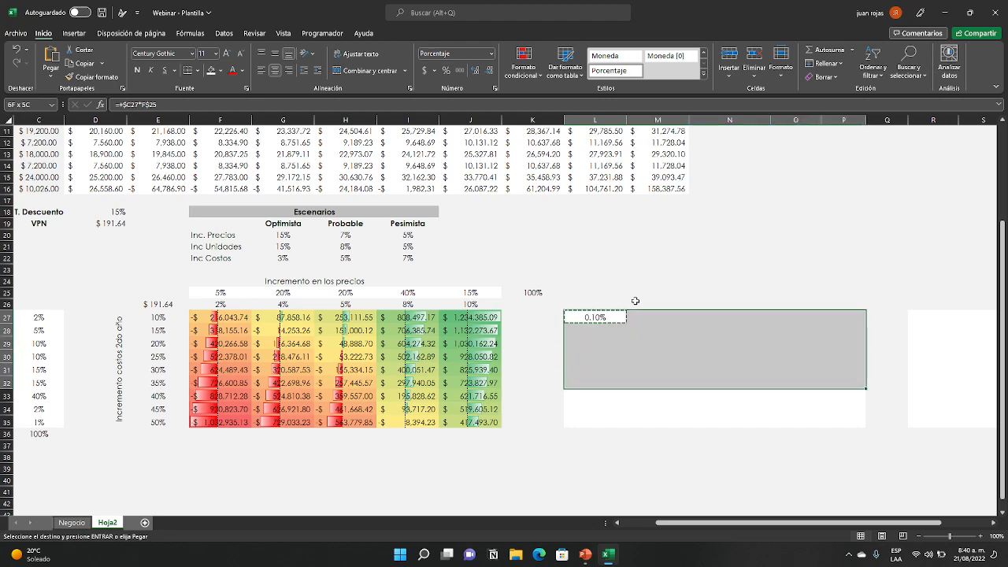
{"action": "key", "text": "ctrl+v"}
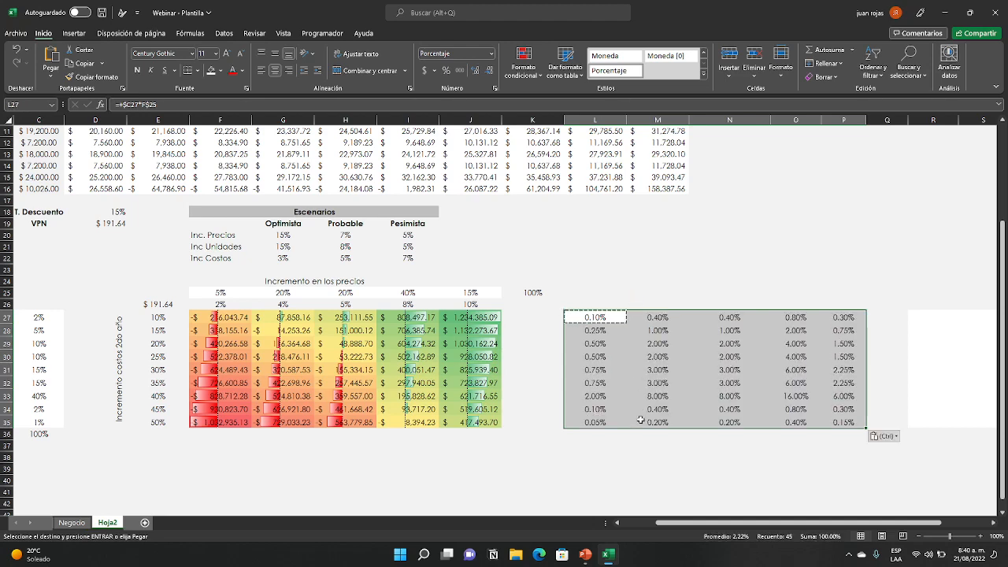
{"action": "left_click_drag", "start_coordinate": [660, 505], "coordinate": [674, 516]}
{"action": "left_click", "coordinate": [637, 375]}
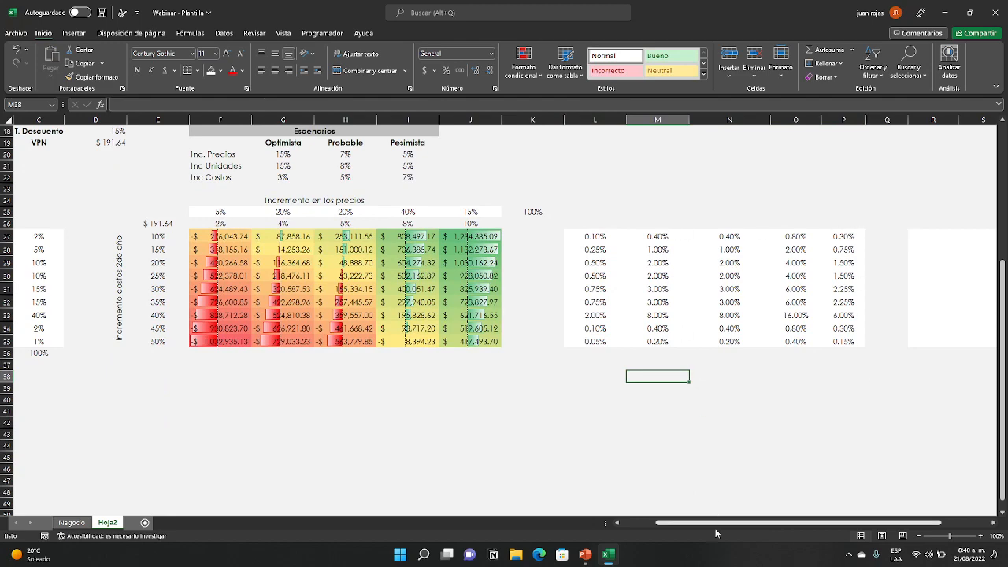
- Enter the formula +F27*L27 in R27 to multiply the first VPN of the data table by its joint weight
{"action": "left_click_drag", "start_coordinate": [690, 523], "coordinate": [740, 523]}
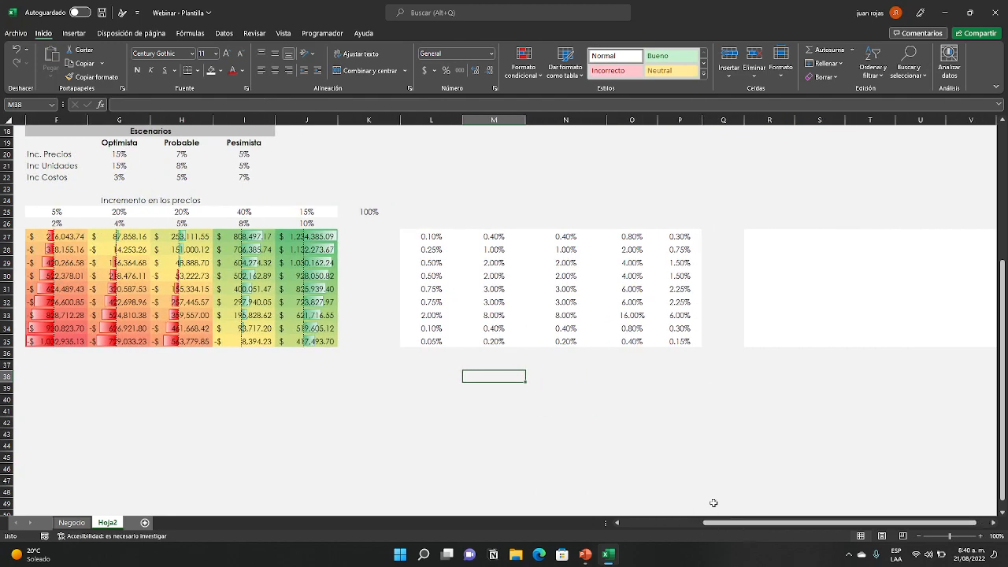
{"action": "left_click", "coordinate": [762, 237]}
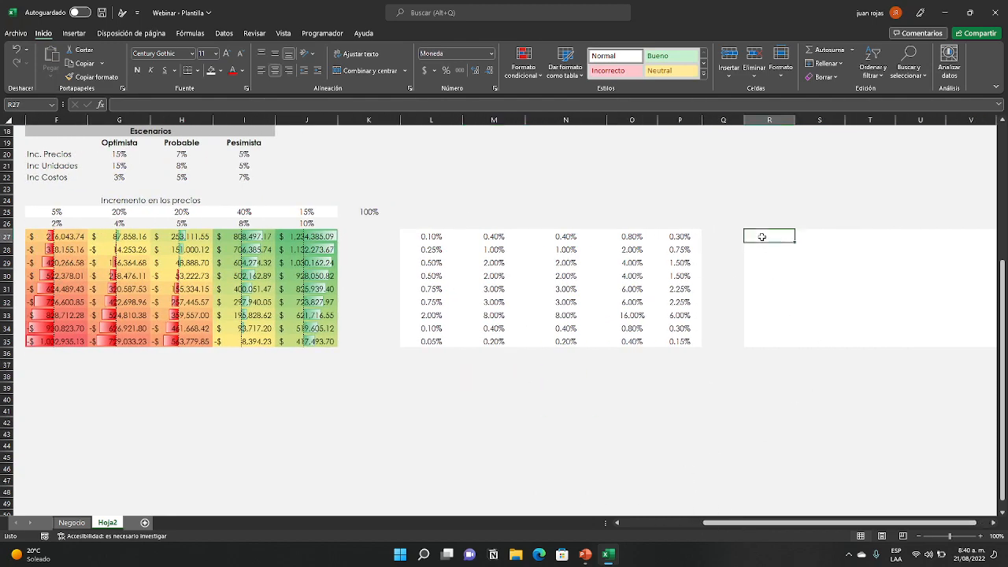
{"action": "type", "text": "+"}
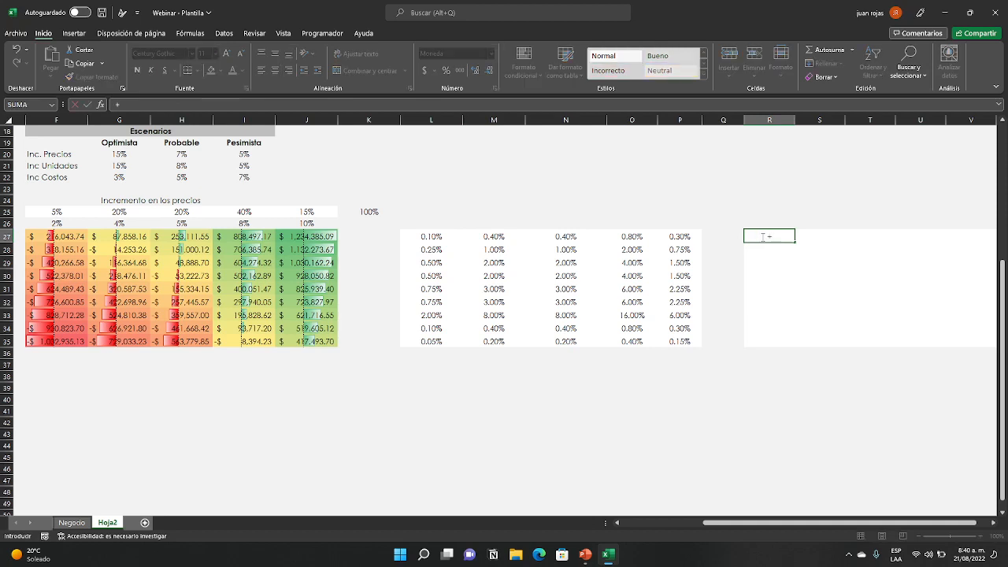
{"action": "left_click", "coordinate": [69, 236]}
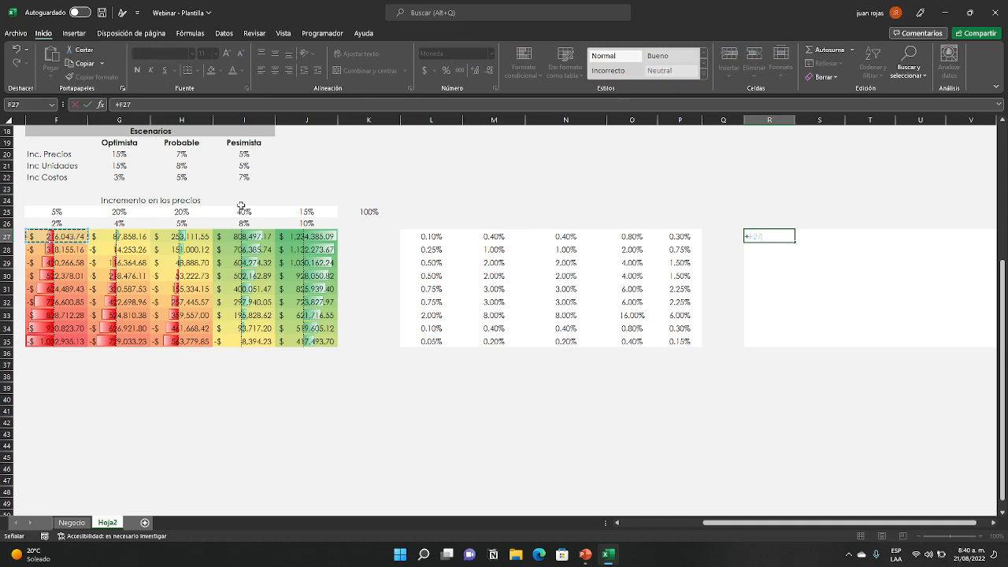
{"action": "type", "text": "*"}
{"action": "left_click", "coordinate": [435, 236]}
{"action": "key", "text": "Return"}
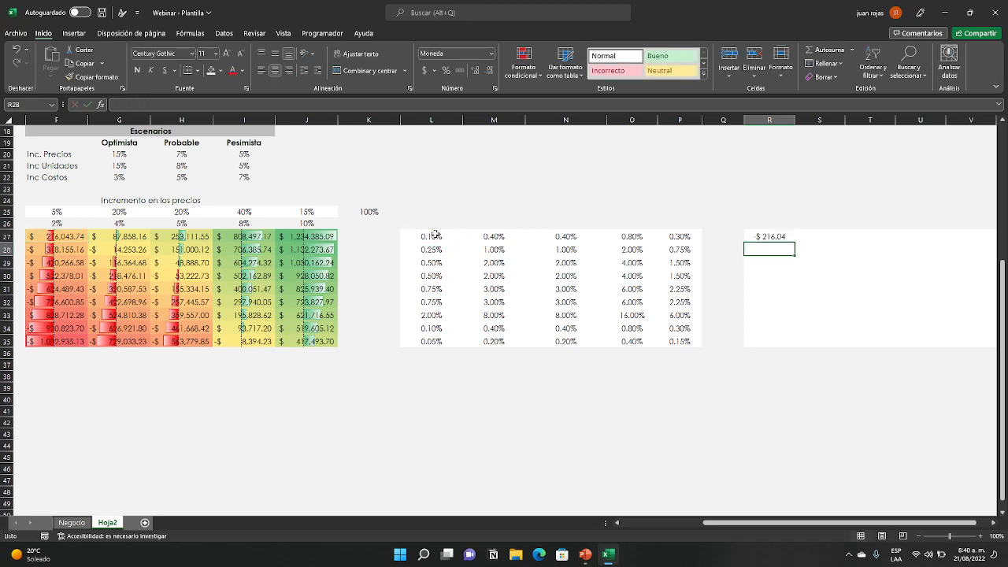
- Copy the weighted VPN formula from R27 across the range R27:V35 and clear the copy selection
{"action": "scroll", "coordinate": [435, 235], "scroll_direction": "right", "scroll_amount": 1}
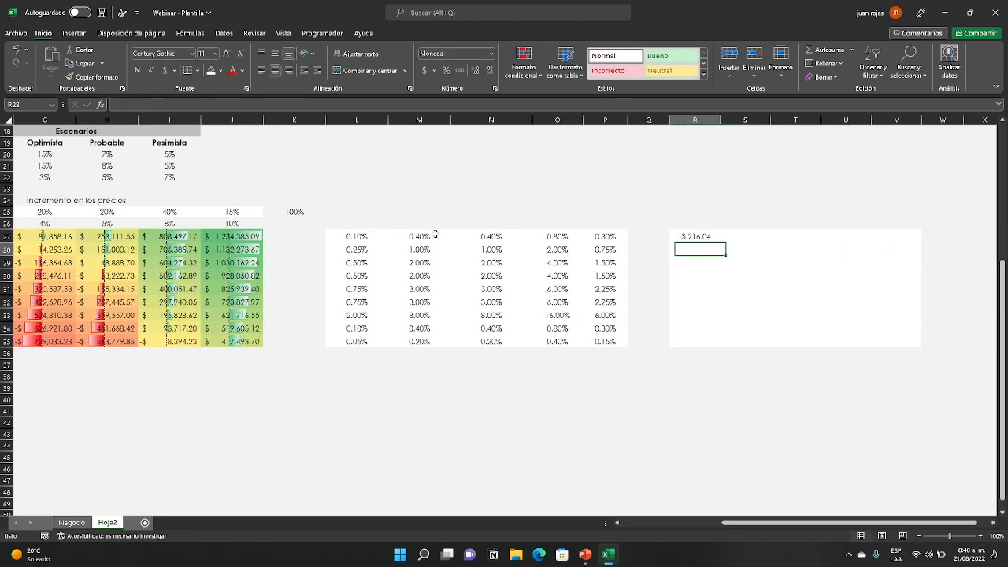
{"action": "key", "text": "Up"}
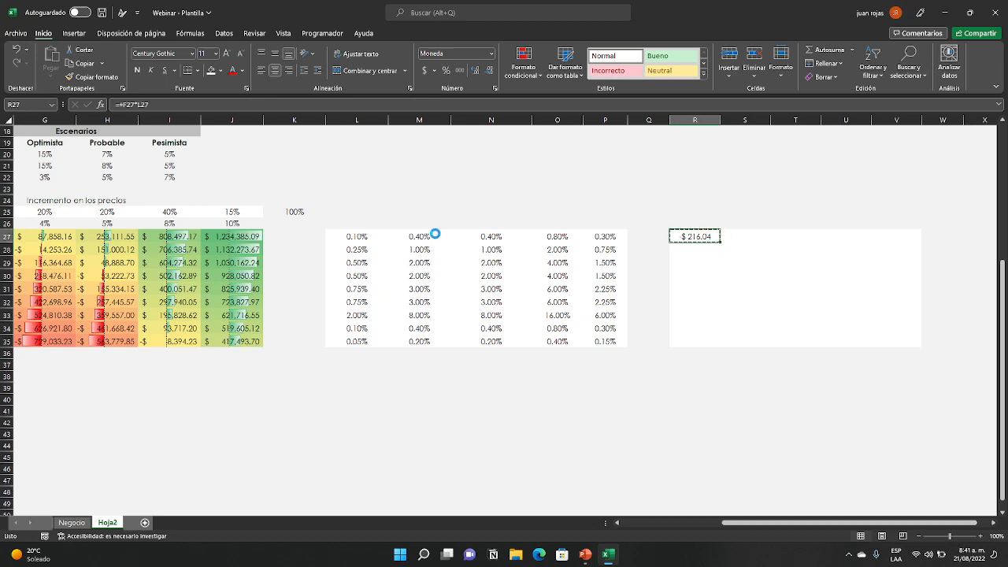
{"action": "key", "text": "ctrl+c"}
{"action": "key", "text": "shift+Right"}
{"action": "key", "text": "shift+Right"}
{"action": "key", "text": "shift+Right"}
{"action": "key", "text": "shift+Right"}
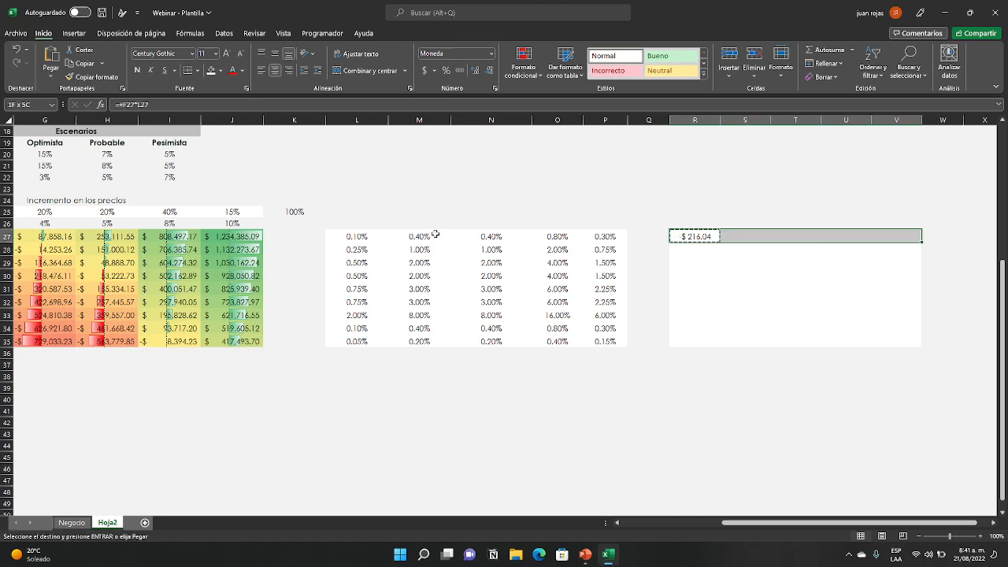
{"action": "key", "text": "shift+Down"}
{"action": "key", "text": "shift+Down"}
{"action": "key", "text": "shift+Down"}
{"action": "key", "text": "shift+Down"}
{"action": "key", "text": "shift+Down"}
{"action": "key", "text": "shift+Down"}
{"action": "key", "text": "shift+Down"}
{"action": "key", "text": "shift+Down"}
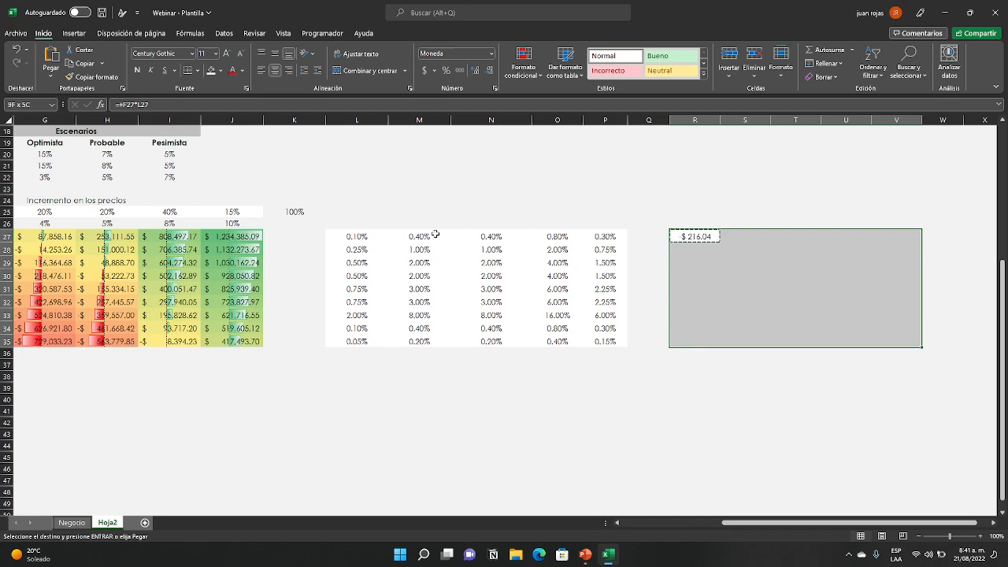
{"action": "key", "text": "ctrl+v"}
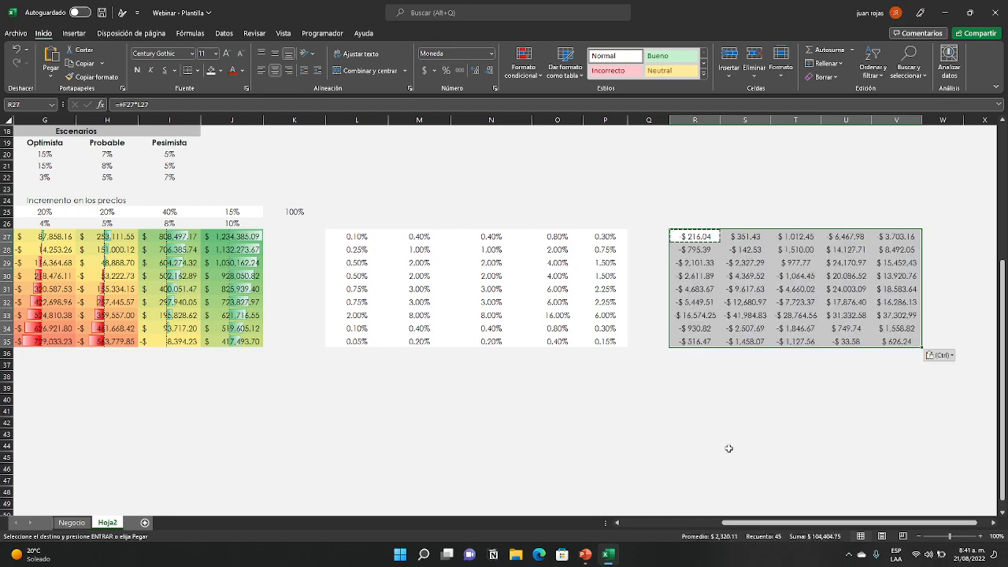
{"action": "left_click", "coordinate": [794, 399]}
{"action": "key", "text": "Escape"}
{"action": "key", "text": "Escape"}
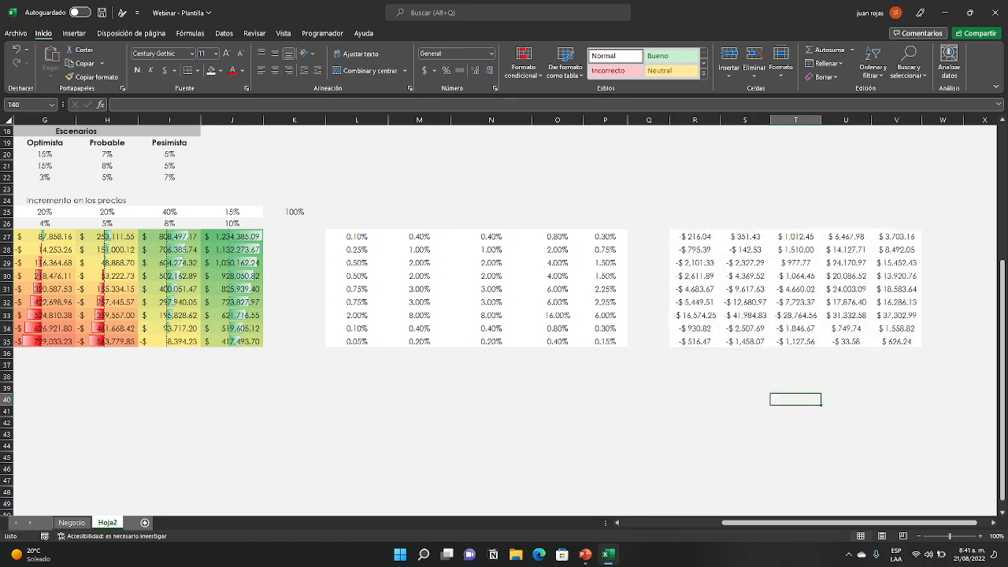
- Merge and center R36:U36 below the weighted VPN table and label it TOTAL VALOR EMPRESA in bold
{"action": "key", "text": "alt+Tab"}
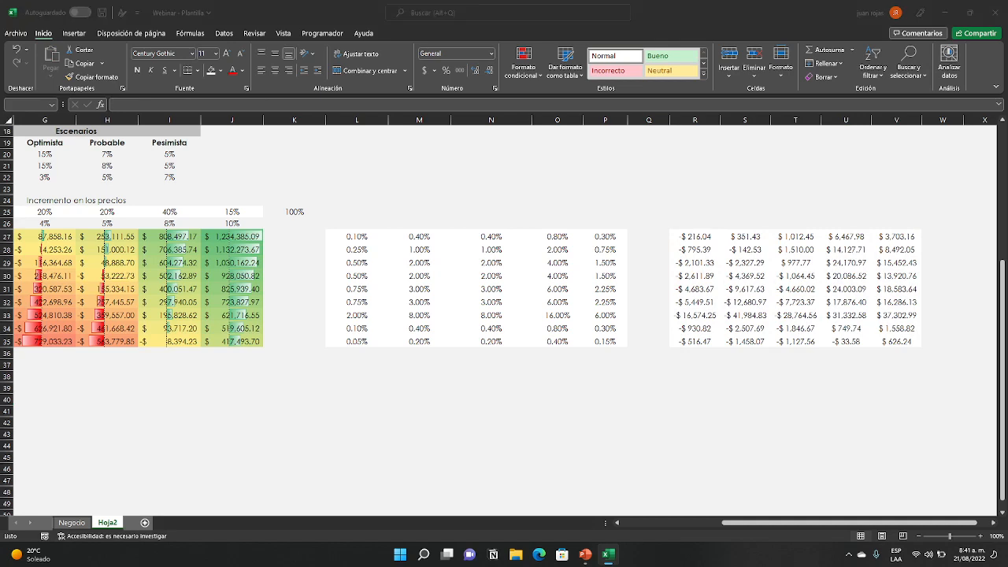
{"action": "key", "text": "alt+Tab"}
{"action": "left_click", "coordinate": [712, 353]}
{"action": "left_click_drag", "start_coordinate": [717, 353], "coordinate": [850, 353]}
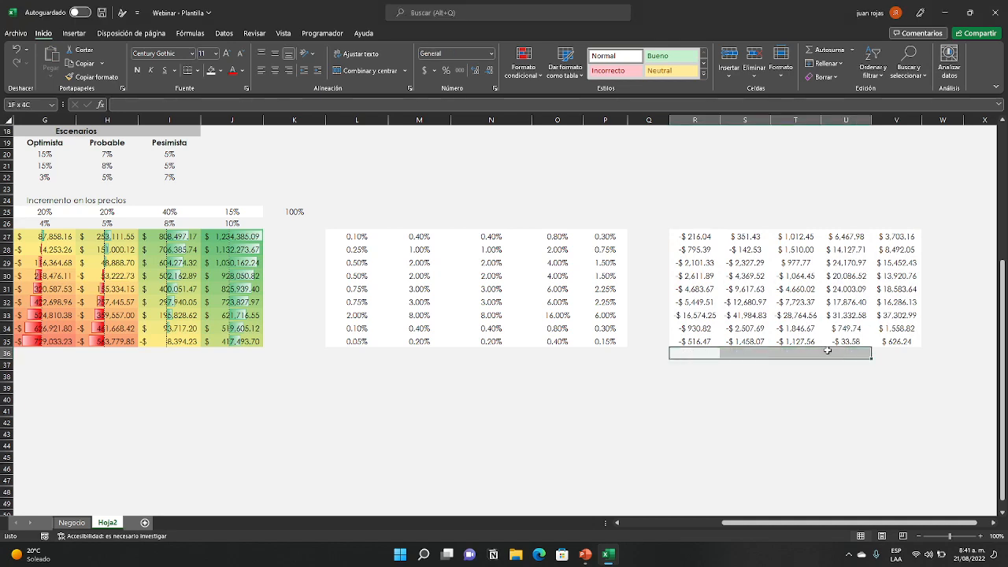
{"action": "left_click", "coordinate": [374, 70]}
{"action": "type", "text": "T"}
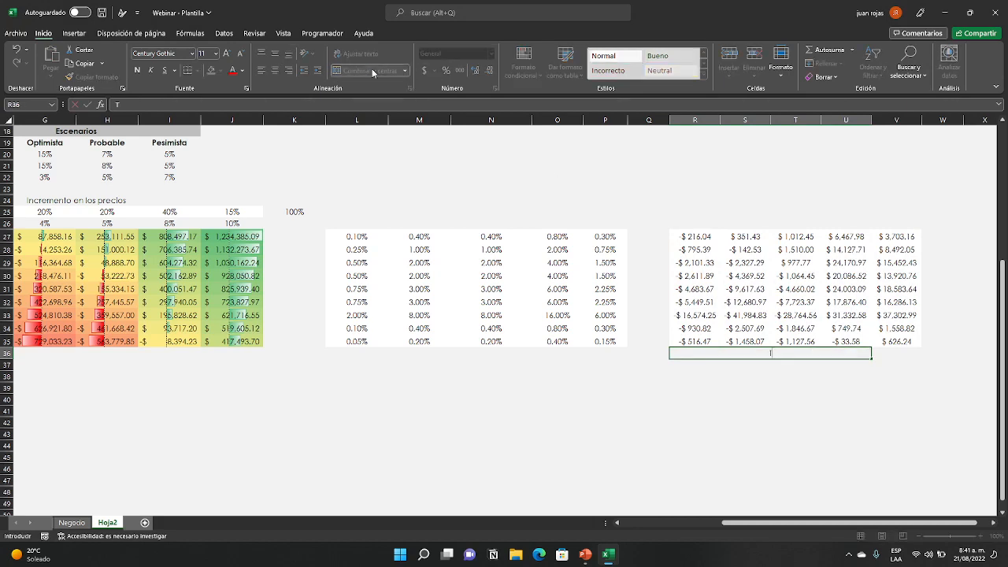
{"action": "type", "text": "OTAL VALOR EM"}
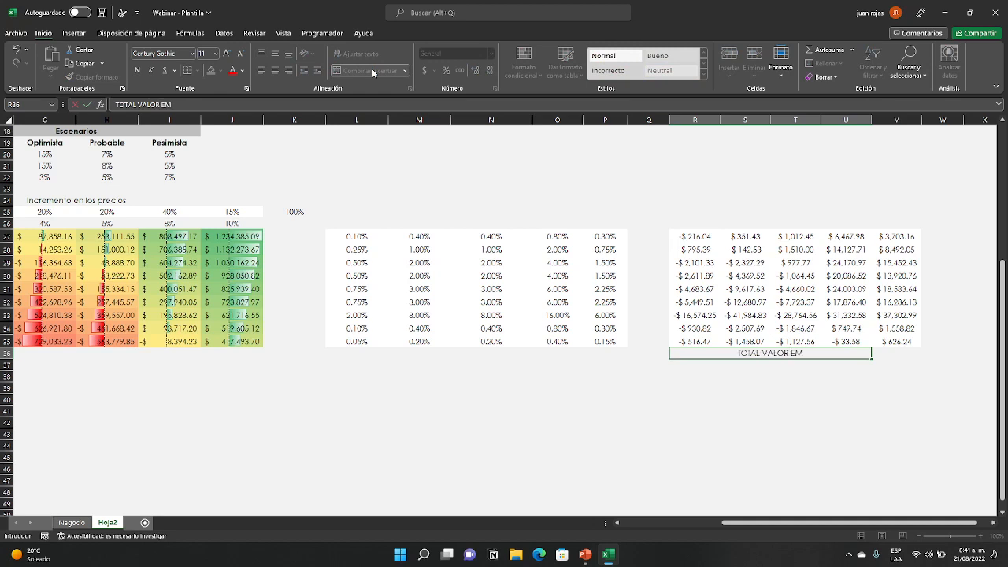
{"action": "type", "text": "PRESA"}
{"action": "key", "text": "Return"}
{"action": "key", "text": "Up"}
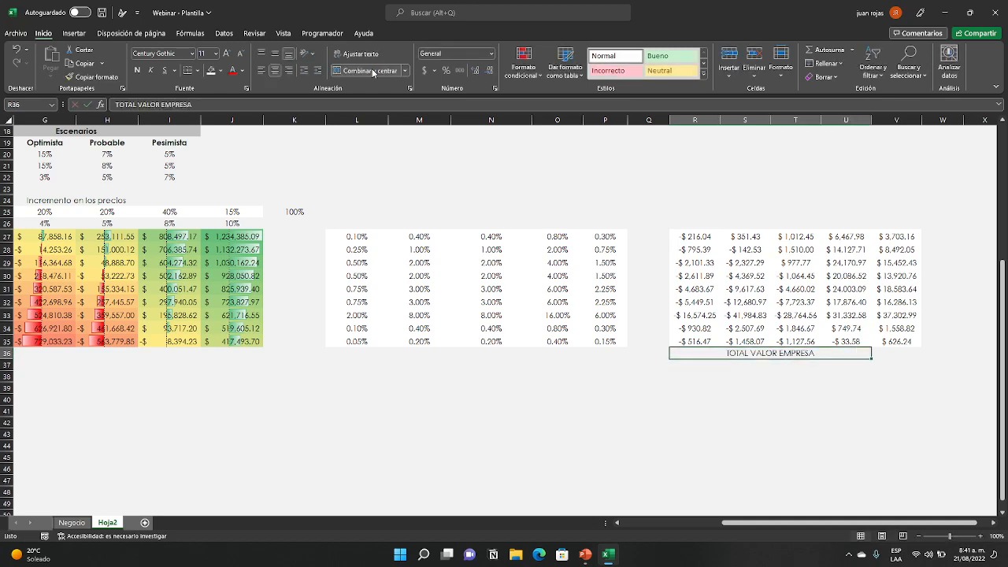
{"action": "left_click", "coordinate": [137, 70]}
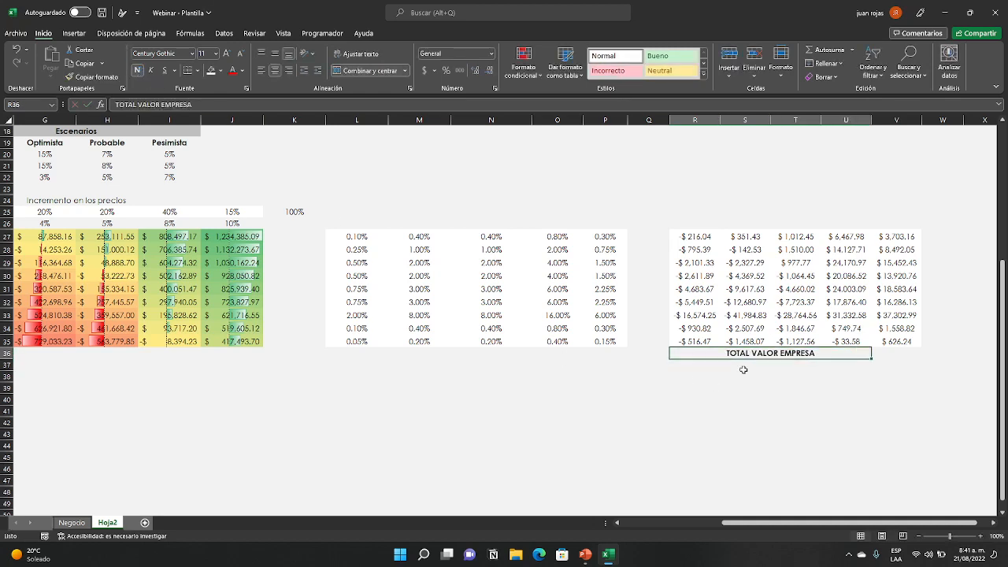
- Enter the formula +SUMA(R27:V35) in V36 to total all the weighted VPN values
{"action": "left_click", "coordinate": [895, 354]}
{"action": "type", "text": "+"}
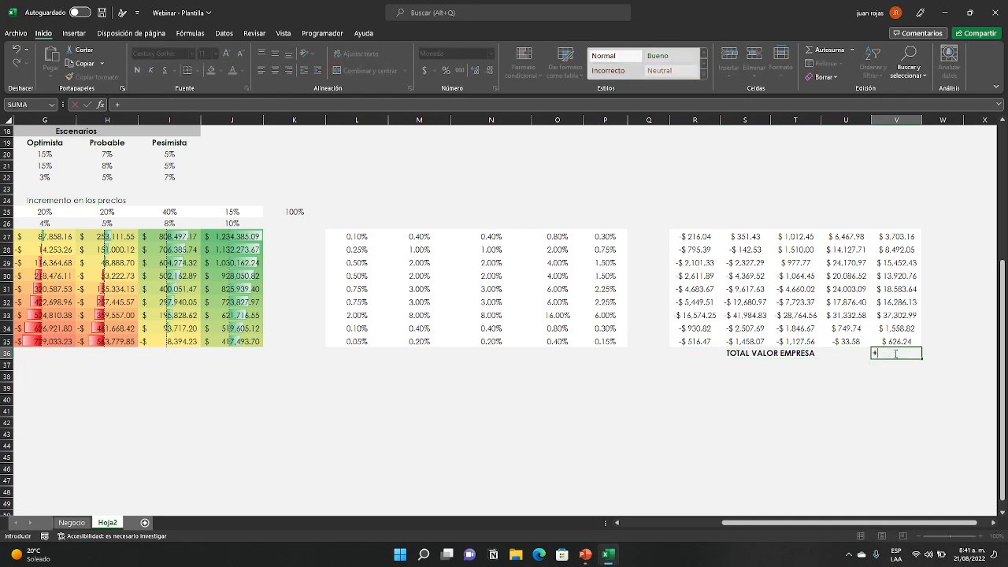
{"action": "type", "text": "SUM"}
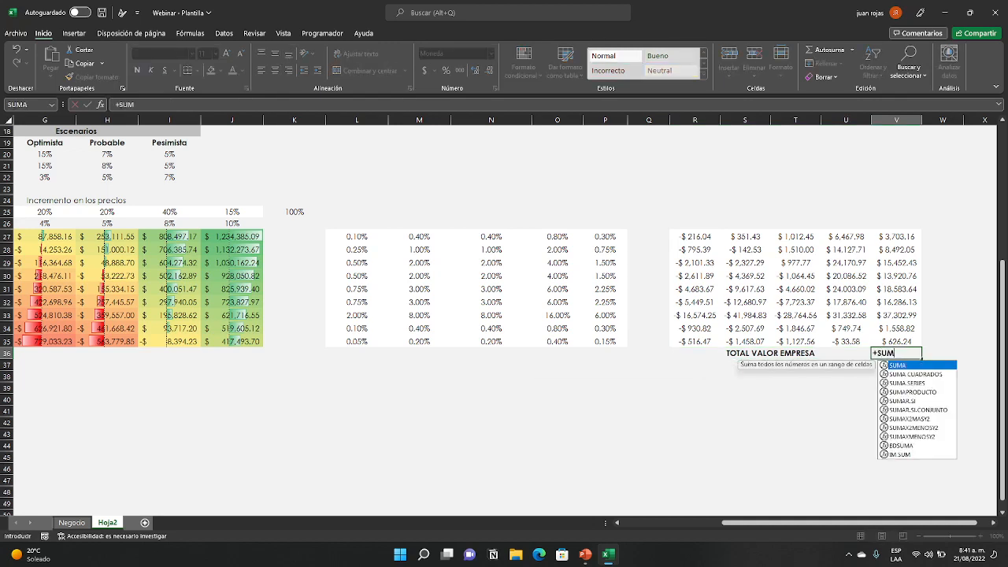
{"action": "double_click", "coordinate": [901, 366]}
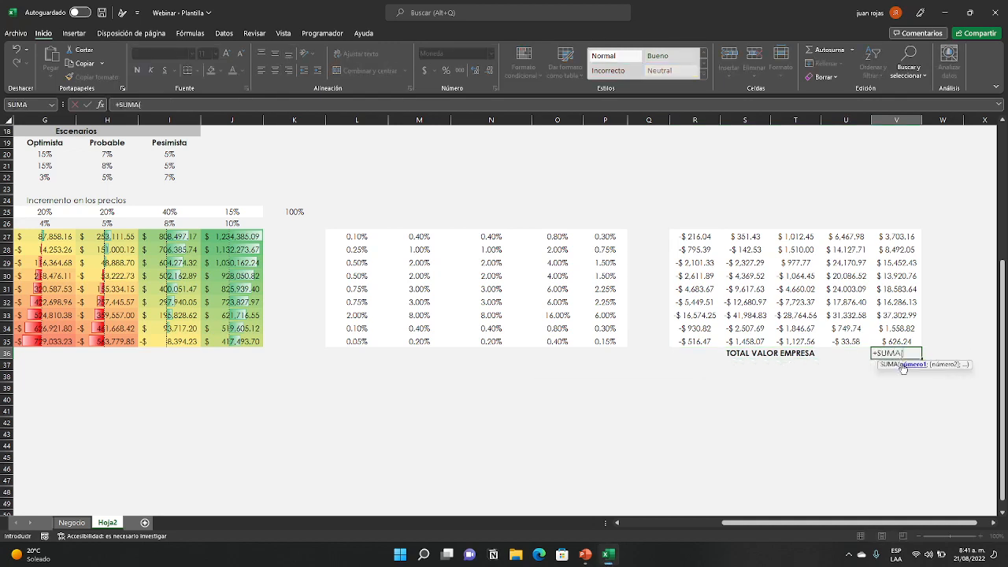
{"action": "left_click_drag", "start_coordinate": [701, 238], "coordinate": [898, 341]}
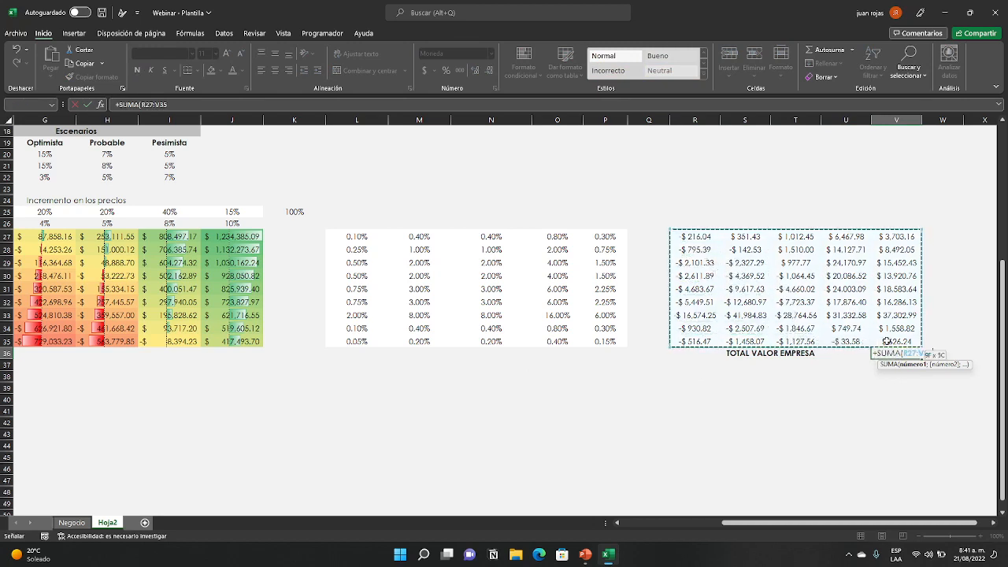
{"action": "key", "text": "Return"}
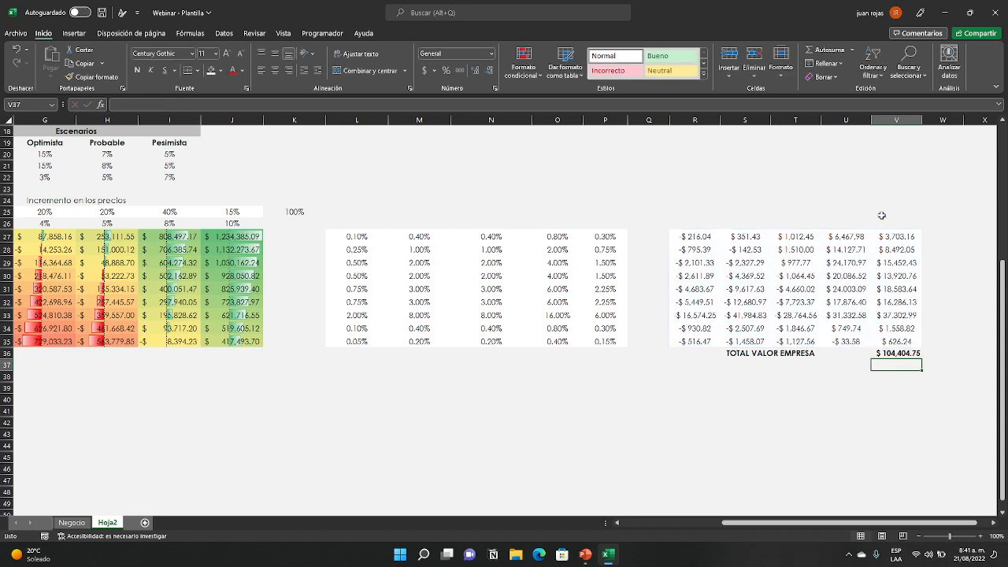
{"action": "left_click", "coordinate": [865, 399]}
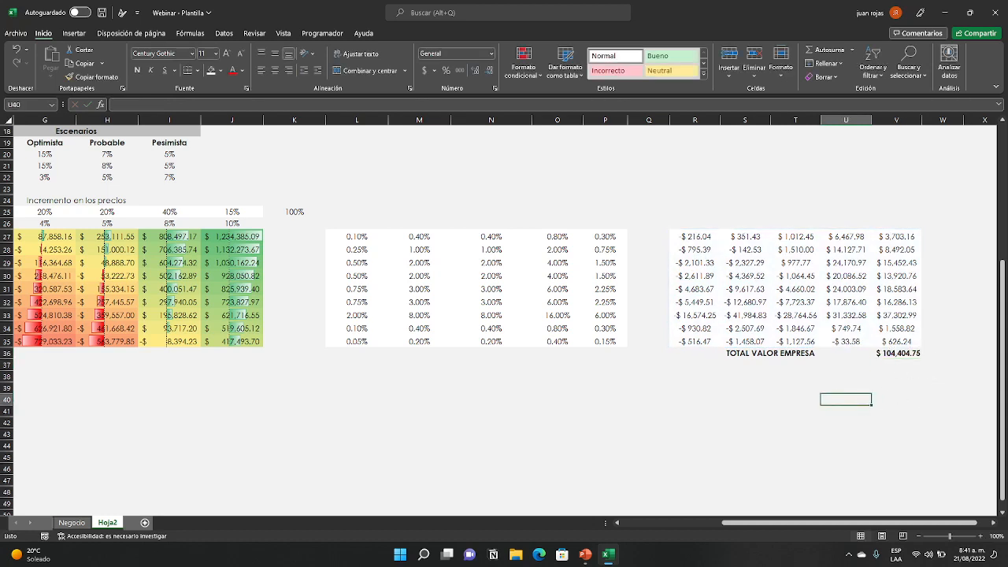
{"action": "left_click", "coordinate": [1007, 344]}
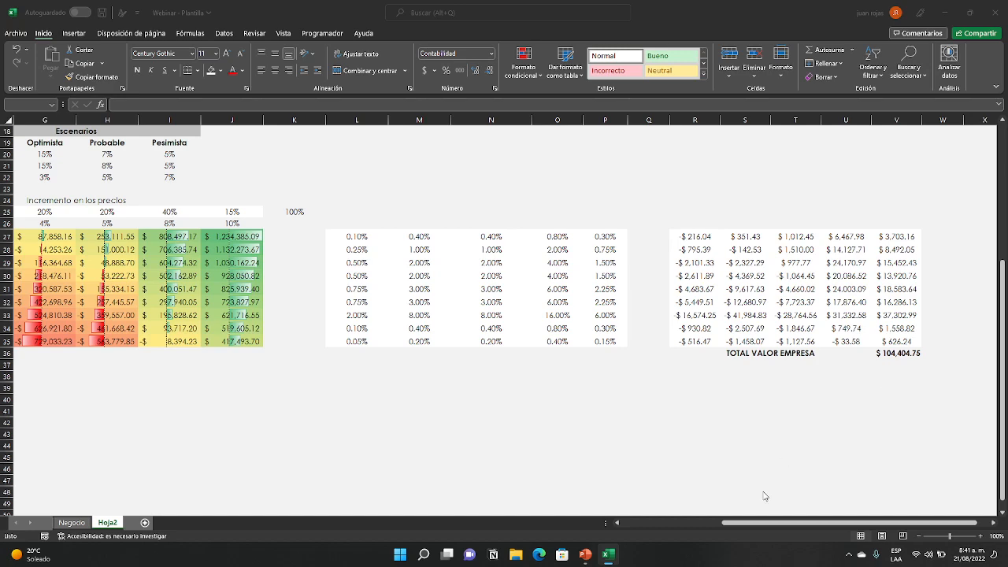
- Try the Optimista scenario in the selector in E2 and return it to Probable
{"action": "left_click_drag", "start_coordinate": [735, 522], "coordinate": [638, 519]}
{"action": "scroll", "coordinate": [384, 132], "scroll_direction": "up", "scroll_amount": 6}
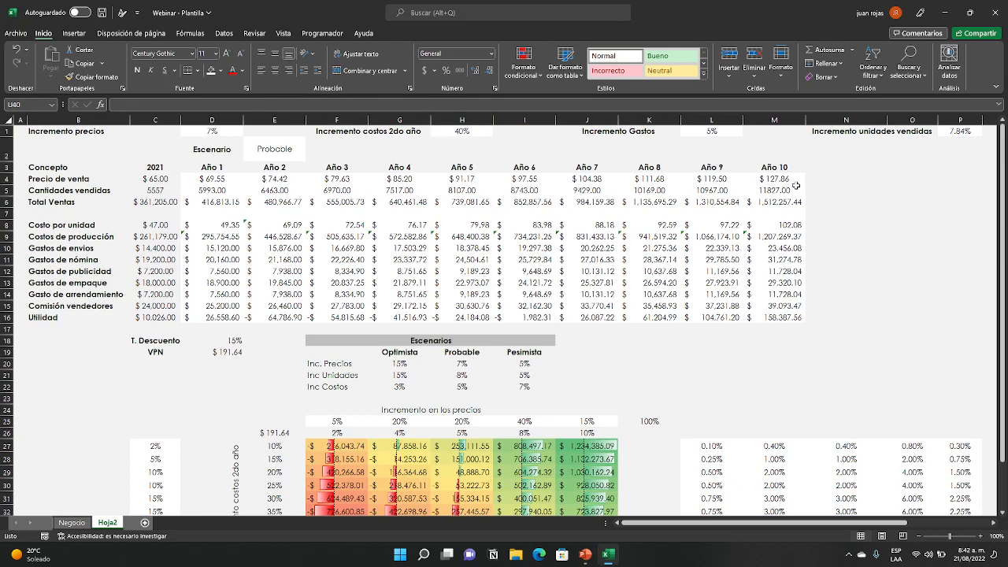
{"action": "left_click", "coordinate": [263, 156]}
{"action": "left_click", "coordinate": [311, 156]}
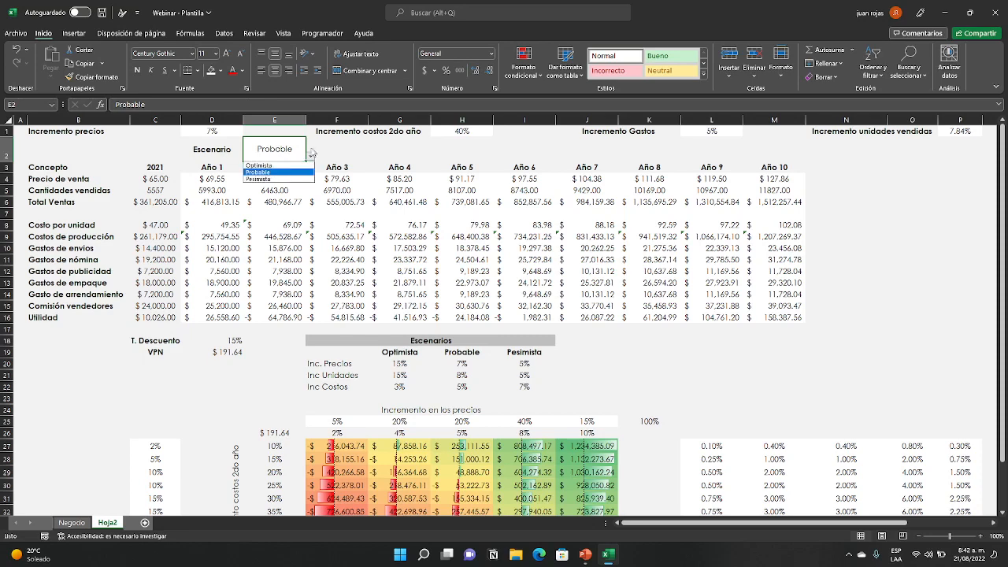
{"action": "left_click", "coordinate": [288, 165]}
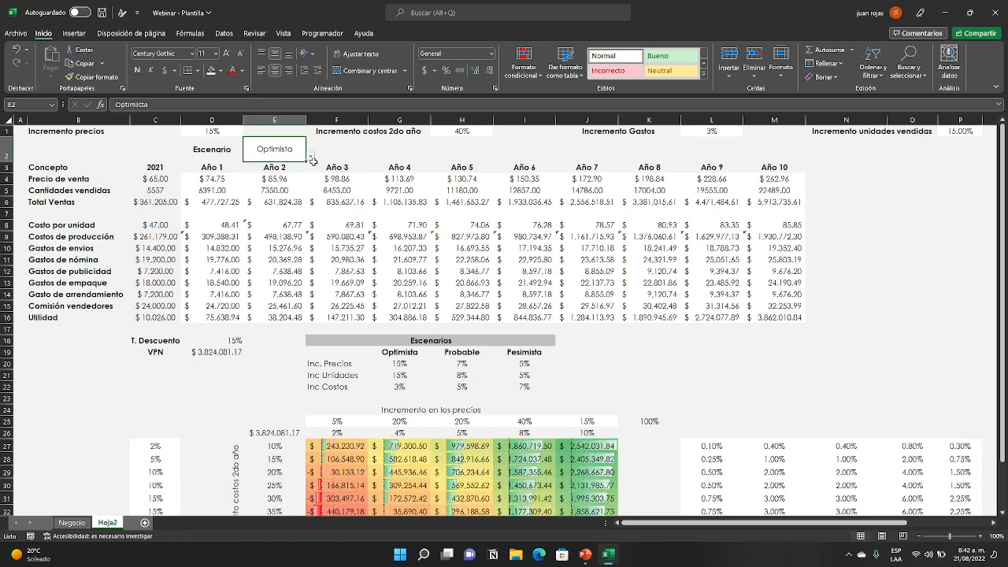
{"action": "left_click", "coordinate": [311, 157]}
{"action": "left_click", "coordinate": [292, 171]}
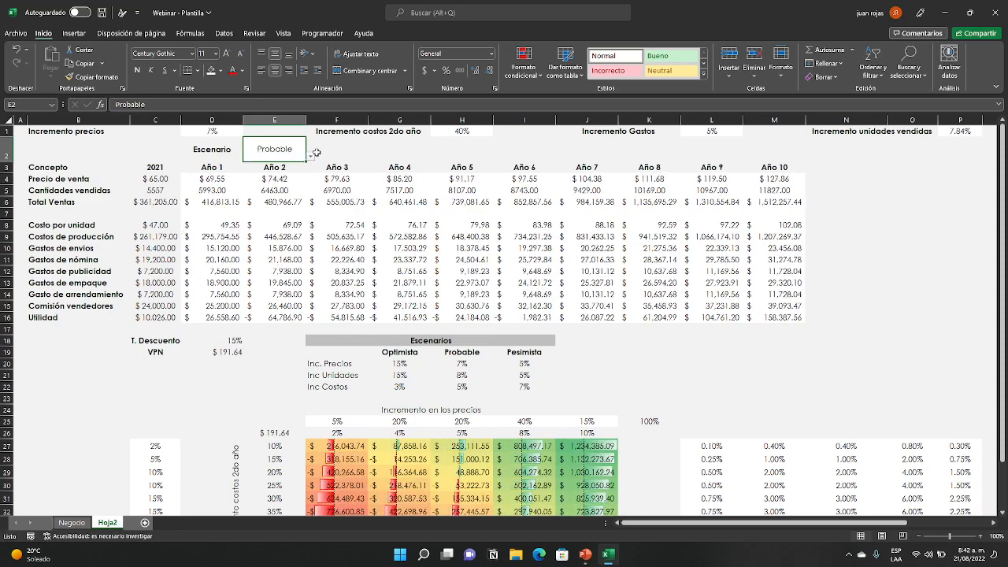
- Set the scenario in E2 to Pesimista and check the total company value below the weighted VPN table
{"action": "left_click", "coordinate": [311, 157]}
{"action": "left_click", "coordinate": [290, 175]}
{"action": "left_click", "coordinate": [311, 157]}
{"action": "left_click", "coordinate": [290, 177]}
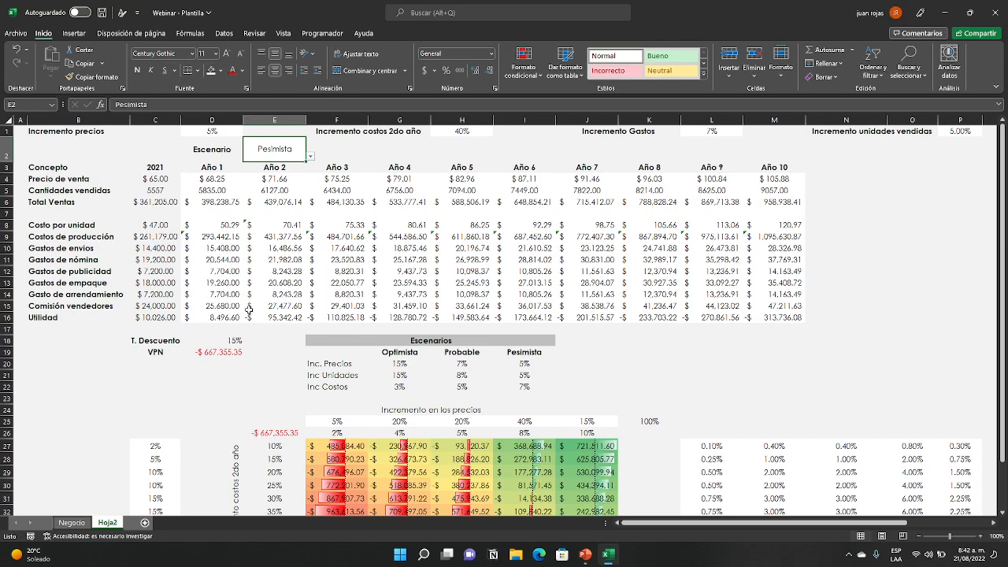
{"action": "scroll", "coordinate": [500, 425], "scroll_direction": "down", "scroll_amount": 4}
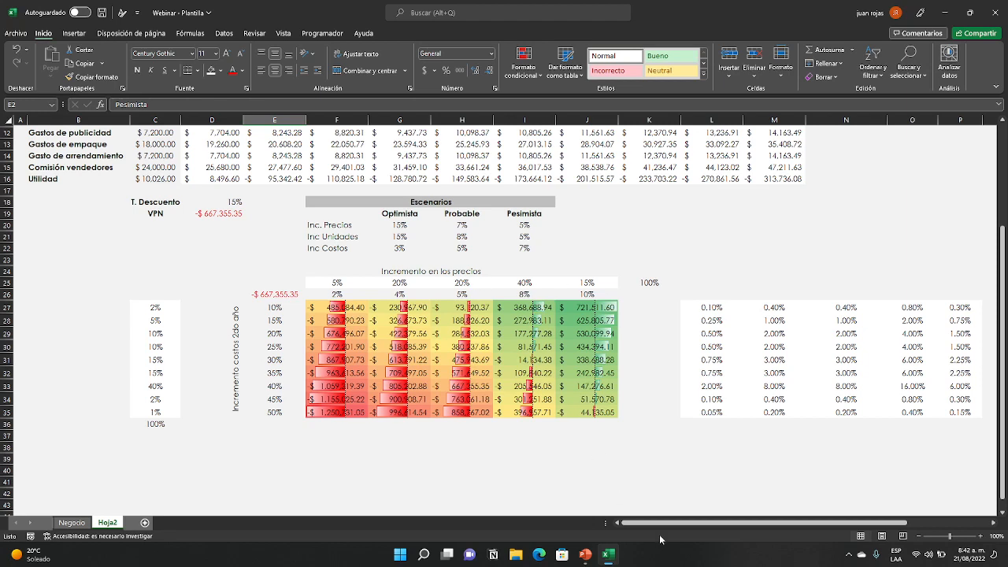
{"action": "left_click_drag", "start_coordinate": [658, 523], "coordinate": [749, 523]}
{"action": "left_click", "coordinate": [928, 458]}
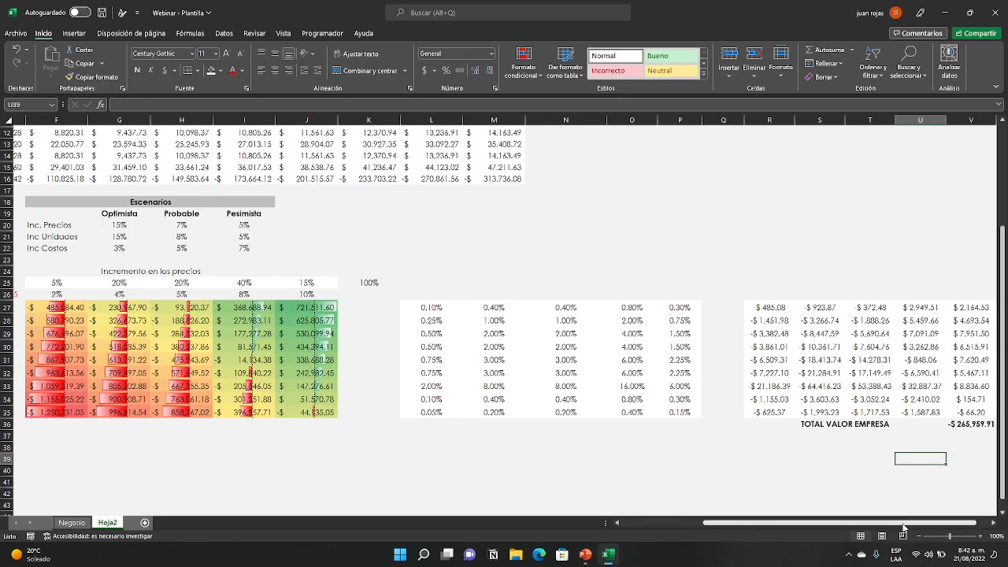
- Set the scenario in E2 back to Probable and check the total company value in V36
{"action": "left_click_drag", "start_coordinate": [902, 525], "coordinate": [728, 520]}
{"action": "scroll", "coordinate": [455, 312], "scroll_direction": "up", "scroll_amount": 3}
{"action": "scroll", "coordinate": [455, 311], "scroll_direction": "up", "scroll_amount": 1}
{"action": "left_click", "coordinate": [285, 142]}
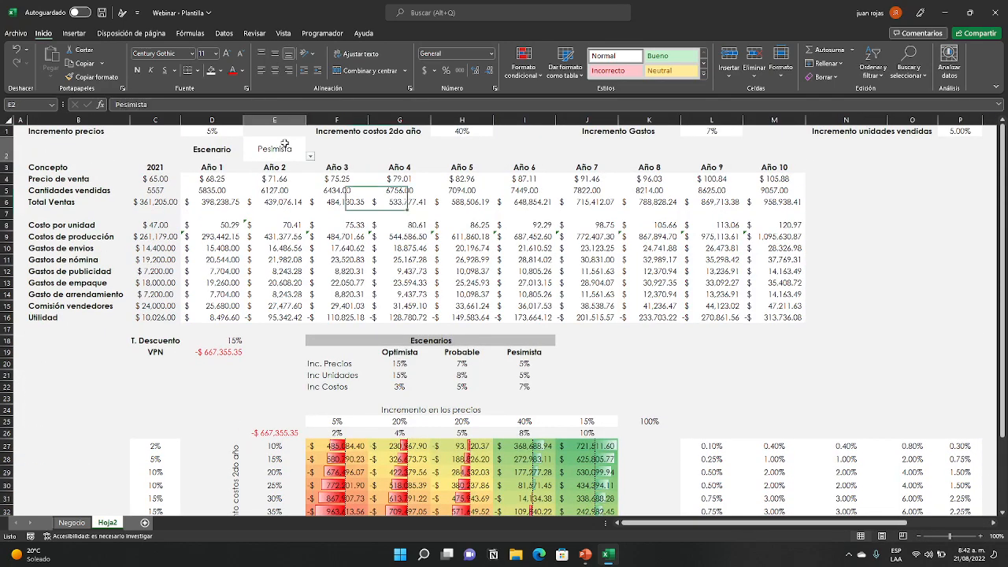
{"action": "left_click", "coordinate": [311, 156]}
{"action": "left_click", "coordinate": [285, 167]}
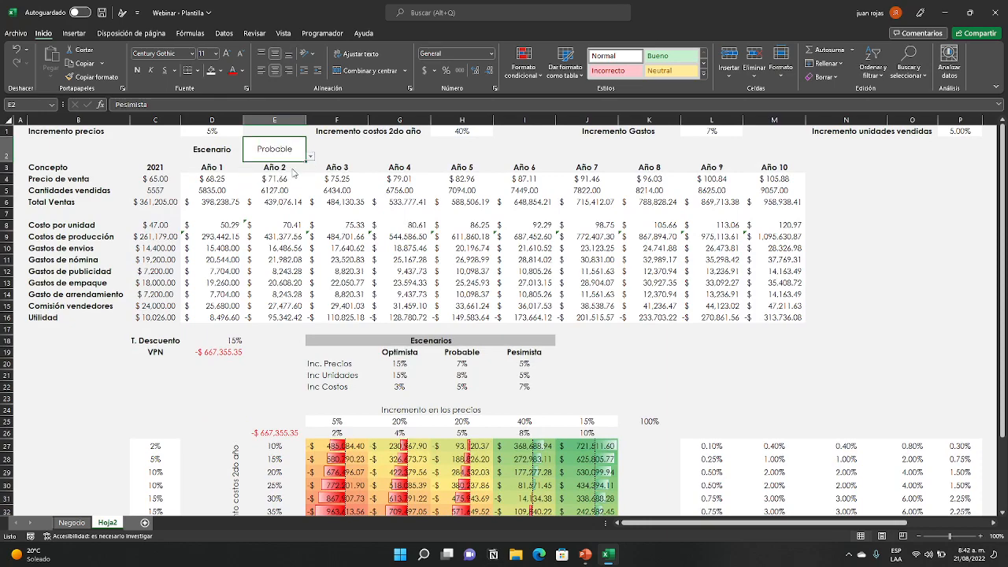
{"action": "scroll", "coordinate": [685, 477], "scroll_direction": "down", "scroll_amount": 3}
{"action": "left_click_drag", "start_coordinate": [683, 523], "coordinate": [764, 528]}
{"action": "left_click", "coordinate": [819, 493]}
{"action": "left_click_drag", "start_coordinate": [882, 498], "coordinate": [914, 494]}
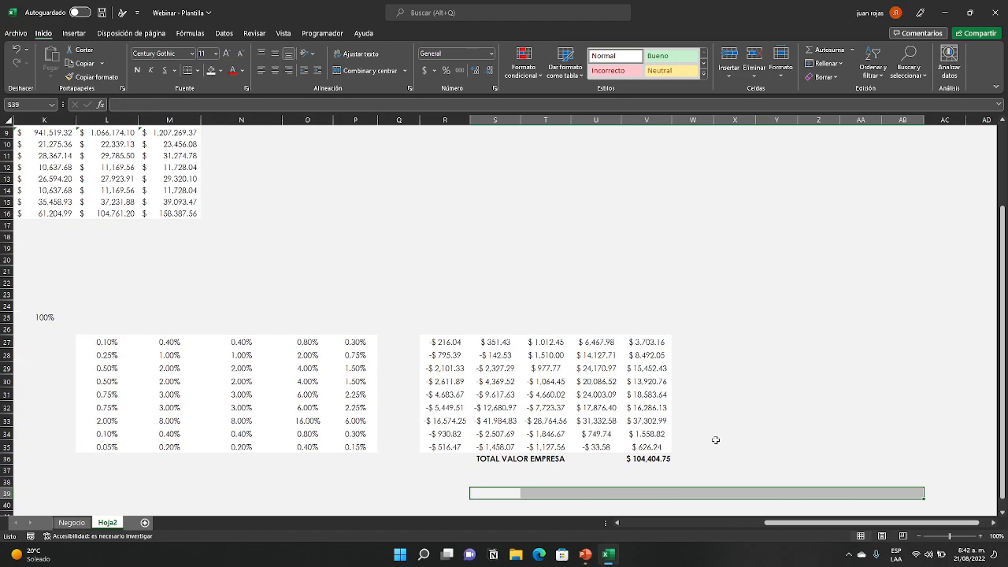
{"action": "left_click", "coordinate": [784, 422]}
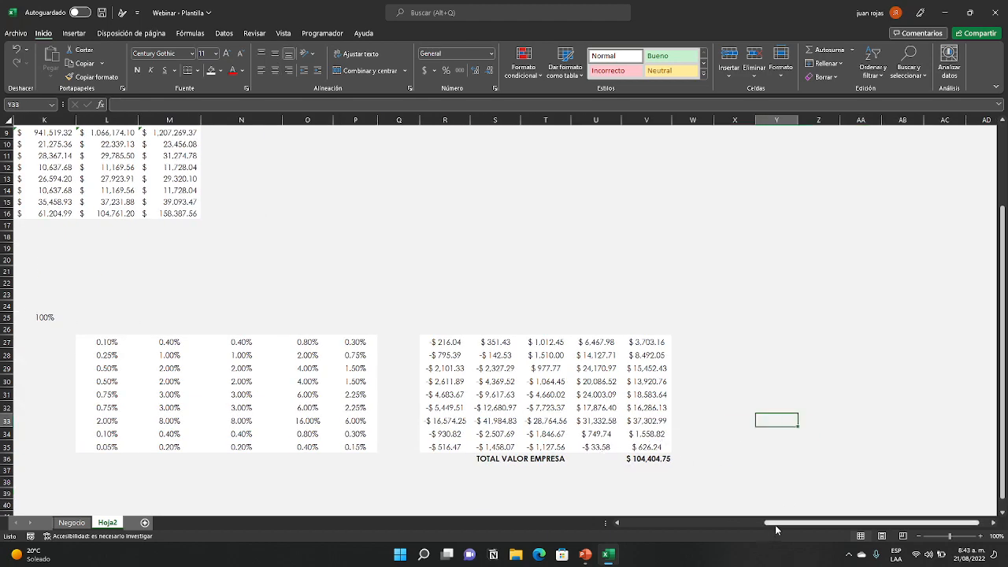
- Review the 2021 base figures, the second-year cost increment in H1 and the linked base sale price in C4
{"action": "left_click_drag", "start_coordinate": [774, 524], "coordinate": [579, 522]}
{"action": "scroll", "coordinate": [197, 181], "scroll_direction": "up", "scroll_amount": 3}
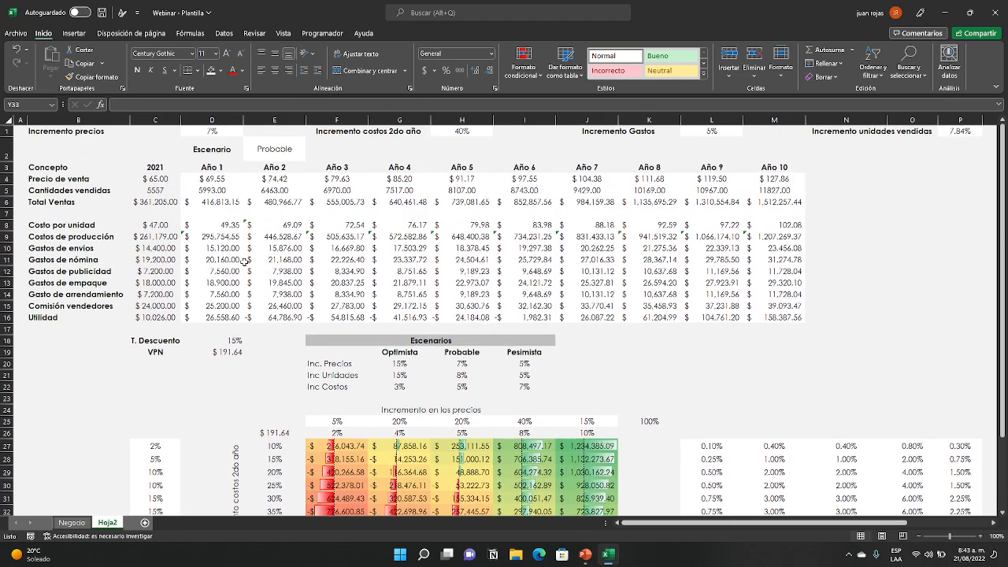
{"action": "left_click_drag", "start_coordinate": [155, 167], "coordinate": [155, 318]}
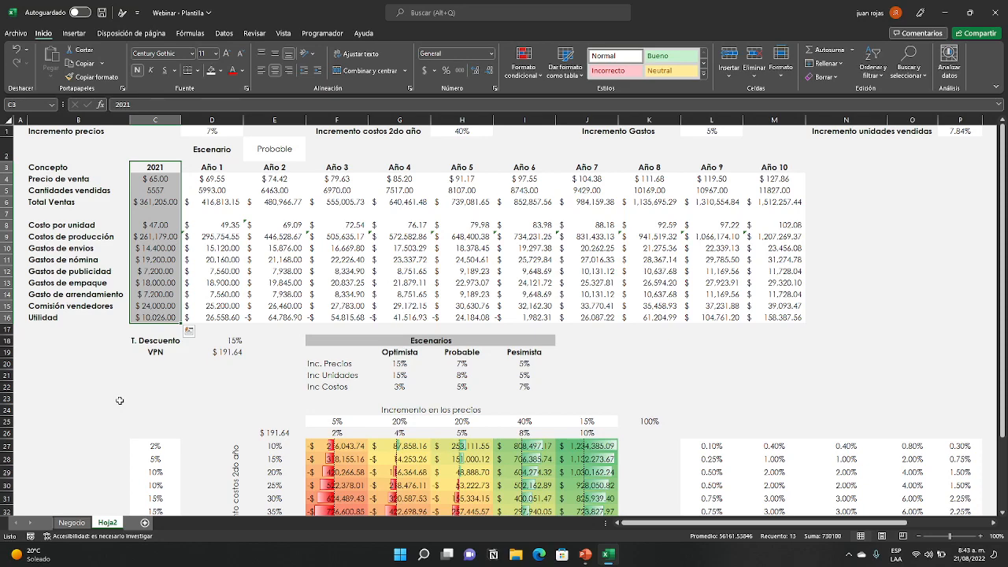
{"action": "scroll", "coordinate": [359, 394], "scroll_direction": "down", "scroll_amount": 3}
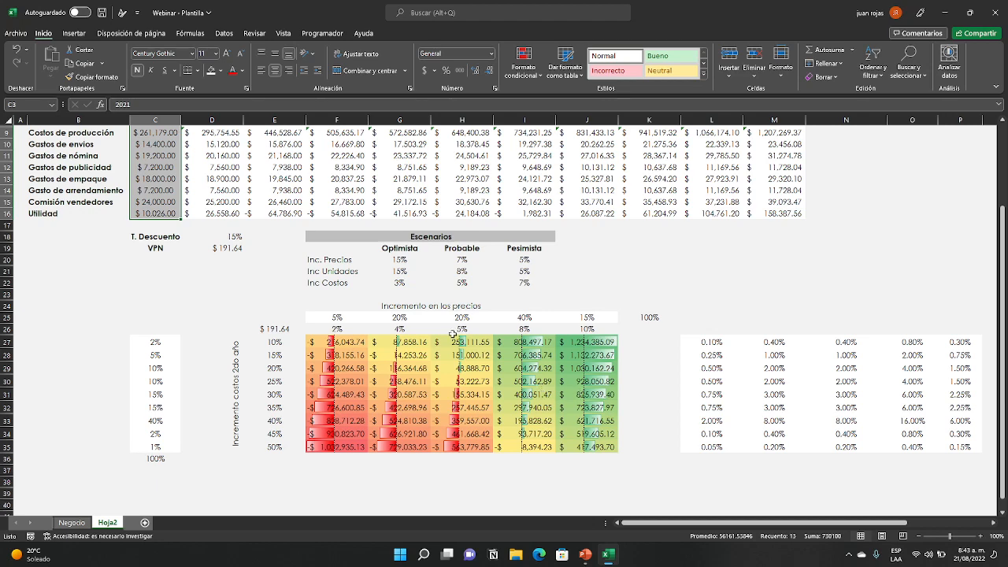
{"action": "scroll", "coordinate": [543, 388], "scroll_direction": "up", "scroll_amount": 3}
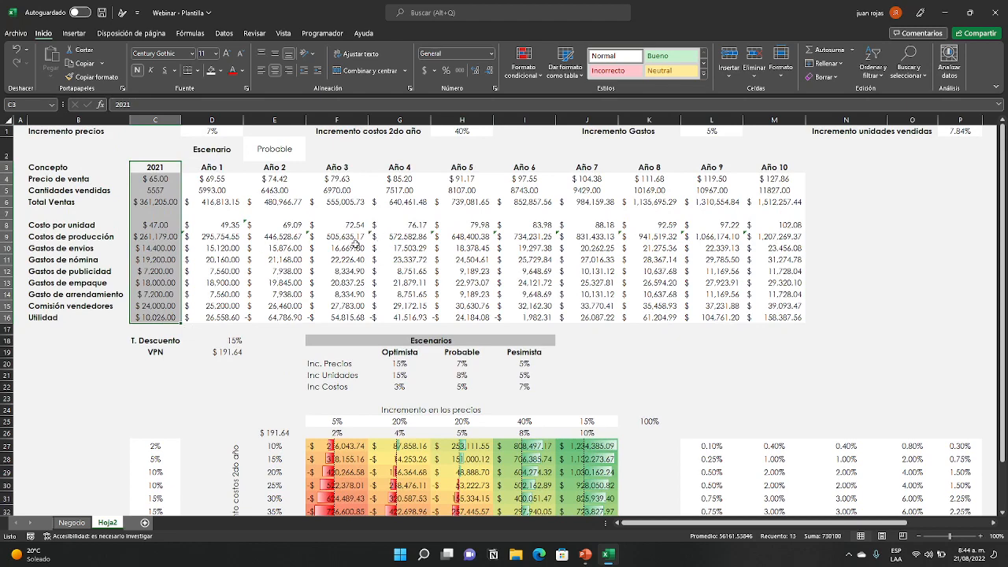
{"action": "left_click", "coordinate": [469, 131]}
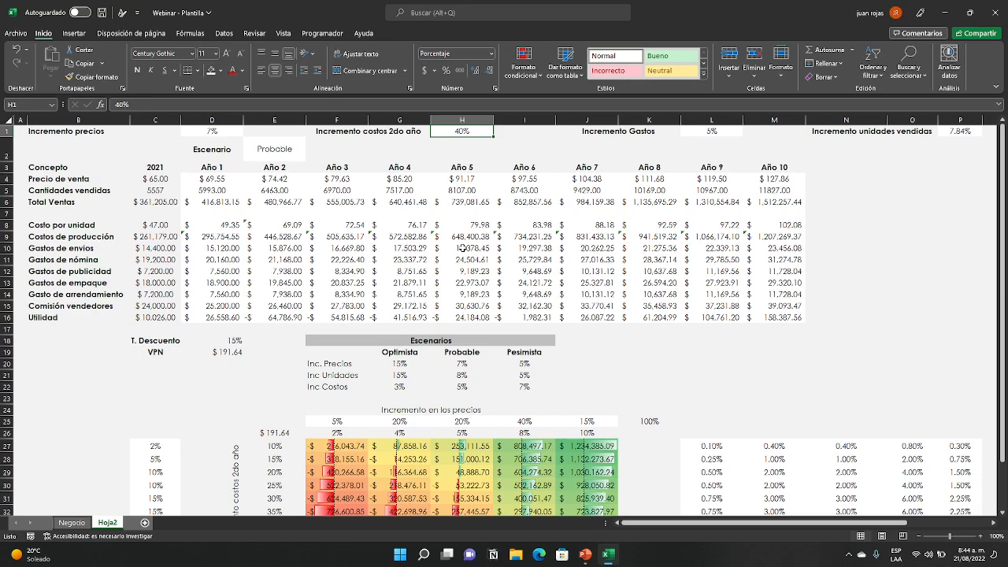
{"action": "left_click", "coordinate": [155, 177]}
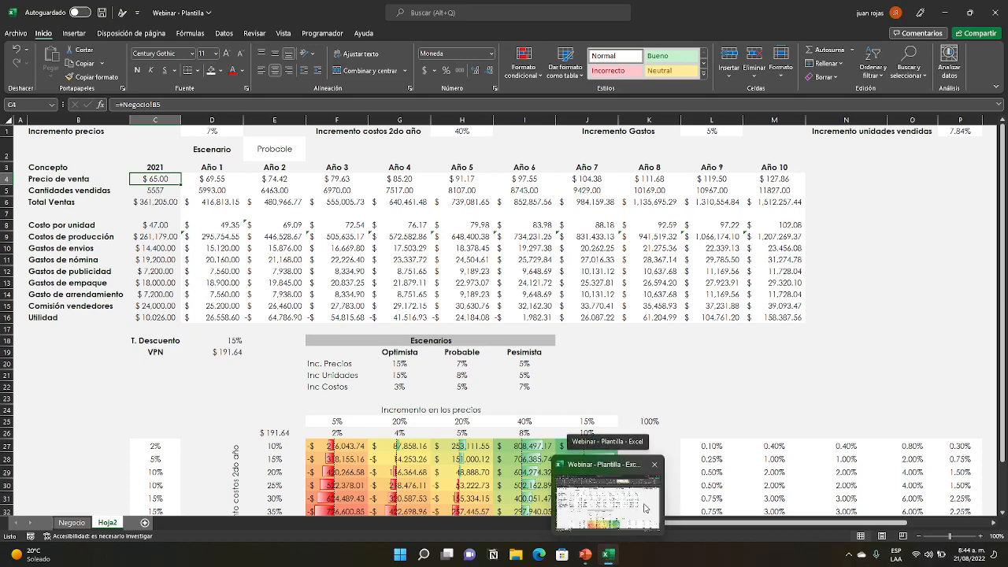
- Examine the VPN data table, the joint weights and the weighted VPN table with its total company value
{"action": "key", "text": "super"}
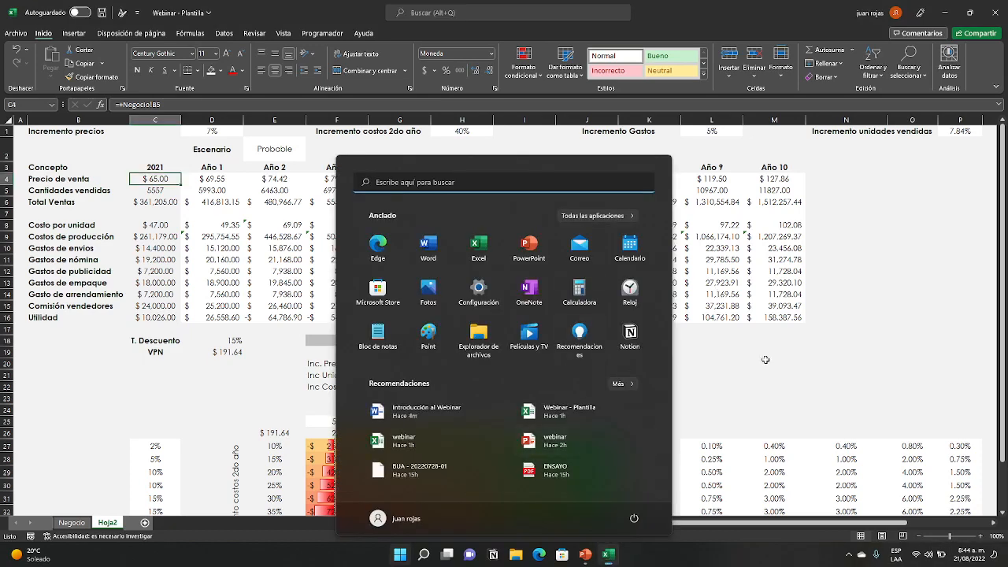
{"action": "key", "text": "super"}
{"action": "scroll", "coordinate": [835, 373], "scroll_direction": "down", "scroll_amount": 1}
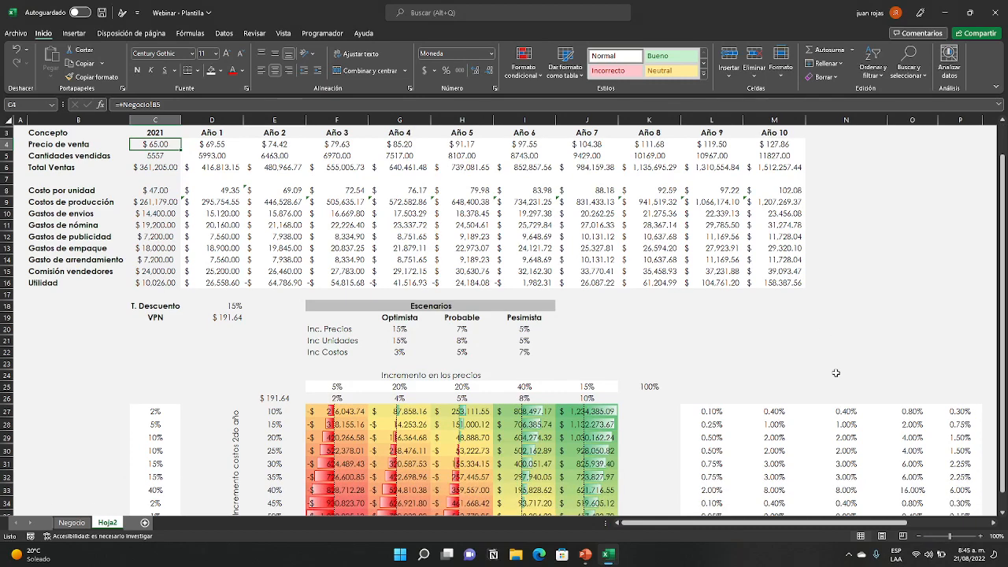
{"action": "scroll", "coordinate": [835, 373], "scroll_direction": "down", "scroll_amount": 2}
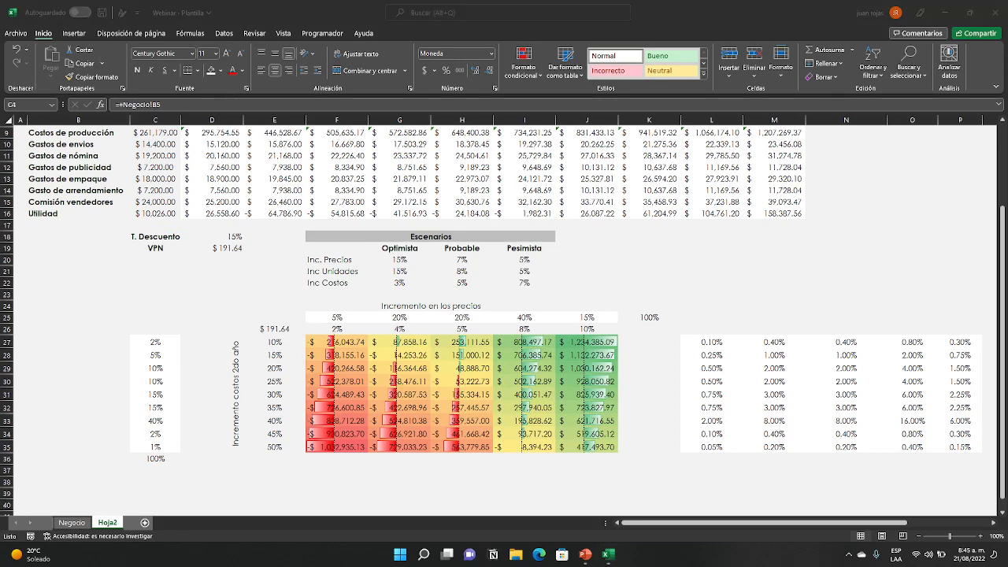
{"action": "left_click", "coordinate": [792, 524]}
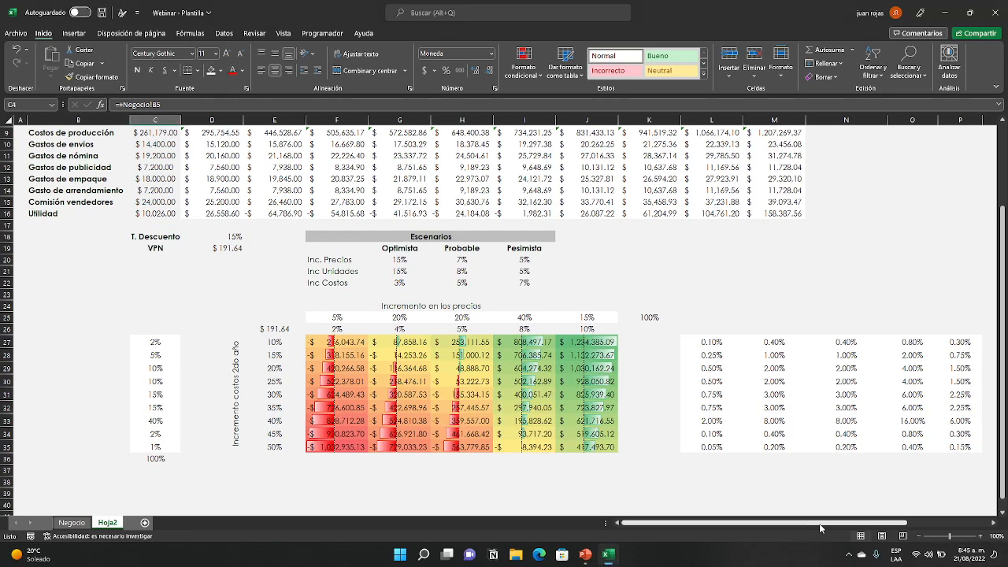
{"action": "left_click_drag", "start_coordinate": [875, 523], "coordinate": [983, 521]}
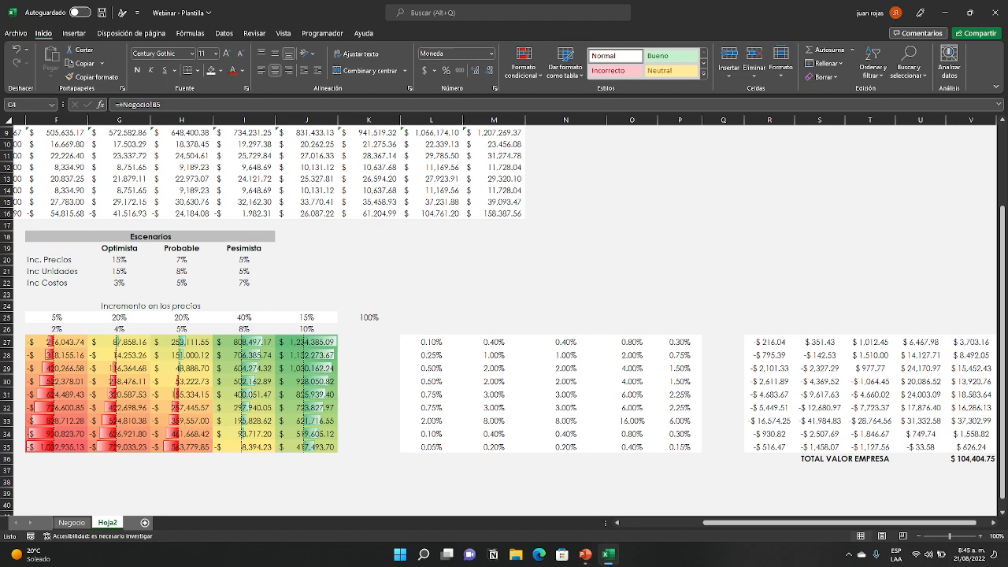
- Switch to the running PowerPoint slide show of the webinar and advance past the COMENCEMOS LAS PROYECCIONES slide
{"action": "left_click", "coordinate": [447, 554]}
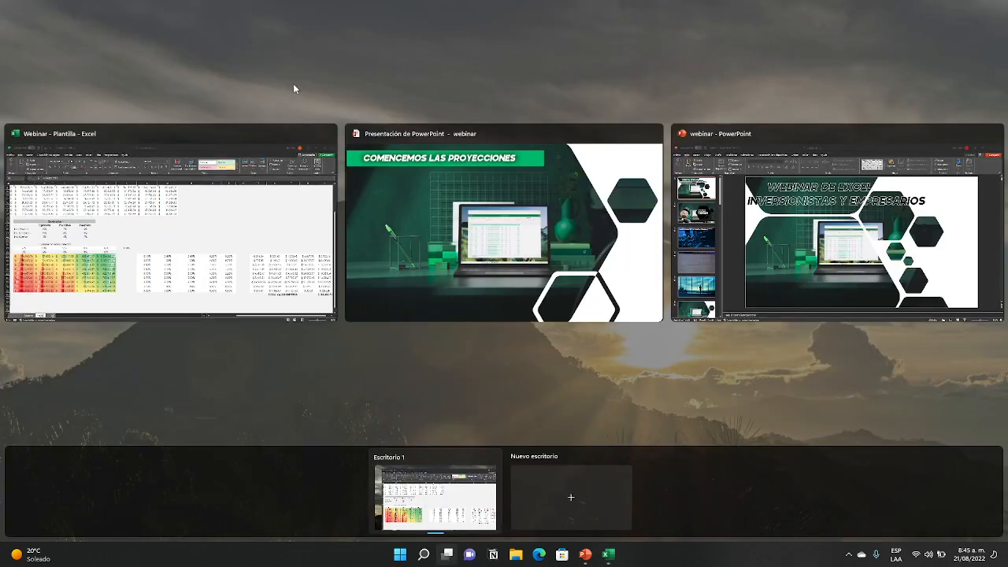
{"action": "left_click", "coordinate": [397, 216]}
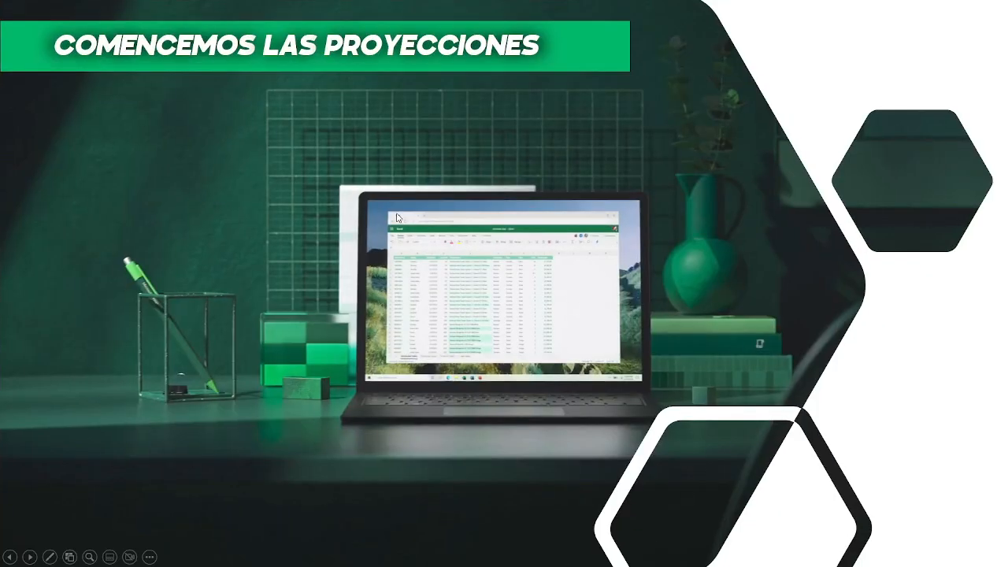
{"action": "left_click", "coordinate": [398, 218]}
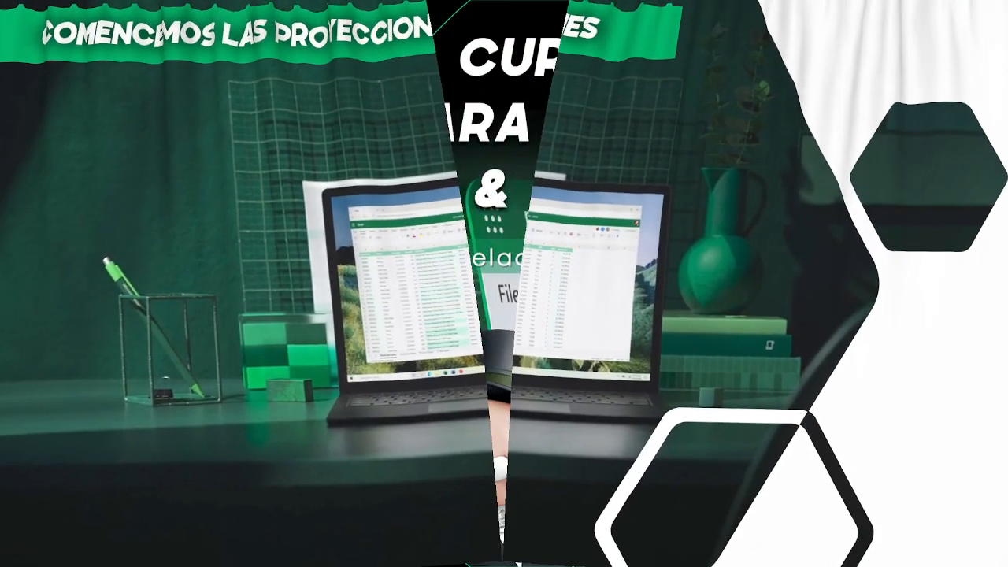